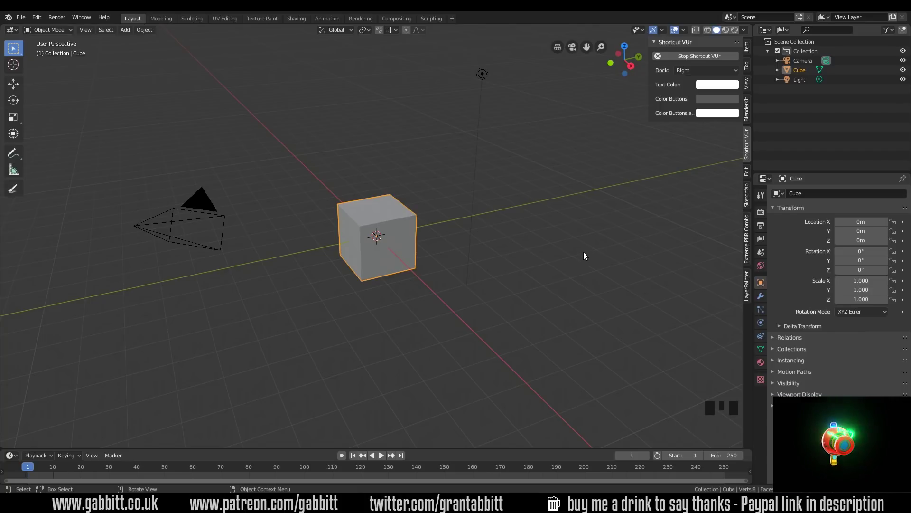
Step: Hide the viewport sidebar and delete the default cube from the scene
{"action": "key", "text": "n"}
{"action": "key", "text": "Delete"}
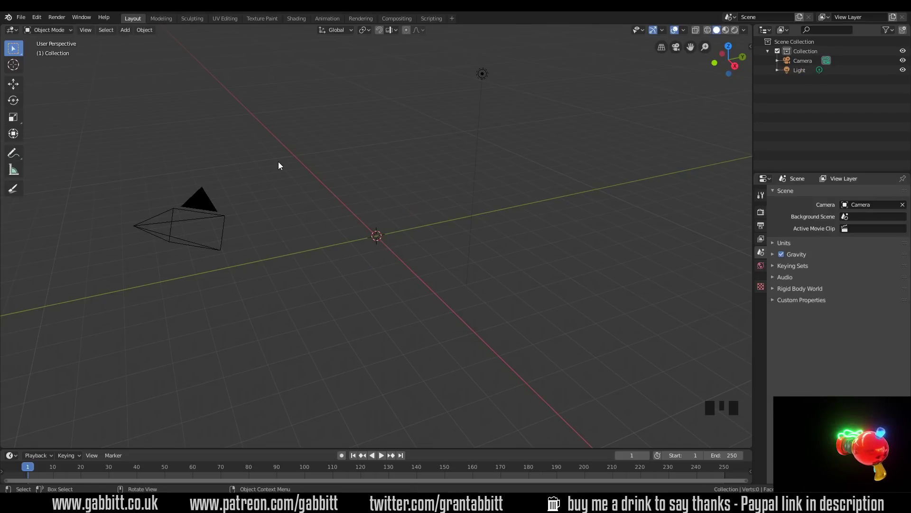
{"action": "left_click", "coordinate": [256, 151]}
{"action": "left_click", "coordinate": [125, 30]}
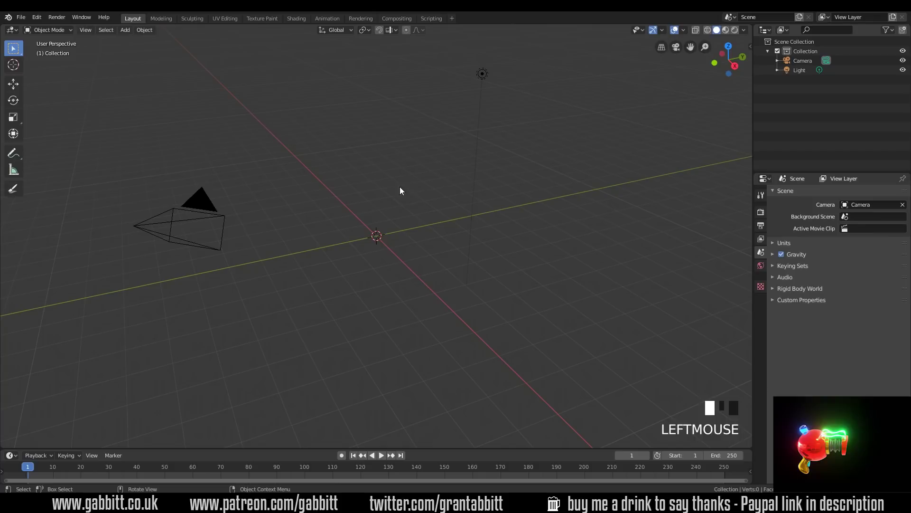
{"action": "key", "text": "shift+a"}
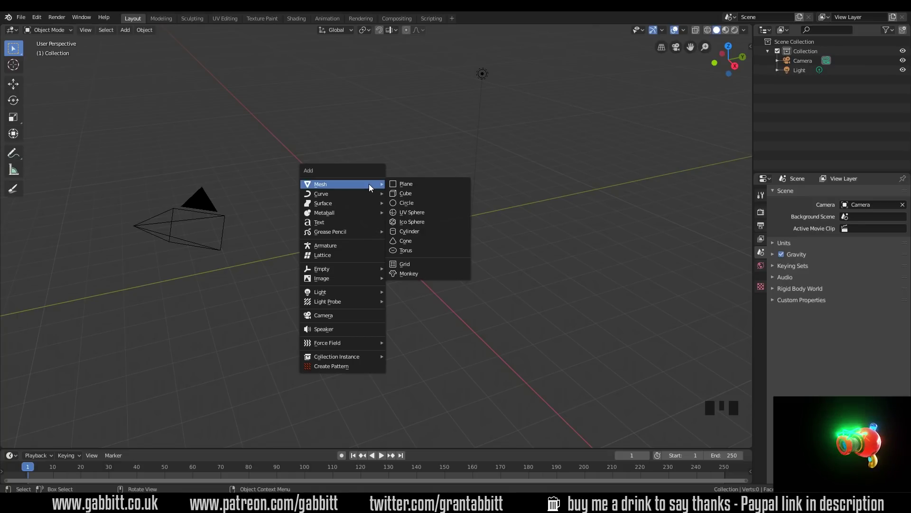
{"action": "left_click", "coordinate": [420, 231]}
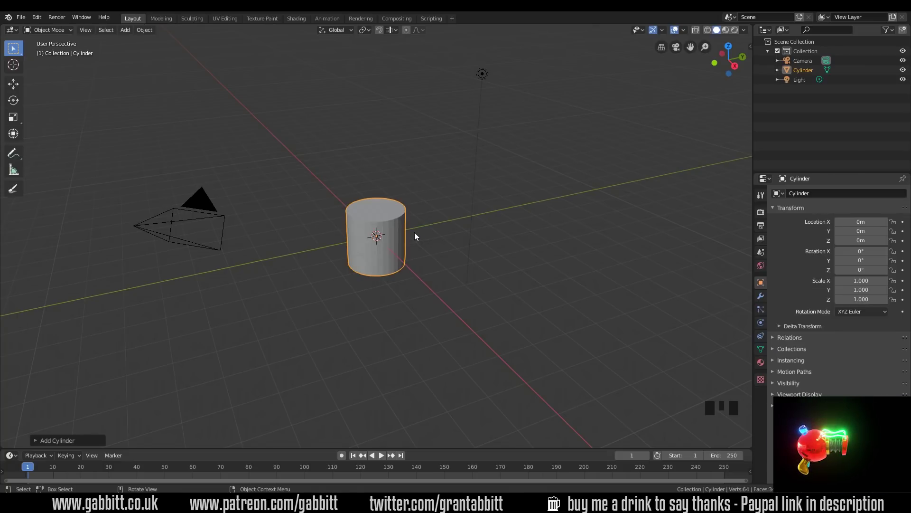
{"action": "left_click", "coordinate": [35, 440]}
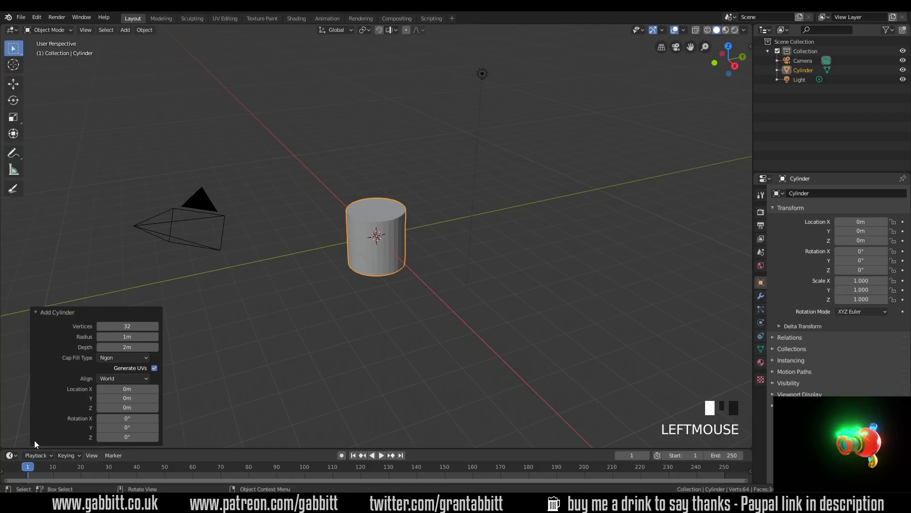
{"action": "key", "text": "g"}
{"action": "left_click", "coordinate": [440, 239]}
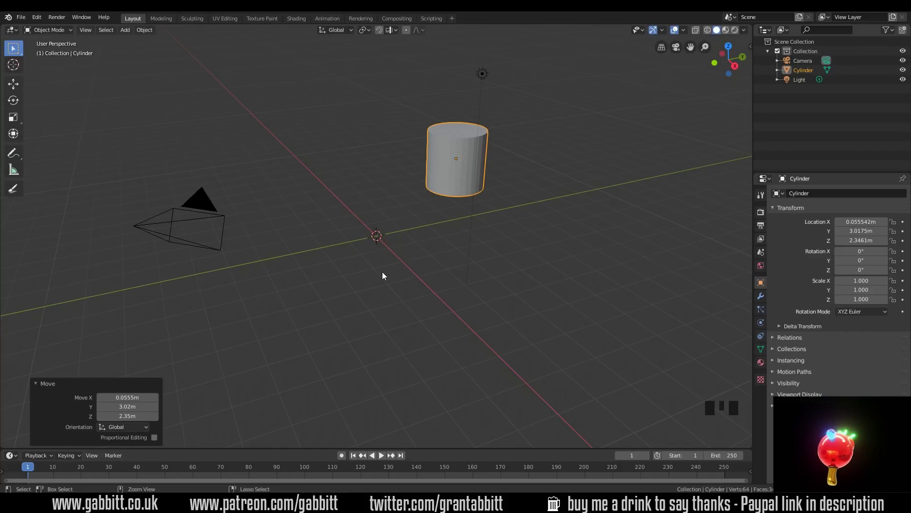
{"action": "key", "text": "ctrl+z"}
{"action": "key", "text": "ctrl+z"}
{"action": "key", "text": "ctrl+z"}
Step: Add a mesh cylinder at the world origin and set its vertex count to 8
{"action": "key", "text": "shift+a"}
{"action": "mouse_move", "coordinate": [383, 272]}
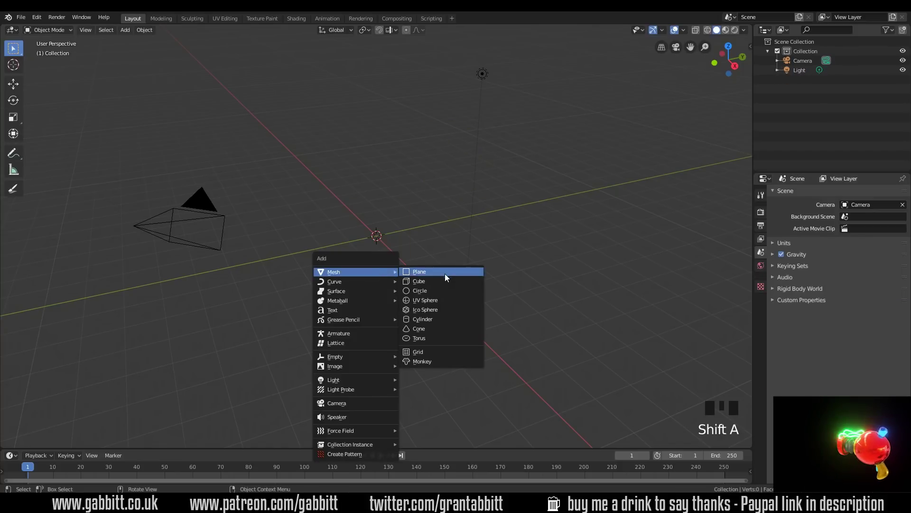
{"action": "left_click", "coordinate": [433, 319]}
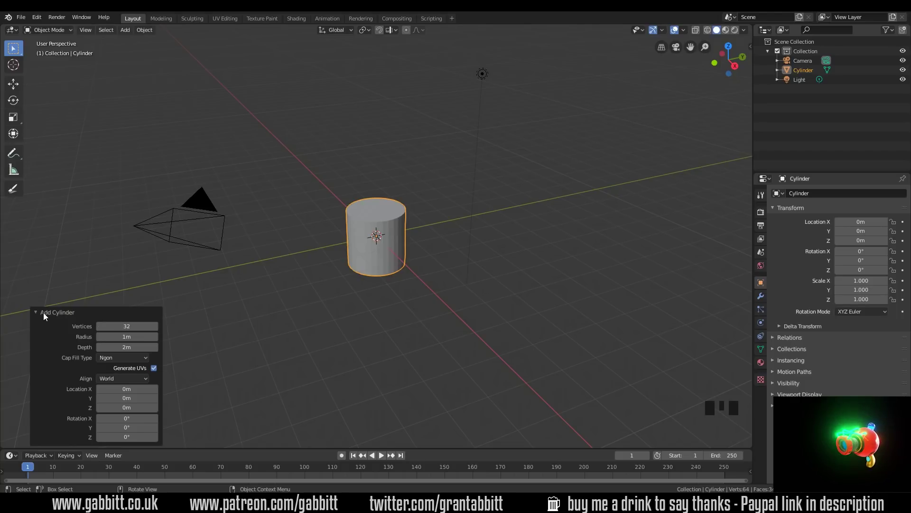
{"action": "left_click", "coordinate": [126, 326]}
{"action": "type", "text": "8"}
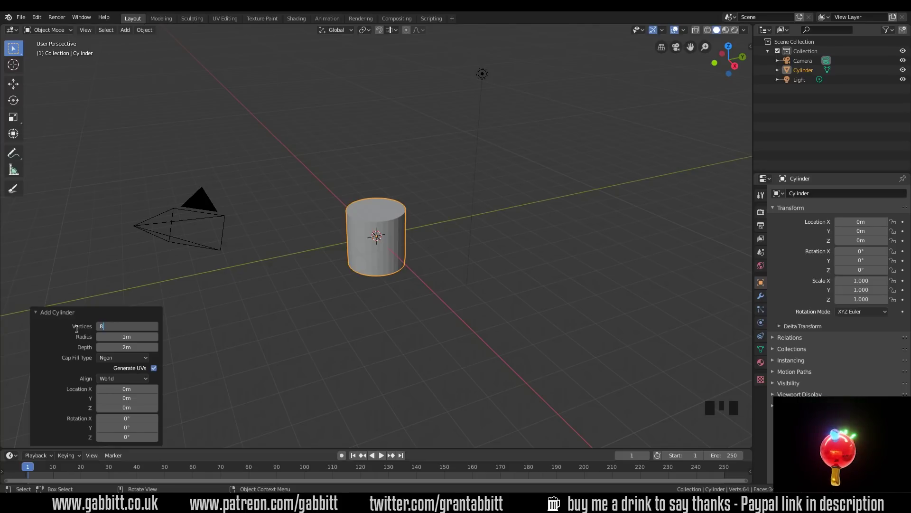
{"action": "key", "text": "Return"}
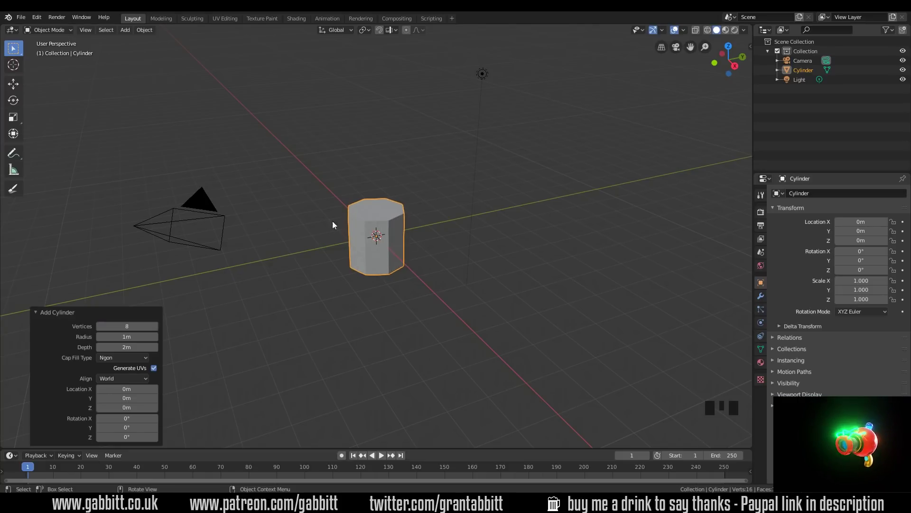
{"action": "left_click", "coordinate": [35, 313]}
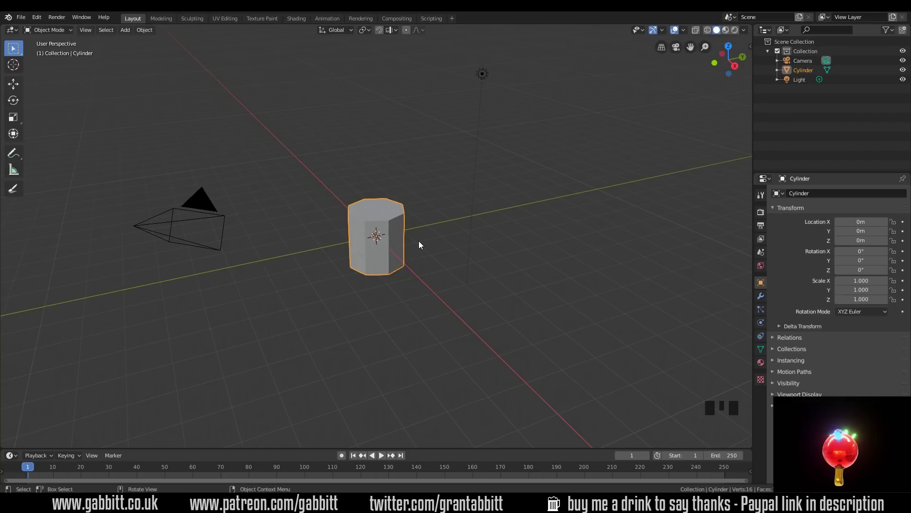
Step: Rotate the eight-sided cylinder 90° about the global Y axis so it lies on its side
{"action": "type", "text": "ry"}
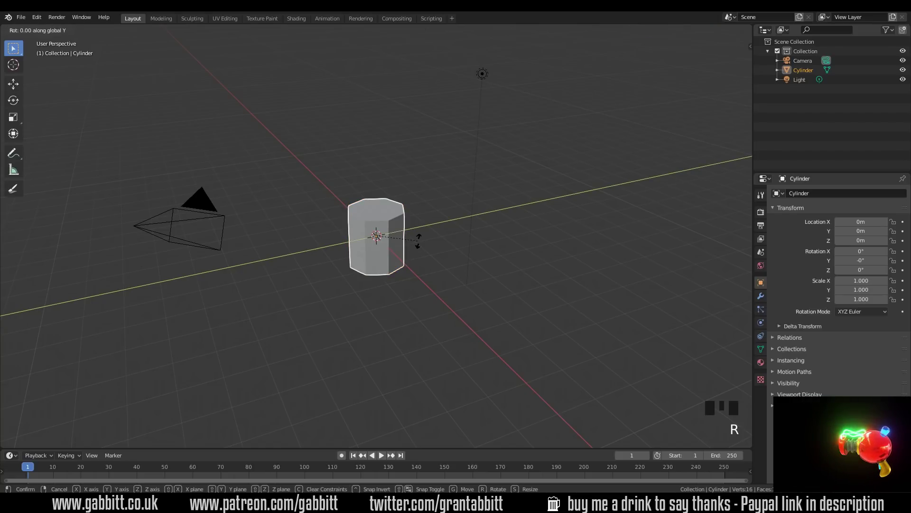
{"action": "type", "text": "90"}
{"action": "key", "text": "Return"}
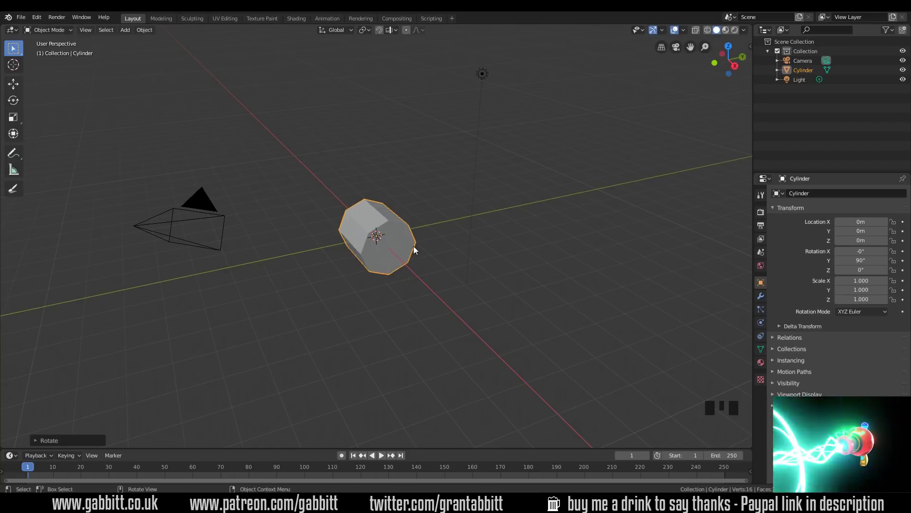
Step: Scale the cylinder along the global X axis to about 0.308 to make it a short disc
{"action": "middle_click_drag", "start_coordinate": [404, 249], "coordinate": [524, 278]}
{"action": "scroll", "coordinate": [403, 267], "scroll_direction": "up", "scroll_amount": 6}
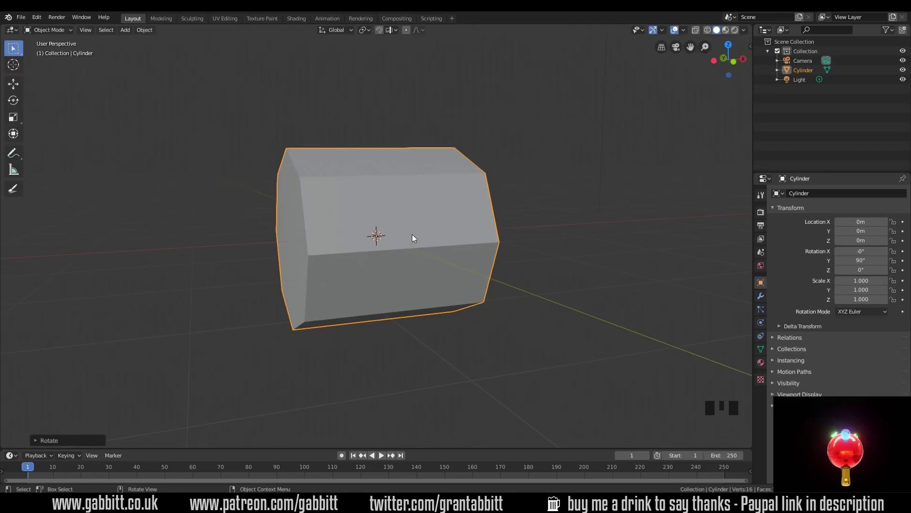
{"action": "key", "text": "s"}
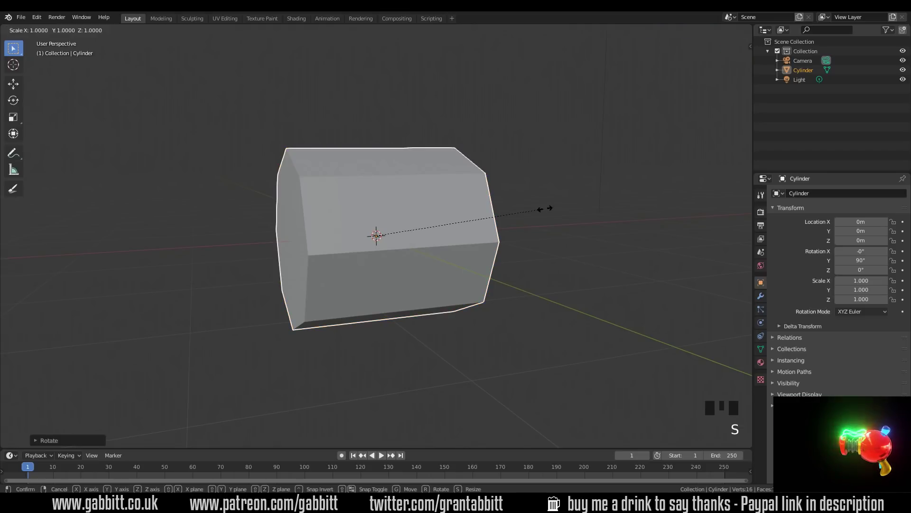
{"action": "key", "text": "x"}
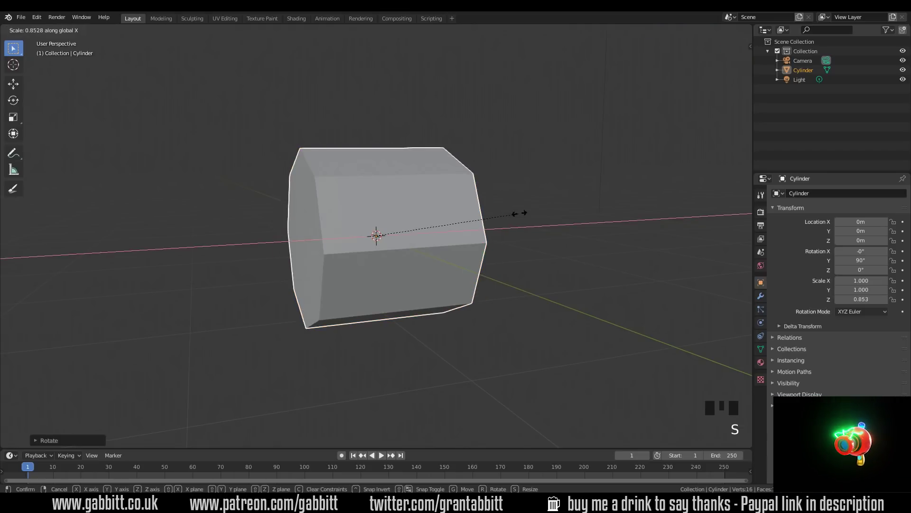
{"action": "left_click", "coordinate": [427, 220]}
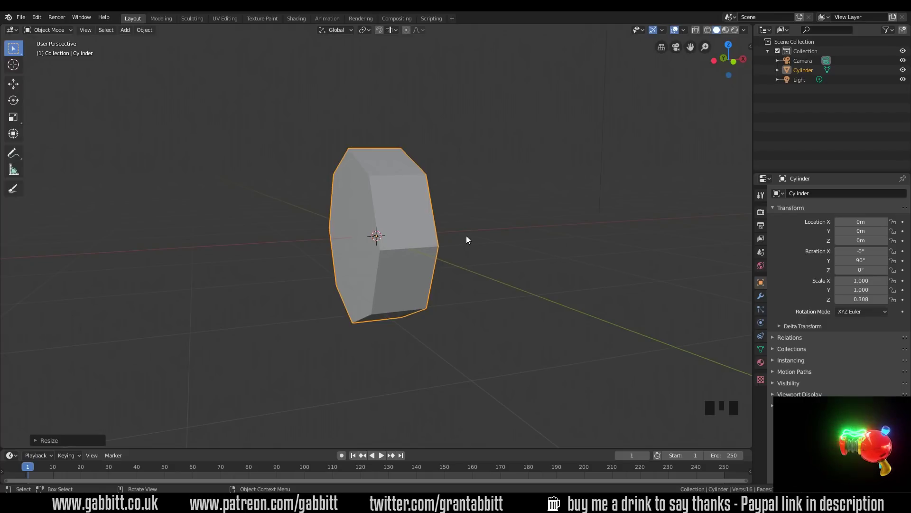
Step: In Edit Mode, select the octagonal end face on the negative X side and tilt it in front view so its upper edge leans outward
{"action": "left_click", "coordinate": [59, 31]}
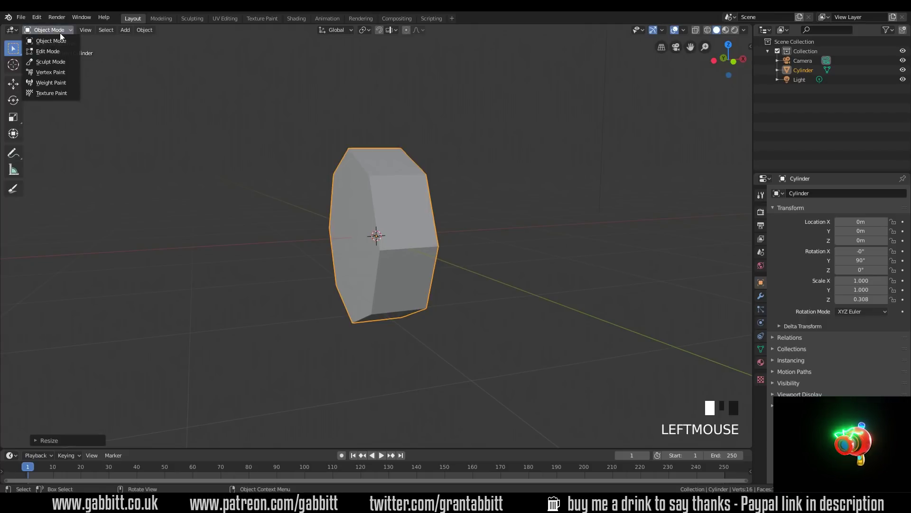
{"action": "key", "text": "Tab"}
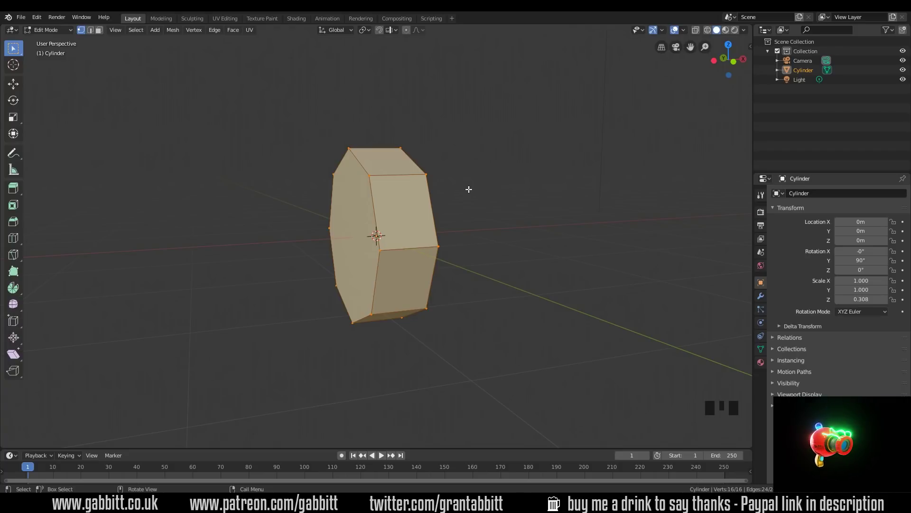
{"action": "key", "text": "2"}
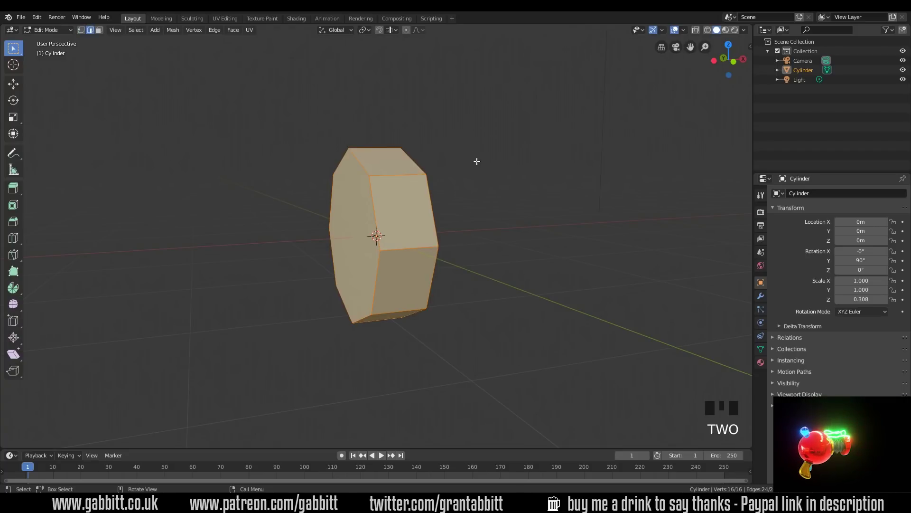
{"action": "key", "text": "3"}
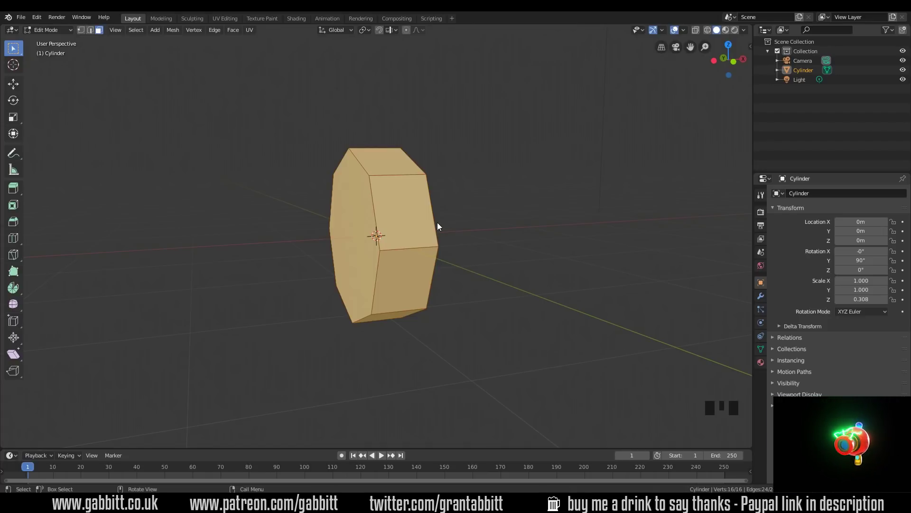
{"action": "key", "text": "3"}
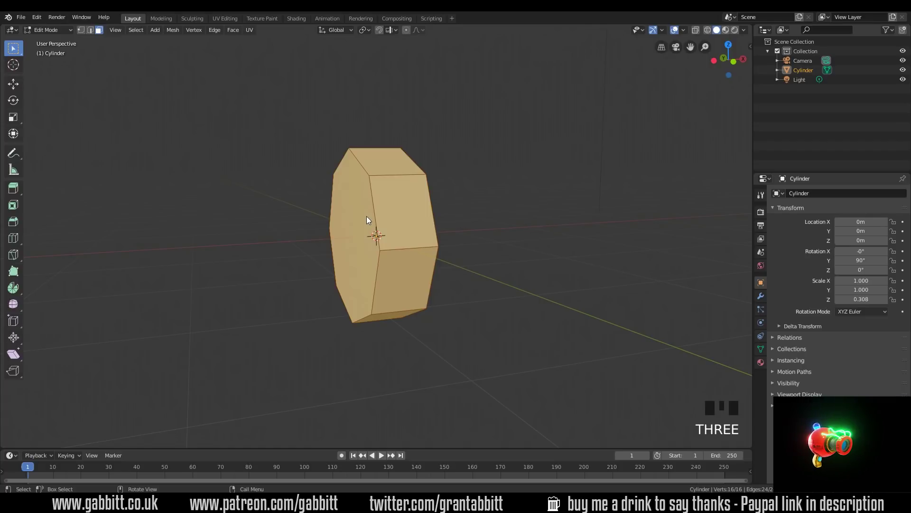
{"action": "left_click", "coordinate": [370, 224]}
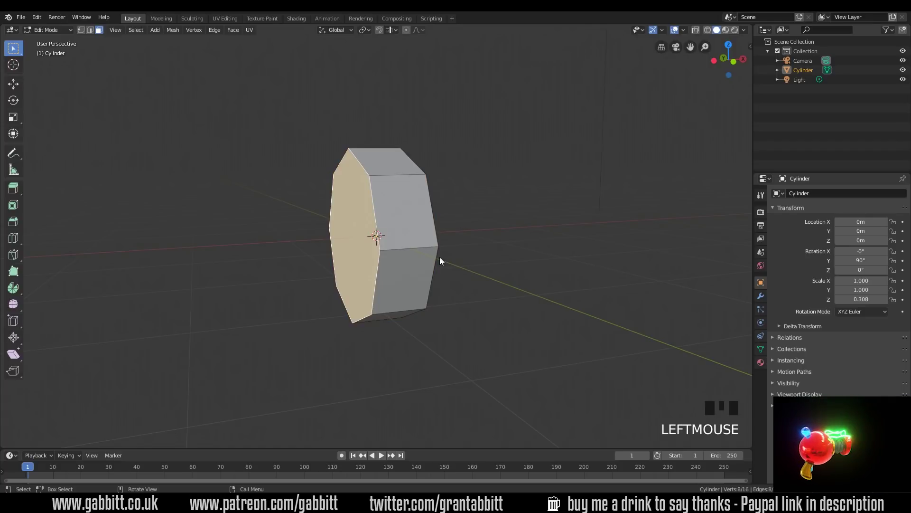
{"action": "key", "text": "KP_1"}
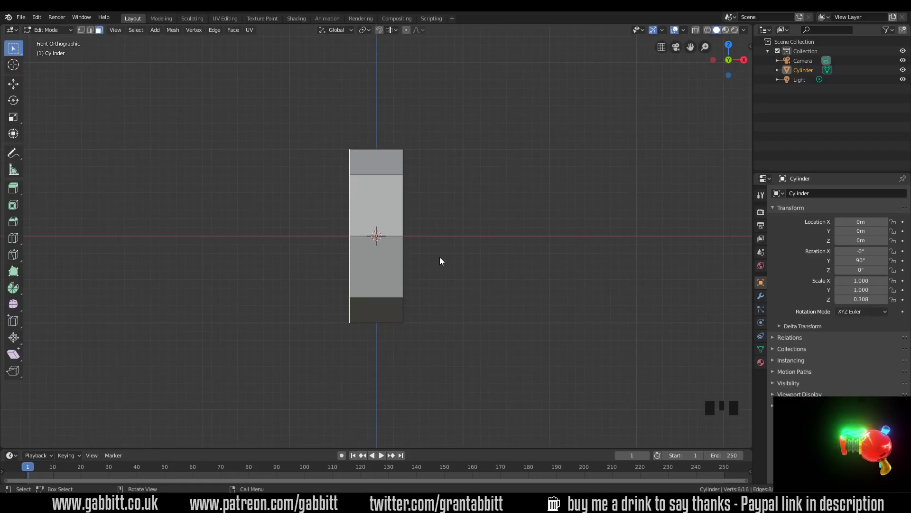
{"action": "key", "text": "r"}
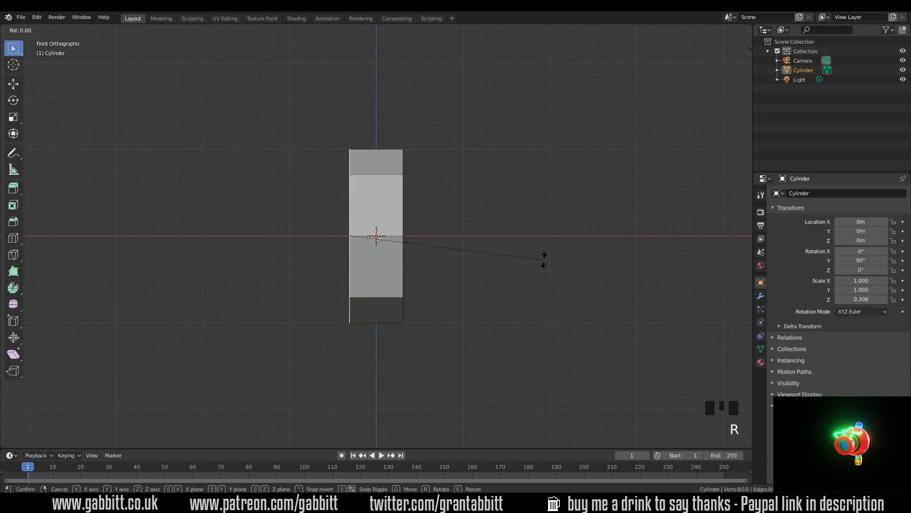
{"action": "left_click", "coordinate": [526, 221]}
Step: Inset the tilted end face to leave an even rim and extrude the inner face inward to form a shallow recess
{"action": "middle_click_drag", "start_coordinate": [526, 221], "coordinate": [486, 244]}
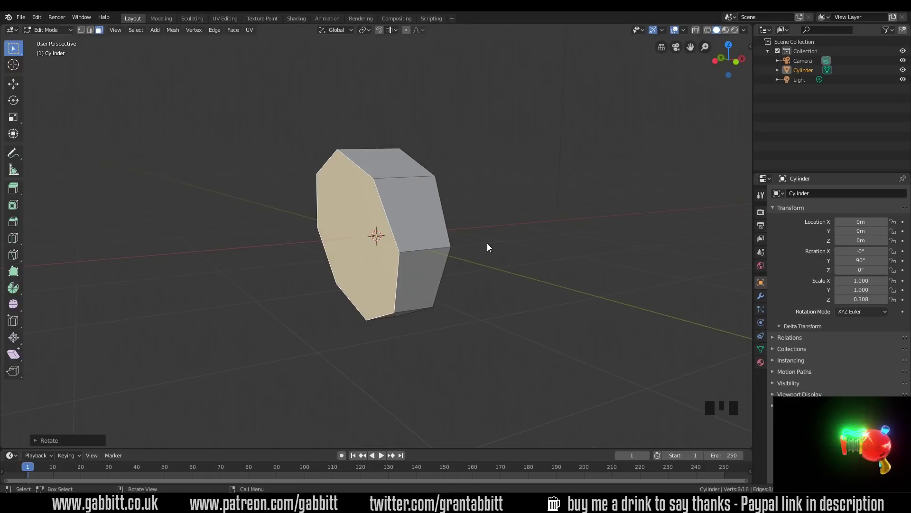
{"action": "key", "text": "i"}
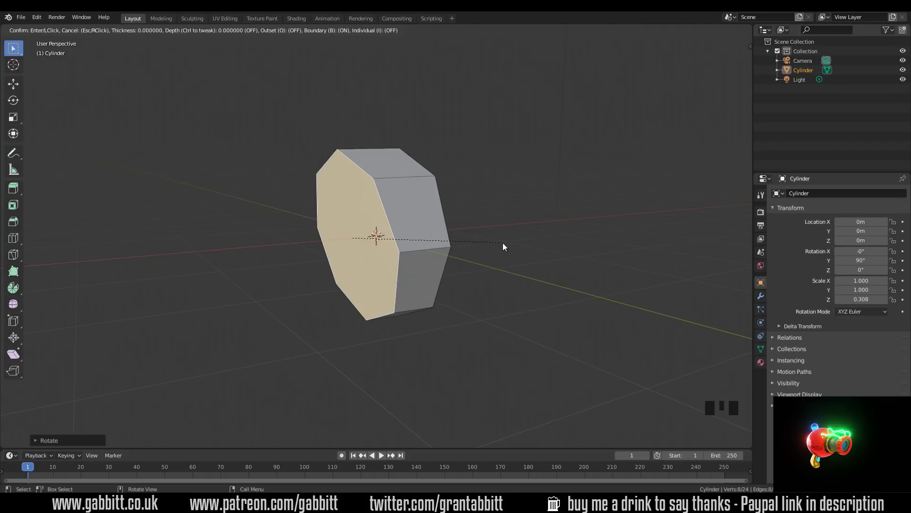
{"action": "left_click", "coordinate": [466, 242]}
{"action": "middle_click_drag", "start_coordinate": [377, 315], "coordinate": [448, 270]}
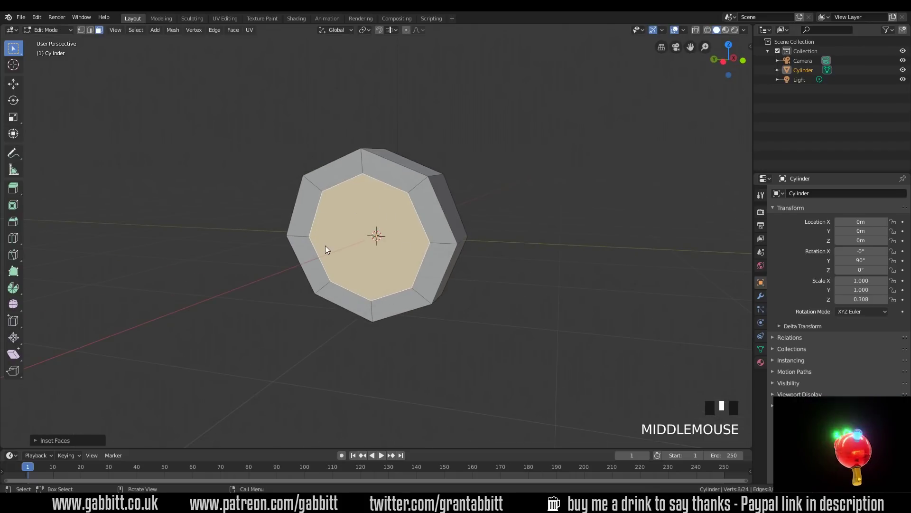
{"action": "key", "text": "e"}
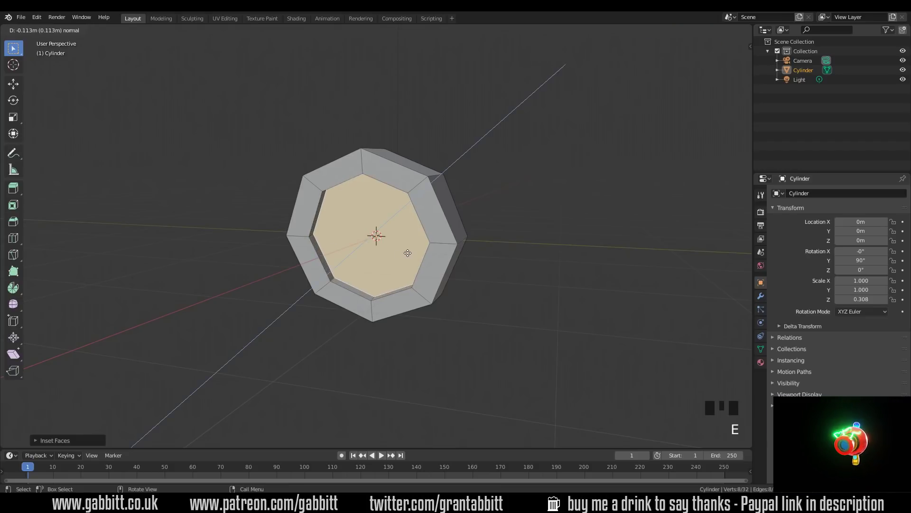
{"action": "left_click", "coordinate": [411, 253]}
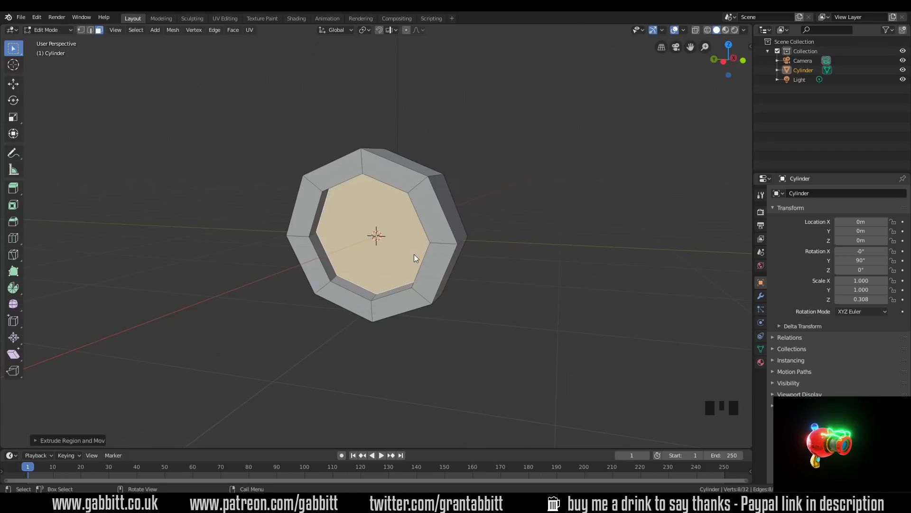
Step: In front wireframe view, move the recessed inner face down about 0.038 m along global Z to align it within the tilted rim
{"action": "middle_click_drag", "start_coordinate": [459, 280], "coordinate": [380, 251]}
{"action": "middle_click_drag", "start_coordinate": [340, 147], "coordinate": [331, 143]}
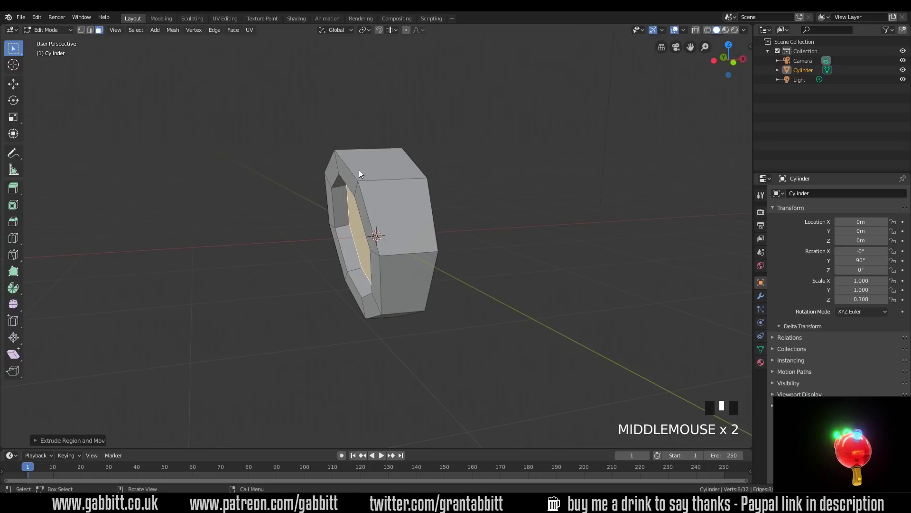
{"action": "middle_click_drag", "start_coordinate": [378, 279], "coordinate": [410, 285]}
{"action": "key", "text": "KP_1"}
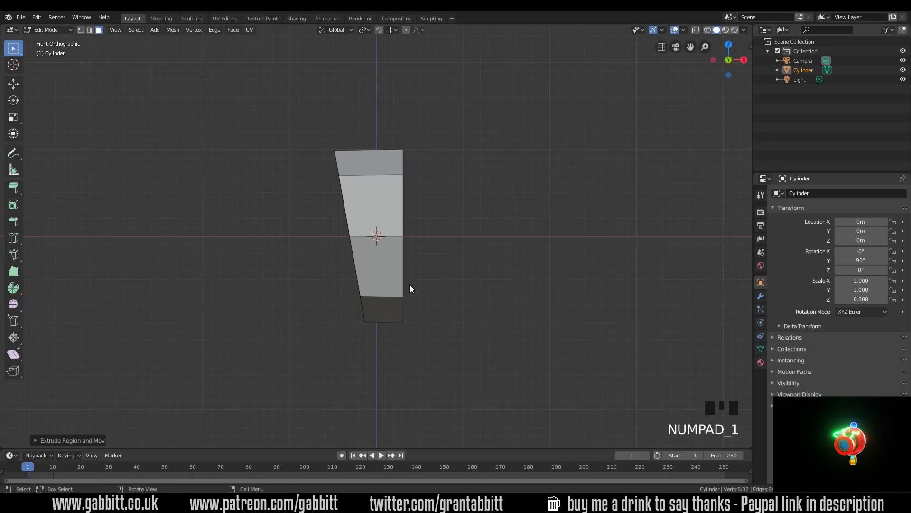
{"action": "key", "text": "z"}
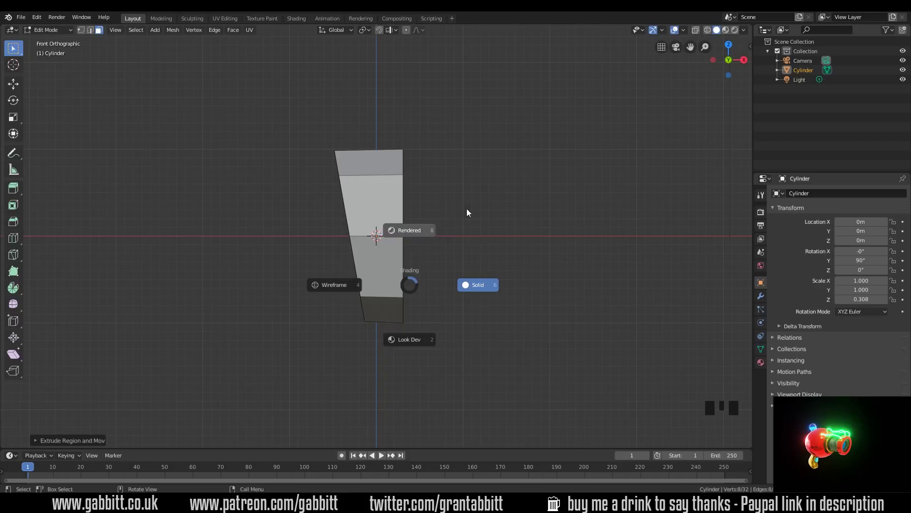
{"action": "left_click", "coordinate": [340, 285]}
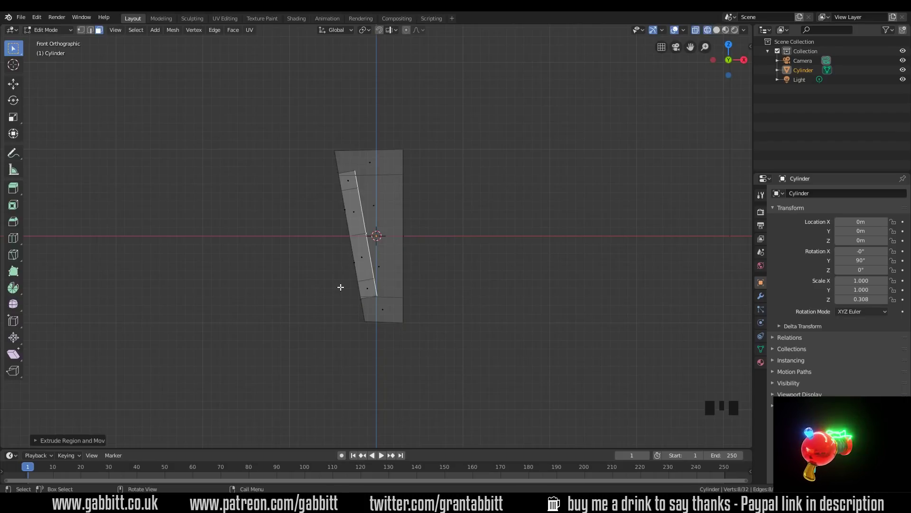
{"action": "key", "text": "g"}
{"action": "key", "text": "z"}
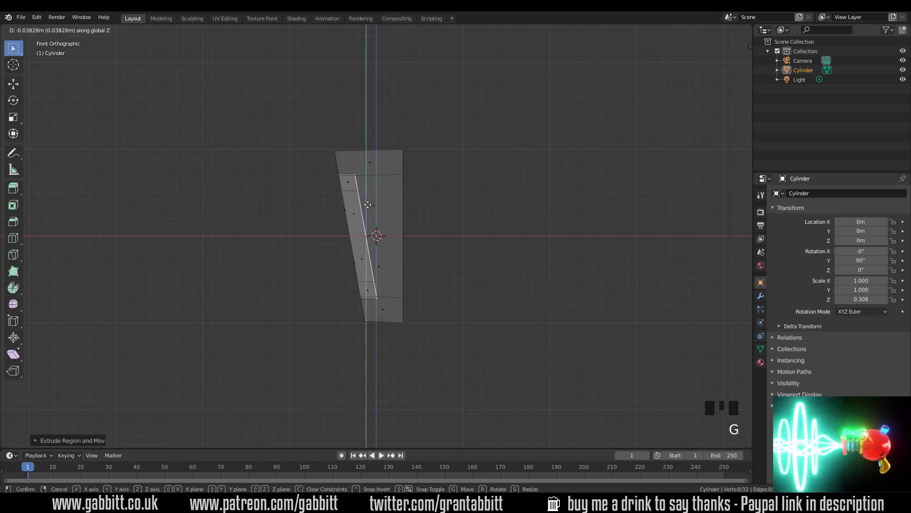
{"action": "left_click", "coordinate": [368, 205]}
{"action": "middle_click_drag", "start_coordinate": [368, 204], "coordinate": [354, 247]}
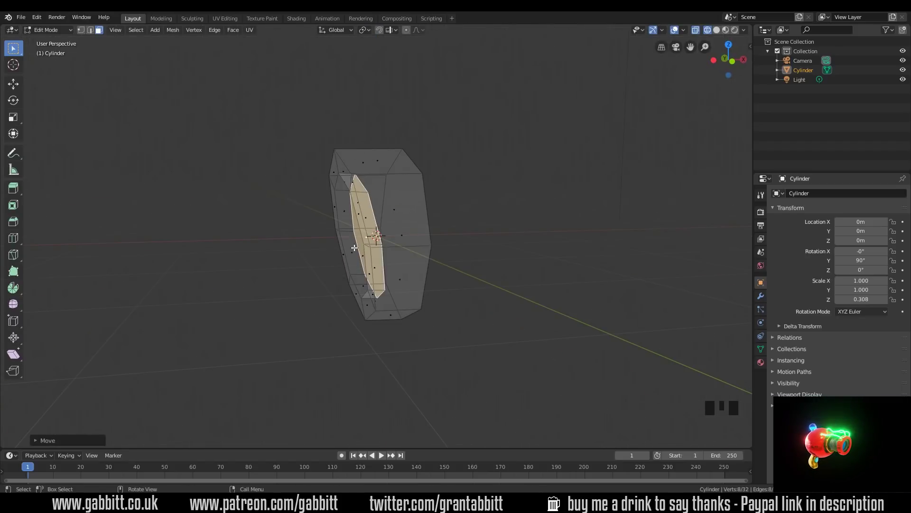
Step: Return to solid shading and inset the recessed face by about 0.12 to form a second inner rim
{"action": "key", "text": "z"}
{"action": "left_click", "coordinate": [422, 247]}
{"action": "mouse_move", "coordinate": [424, 249]}
{"action": "middle_mouse_down"}
{"action": "mouse_move", "coordinate": [407, 274]}
{"action": "mouse_move", "coordinate": [590, 238]}
{"action": "middle_mouse_up"}
{"action": "key", "text": "i"}
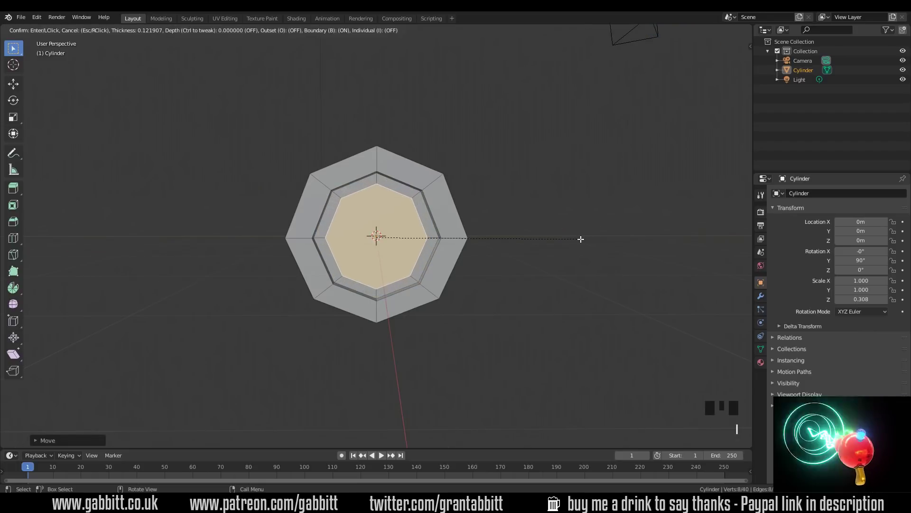
{"action": "left_click", "coordinate": [576, 265]}
Step: Extrude the inset face inward along global X and adjust its depth on that axis, keeping it inside the disc
{"action": "middle_click_drag", "start_coordinate": [576, 264], "coordinate": [512, 265]}
{"action": "key", "text": "e"}
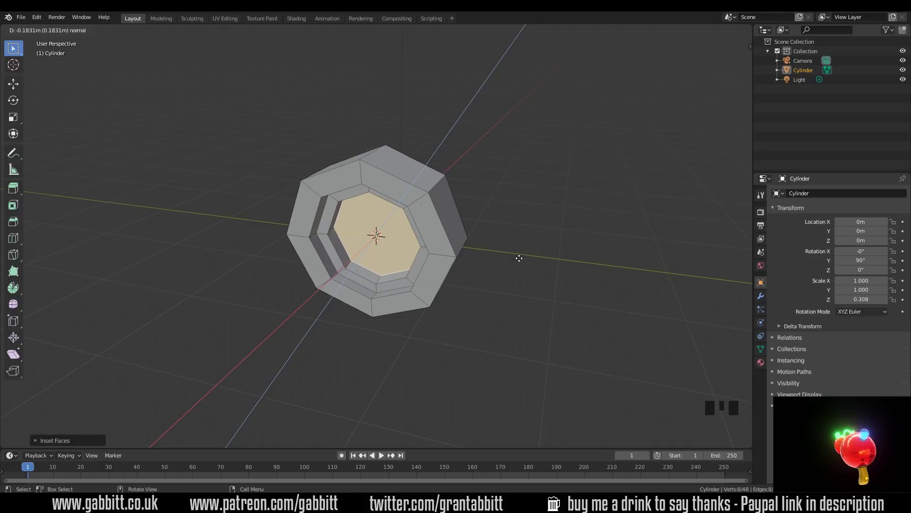
{"action": "key", "text": "x"}
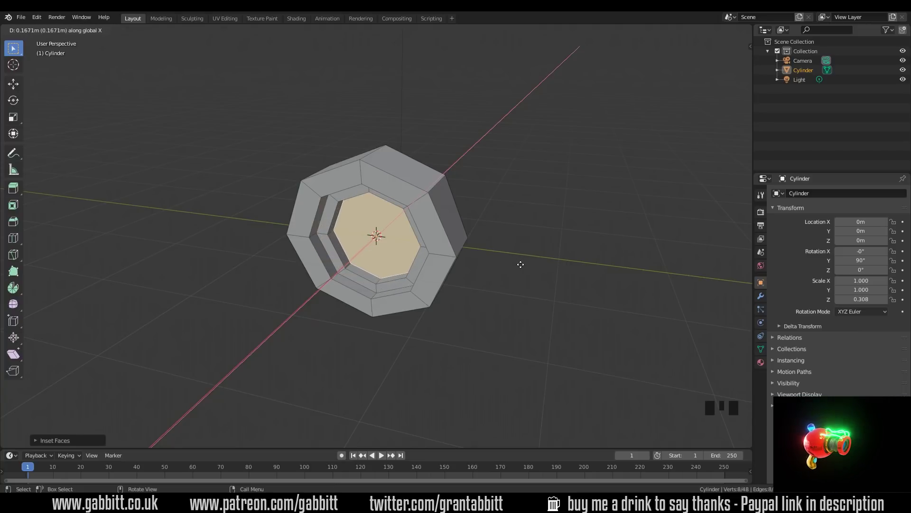
{"action": "left_click", "coordinate": [519, 267]}
{"action": "middle_click_drag", "start_coordinate": [521, 264], "coordinate": [411, 234]}
{"action": "key", "text": "g"}
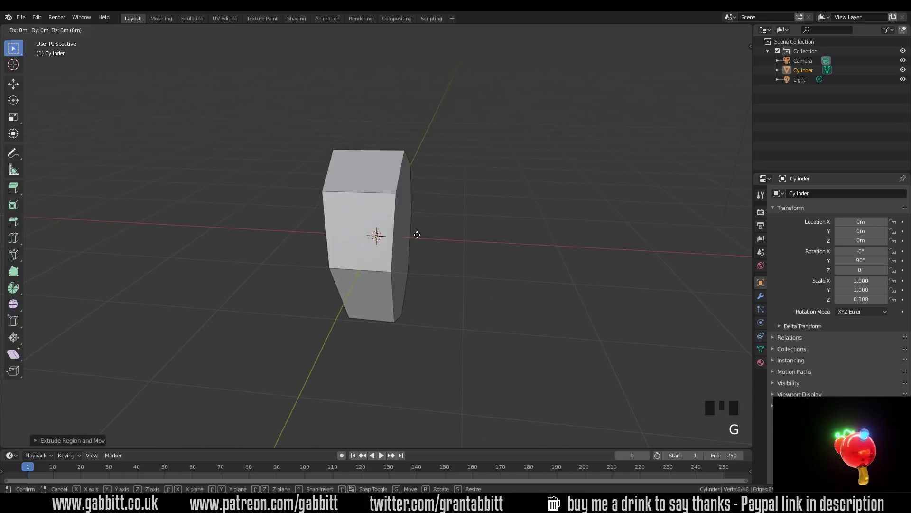
{"action": "key", "text": "x"}
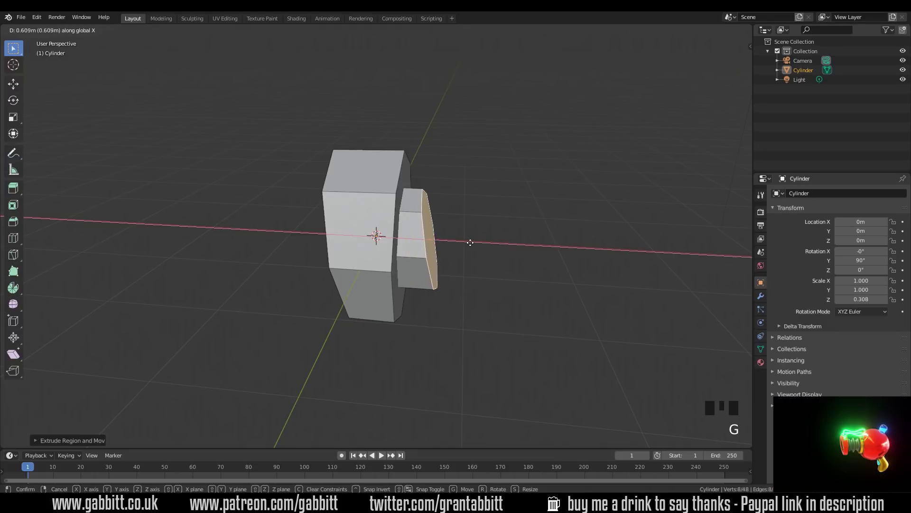
{"action": "left_click", "coordinate": [426, 248]}
Step: Select the flat octagonal face on the positive X side and inset it by about 0.4
{"action": "middle_click_drag", "start_coordinate": [426, 248], "coordinate": [443, 295]}
{"action": "middle_click_drag", "start_coordinate": [521, 233], "coordinate": [439, 252]}
{"action": "left_click", "coordinate": [407, 233]}
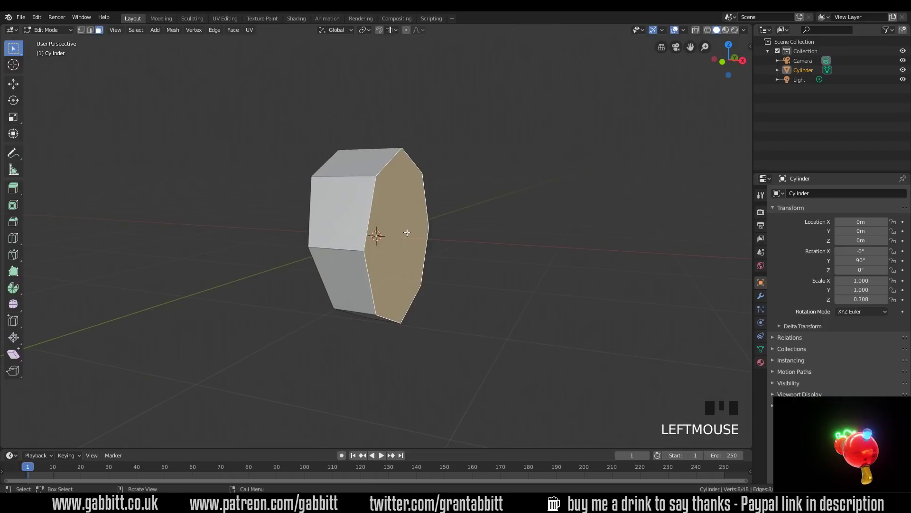
{"action": "key", "text": "i"}
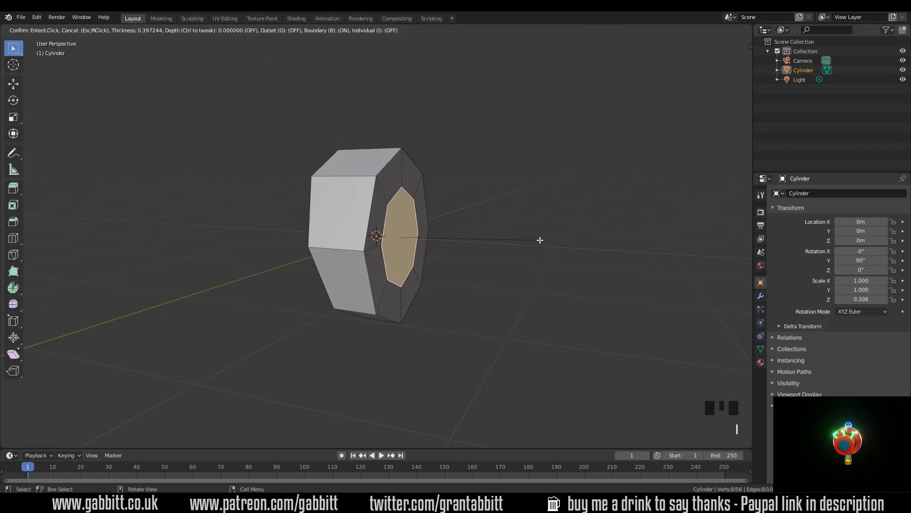
{"action": "left_click", "coordinate": [540, 240]}
Step: In front view, extrude the inset back face outward about 0.066 m to form a short neck
{"action": "middle_click_drag", "start_coordinate": [522, 247], "coordinate": [463, 264]}
{"action": "key", "text": "KP_1"}
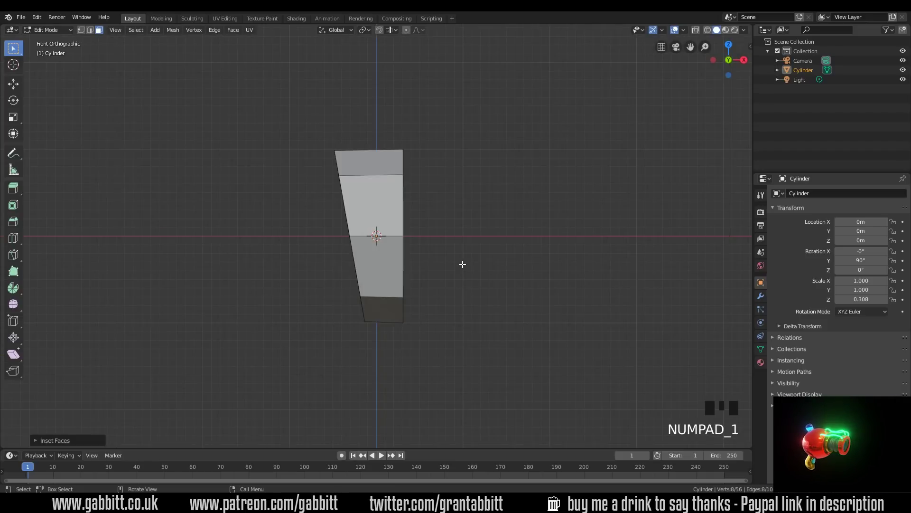
{"action": "key", "text": "e"}
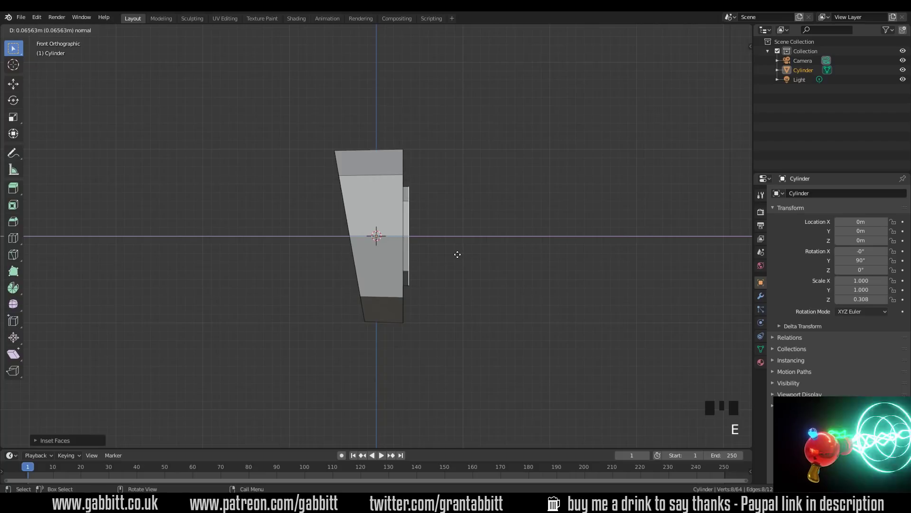
{"action": "left_click", "coordinate": [457, 254]}
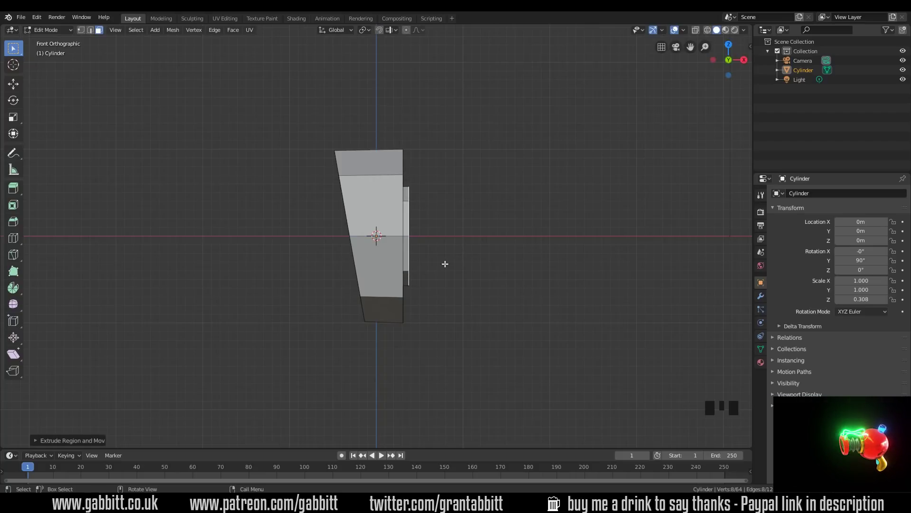
Step: Extrude the neck's end face about 0.16 m and scale it up to flare out slightly smaller than the main disc
{"action": "key", "text": "e"}
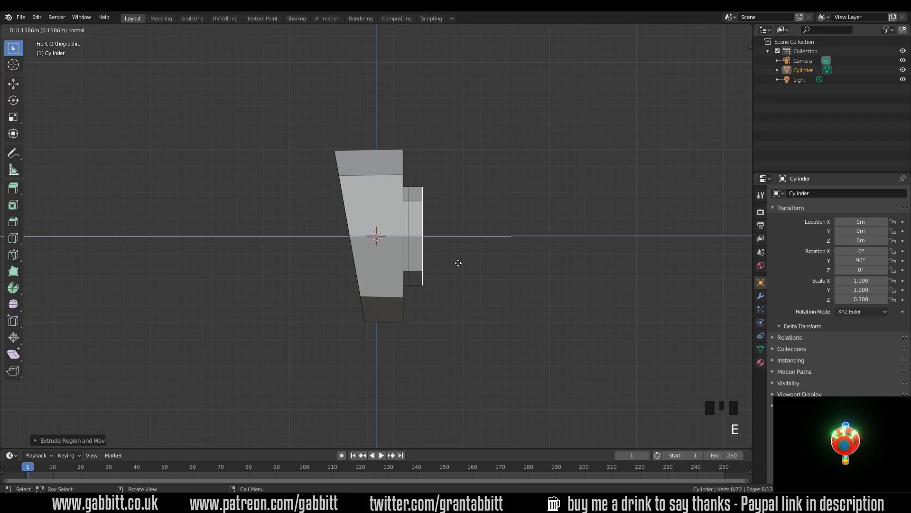
{"action": "left_click", "coordinate": [458, 262]}
{"action": "key", "text": "s"}
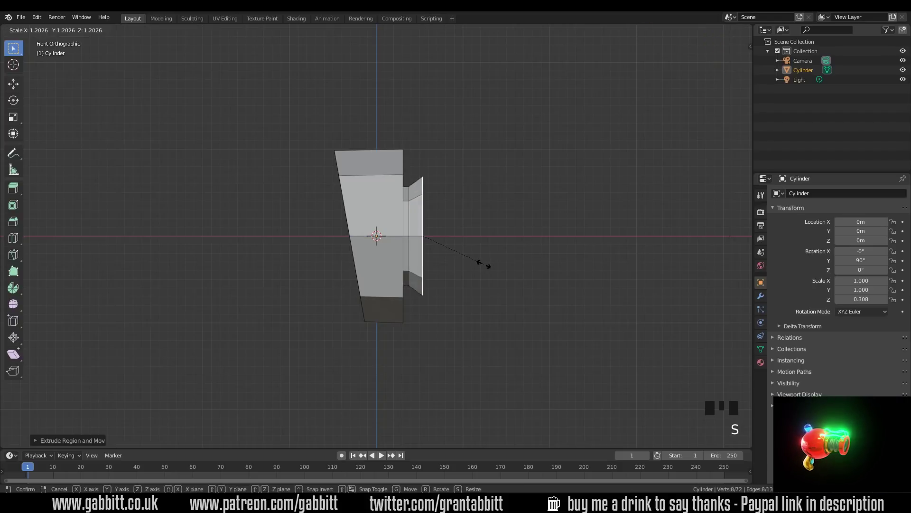
{"action": "left_click", "coordinate": [503, 263]}
{"action": "middle_click_drag", "start_coordinate": [502, 263], "coordinate": [483, 322]}
{"action": "key", "text": "KP_1"}
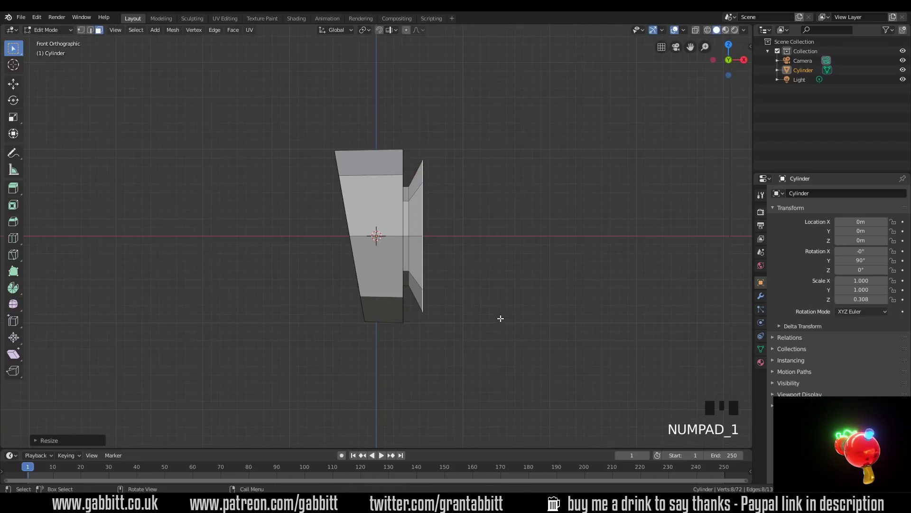
Step: Extrude the flared end face about 0.08 m for a flat rim, and add a second extrusion scaled down to about 0.7
{"action": "key", "text": "e"}
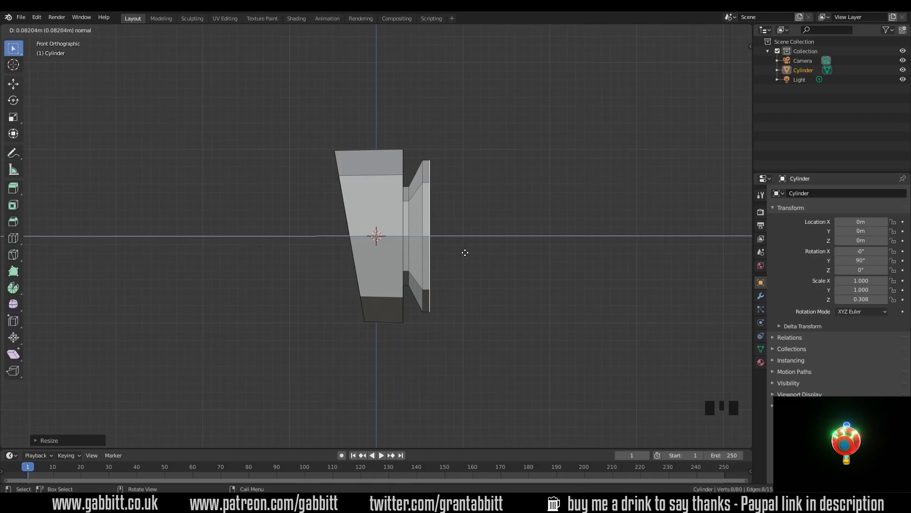
{"action": "left_click", "coordinate": [466, 253]}
{"action": "key", "text": "e"}
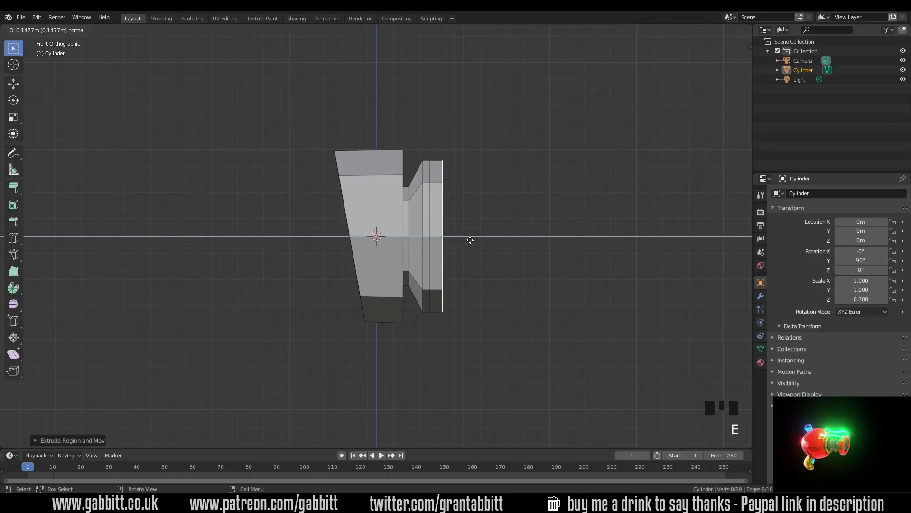
{"action": "left_click", "coordinate": [473, 240]}
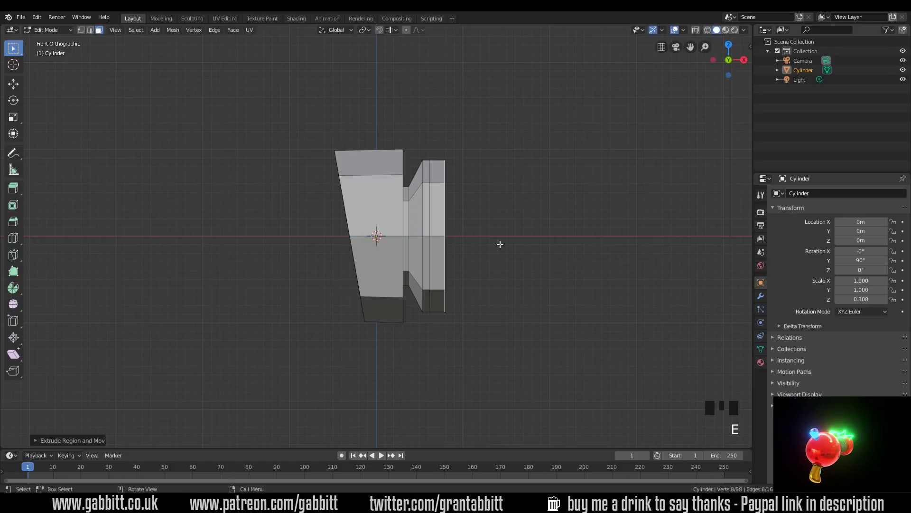
{"action": "key", "text": "s"}
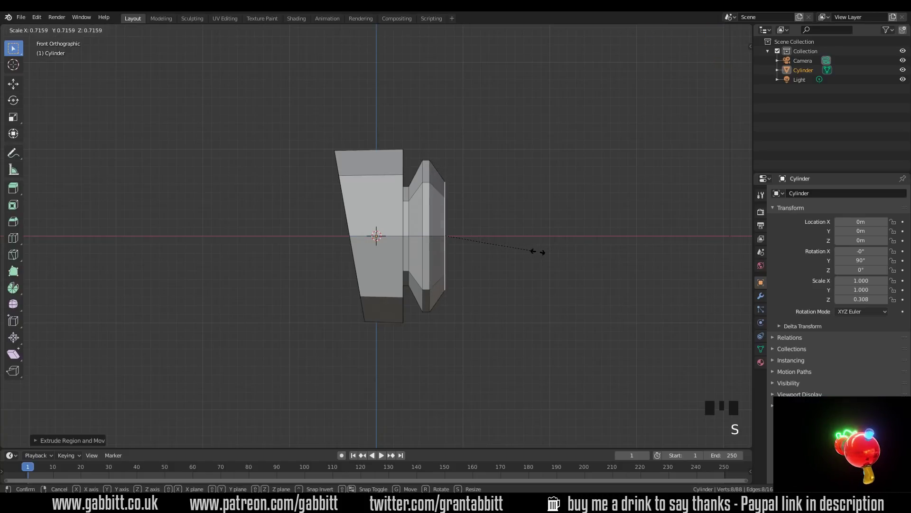
{"action": "left_click", "coordinate": [533, 252]}
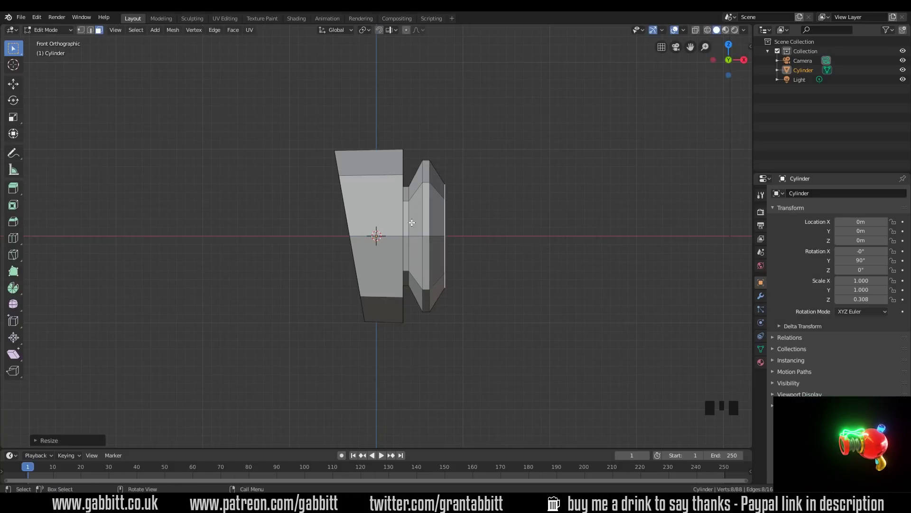
Step: Extrude the narrowed end face outward and scale it up to the height of the main disc to start a larger ridge
{"action": "key", "text": "e"}
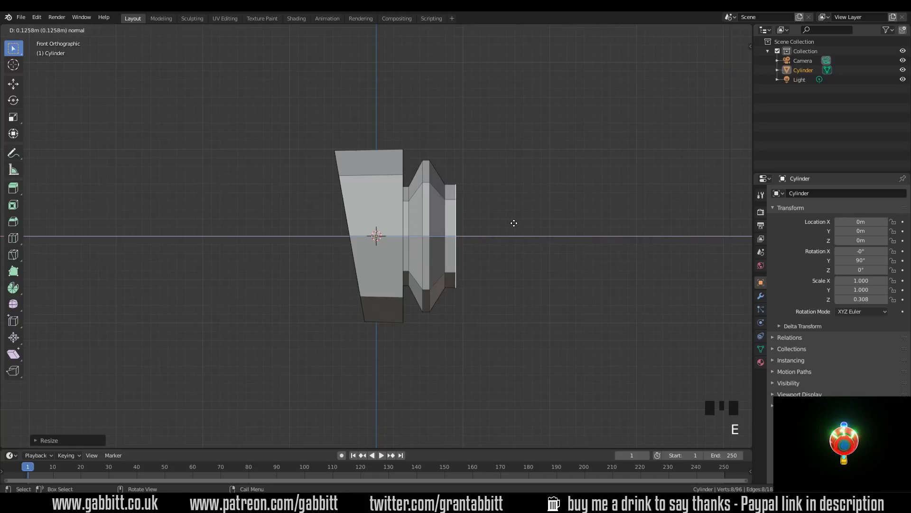
{"action": "left_click", "coordinate": [521, 222]}
{"action": "key", "text": "s"}
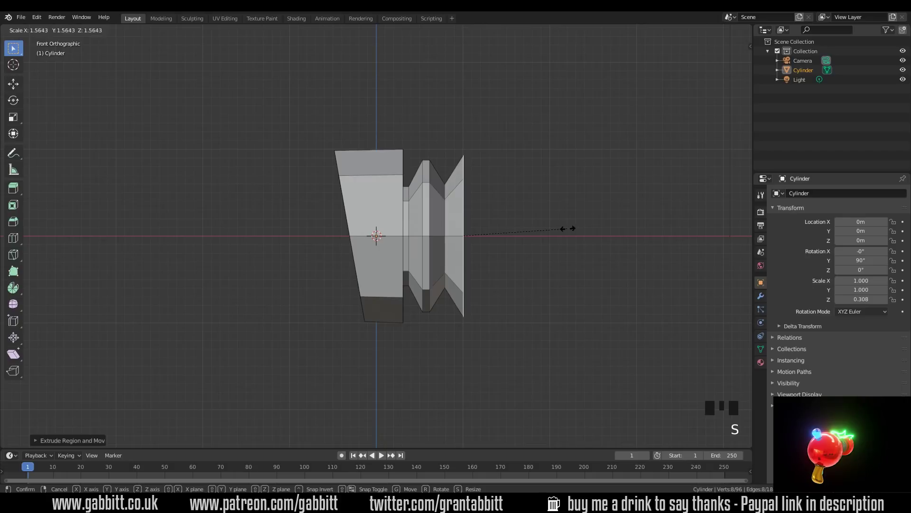
{"action": "left_click", "coordinate": [574, 229]}
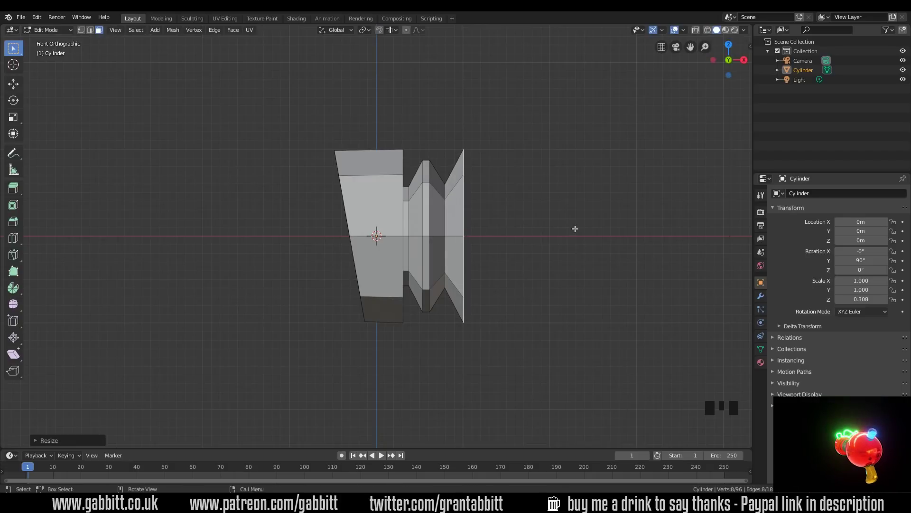
Step: Extrude the large ridge's end face about 0.08 m for its rim, and add a second extrusion of about 0.24 m scaled to about 0.6
{"action": "key", "text": "e"}
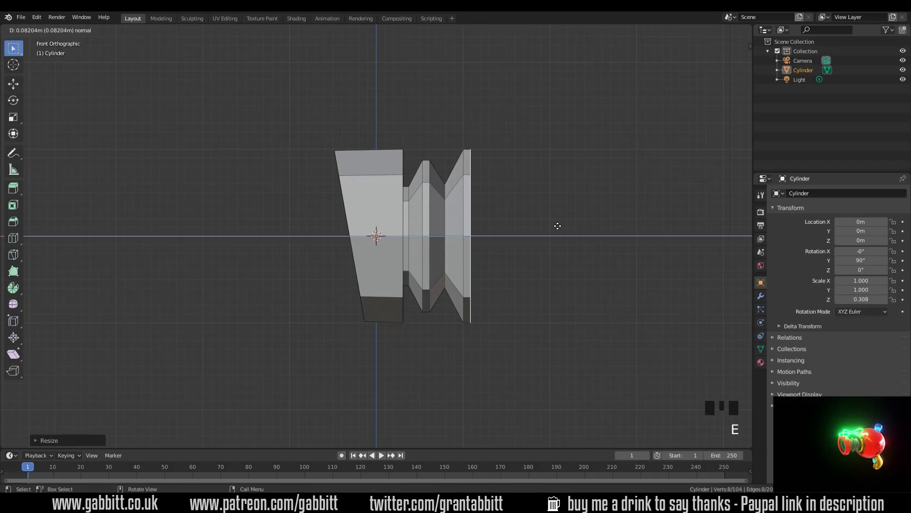
{"action": "left_click", "coordinate": [558, 226]}
{"action": "key", "text": "e"}
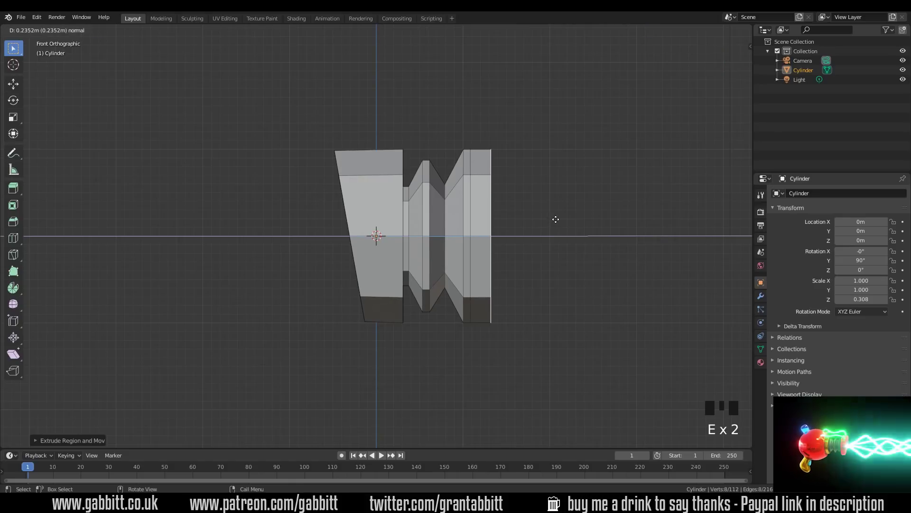
{"action": "left_click", "coordinate": [556, 218]}
{"action": "key", "text": "s"}
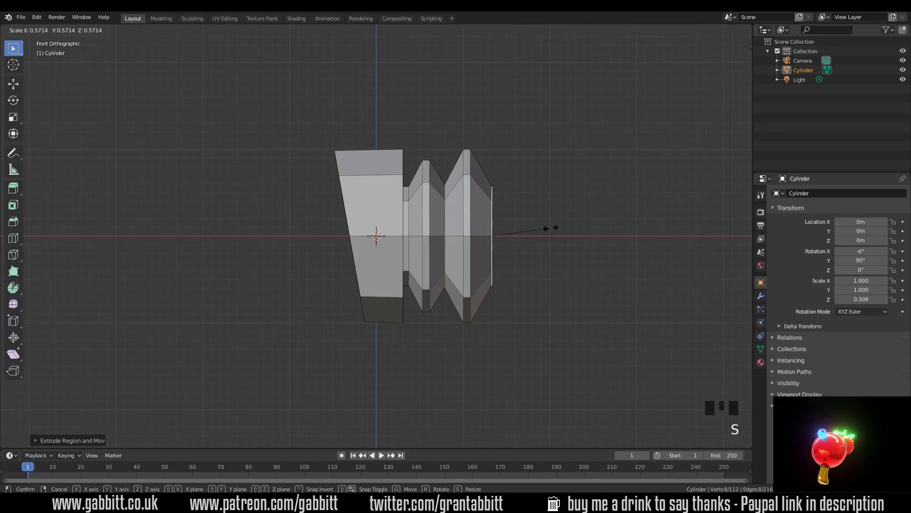
{"action": "left_click", "coordinate": [554, 228]}
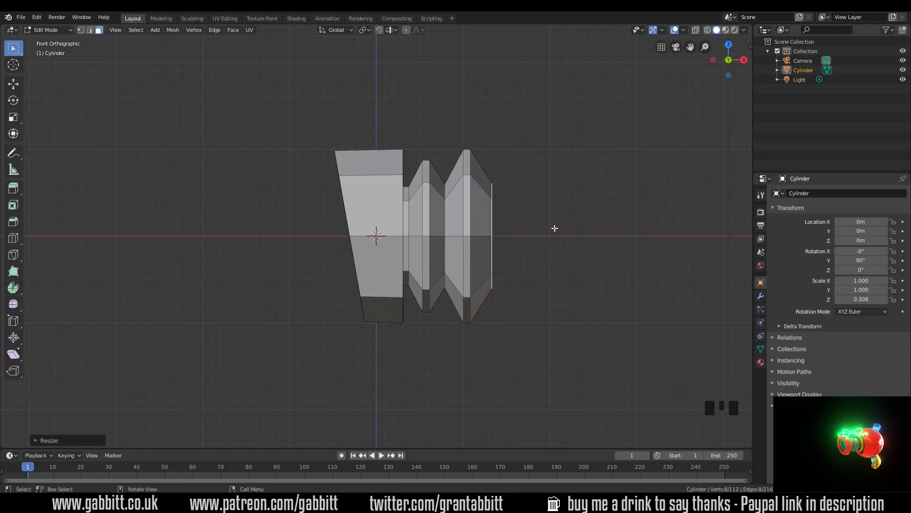
Step: Extrude the tapered end face outward and scale it up to about 1.4 to start a third ridge
{"action": "key", "text": "e"}
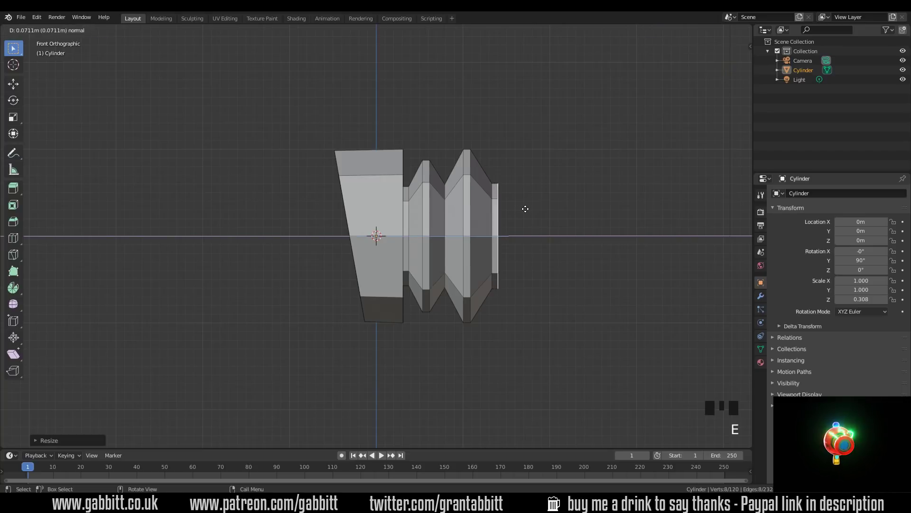
{"action": "left_click", "coordinate": [535, 209]}
{"action": "key", "text": "s"}
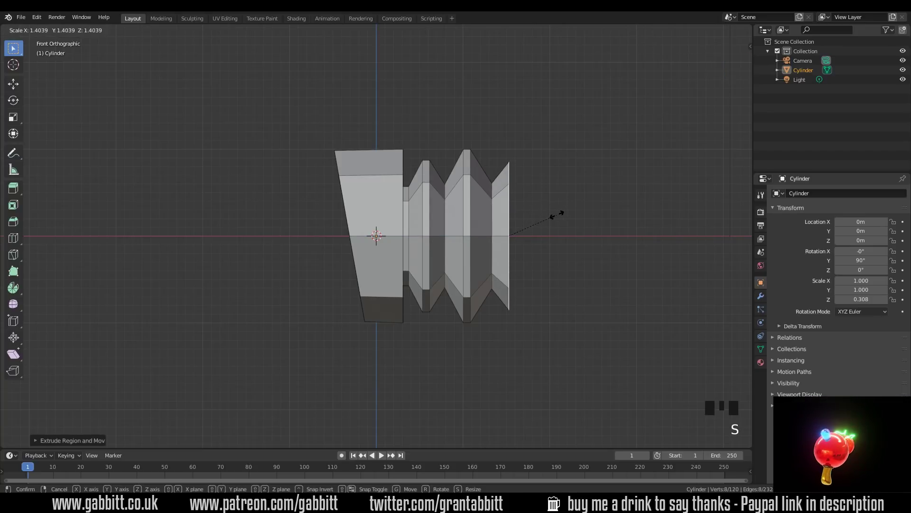
{"action": "left_click", "coordinate": [556, 214]}
Step: Extrude the third ridge's end face about 0.07 m, and add a second extrusion of about 0.17 m scaled down slightly
{"action": "key", "text": "e"}
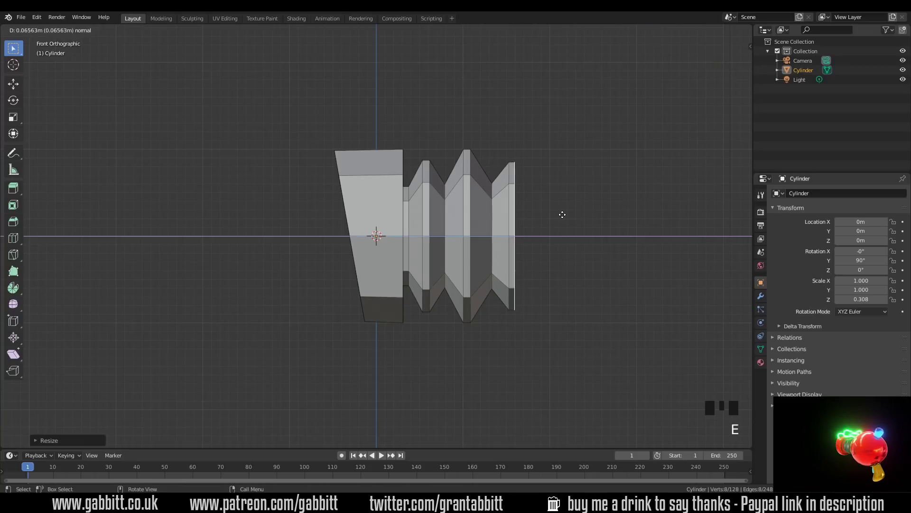
{"action": "left_click", "coordinate": [564, 215]}
{"action": "key", "text": "e"}
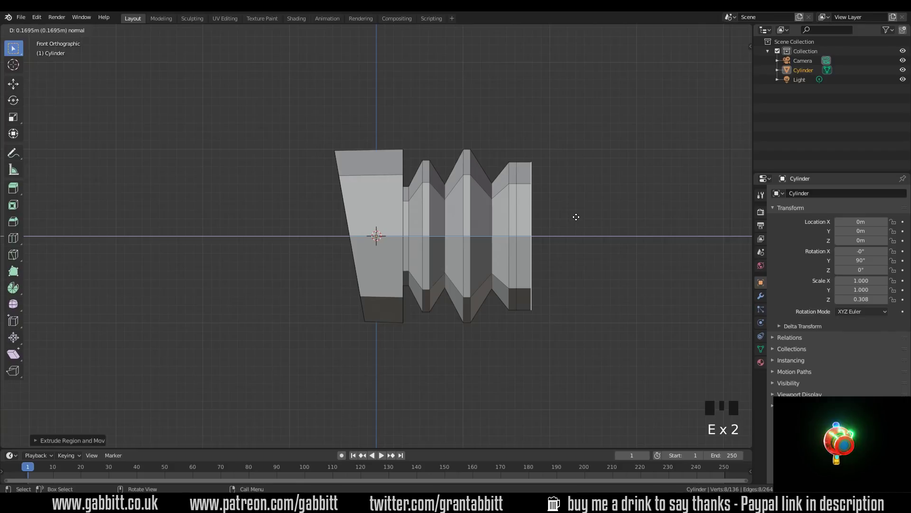
{"action": "left_click", "coordinate": [576, 217]}
{"action": "key", "text": "s"}
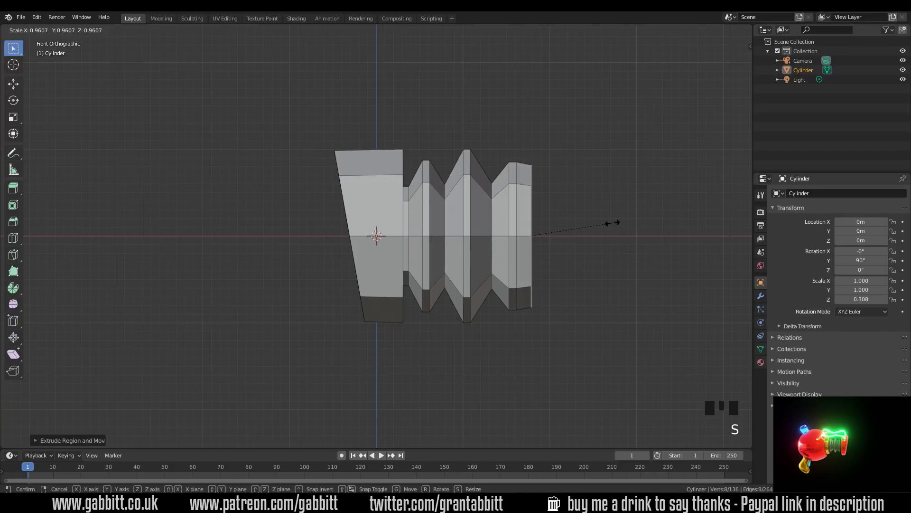
{"action": "left_click", "coordinate": [608, 222]}
{"action": "middle_click_drag", "start_coordinate": [608, 222], "coordinate": [479, 279]}
{"action": "middle_click_drag", "start_coordinate": [569, 224], "coordinate": [591, 214]}
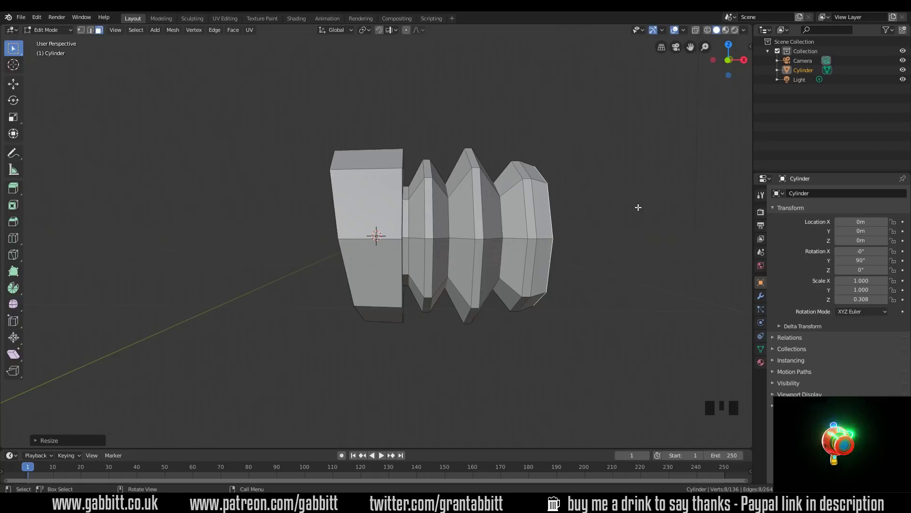
Step: Try extruding the barrel's end face in place, scaling it up into a wide flange, and extruding it outward
{"action": "key", "text": "e"}
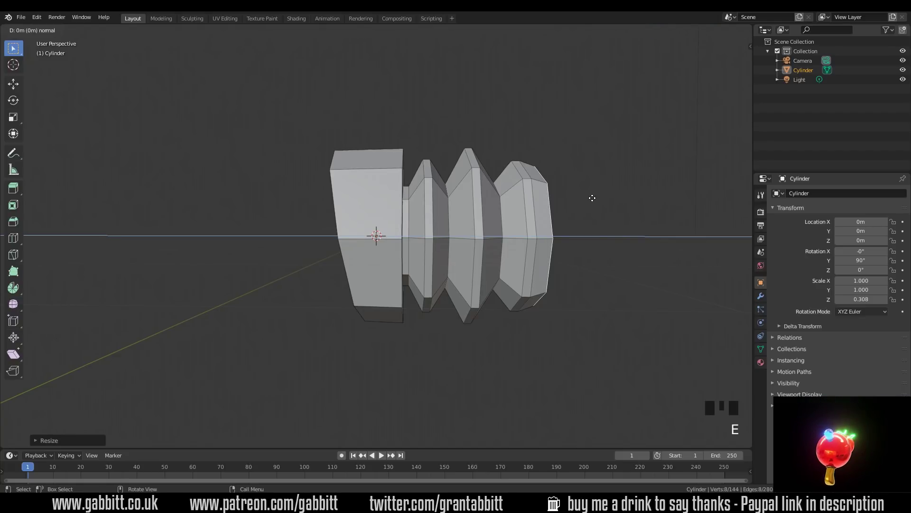
{"action": "right_click", "coordinate": [593, 198]}
{"action": "middle_click_drag", "start_coordinate": [638, 271], "coordinate": [578, 272]}
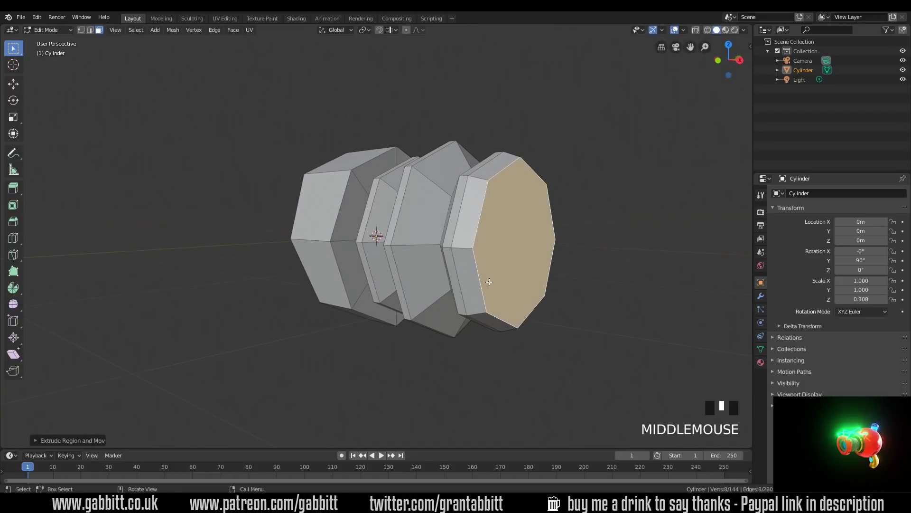
{"action": "key", "text": "s"}
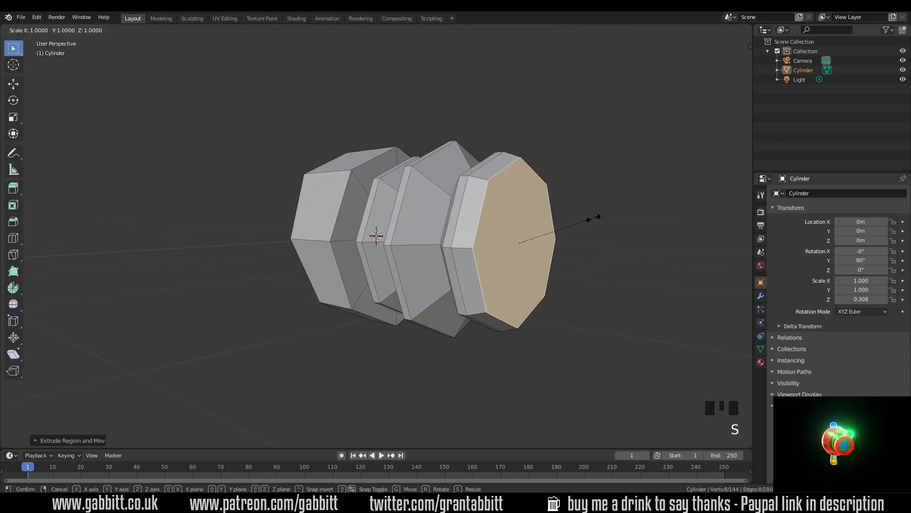
{"action": "left_click", "coordinate": [624, 217]}
{"action": "middle_click_drag", "start_coordinate": [577, 243], "coordinate": [494, 210]}
{"action": "middle_click_drag", "start_coordinate": [519, 245], "coordinate": [562, 247]}
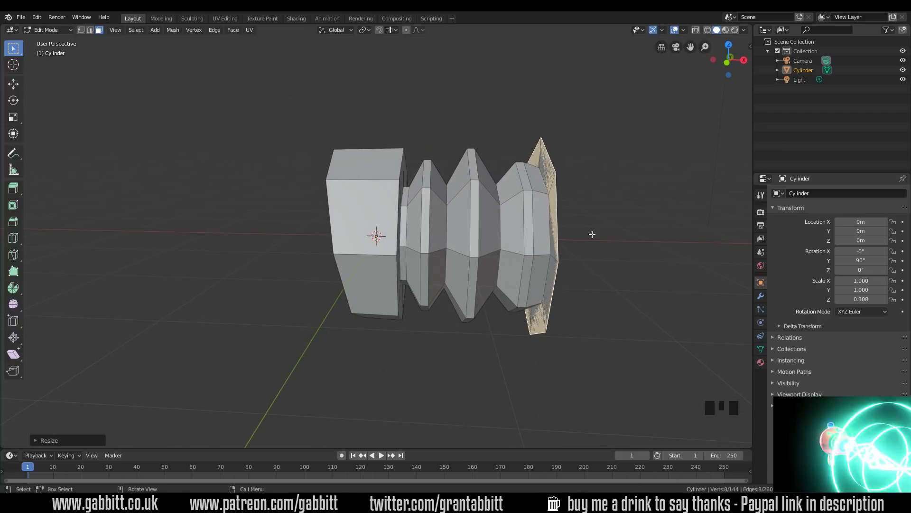
{"action": "key", "text": "e"}
{"action": "left_click", "coordinate": [626, 231]}
Step: Undo the flange's outward extrusion, its scaling and the in-place extrusion
{"action": "middle_click_drag", "start_coordinate": [630, 246], "coordinate": [558, 269]}
{"action": "key", "text": "ctrl+z"}
{"action": "key", "text": "ctrl+z"}
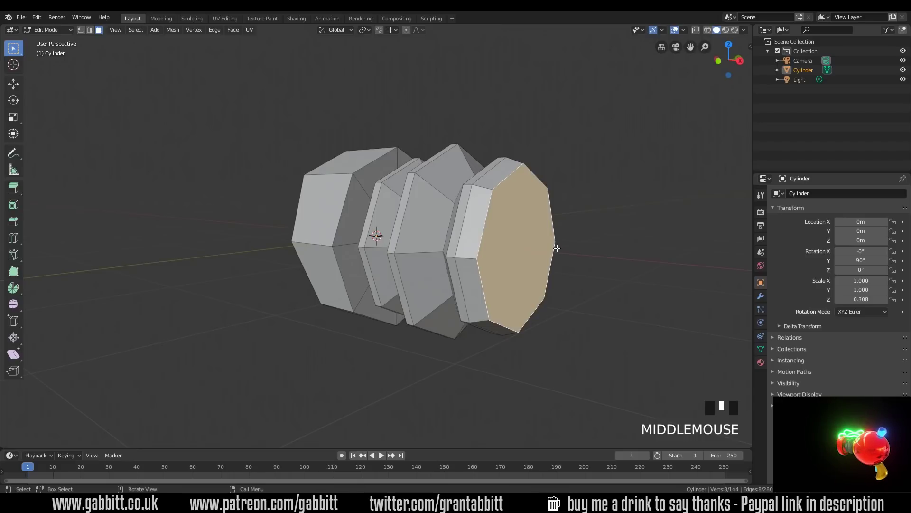
{"action": "key", "text": "ctrl+z"}
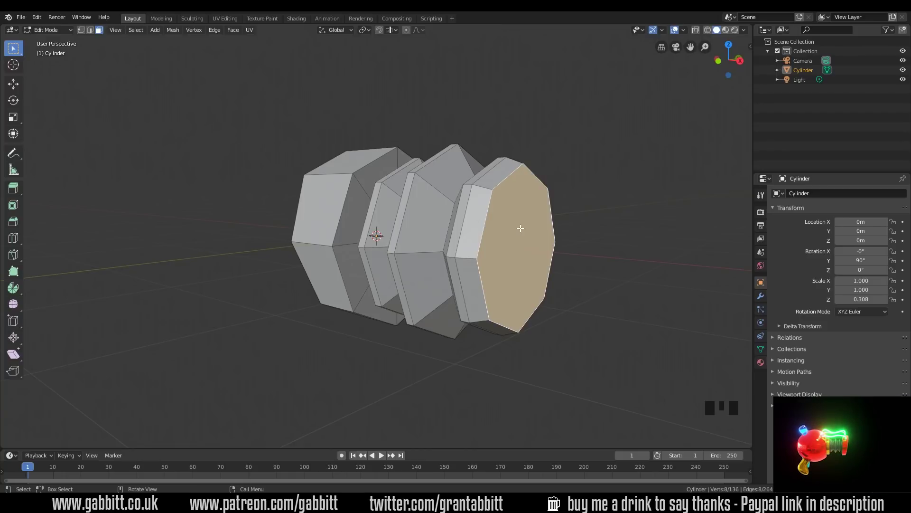
Step: Extrude the barrel's end face in place, scale it up to about 1.45, and extrude the enlarged face outward as a thick collar
{"action": "key", "text": "e"}
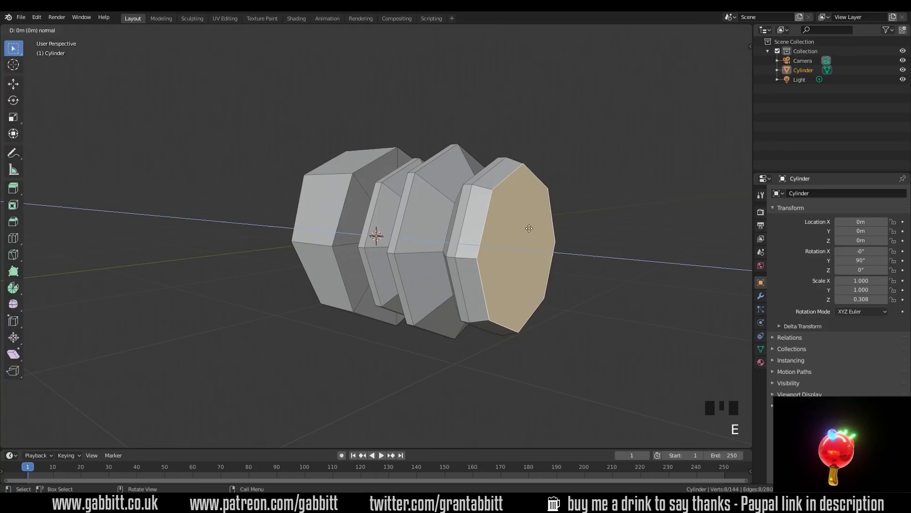
{"action": "right_click", "coordinate": [529, 228]}
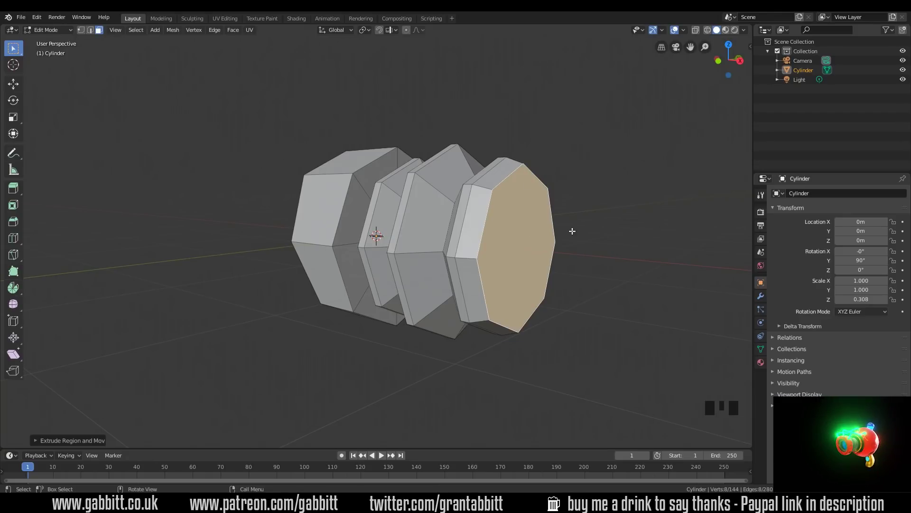
{"action": "key", "text": "s"}
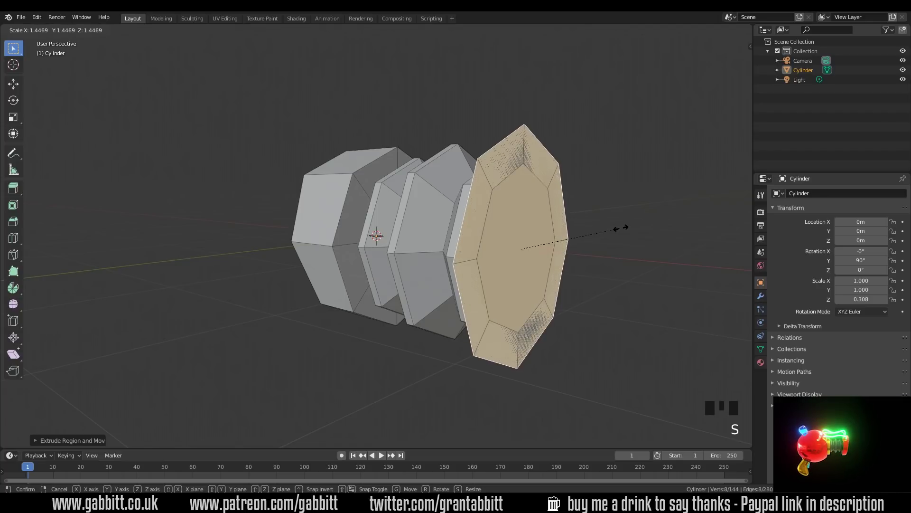
{"action": "left_click", "coordinate": [613, 228]}
{"action": "key", "text": "e"}
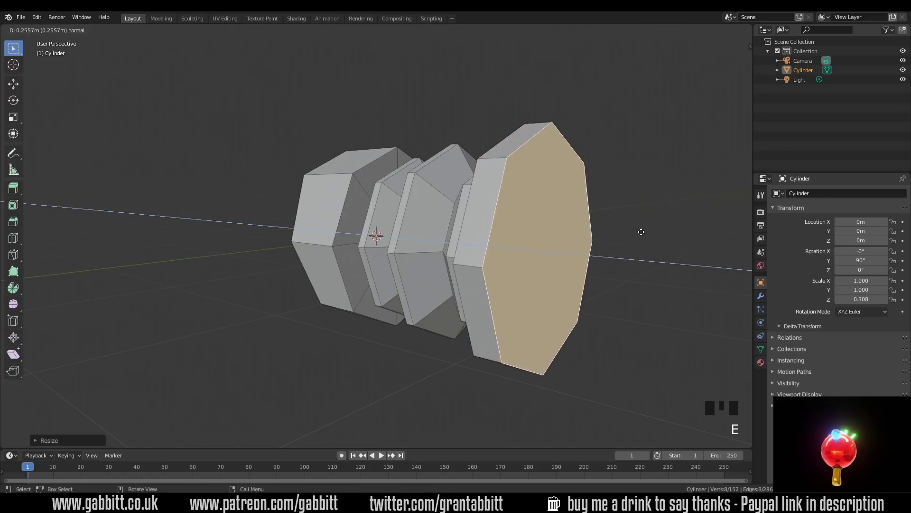
{"action": "left_click", "coordinate": [653, 232]}
{"action": "middle_click_drag", "start_coordinate": [655, 234], "coordinate": [563, 246]}
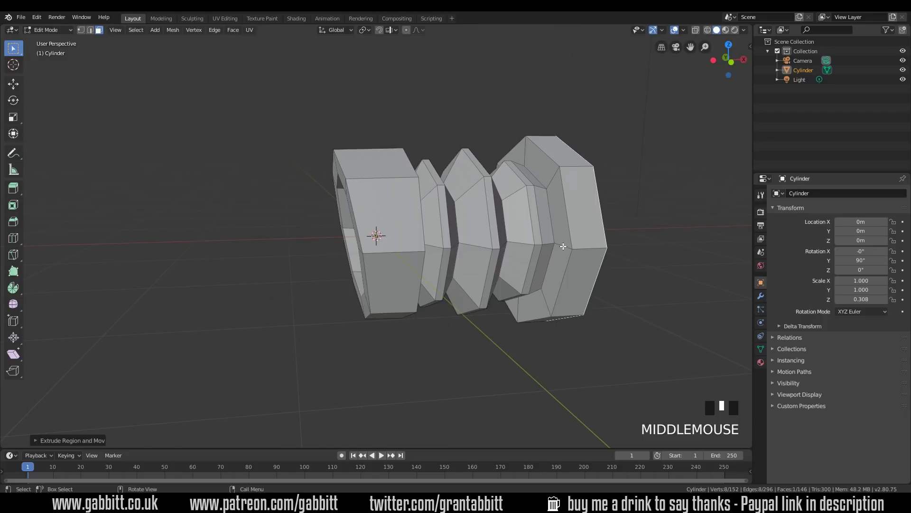
Step: Scale the collar's end face up to about 1.28 and extrude it far outward to form the gun's long main body
{"action": "key", "text": "KP_1"}
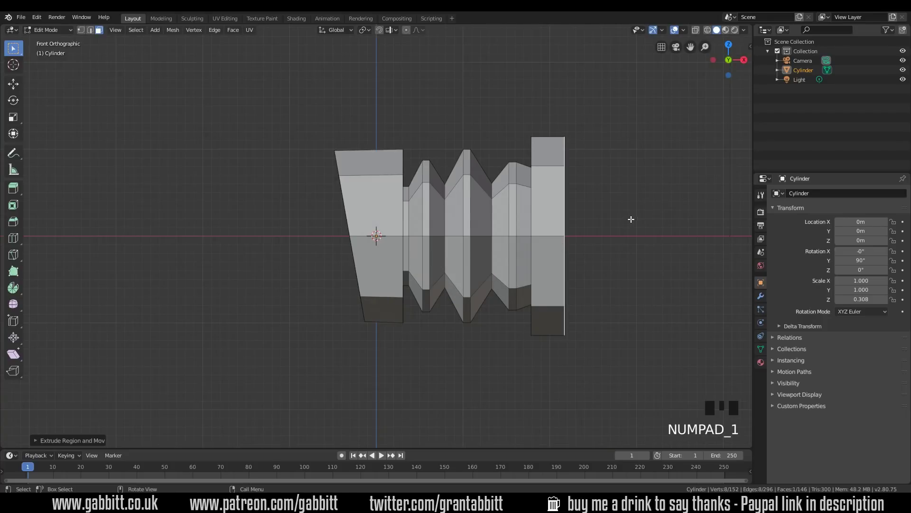
{"action": "key", "text": "s"}
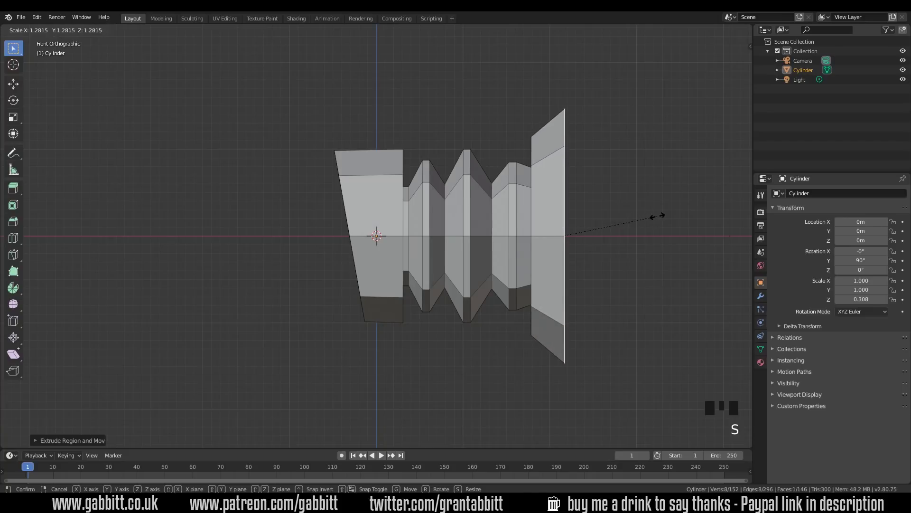
{"action": "left_click", "coordinate": [658, 216]}
{"action": "scroll", "coordinate": [576, 236], "scroll_direction": "down", "scroll_amount": 2}
{"action": "key", "text": "e"}
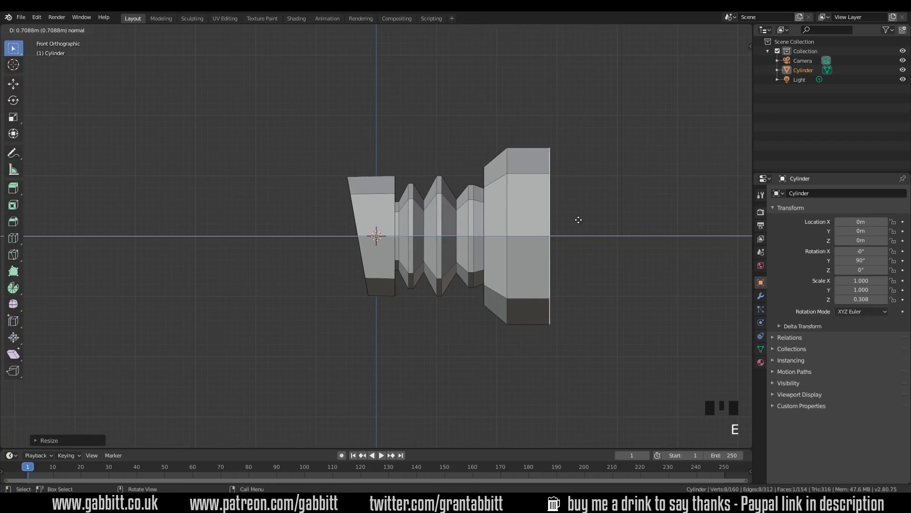
{"action": "left_click", "coordinate": [686, 222]}
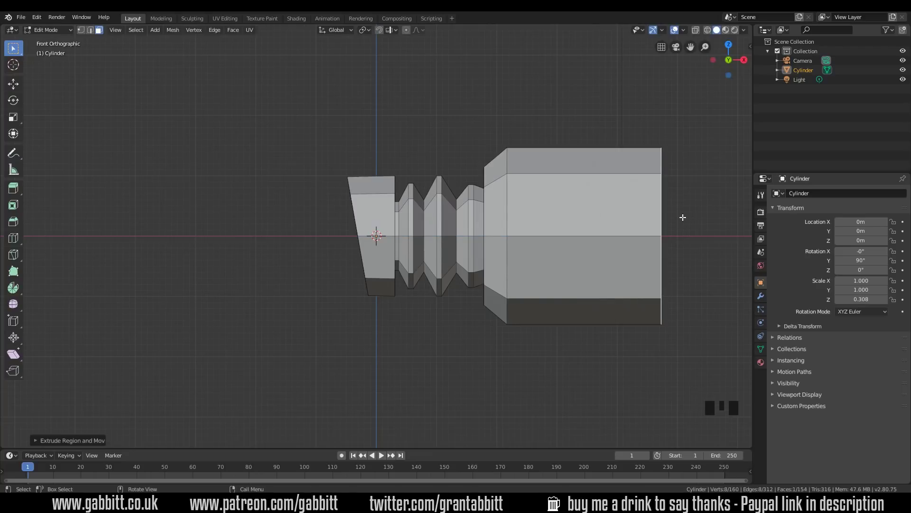
Step: Extrude the body's rear face a short distance and scale it down to taper the back end
{"action": "key", "text": "e"}
{"action": "left_click", "coordinate": [709, 219]}
{"action": "key", "text": "s"}
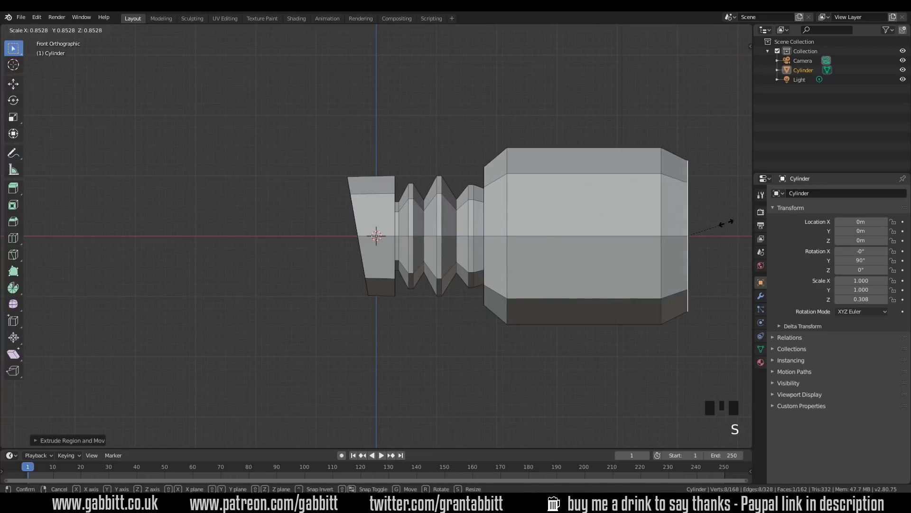
{"action": "left_click", "coordinate": [722, 220]}
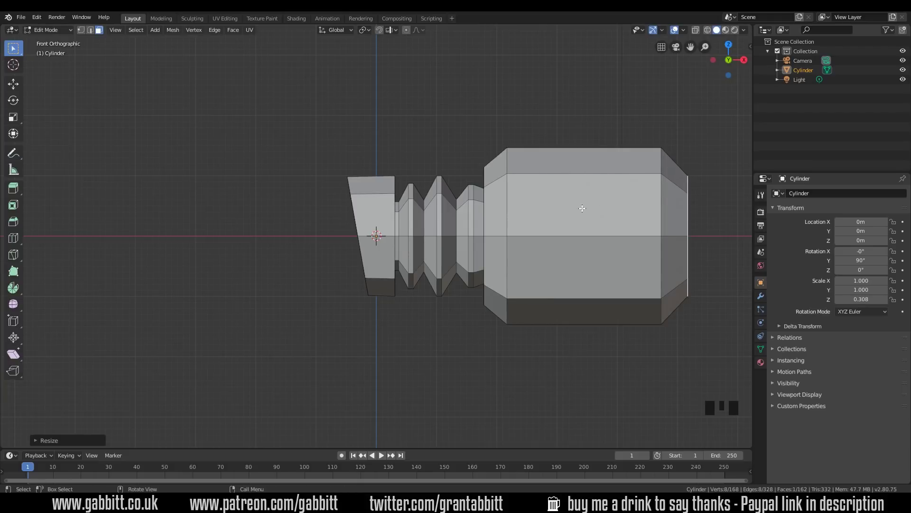
Step: Add a centred loop cut around the main body and scale it up to make the body bulge
{"action": "key", "text": "ctrl+r"}
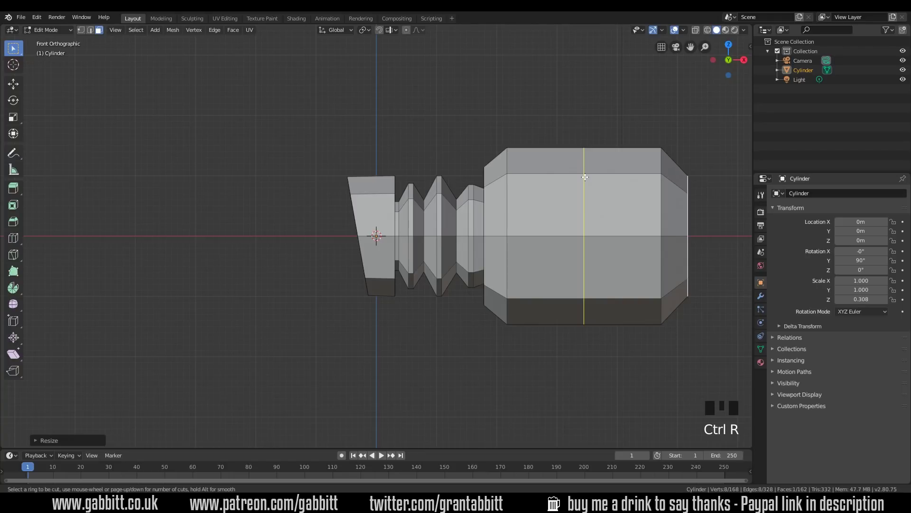
{"action": "left_click", "coordinate": [585, 177]}
{"action": "right_click", "coordinate": [585, 177]}
{"action": "key", "text": "s"}
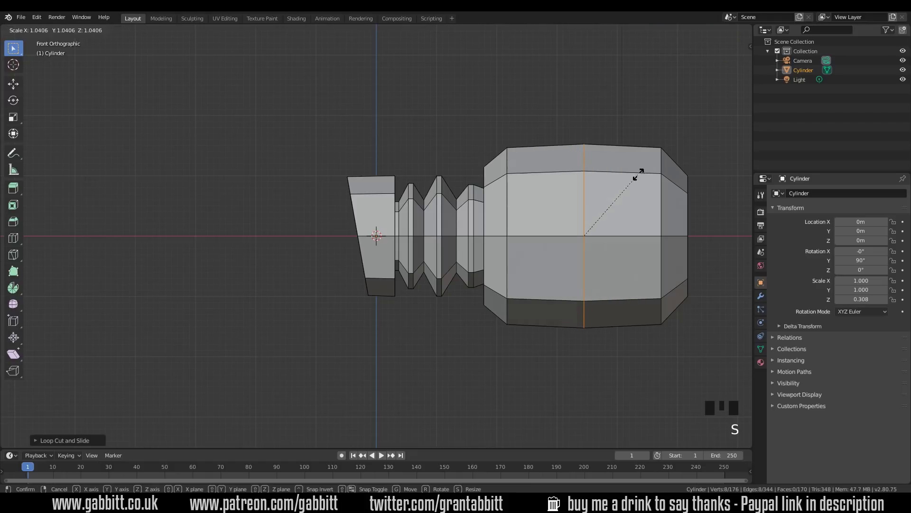
{"action": "left_click", "coordinate": [658, 177]}
{"action": "middle_click_drag", "start_coordinate": [548, 230], "coordinate": [548, 268]}
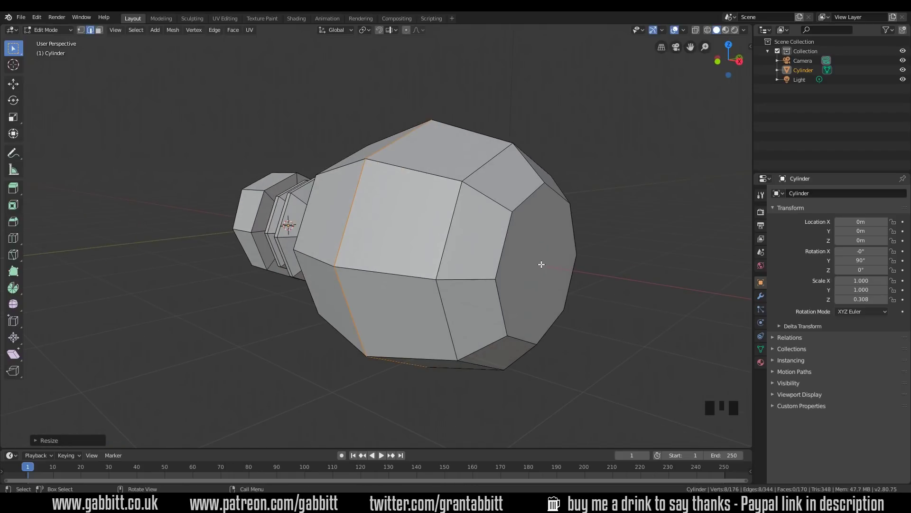
Step: Select the body's rear end face and scale it down to about 0.77
{"action": "key", "text": "3"}
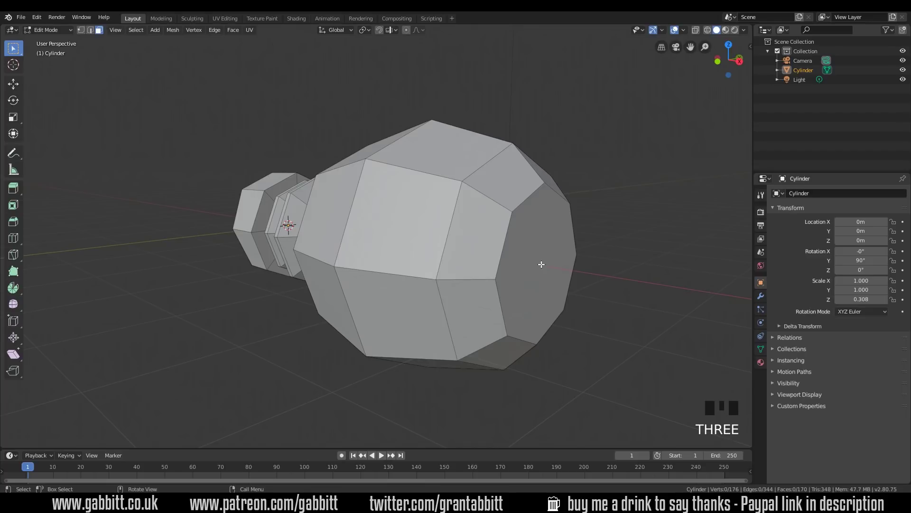
{"action": "left_click", "coordinate": [91, 29]}
{"action": "left_click", "coordinate": [98, 31]}
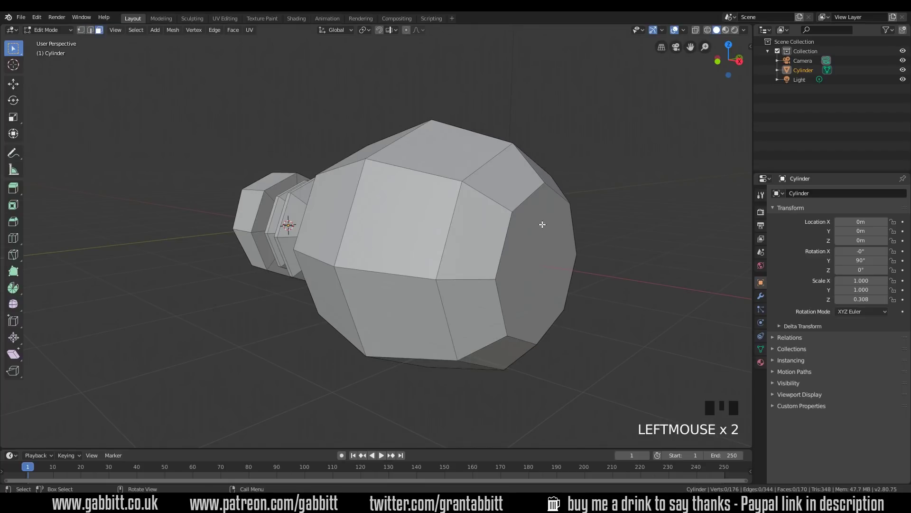
{"action": "left_click", "coordinate": [553, 262]}
{"action": "key", "text": "s"}
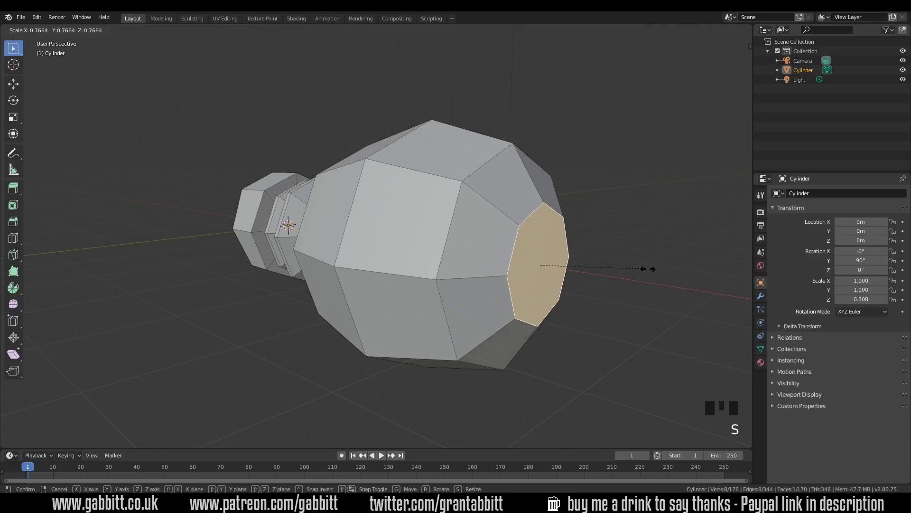
{"action": "left_click", "coordinate": [648, 269]}
Step: Move the edge loop near the body's rear about 0.2 m along X towards the middle
{"action": "middle_click_drag", "start_coordinate": [648, 269], "coordinate": [521, 294]}
{"action": "key", "text": "KP_1"}
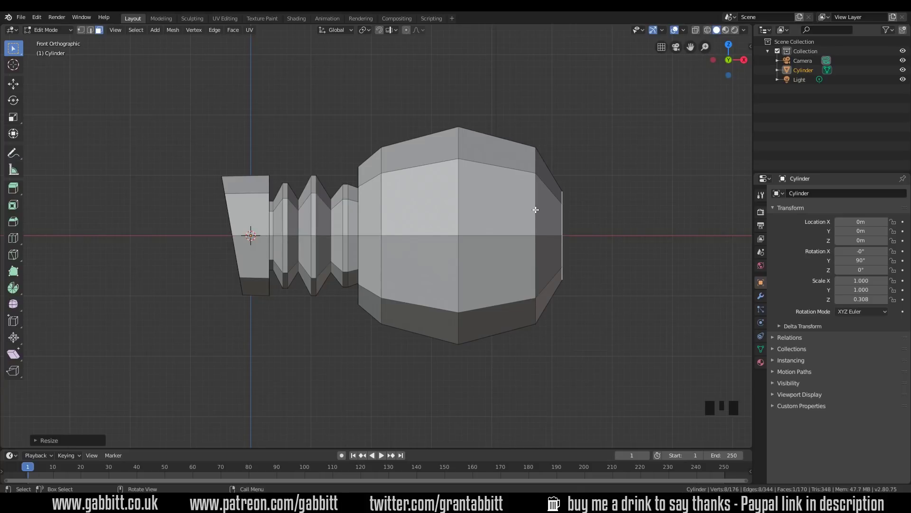
{"action": "key", "text": "2"}
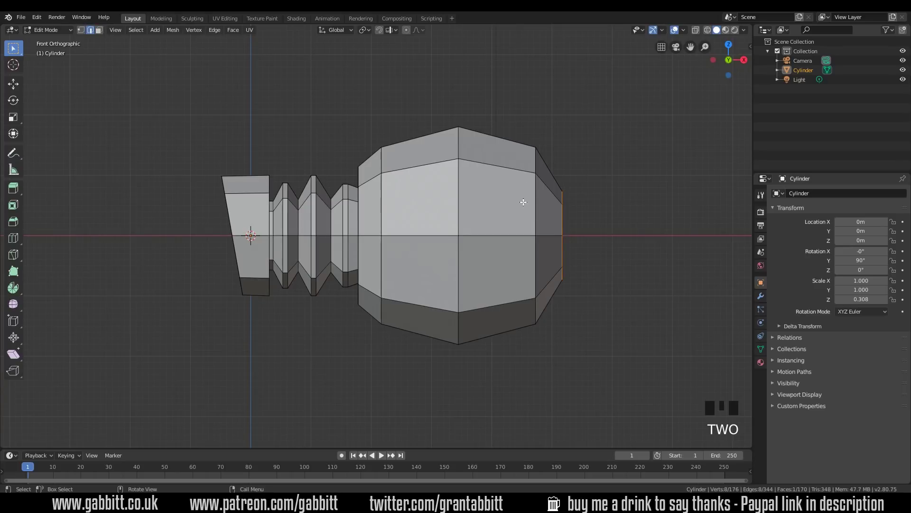
{"action": "left_click", "coordinate": [535, 208], "text": "alt"}
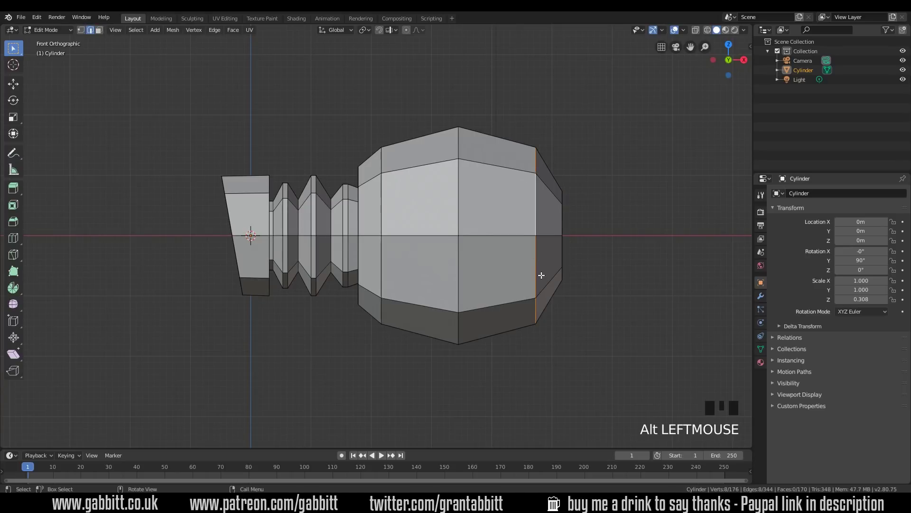
{"action": "key", "text": "g"}
{"action": "key", "text": "x"}
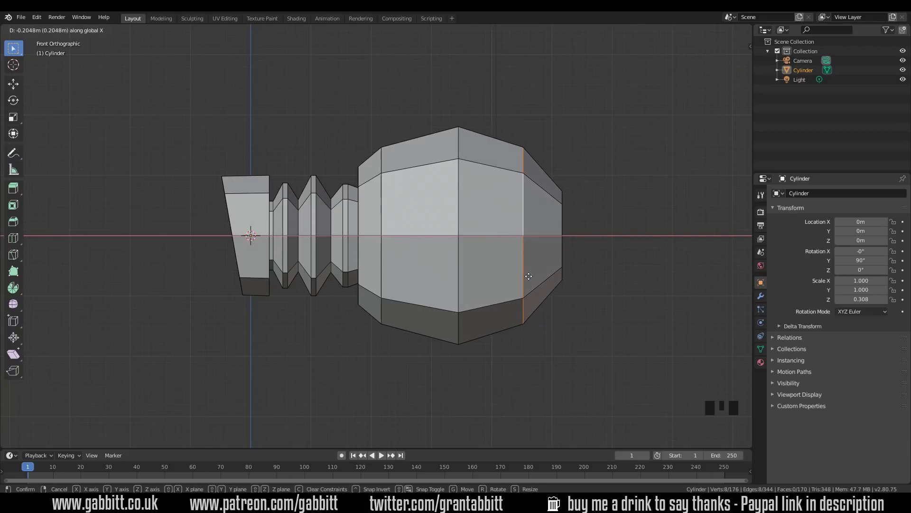
{"action": "left_click", "coordinate": [530, 277]}
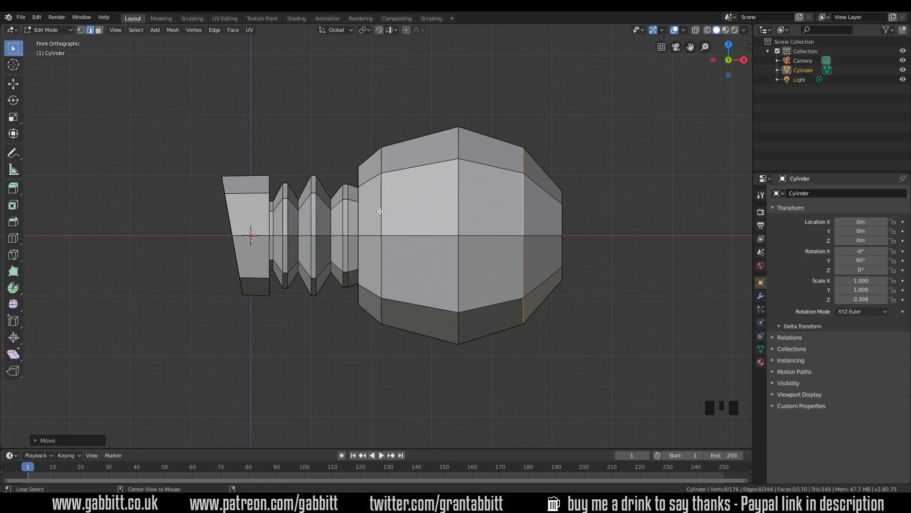
Step: Move the edge loop near the body's front about 0.09 m along X towards the middle
{"action": "left_click", "coordinate": [380, 211], "text": "alt"}
{"action": "key", "text": "g"}
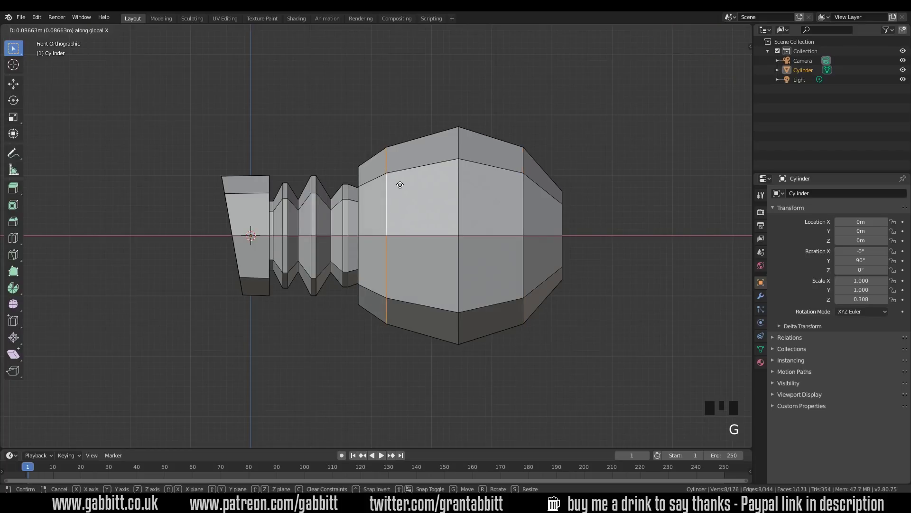
{"action": "left_click", "coordinate": [400, 183]}
{"action": "middle_click_drag", "start_coordinate": [401, 184], "coordinate": [508, 304]}
{"action": "scroll", "coordinate": [508, 303], "scroll_direction": "down", "scroll_amount": 1}
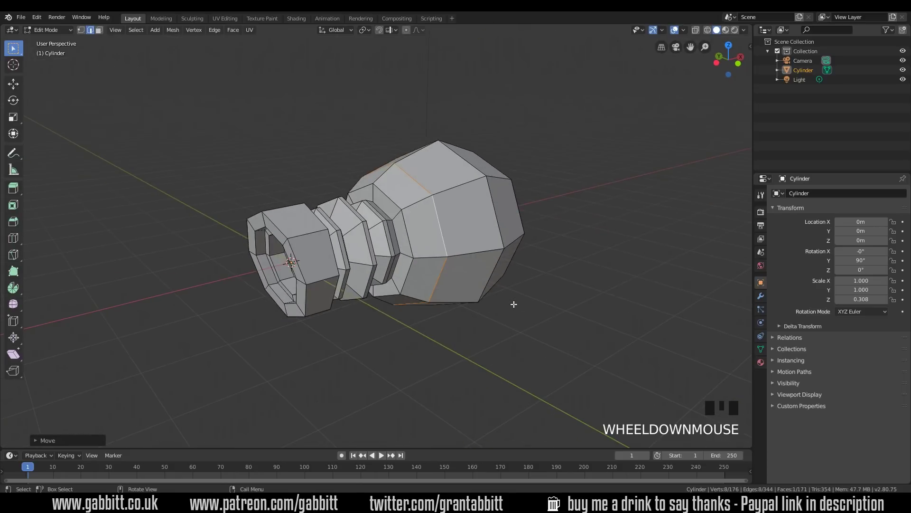
{"action": "middle_click_drag", "start_coordinate": [551, 349], "coordinate": [536, 328]}
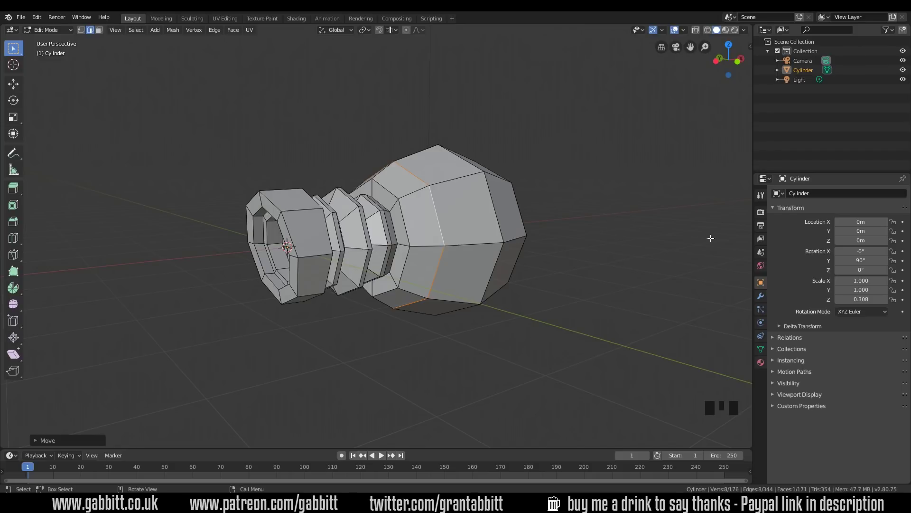
Step: Add a Subdivision Surface modifier to the ray gun mesh and set its viewport subdivisions to 2 in Object Mode
{"action": "left_click", "coordinate": [760, 295]}
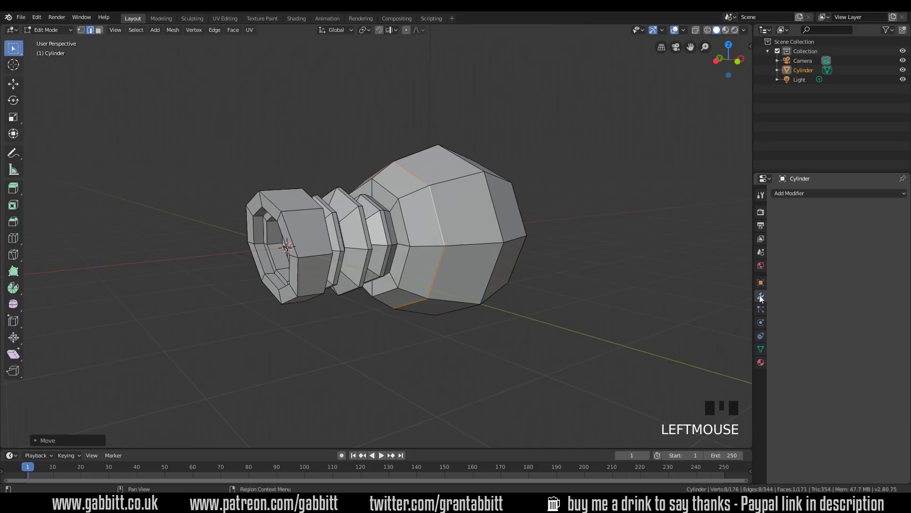
{"action": "left_click", "coordinate": [838, 189]}
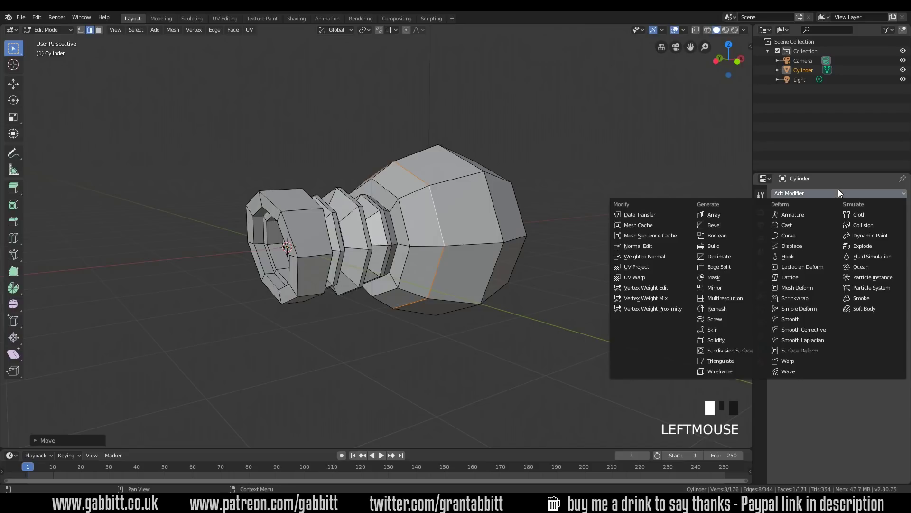
{"action": "left_click", "coordinate": [735, 349]}
{"action": "middle_click_drag", "start_coordinate": [617, 303], "coordinate": [494, 295]}
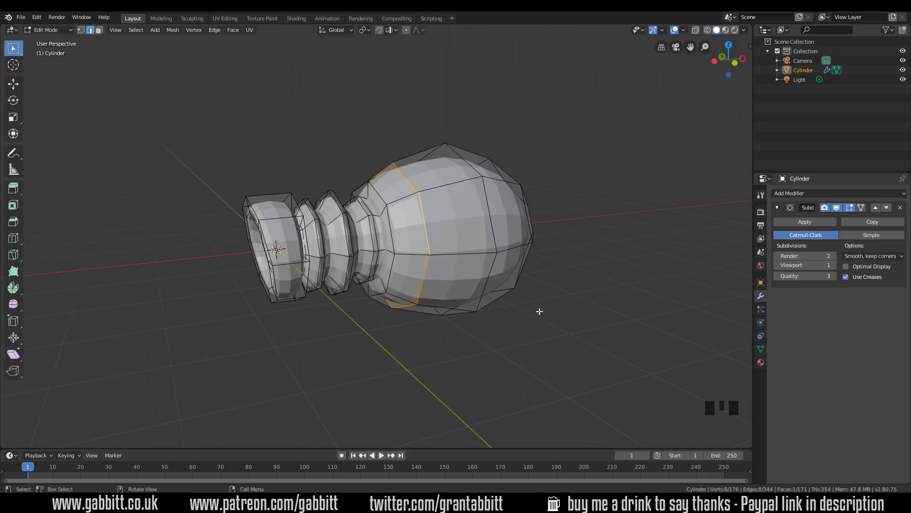
{"action": "key", "text": "Tab"}
{"action": "middle_click_drag", "start_coordinate": [547, 228], "coordinate": [517, 271]}
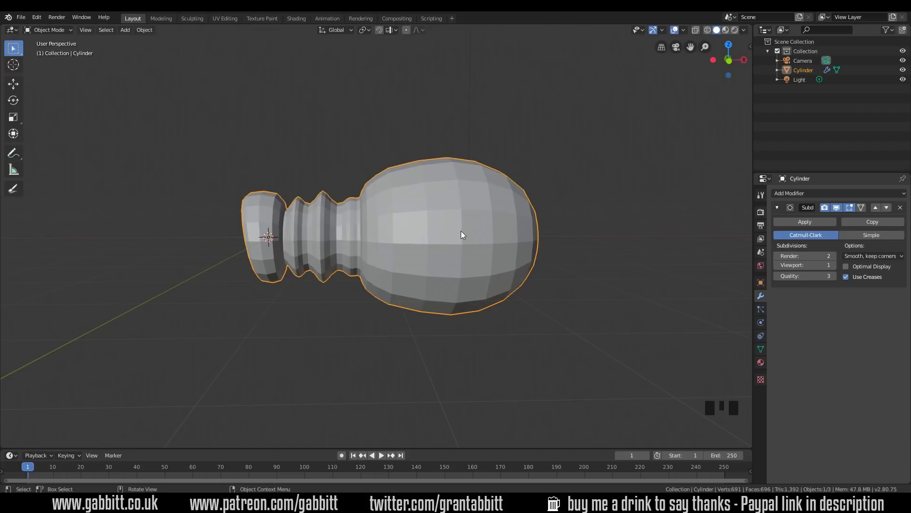
{"action": "left_click", "coordinate": [834, 266]}
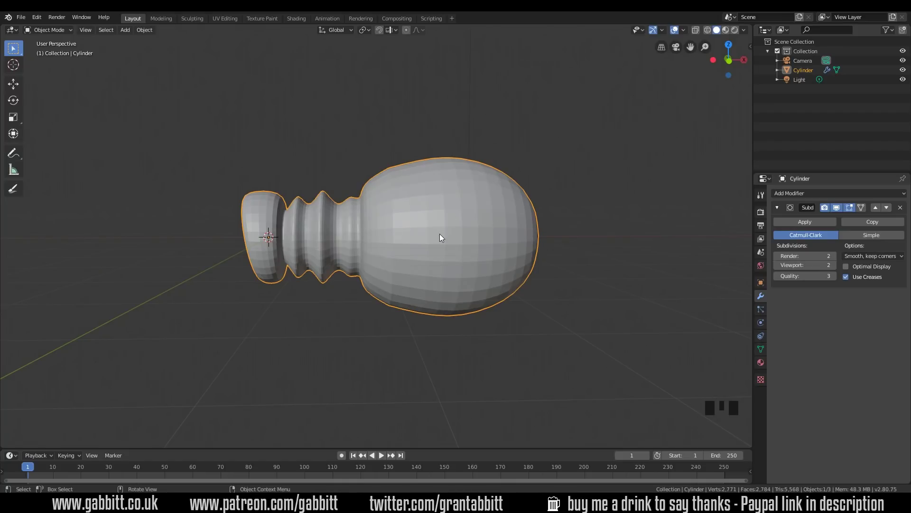
Step: Apply smooth shading to the whole ray gun object in Object Mode
{"action": "key", "text": "Tab"}
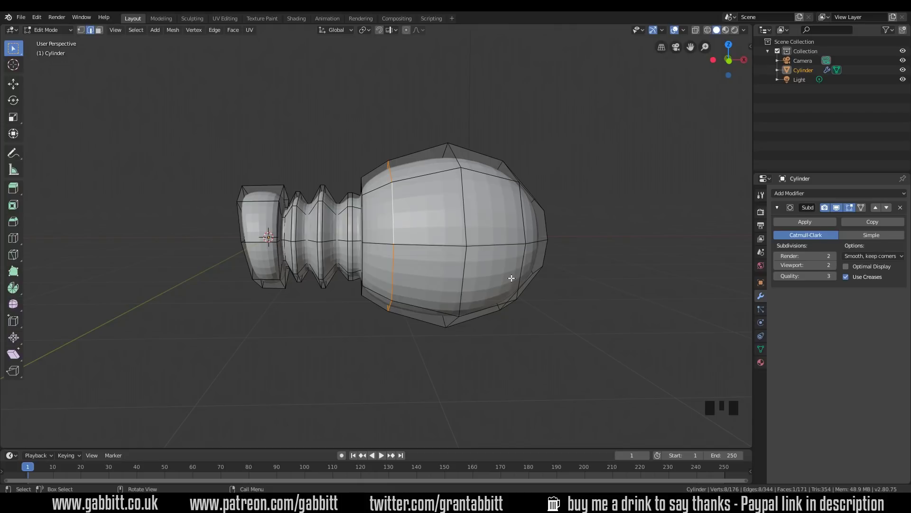
{"action": "key", "text": "Tab"}
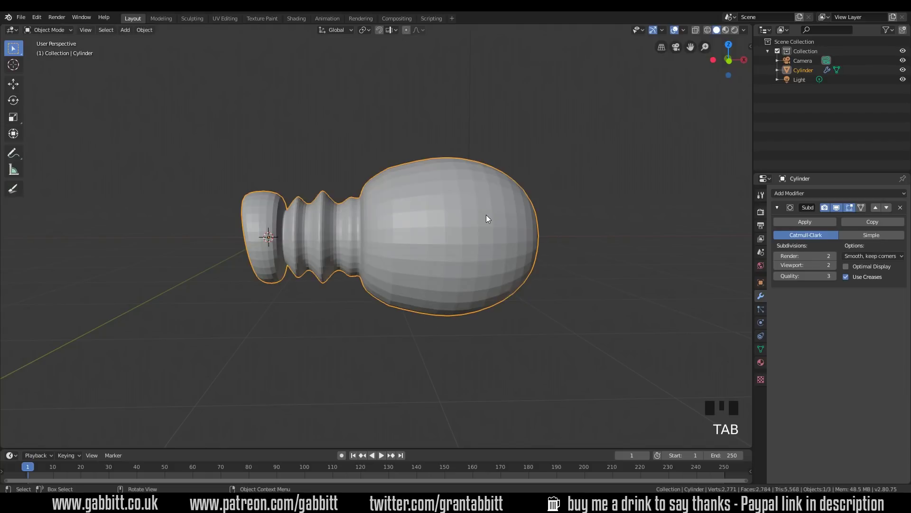
{"action": "right_click", "coordinate": [486, 217]}
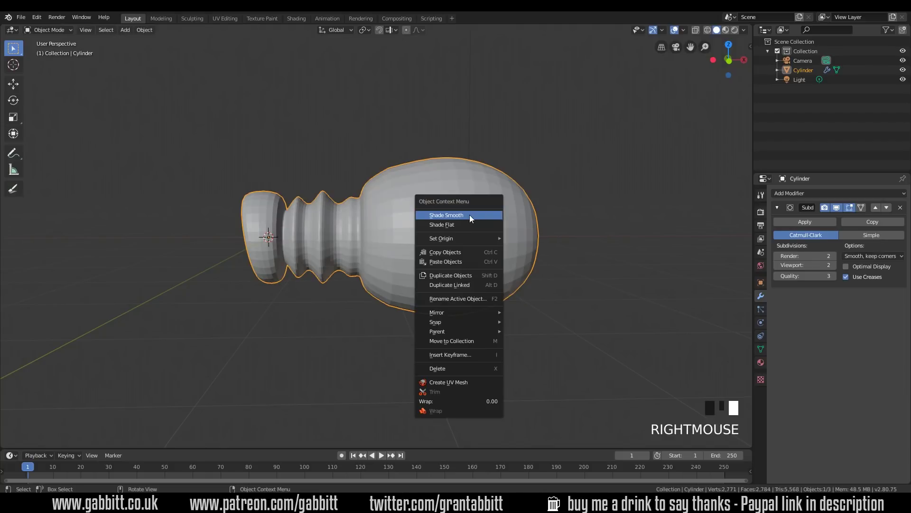
{"action": "left_click", "coordinate": [470, 215]}
{"action": "mouse_move", "coordinate": [471, 217]}
{"action": "middle_mouse_down"}
{"action": "mouse_move", "coordinate": [507, 272]}
{"action": "mouse_move", "coordinate": [483, 280]}
{"action": "mouse_move", "coordinate": [468, 259]}
{"action": "middle_mouse_up"}
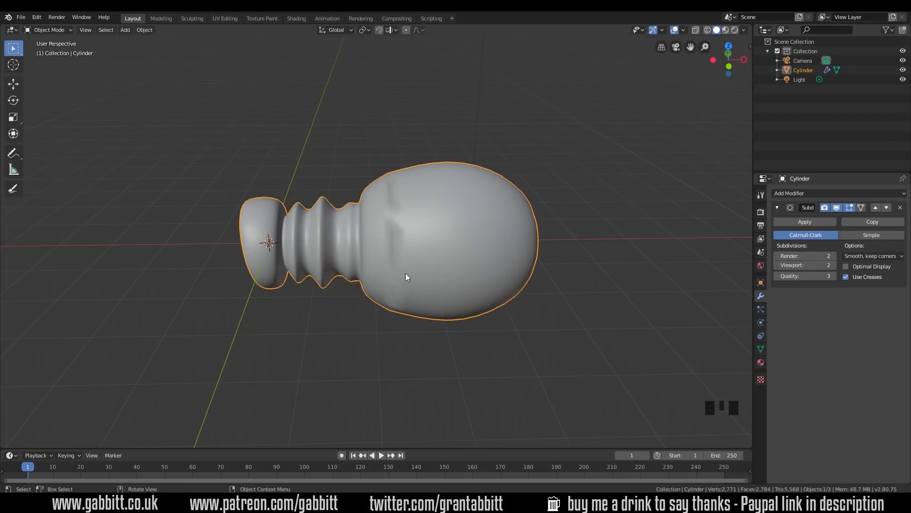
{"action": "middle_click_drag", "start_coordinate": [412, 284], "coordinate": [493, 249]}
{"action": "middle_click_drag", "start_coordinate": [434, 259], "coordinate": [452, 297]}
Step: Show the mesh as wireframe in Edit Mode and turn off the subdivision modifier's viewport display
{"action": "key", "text": "Tab"}
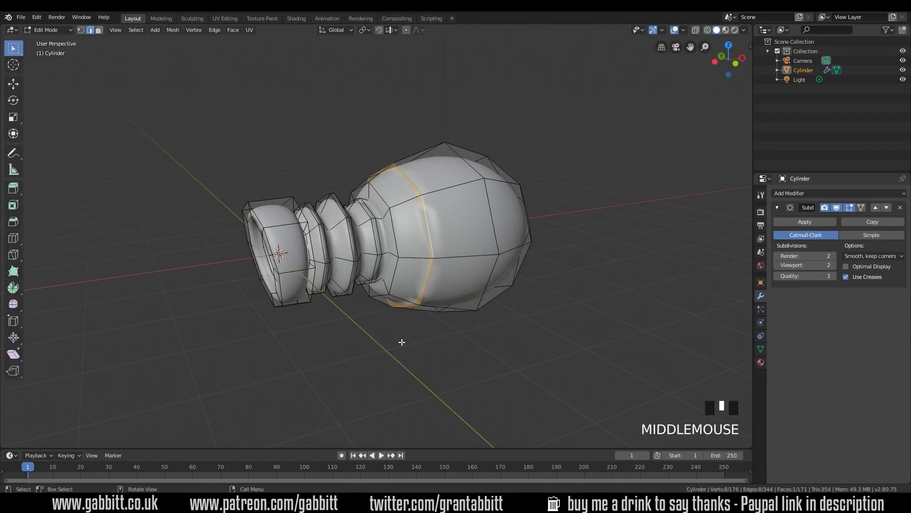
{"action": "key", "text": "z"}
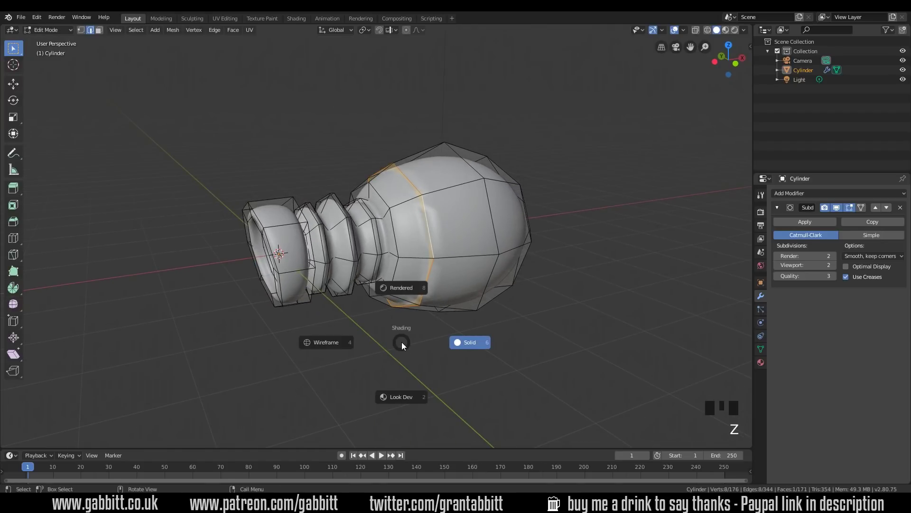
{"action": "left_click", "coordinate": [334, 343]}
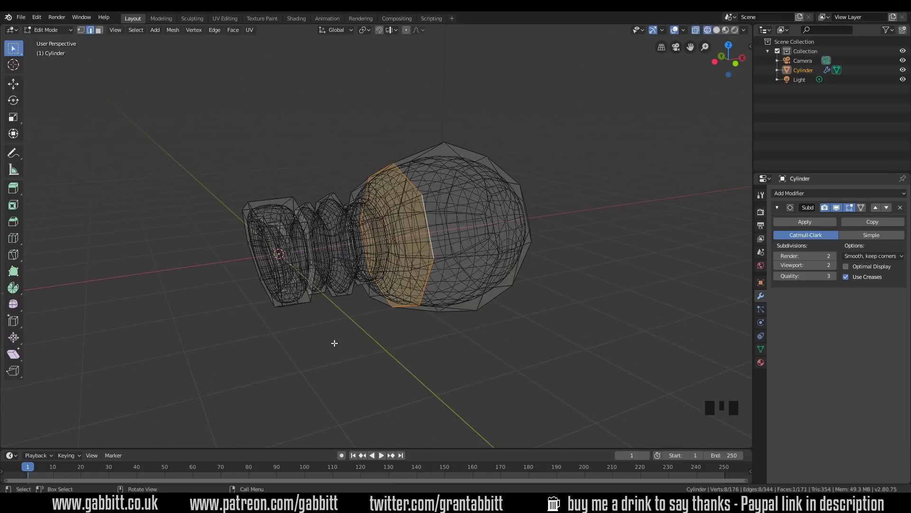
{"action": "mouse_move", "coordinate": [485, 326]}
{"action": "middle_mouse_down"}
{"action": "mouse_move", "coordinate": [464, 322]}
{"action": "mouse_move", "coordinate": [449, 222]}
{"action": "middle_mouse_up"}
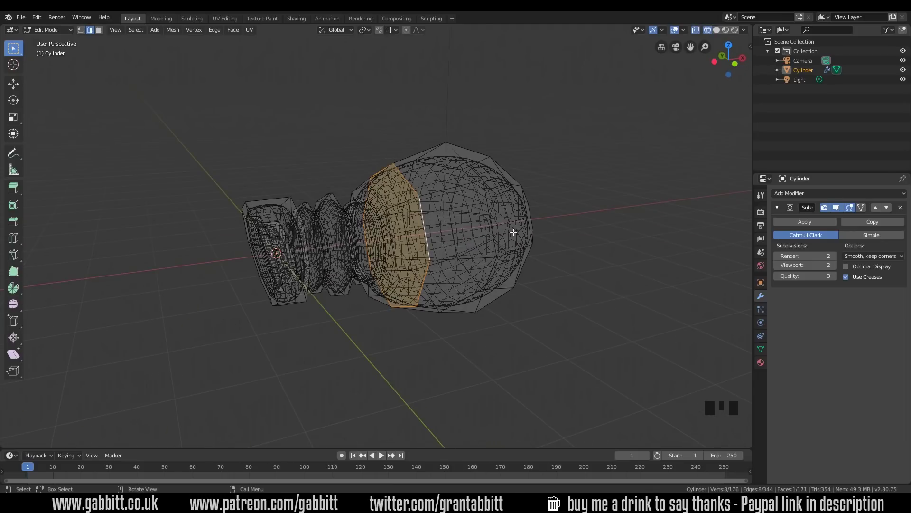
{"action": "double_click", "coordinate": [825, 209]}
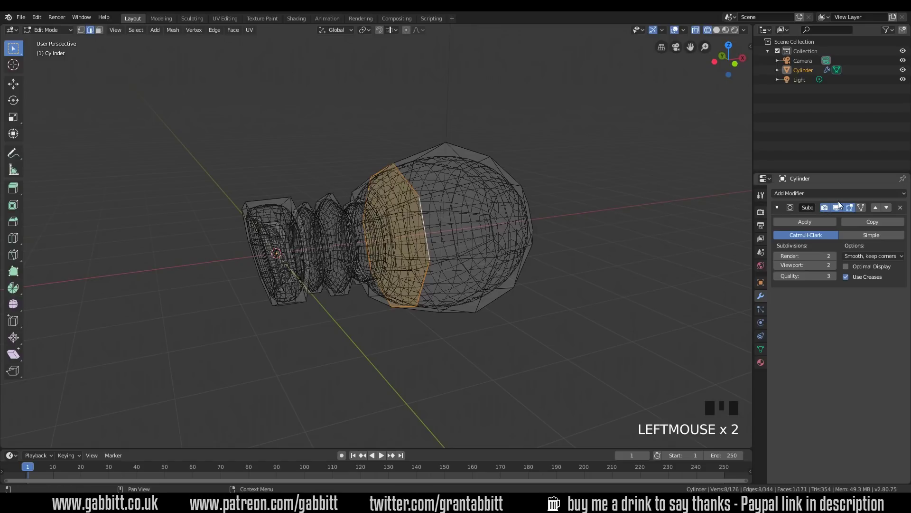
{"action": "left_click", "coordinate": [838, 209]}
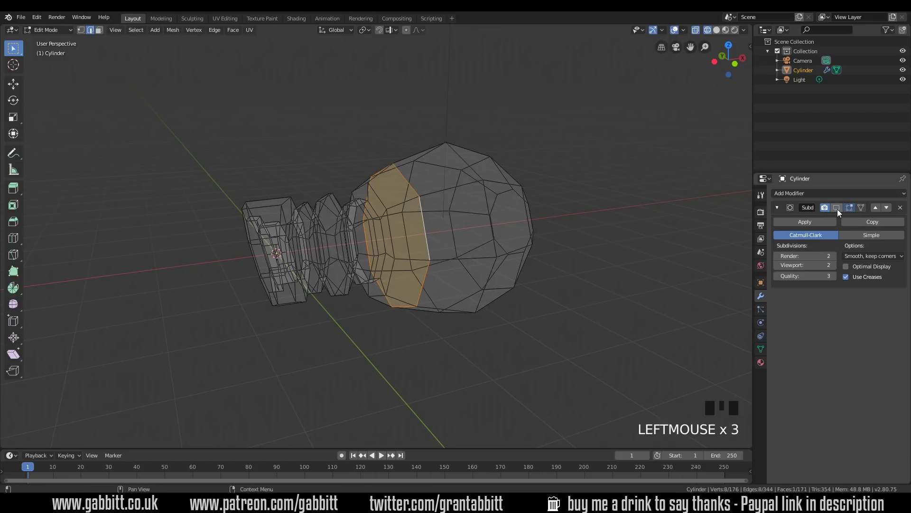
Step: Select the hidden internal face spanning the edge loop near the body's front and delete it
{"action": "middle_click_drag", "start_coordinate": [464, 270], "coordinate": [430, 285]}
{"action": "middle_click_drag", "start_coordinate": [387, 210], "coordinate": [354, 180]}
{"action": "scroll", "coordinate": [362, 266], "scroll_direction": "up", "scroll_amount": 3}
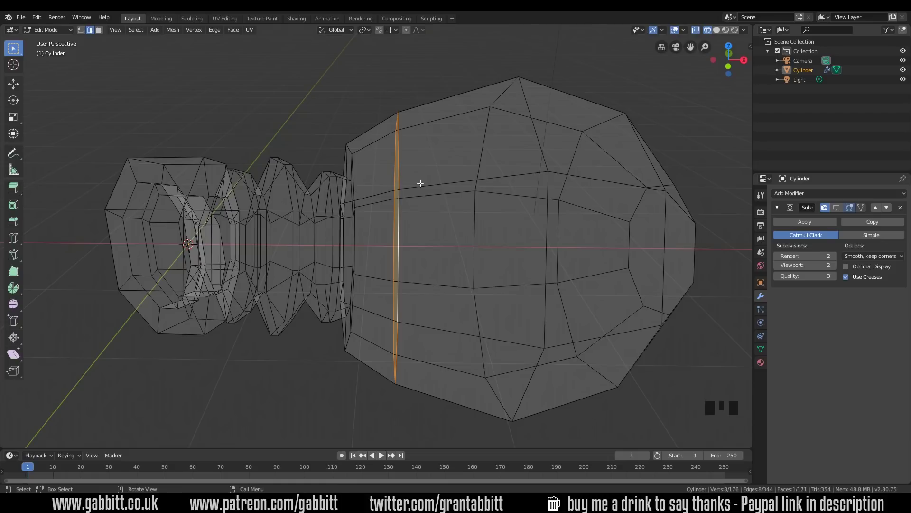
{"action": "middle_click_drag", "start_coordinate": [482, 248], "coordinate": [463, 247]}
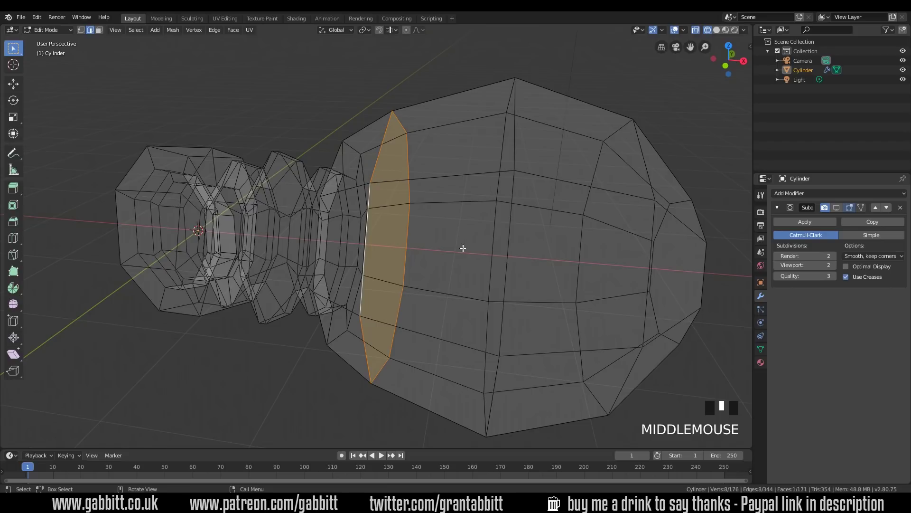
{"action": "mouse_move", "coordinate": [407, 241]}
{"action": "middle_mouse_down"}
{"action": "mouse_move", "coordinate": [429, 244]}
{"action": "mouse_move", "coordinate": [394, 257]}
{"action": "mouse_move", "coordinate": [428, 257]}
{"action": "mouse_move", "coordinate": [393, 266]}
{"action": "mouse_move", "coordinate": [401, 248]}
{"action": "mouse_move", "coordinate": [398, 265]}
{"action": "mouse_move", "coordinate": [441, 309]}
{"action": "mouse_move", "coordinate": [455, 295]}
{"action": "mouse_move", "coordinate": [458, 306]}
{"action": "mouse_move", "coordinate": [401, 242]}
{"action": "middle_mouse_up"}
{"action": "left_click", "coordinate": [98, 30]}
{"action": "left_click", "coordinate": [400, 242]}
{"action": "mouse_move", "coordinate": [465, 270]}
{"action": "middle_mouse_down"}
{"action": "mouse_move", "coordinate": [435, 280]}
{"action": "mouse_move", "coordinate": [470, 285]}
{"action": "middle_mouse_up"}
{"action": "left_click", "coordinate": [561, 287]}
{"action": "middle_click_drag", "start_coordinate": [564, 291], "coordinate": [423, 249]}
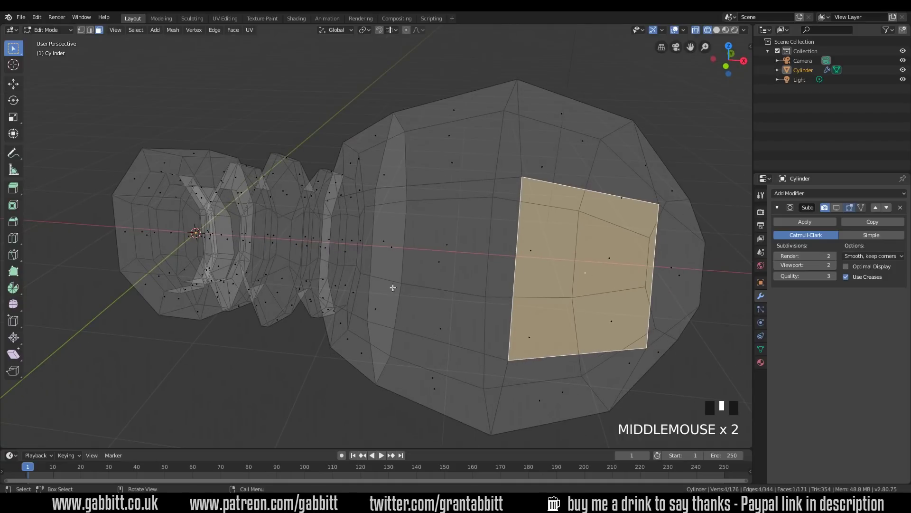
{"action": "left_click", "coordinate": [414, 264]}
{"action": "key", "text": "Delete"}
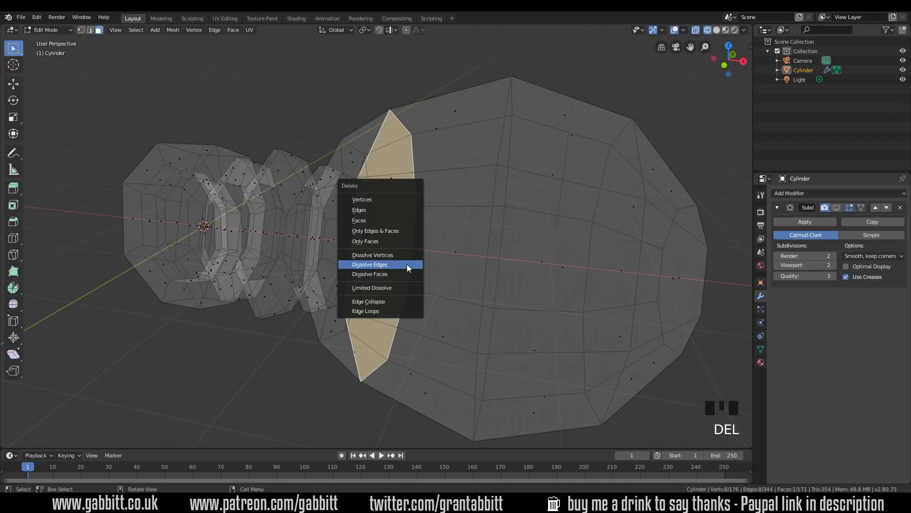
{"action": "left_click", "coordinate": [383, 224]}
Step: Return the viewport to solid shading and turn the subdivision modifier's viewport display back on
{"action": "middle_click_drag", "start_coordinate": [394, 250], "coordinate": [308, 232]}
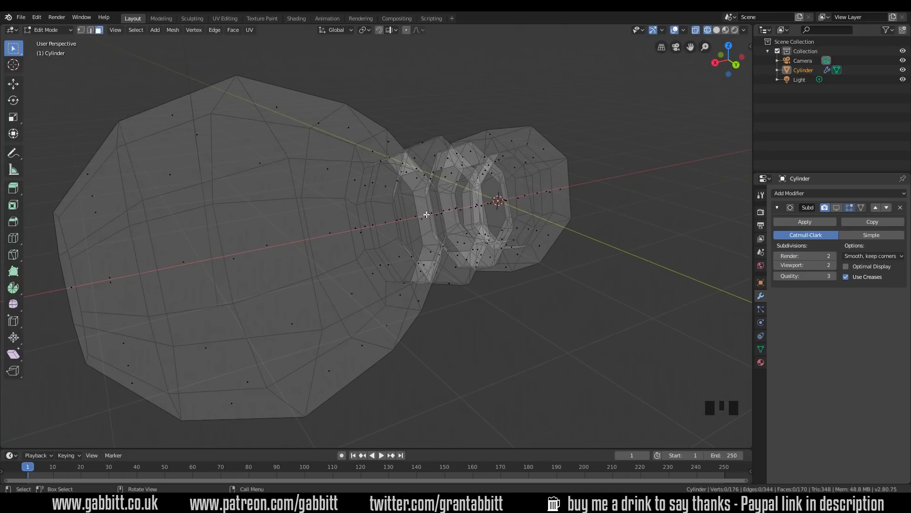
{"action": "middle_click_drag", "start_coordinate": [264, 260], "coordinate": [493, 227]}
{"action": "key", "text": "z"}
{"action": "mouse_move", "coordinate": [564, 256]}
{"action": "middle_mouse_down"}
{"action": "mouse_move", "coordinate": [549, 271]}
{"action": "mouse_move", "coordinate": [613, 262]}
{"action": "middle_mouse_up"}
{"action": "scroll", "coordinate": [548, 272], "scroll_direction": "down", "scroll_amount": 4}
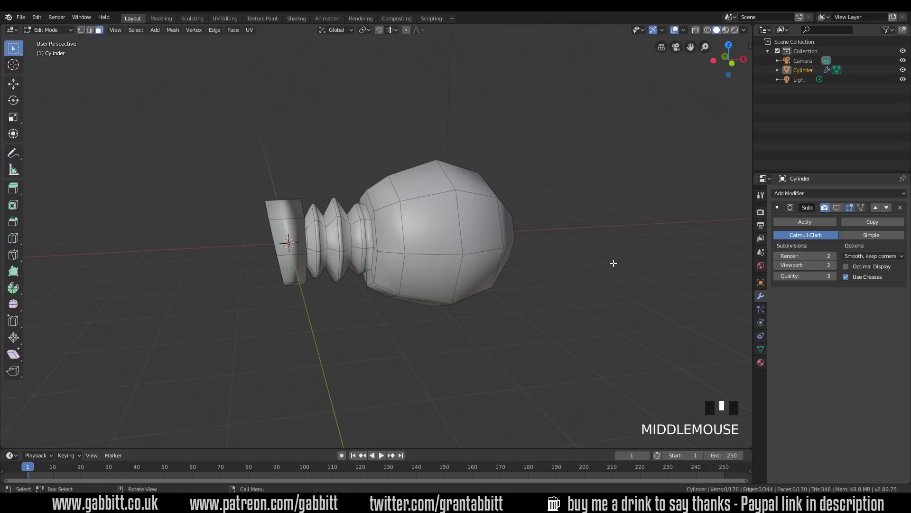
{"action": "left_click", "coordinate": [837, 208]}
{"action": "middle_click_drag", "start_coordinate": [535, 301], "coordinate": [486, 299]}
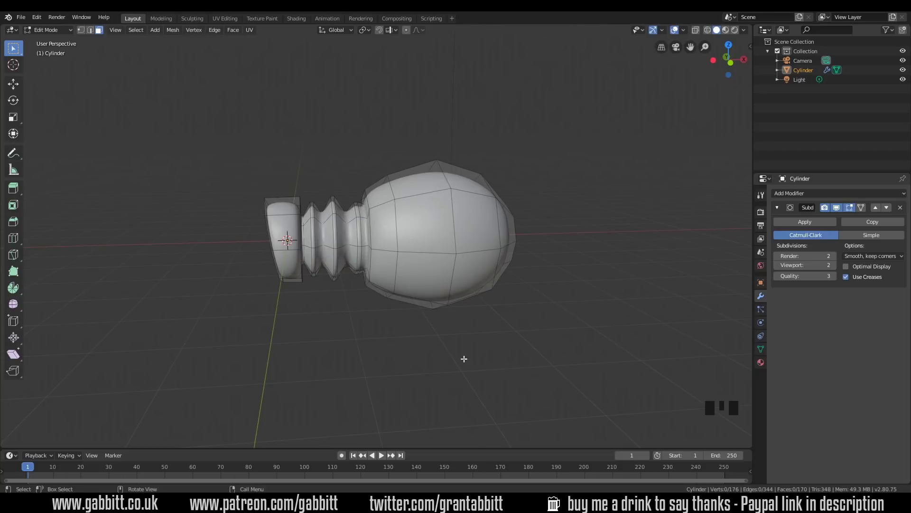
Step: Select the ring of outer muzzle faces and scale it up to about 1.32, excluding the X axis
{"action": "scroll", "coordinate": [393, 280], "scroll_direction": "up", "scroll_amount": 2}
{"action": "middle_click_drag", "start_coordinate": [392, 280], "coordinate": [351, 261]}
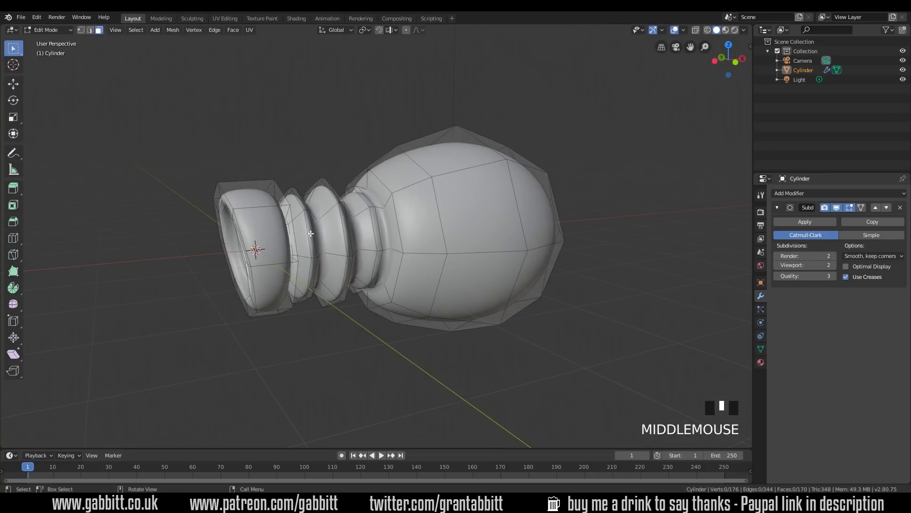
{"action": "middle_click_drag", "start_coordinate": [310, 232], "coordinate": [313, 231]}
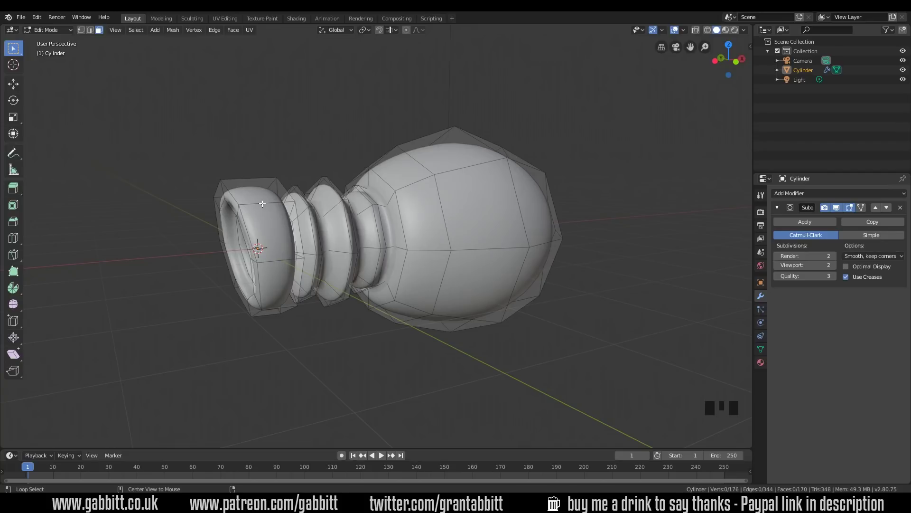
{"action": "left_click", "coordinate": [280, 254], "text": "alt"}
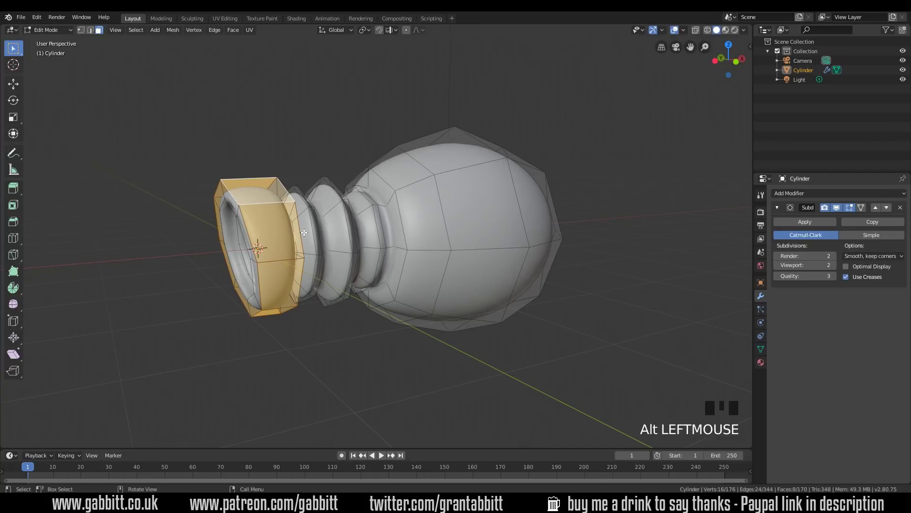
{"action": "key", "text": "s"}
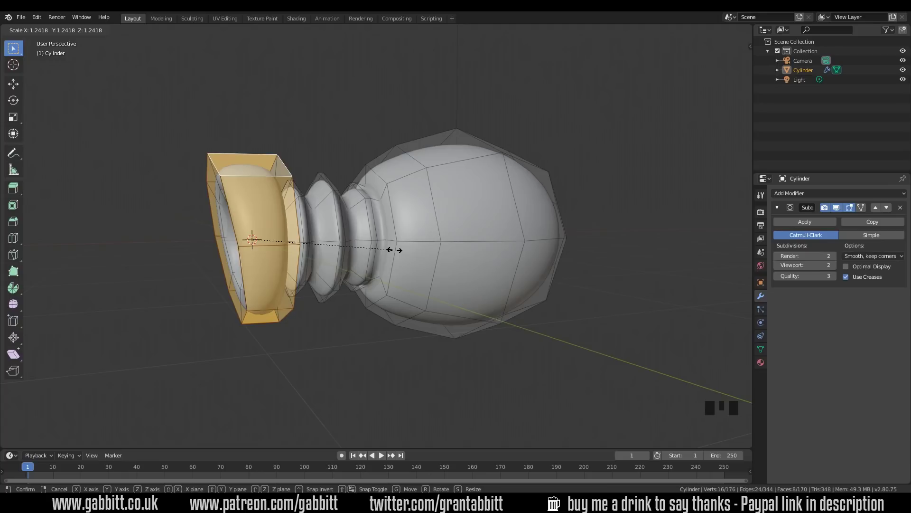
{"action": "key", "text": "shift+x"}
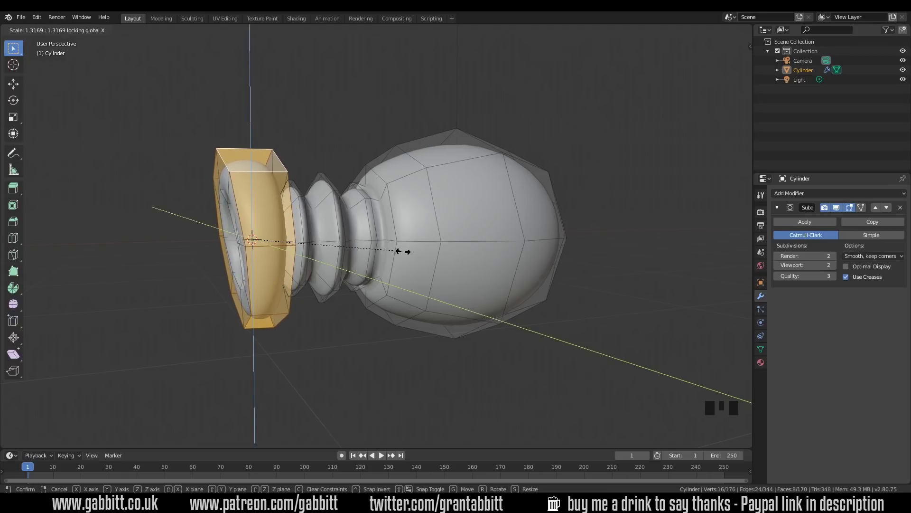
{"action": "left_click", "coordinate": [403, 252]}
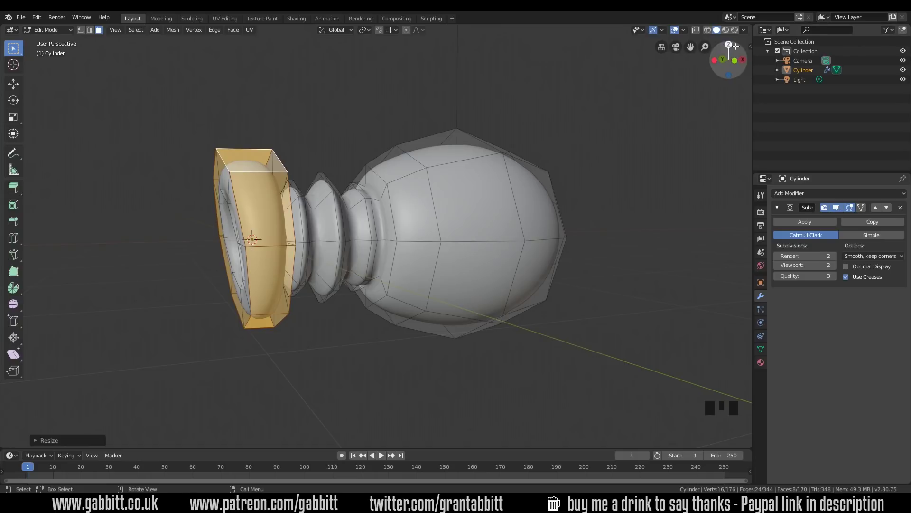
Step: Switch to edge selection and make the editing cage follow the subdivided surface
{"action": "middle_click_drag", "start_coordinate": [283, 198], "coordinate": [251, 205]}
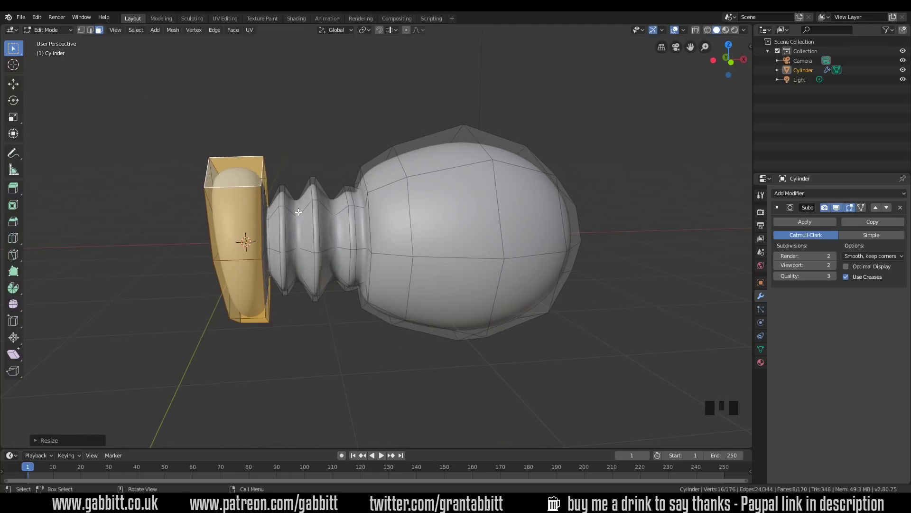
{"action": "left_click", "coordinate": [90, 30]}
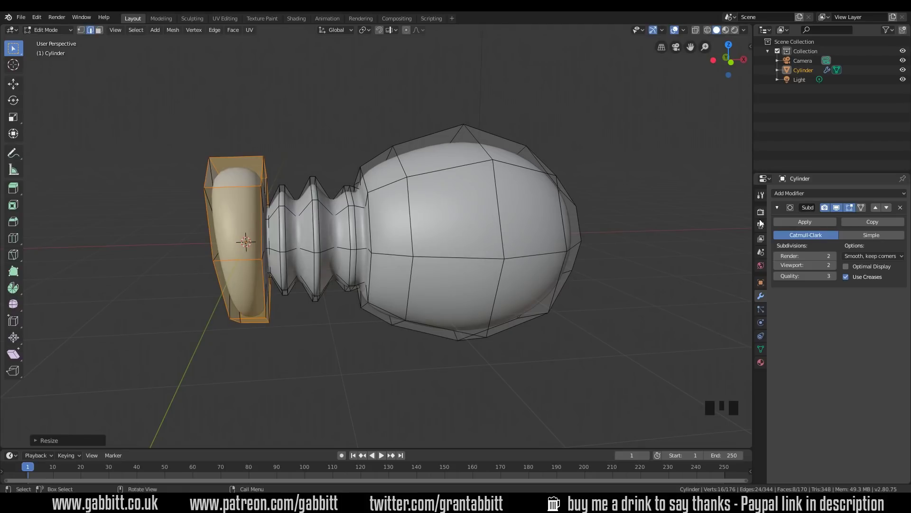
{"action": "left_click", "coordinate": [862, 207]}
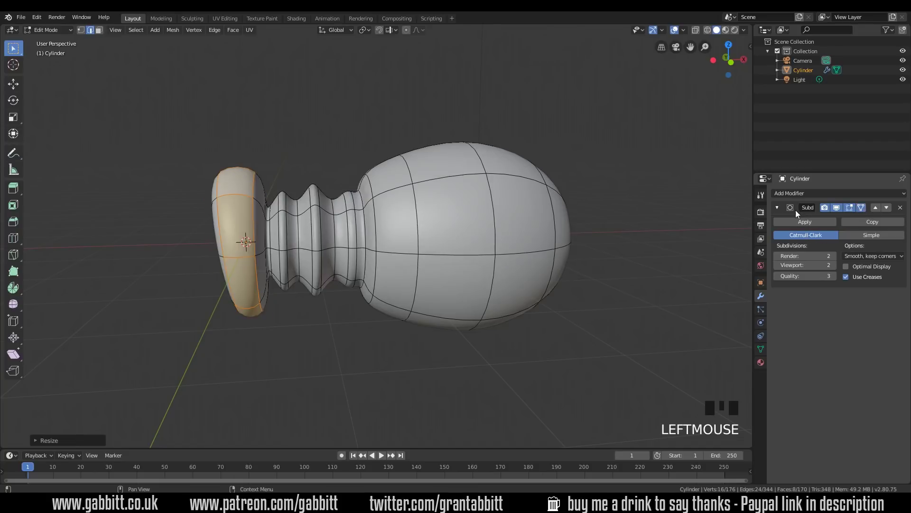
Step: Scale down the edge loops in the two grooves on either side of the barrel's middle ridge to deepen them
{"action": "left_click", "coordinate": [299, 226], "text": "alt"}
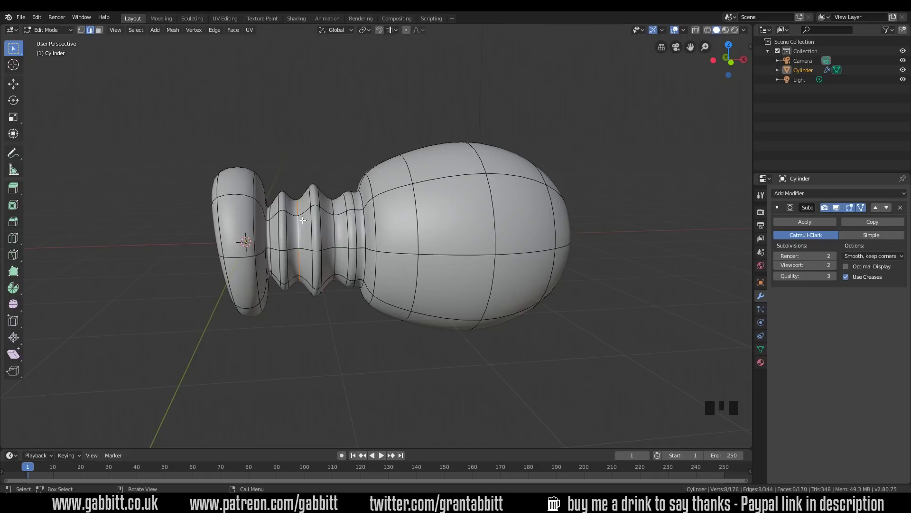
{"action": "key", "text": "s"}
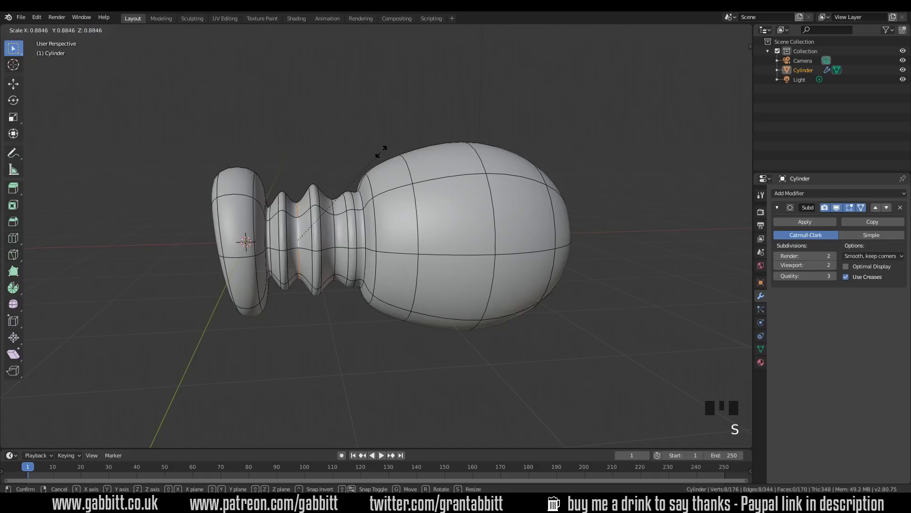
{"action": "left_click", "coordinate": [369, 154]}
{"action": "left_click", "coordinate": [333, 210], "text": "alt"}
{"action": "key", "text": "s"}
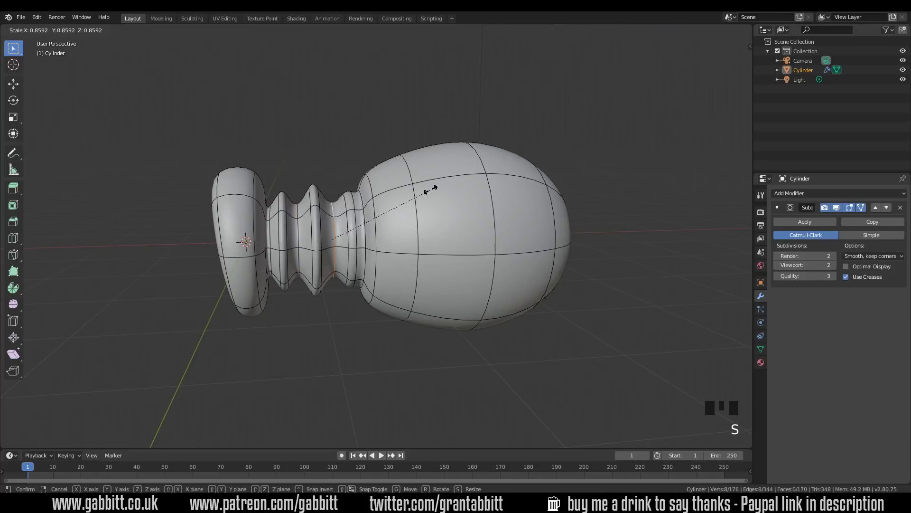
{"action": "left_click", "coordinate": [425, 188]}
{"action": "middle_click_drag", "start_coordinate": [425, 189], "coordinate": [438, 227]}
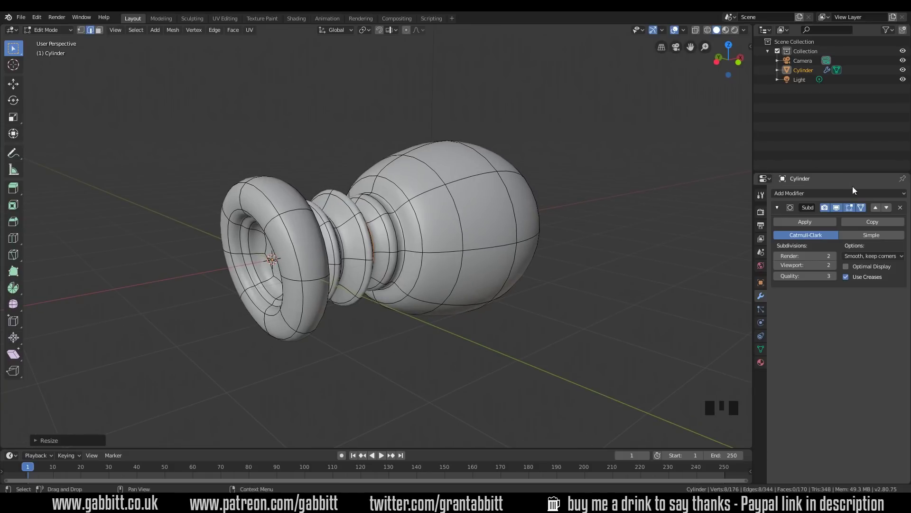
Step: Stop the editing cage following the subdivided surface and add a loop cut around the muzzle's outer rim, slid close to its front edge
{"action": "left_click", "coordinate": [862, 206]}
{"action": "middle_click_drag", "start_coordinate": [394, 218], "coordinate": [352, 239]}
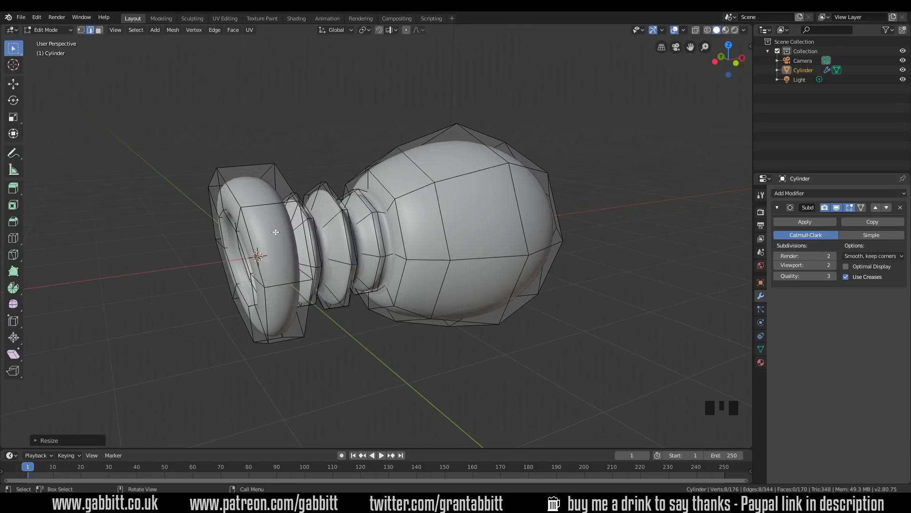
{"action": "scroll", "coordinate": [271, 228], "scroll_direction": "up", "scroll_amount": 2}
{"action": "middle_click_drag", "start_coordinate": [223, 140], "coordinate": [284, 194], "text": "shift"}
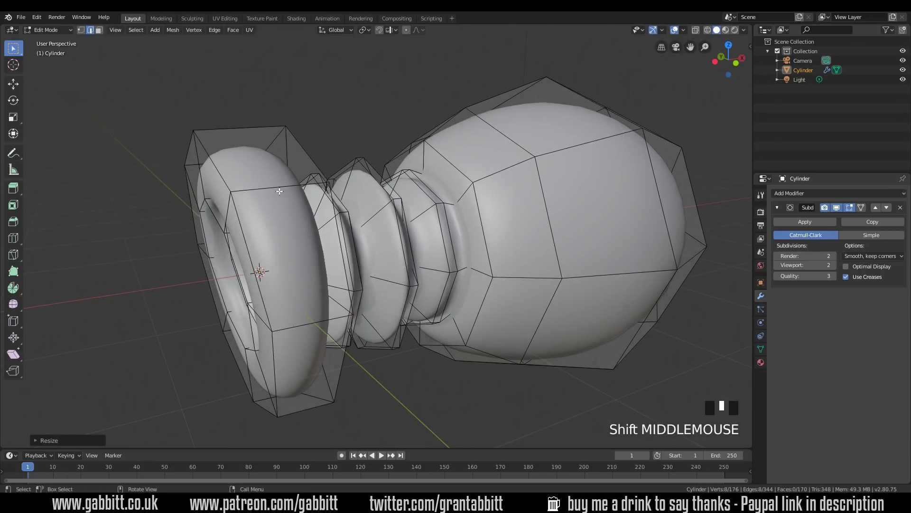
{"action": "key", "text": "ctrl+r"}
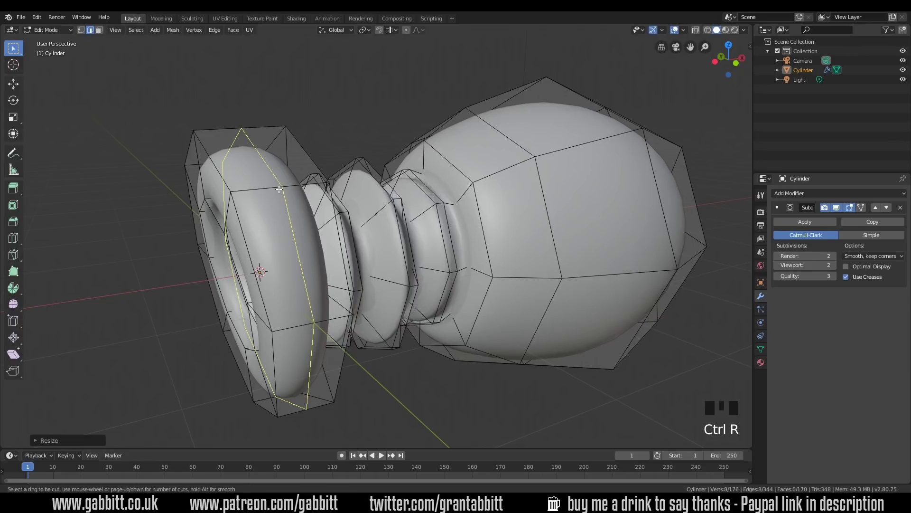
{"action": "left_click", "coordinate": [279, 188]}
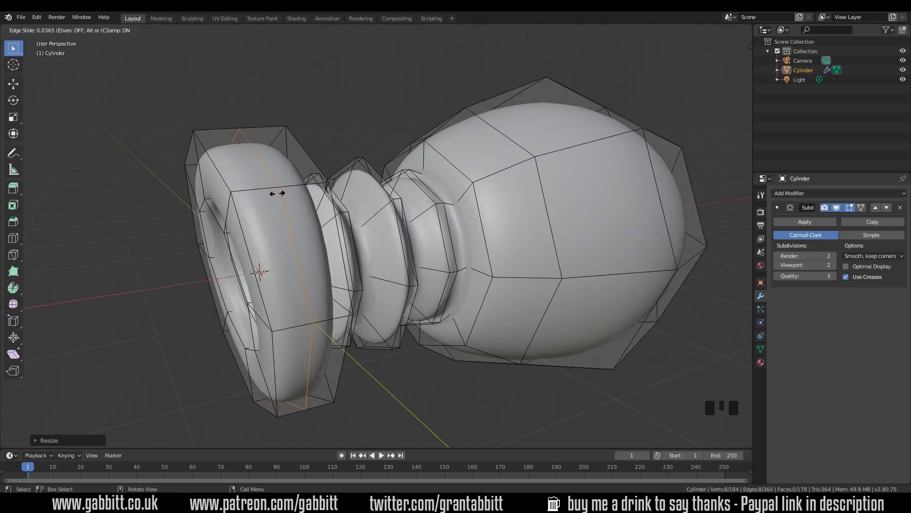
{"action": "left_click", "coordinate": [240, 197]}
Step: Add a loop cut around the inner wall of the muzzle opening, slid close to the front lip
{"action": "middle_click_drag", "start_coordinate": [269, 245], "coordinate": [292, 231]}
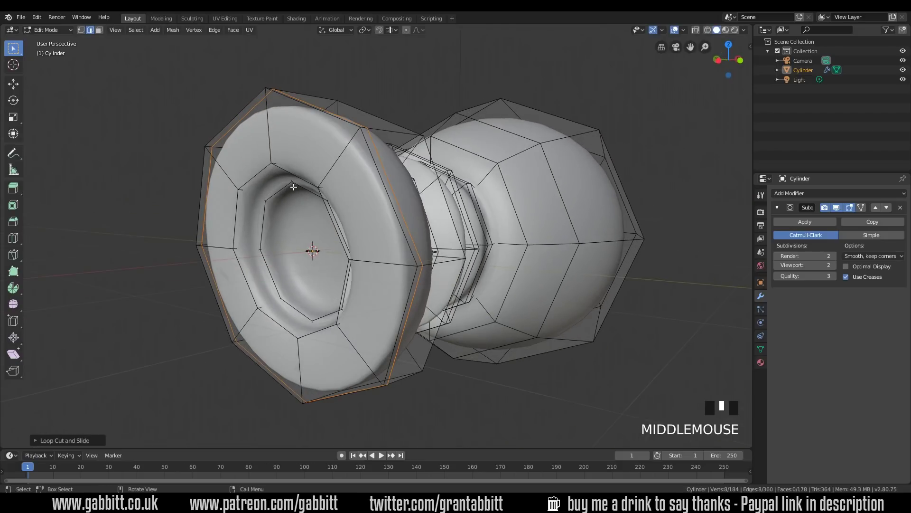
{"action": "key", "text": "ctrl+r"}
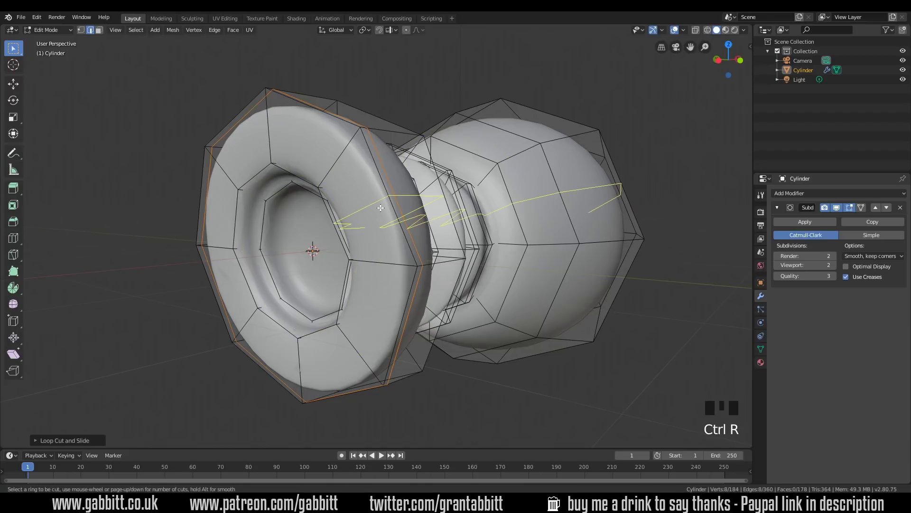
{"action": "left_click", "coordinate": [248, 192]}
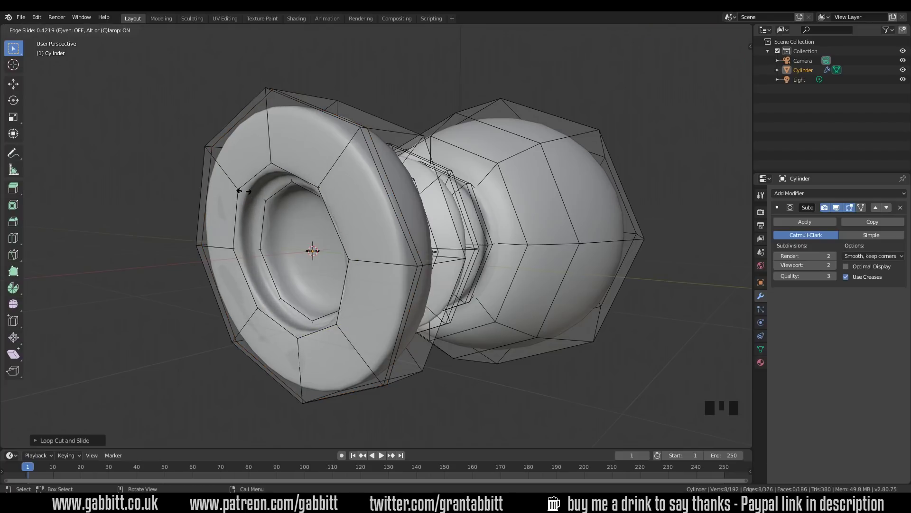
{"action": "left_click", "coordinate": [244, 191]}
Step: Switch to face selection, select the ring of narrow faces just inside the muzzle's front lip and scale it up to widen the opening
{"action": "middle_click_drag", "start_coordinate": [236, 173], "coordinate": [297, 167]}
{"action": "scroll", "coordinate": [484, 224], "scroll_direction": "down", "scroll_amount": 4}
{"action": "middle_click_drag", "start_coordinate": [441, 246], "coordinate": [358, 221]}
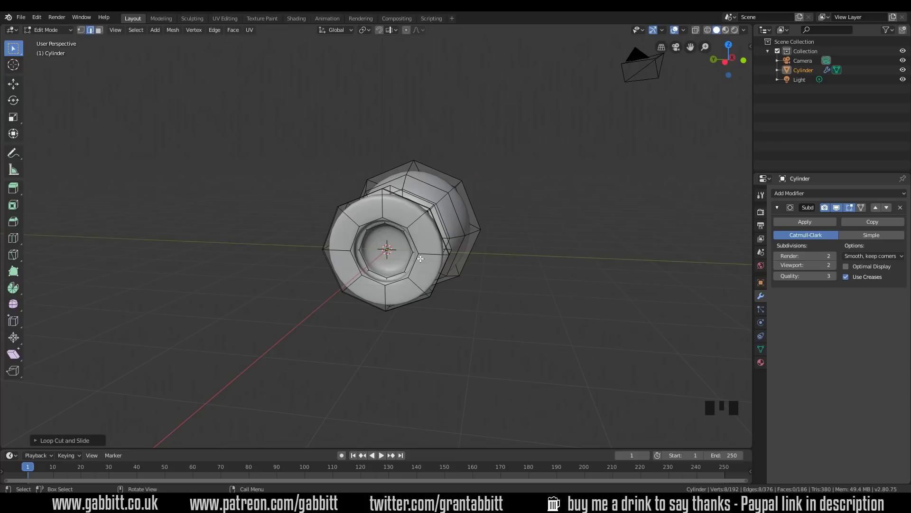
{"action": "scroll", "coordinate": [420, 259], "scroll_direction": "up", "scroll_amount": 3}
{"action": "middle_click_drag", "start_coordinate": [411, 248], "coordinate": [302, 161]}
{"action": "middle_click_drag", "start_coordinate": [306, 251], "coordinate": [308, 204]}
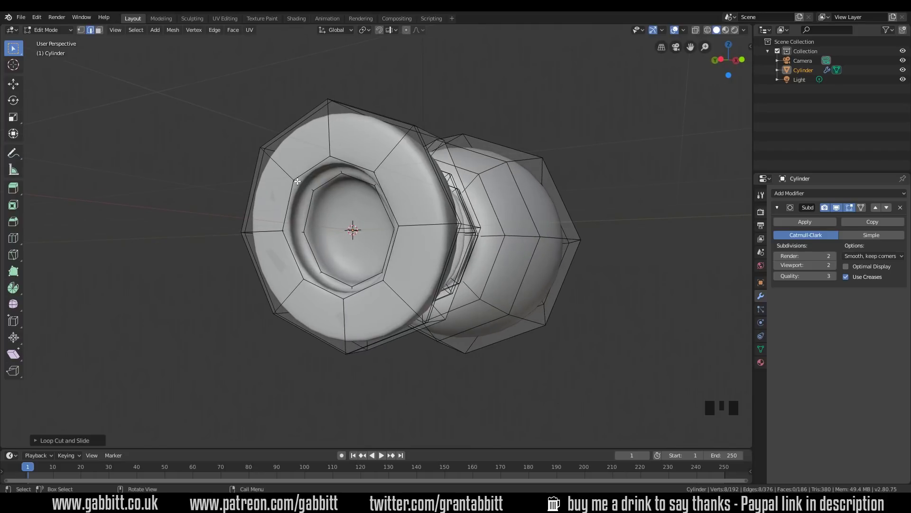
{"action": "key", "text": "3"}
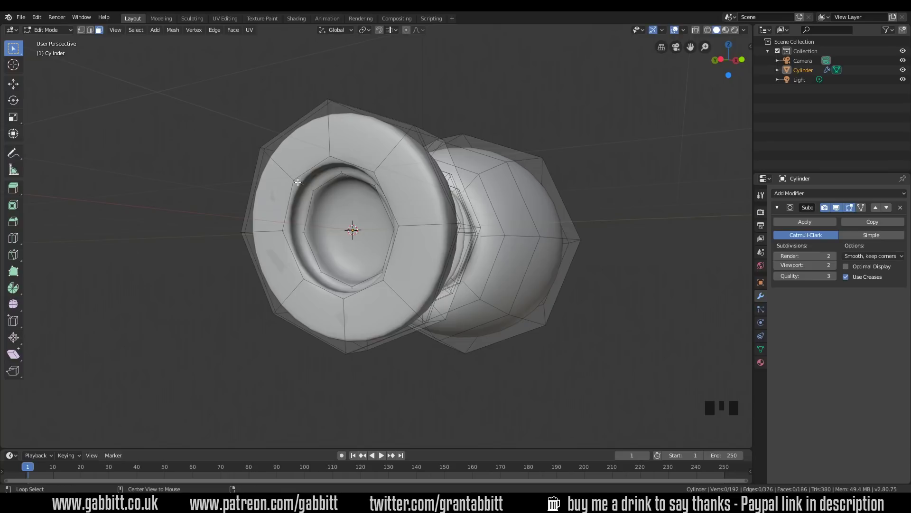
{"action": "left_click", "coordinate": [861, 208]}
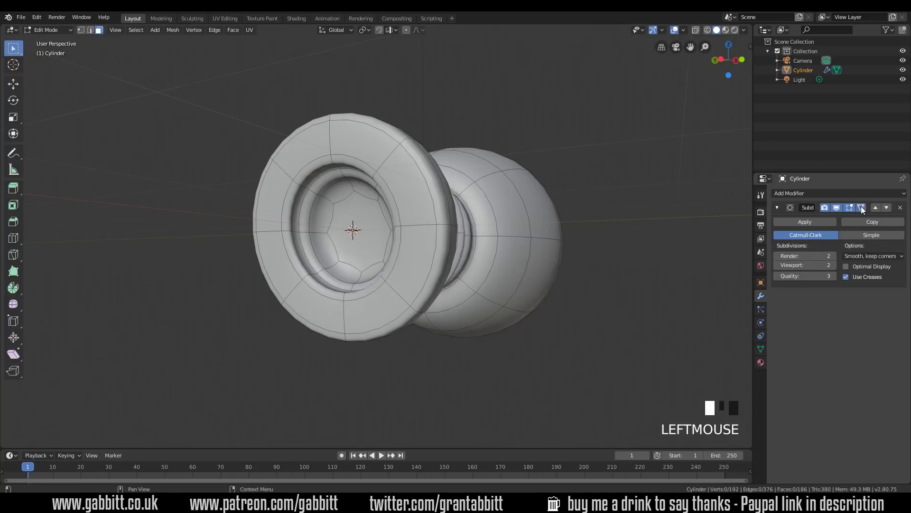
{"action": "left_click", "coordinate": [298, 185], "text": "alt"}
{"action": "left_click", "coordinate": [306, 187], "text": "alt"}
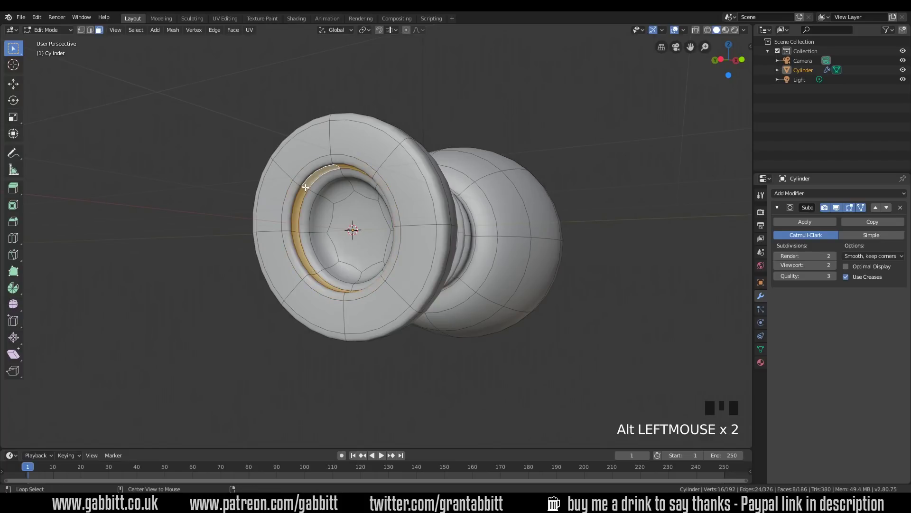
{"action": "left_click", "coordinate": [861, 207]}
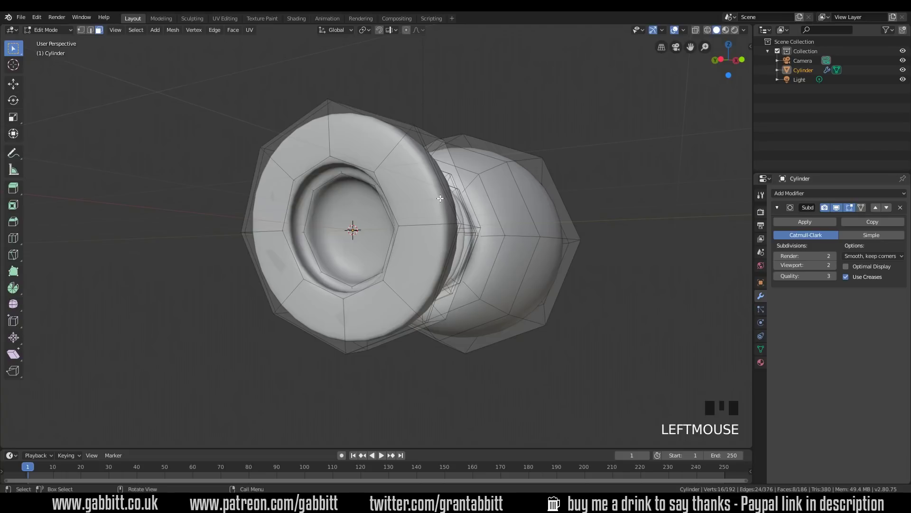
{"action": "left_click", "coordinate": [298, 181], "text": "alt"}
{"action": "key", "text": "s"}
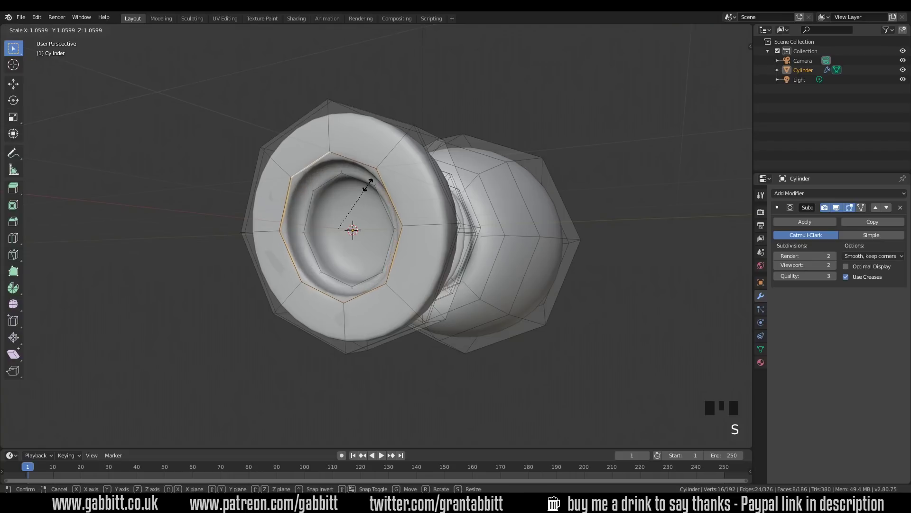
{"action": "left_click", "coordinate": [382, 185]}
Step: Try to add a loop cut inside the muzzle's recess with the cage following the subdivided surface
{"action": "middle_click_drag", "start_coordinate": [382, 185], "coordinate": [329, 187]}
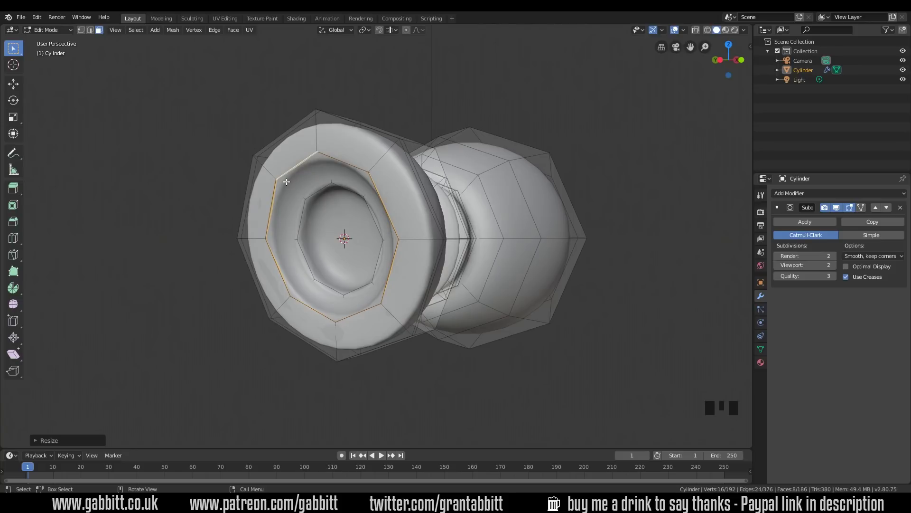
{"action": "left_click", "coordinate": [861, 206]}
{"action": "middle_click_drag", "start_coordinate": [361, 227], "coordinate": [508, 226]}
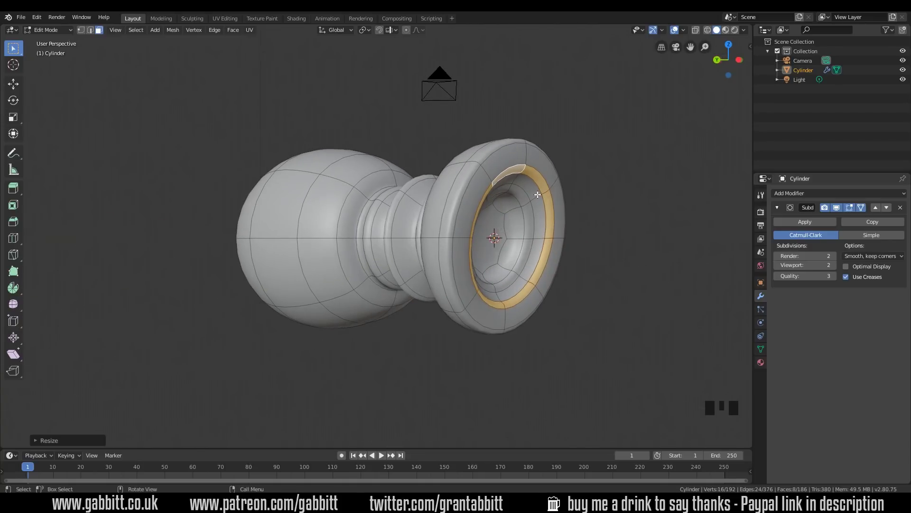
{"action": "key", "text": "ctrl+r"}
{"action": "left_click", "coordinate": [537, 197]}
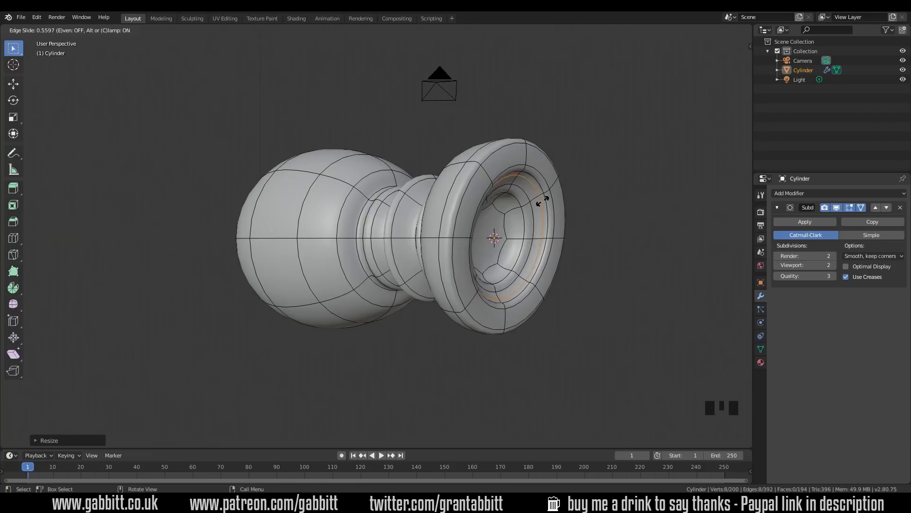
{"action": "left_click", "coordinate": [538, 202]}
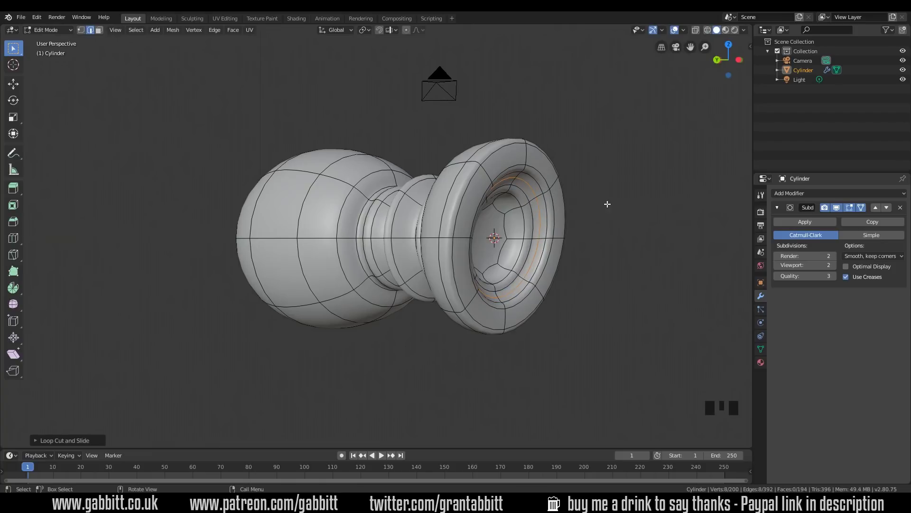
{"action": "key", "text": "ctrl+z"}
Step: With the cage unsmoothed, add a loop cut across the muzzle's sloped recess, slid inward next to the central bore
{"action": "left_click", "coordinate": [861, 208]}
{"action": "middle_click_drag", "start_coordinate": [576, 222], "coordinate": [523, 189]}
{"action": "key", "text": "ctrl+r"}
{"action": "left_click", "coordinate": [522, 187]}
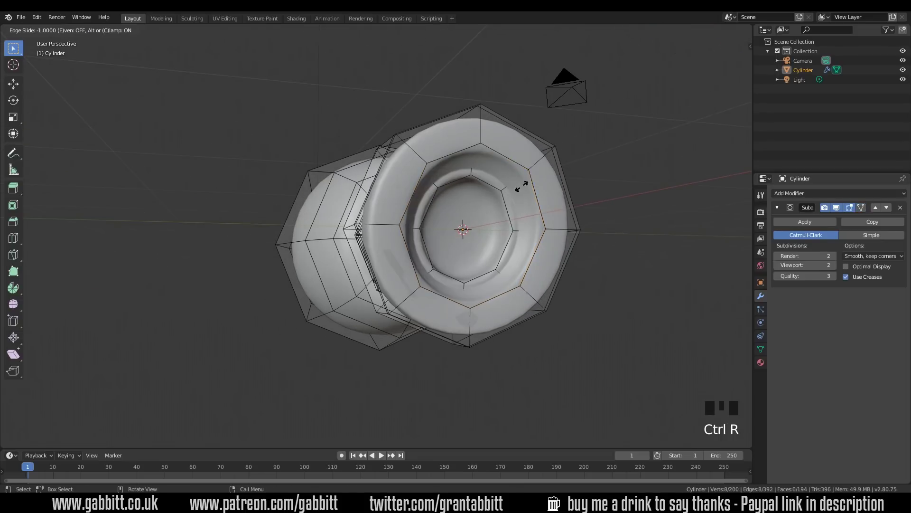
{"action": "left_click", "coordinate": [510, 189]}
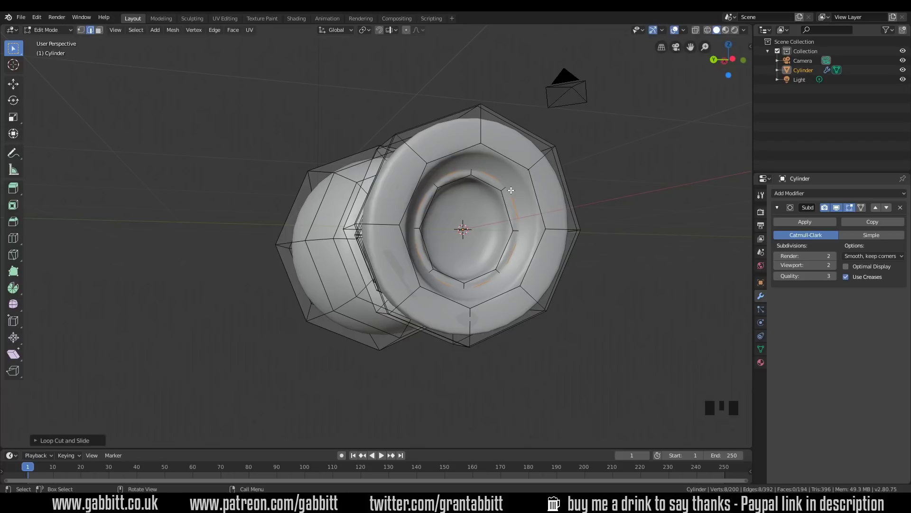
Step: Make the cage follow the subdivided surface and scale the edge loop just outside the new cut up to about 1.28
{"action": "left_click", "coordinate": [862, 207]}
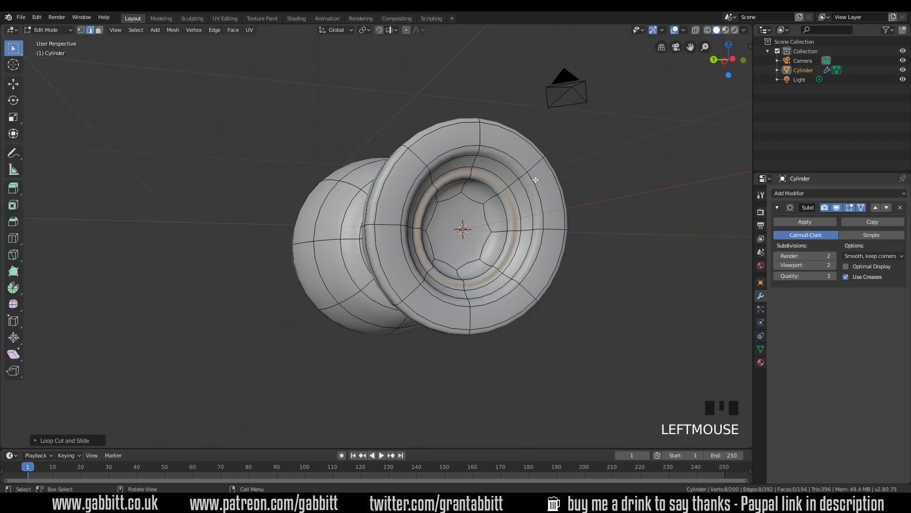
{"action": "left_click", "coordinate": [511, 182], "text": "alt"}
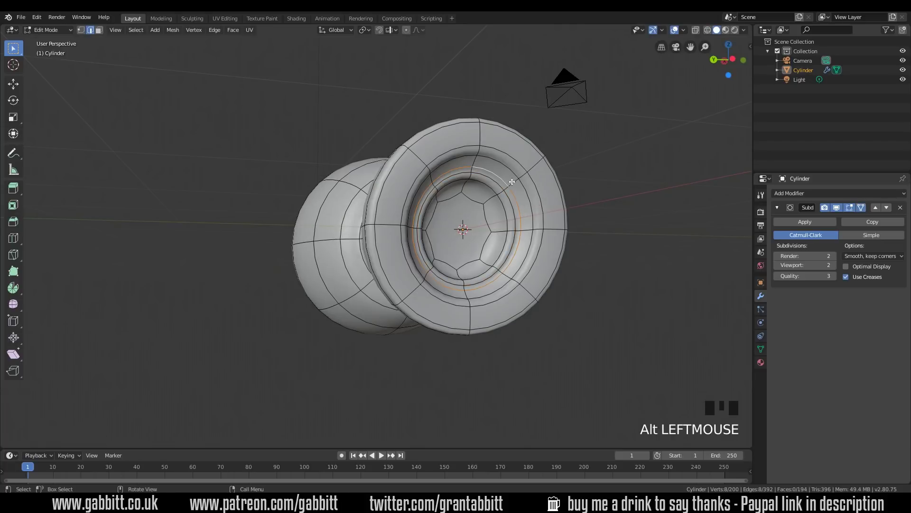
{"action": "key", "text": "s"}
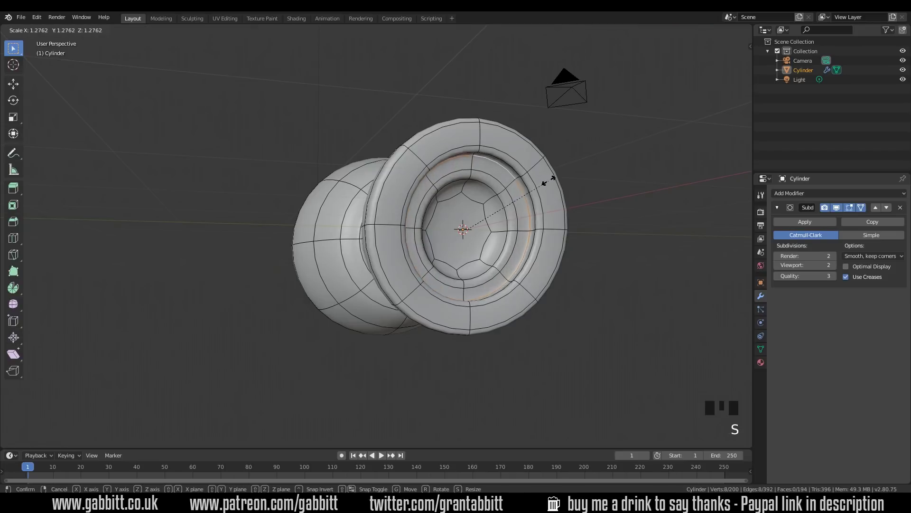
{"action": "left_click", "coordinate": [547, 182]}
Step: Scale the edge loop around the muzzle's central bore down to about 0.83, then enlarge it slightly
{"action": "middle_click_drag", "start_coordinate": [547, 183], "coordinate": [512, 214]}
{"action": "left_click", "coordinate": [394, 217], "text": "alt"}
{"action": "key", "text": "s"}
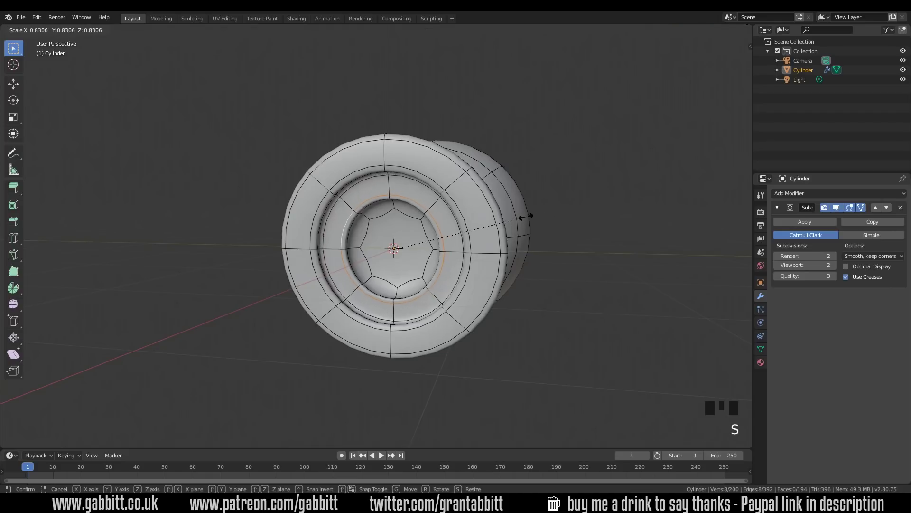
{"action": "left_click", "coordinate": [525, 214]}
{"action": "key", "text": "s"}
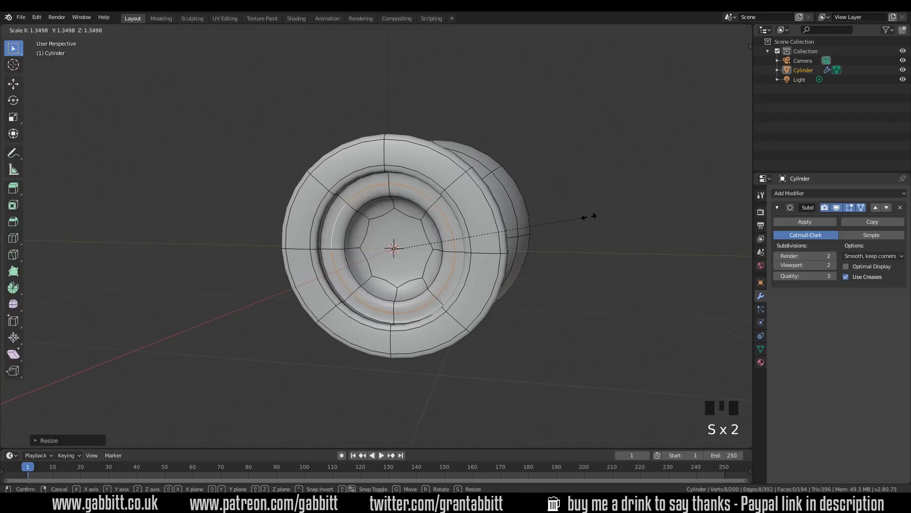
{"action": "left_click", "coordinate": [551, 221]}
Step: Try dissolving the two edge loops around the muzzle's front lip, and undo the dissolve
{"action": "middle_click_drag", "start_coordinate": [551, 221], "coordinate": [384, 207]}
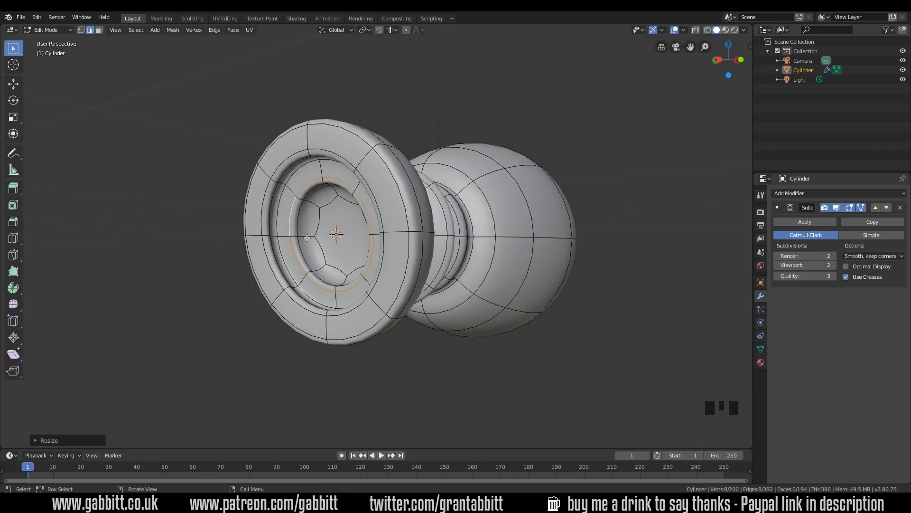
{"action": "left_click", "coordinate": [262, 213], "text": "alt"}
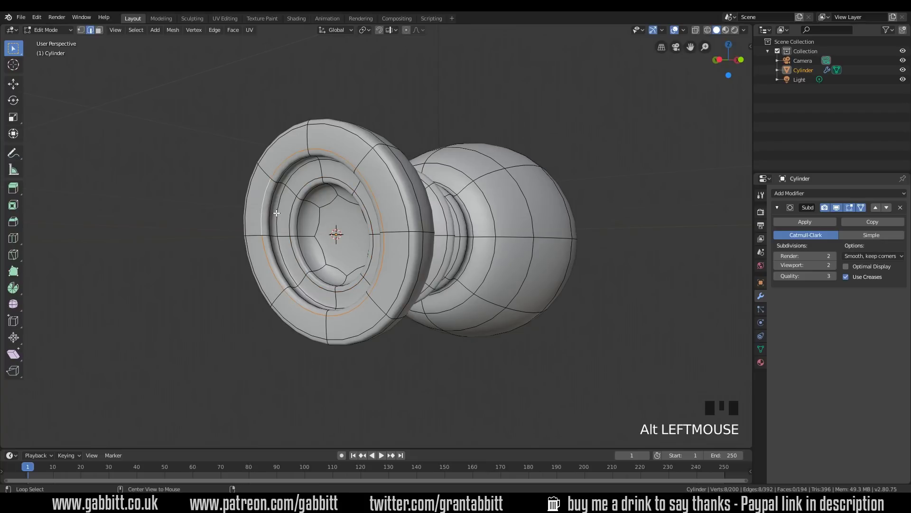
{"action": "left_click", "coordinate": [283, 215], "text": "alt+shift"}
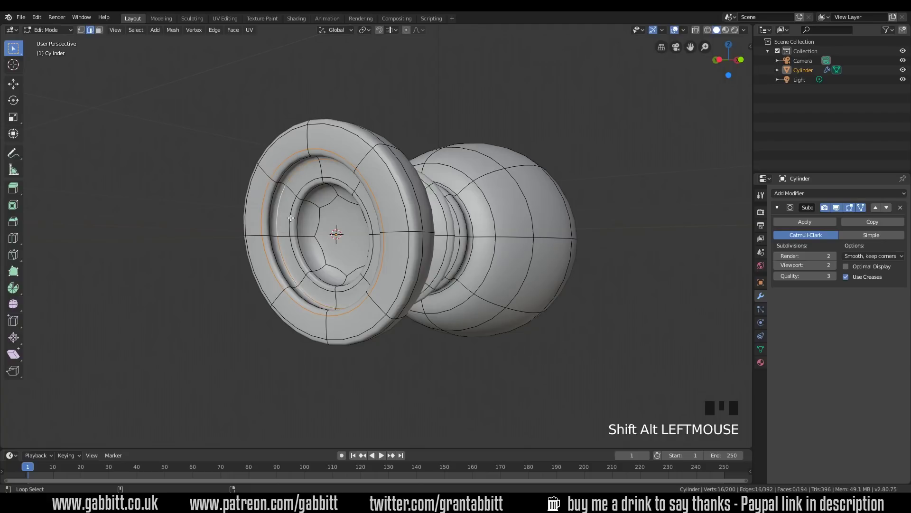
{"action": "key", "text": "Delete"}
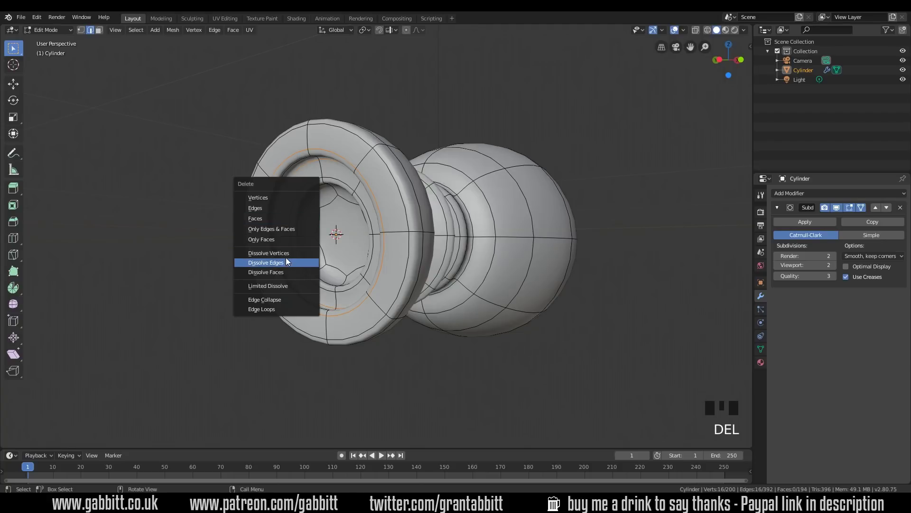
{"action": "left_click", "coordinate": [287, 262]}
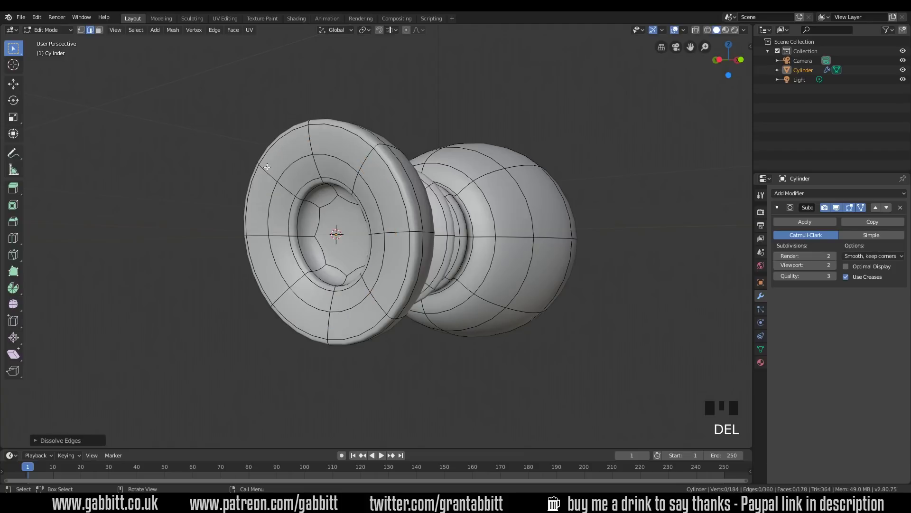
{"action": "middle_click_drag", "start_coordinate": [364, 218], "coordinate": [282, 282]}
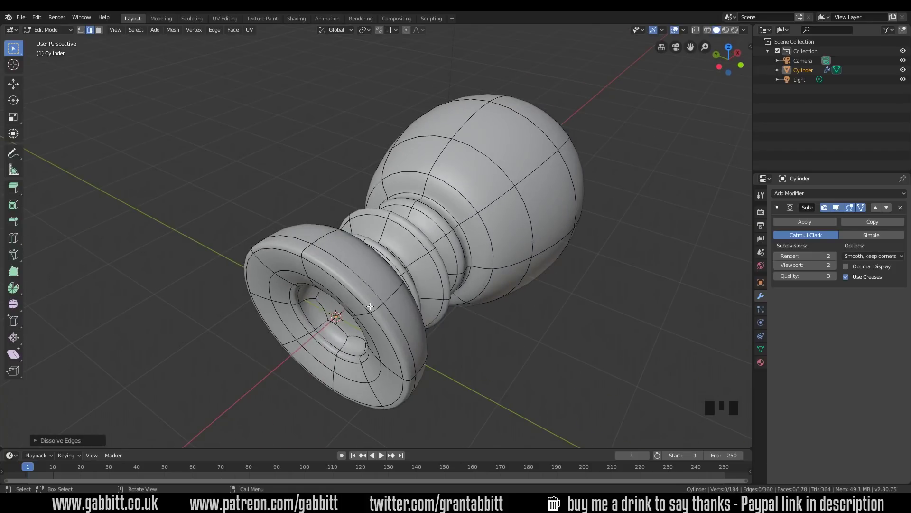
{"action": "key", "text": "ctrl+z"}
Step: Add a loop cut around the wall of the muzzle's central bore, slid toward the bore's floor to sharpen it
{"action": "middle_click_drag", "start_coordinate": [370, 307], "coordinate": [321, 280]}
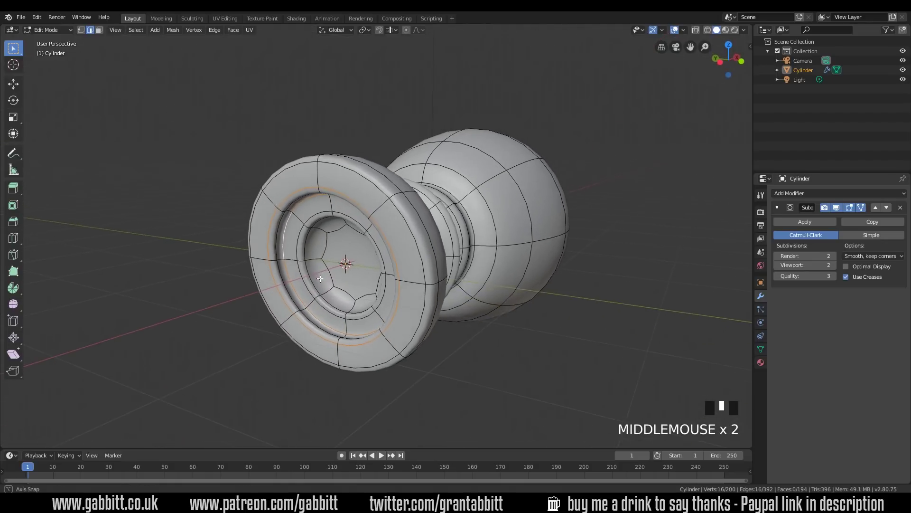
{"action": "scroll", "coordinate": [321, 279], "scroll_direction": "up", "scroll_amount": 2}
{"action": "key", "text": "ctrl+r"}
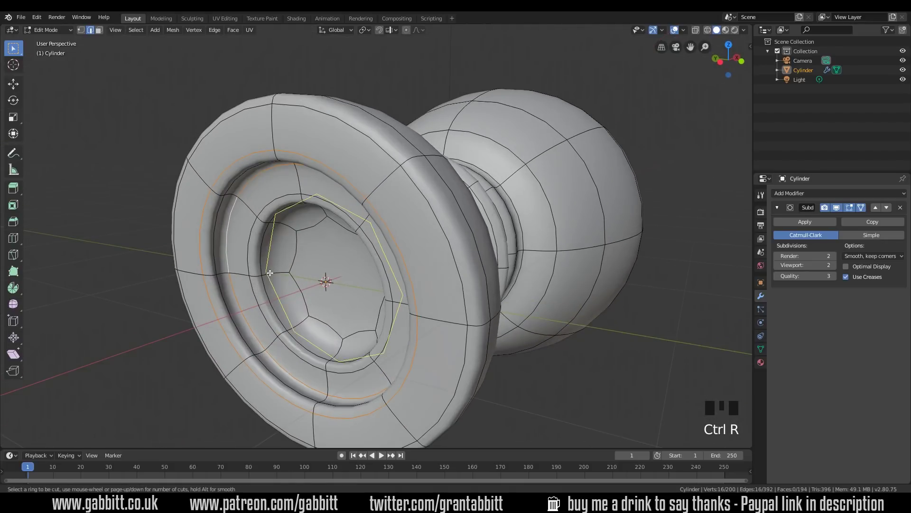
{"action": "left_click", "coordinate": [271, 272]}
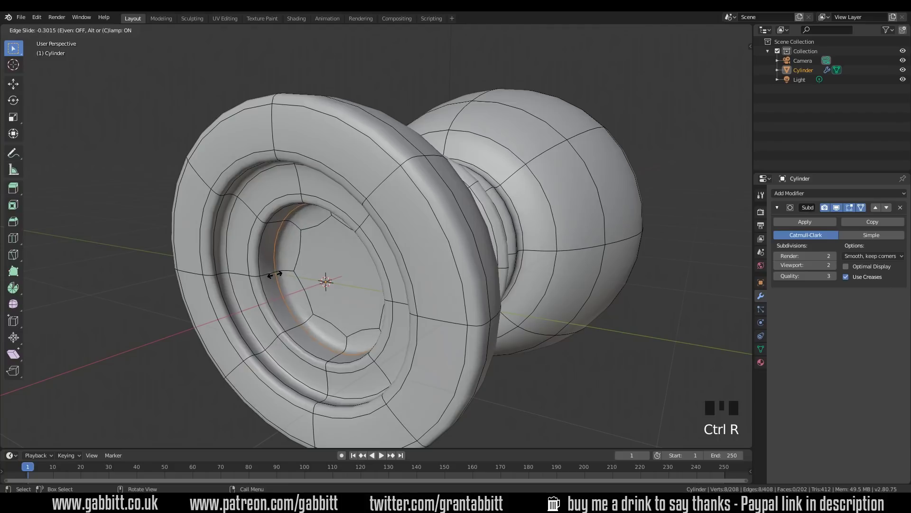
{"action": "left_click", "coordinate": [280, 270]}
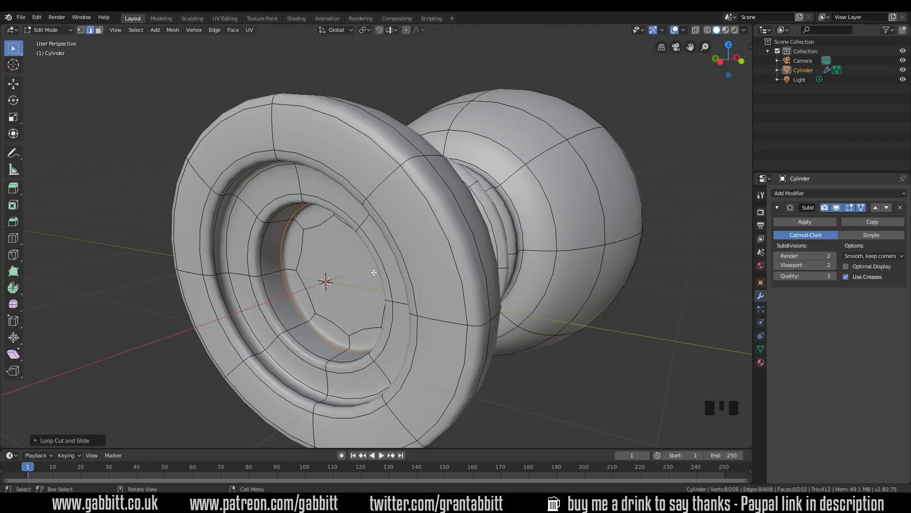
Step: Show the unsmoothed control cage again and add a loop cut around the muzzle's outer rim, slid toward its back edge
{"action": "left_click", "coordinate": [863, 207]}
{"action": "middle_click_drag", "start_coordinate": [460, 245], "coordinate": [533, 256]}
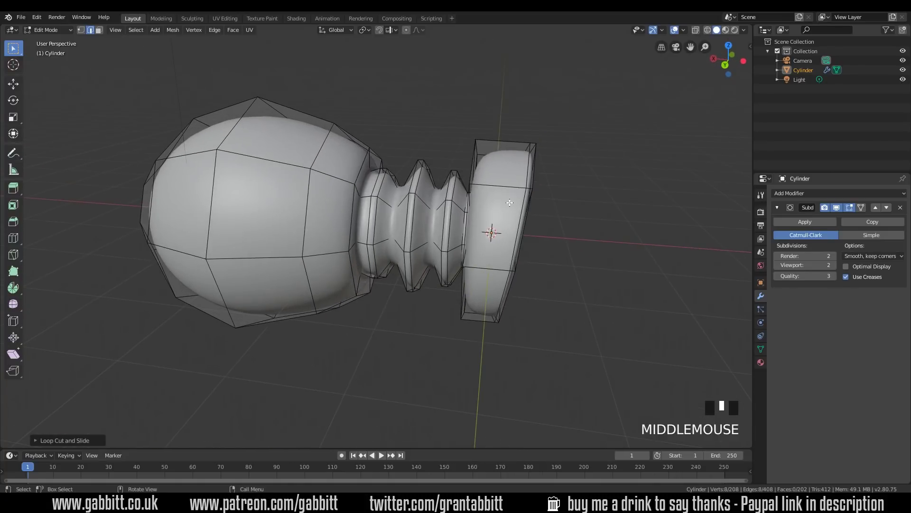
{"action": "key", "text": "ctrl+r"}
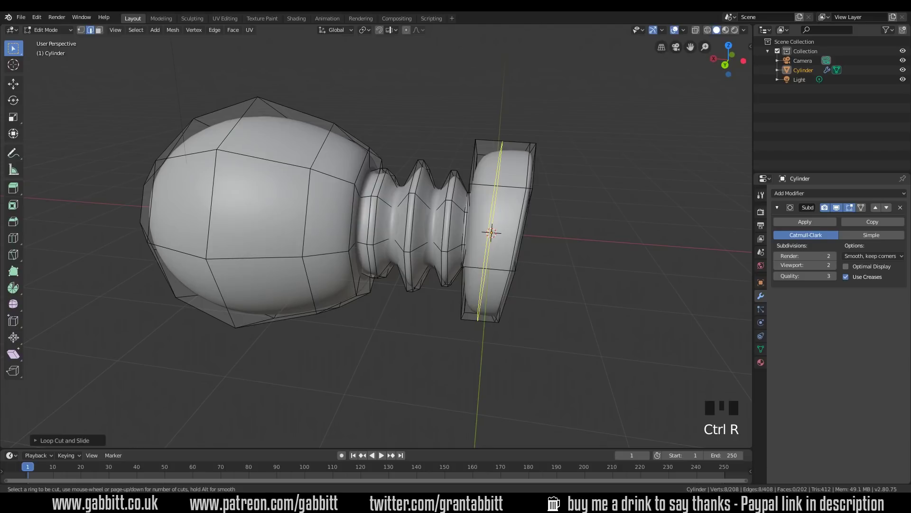
{"action": "left_click", "coordinate": [494, 193]}
{"action": "left_click", "coordinate": [494, 192]}
Step: Add a loop cut around the rounded body's front face where it meets the barrel, slid outward close to the rim
{"action": "middle_click_drag", "start_coordinate": [601, 266], "coordinate": [450, 228]}
{"action": "scroll", "coordinate": [450, 228], "scroll_direction": "up", "scroll_amount": 2}
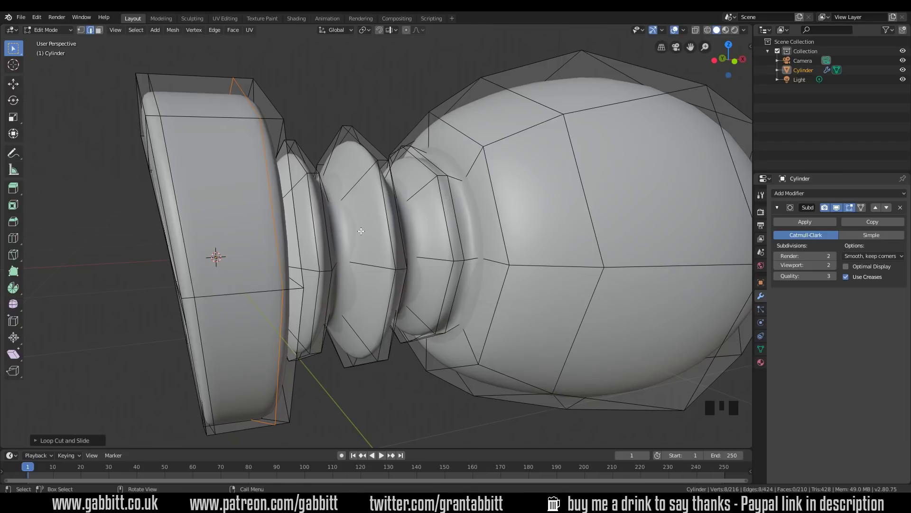
{"action": "key", "text": "ctrl+r"}
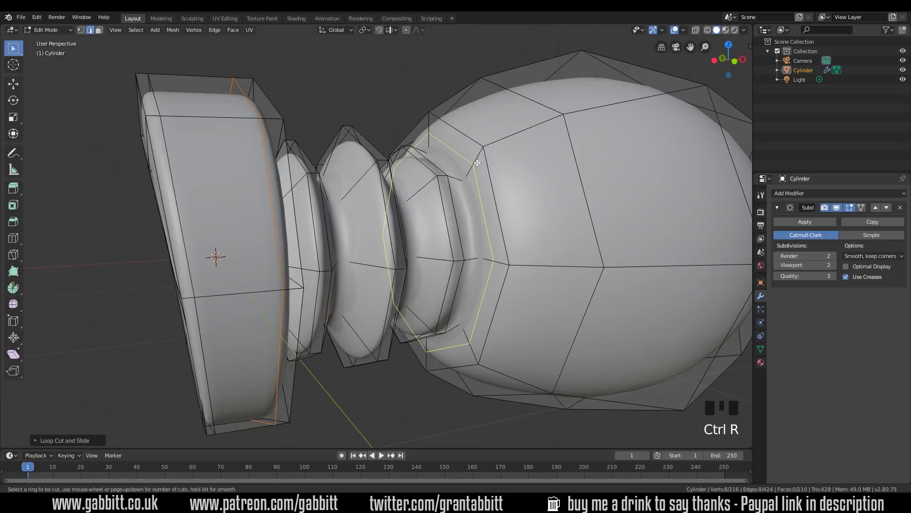
{"action": "left_click", "coordinate": [477, 161]}
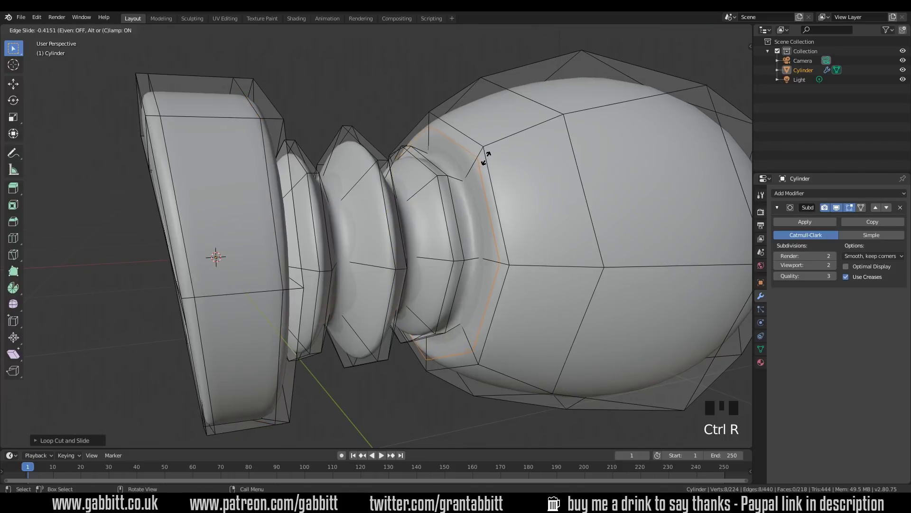
{"action": "left_click", "coordinate": [487, 161]}
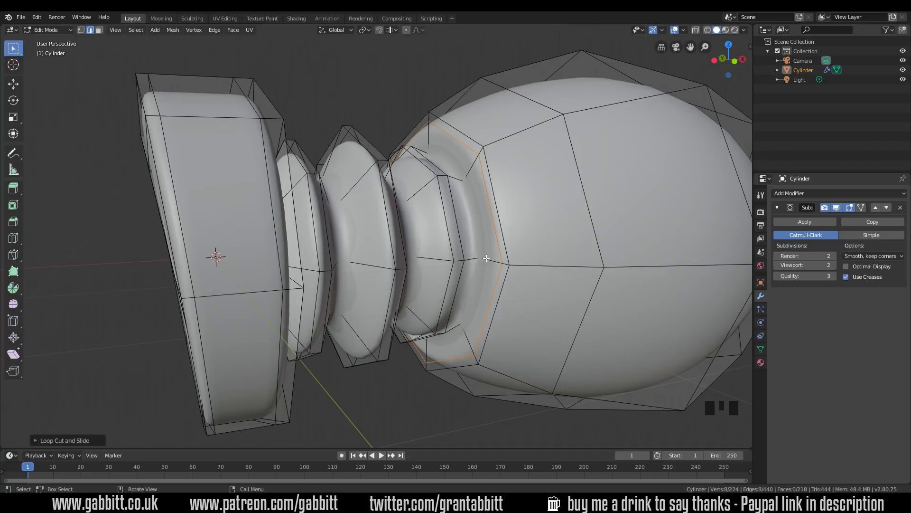
Step: Extrude the ring of faces at the body's front end inward and scale it to about 0.85, forming a recess around the barrel
{"action": "key", "text": "3"}
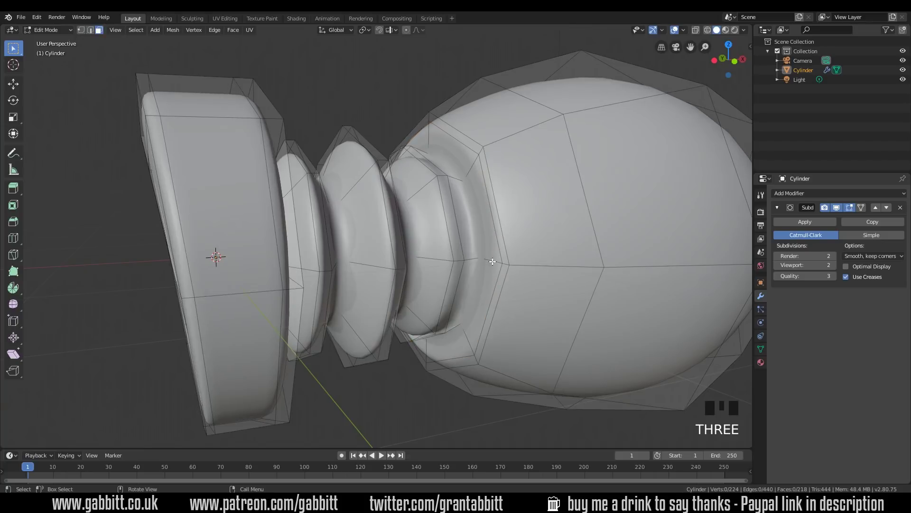
{"action": "left_click", "coordinate": [493, 262], "text": "alt"}
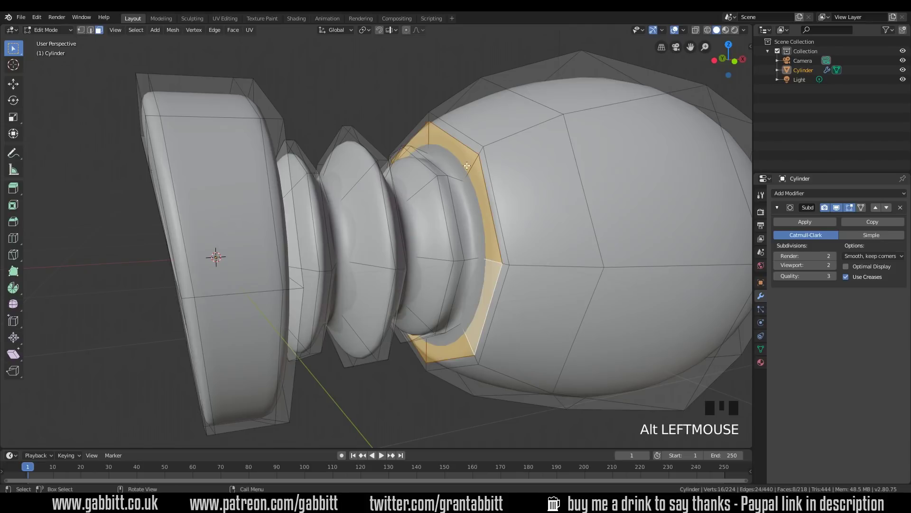
{"action": "key", "text": "e"}
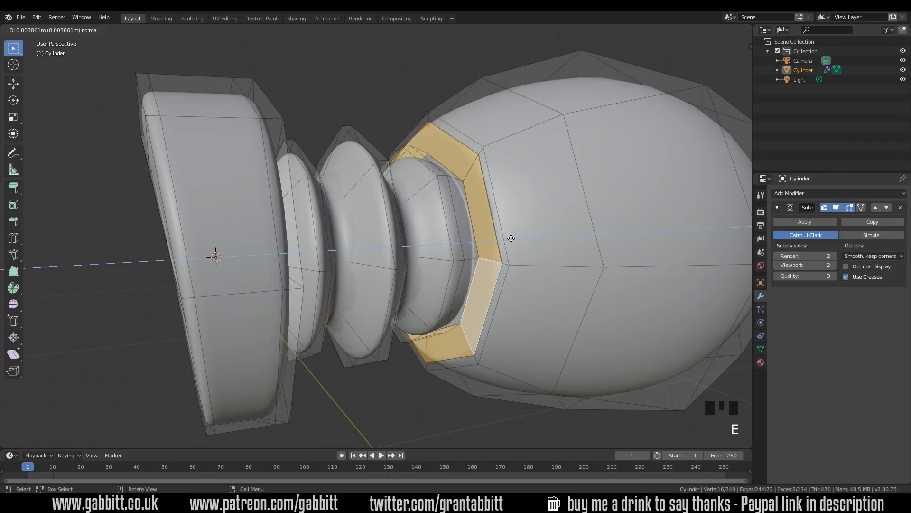
{"action": "left_click", "coordinate": [521, 236]}
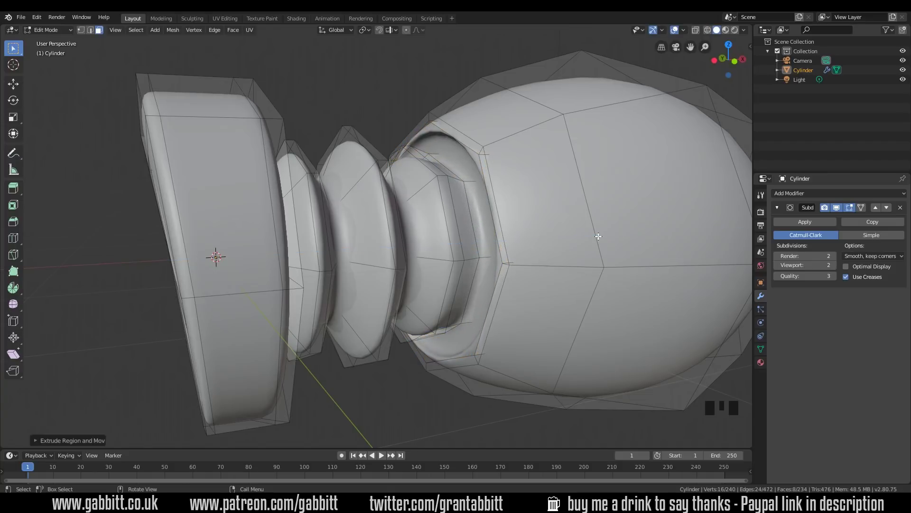
{"action": "key", "text": "s"}
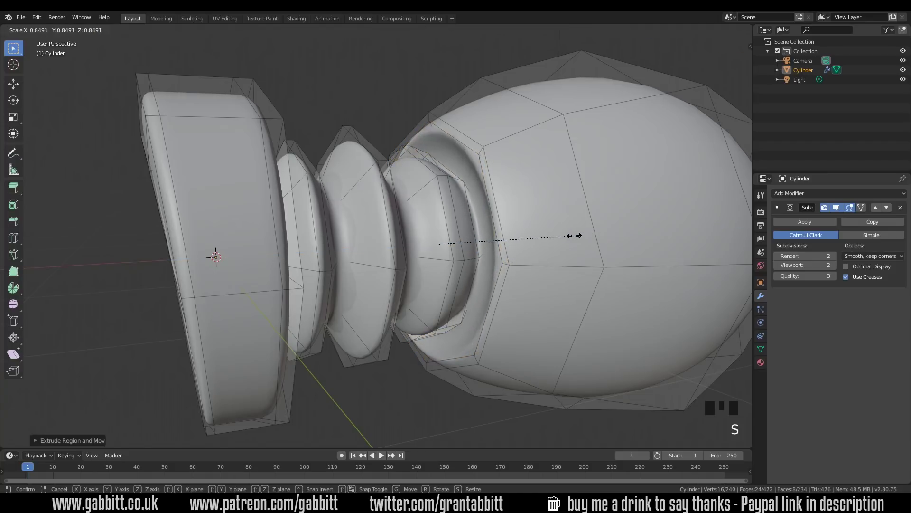
{"action": "left_click", "coordinate": [574, 236]}
Step: Make the cage follow the subdivided surface and scale down the outer edge loop of the recess floor slightly
{"action": "key", "text": "Tab"}
{"action": "scroll", "coordinate": [463, 246], "scroll_direction": "up", "scroll_amount": 4}
{"action": "middle_click_drag", "start_coordinate": [463, 246], "coordinate": [644, 260]}
{"action": "scroll", "coordinate": [476, 259], "scroll_direction": "up", "scroll_amount": 3}
{"action": "key", "text": "Tab"}
{"action": "left_click", "coordinate": [862, 207]}
{"action": "mouse_move", "coordinate": [465, 247]}
{"action": "middle_mouse_down"}
{"action": "mouse_move", "coordinate": [475, 240]}
{"action": "mouse_move", "coordinate": [469, 234]}
{"action": "middle_mouse_up"}
{"action": "key", "text": "alt+a"}
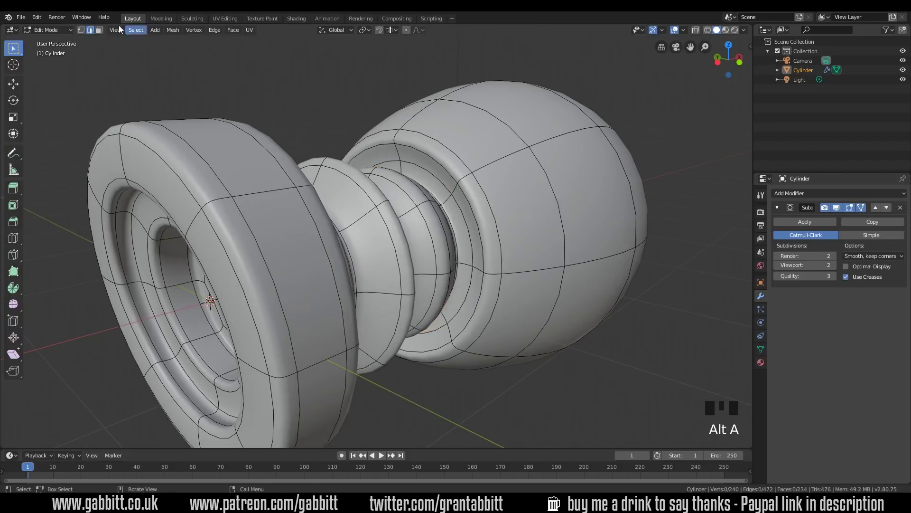
{"action": "left_click", "coordinate": [468, 215], "text": "alt"}
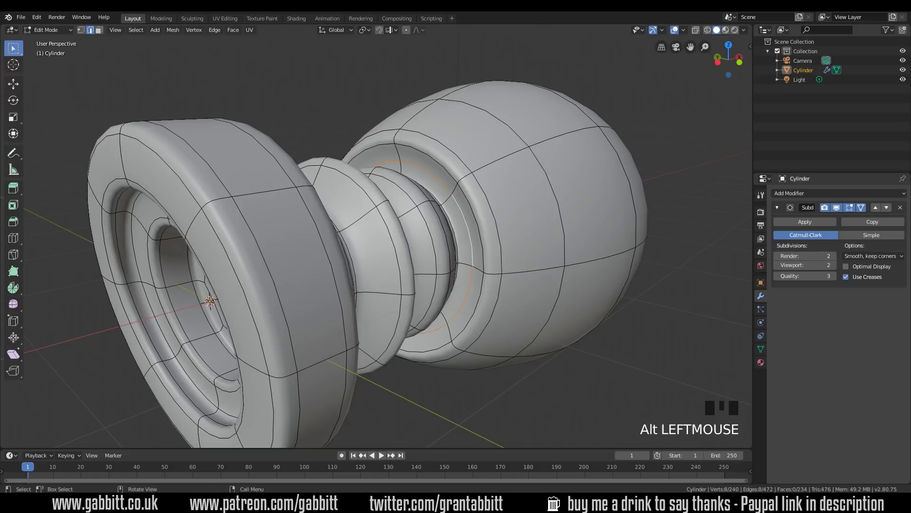
{"action": "key", "text": "s"}
{"action": "left_click", "coordinate": [461, 229]}
Step: Move the selected recess edge loop along the X axis and enlarge it slightly
{"action": "middle_click_drag", "start_coordinate": [462, 230], "coordinate": [426, 236]}
{"action": "key", "text": "g"}
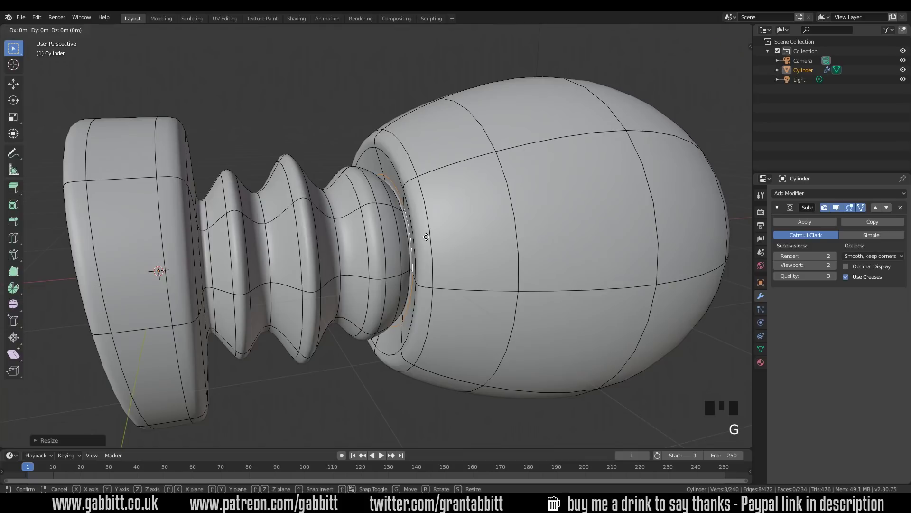
{"action": "key", "text": "x"}
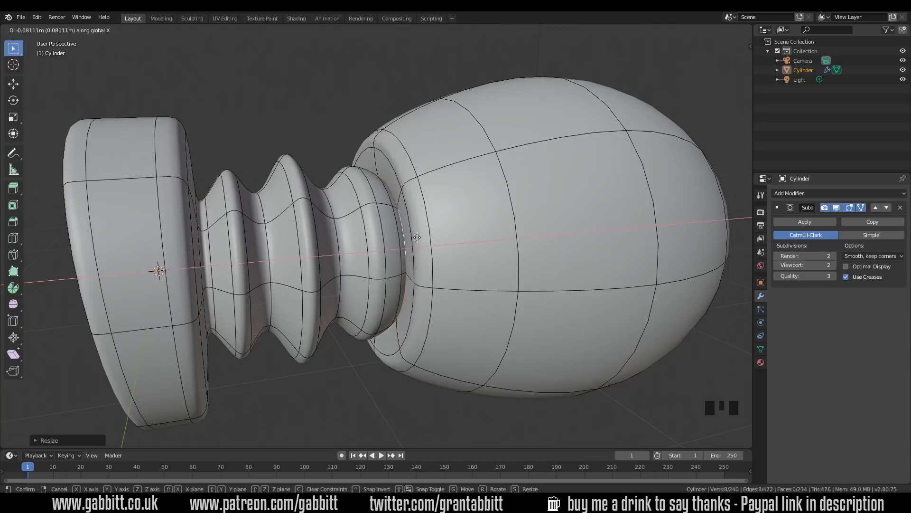
{"action": "left_click", "coordinate": [432, 234]}
{"action": "key", "text": "s"}
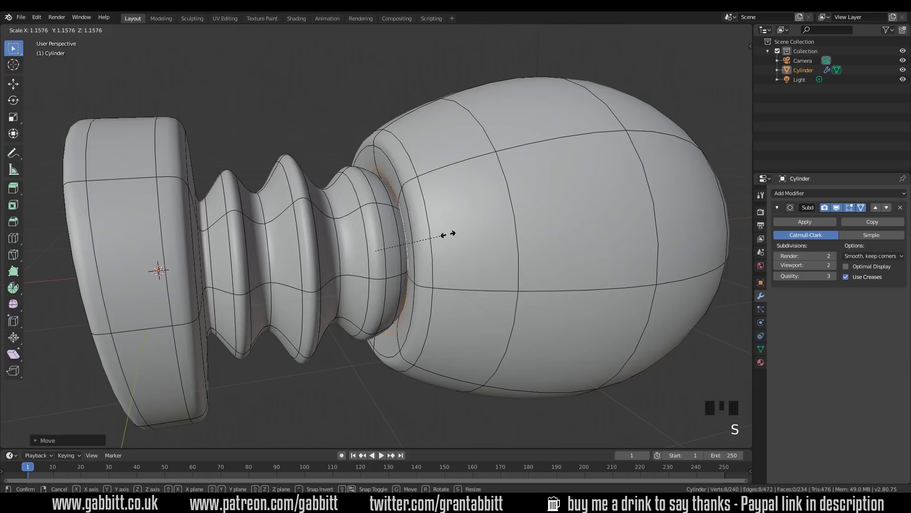
{"action": "left_click", "coordinate": [439, 234]}
{"action": "middle_click_drag", "start_coordinate": [439, 234], "coordinate": [431, 217]}
{"action": "middle_click_drag", "start_coordinate": [438, 218], "coordinate": [439, 233]}
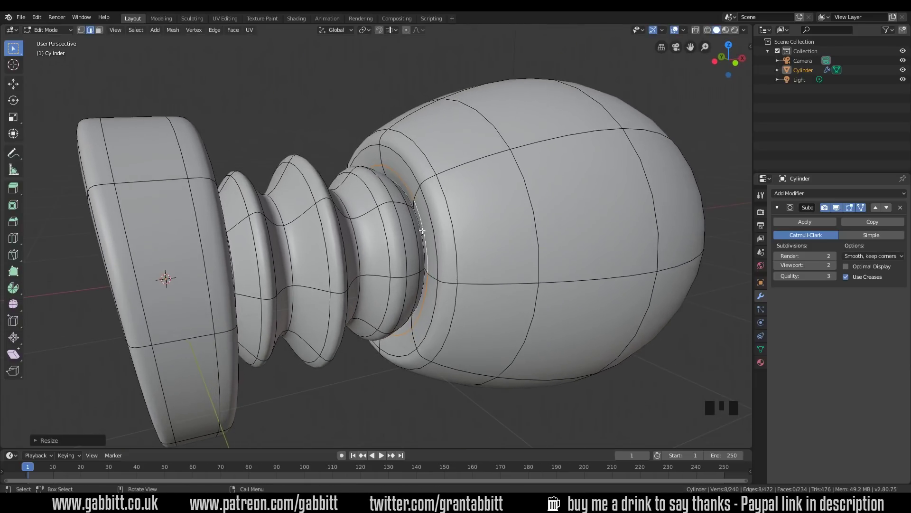
Step: Move the recess's inner edge loop beside the barrel along the X axis, deeper into the body
{"action": "key", "text": "alt"}
{"action": "left_click", "coordinate": [421, 230], "text": "alt"}
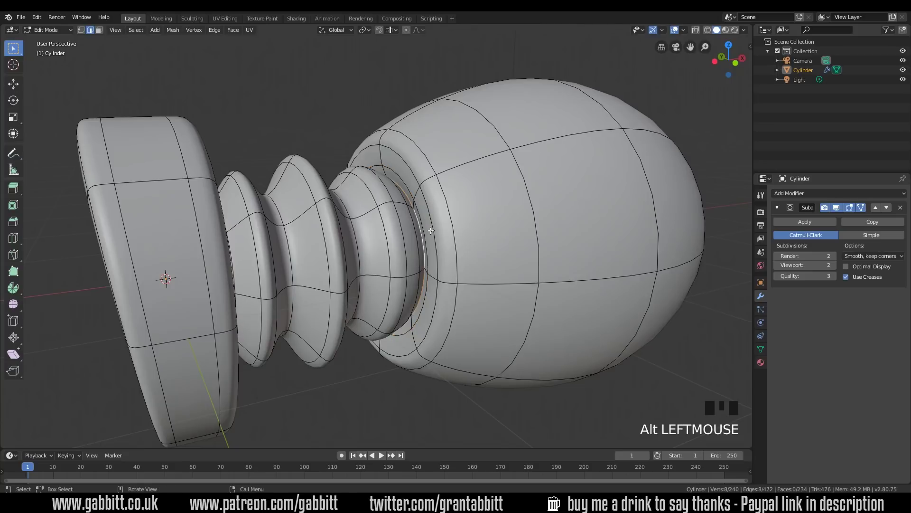
{"action": "key", "text": "g"}
{"action": "key", "text": "x"}
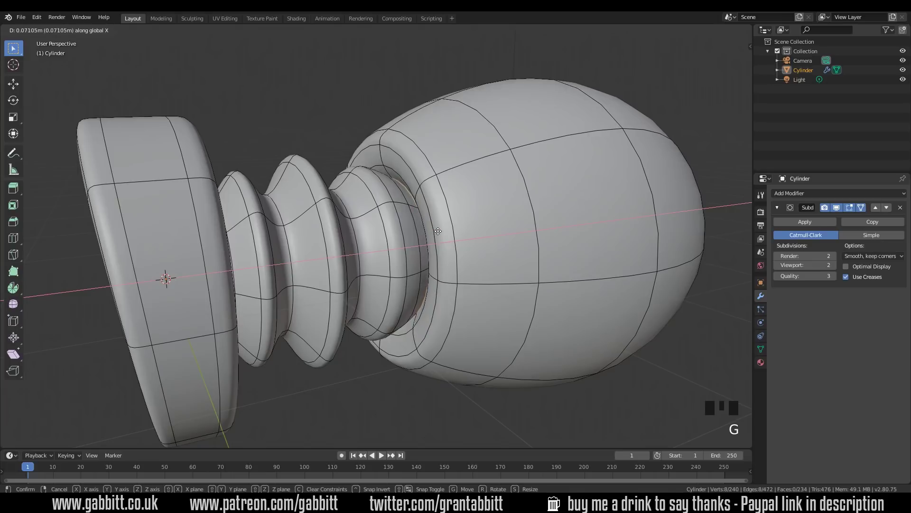
{"action": "left_click", "coordinate": [443, 231]}
{"action": "scroll", "coordinate": [496, 253], "scroll_direction": "down", "scroll_amount": 2}
{"action": "middle_click_drag", "start_coordinate": [496, 253], "coordinate": [393, 188]}
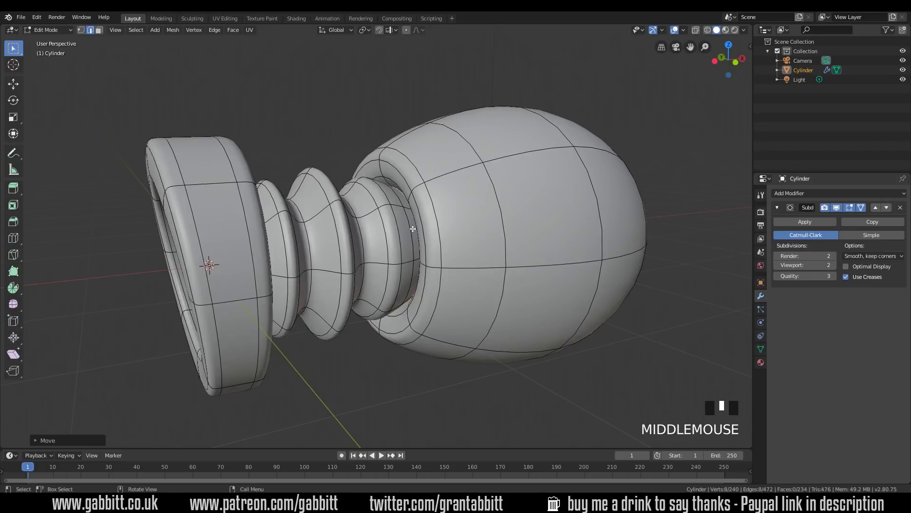
{"action": "scroll", "coordinate": [422, 213], "scroll_direction": "down", "scroll_amount": 1}
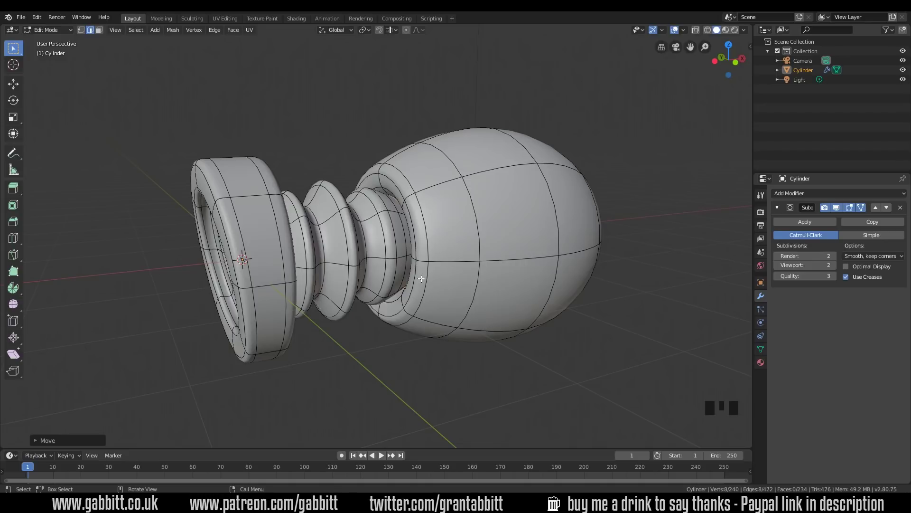
Step: Select the edge loop around the front rim of the body's recess and scale it up
{"action": "middle_click_drag", "start_coordinate": [422, 278], "coordinate": [439, 199]}
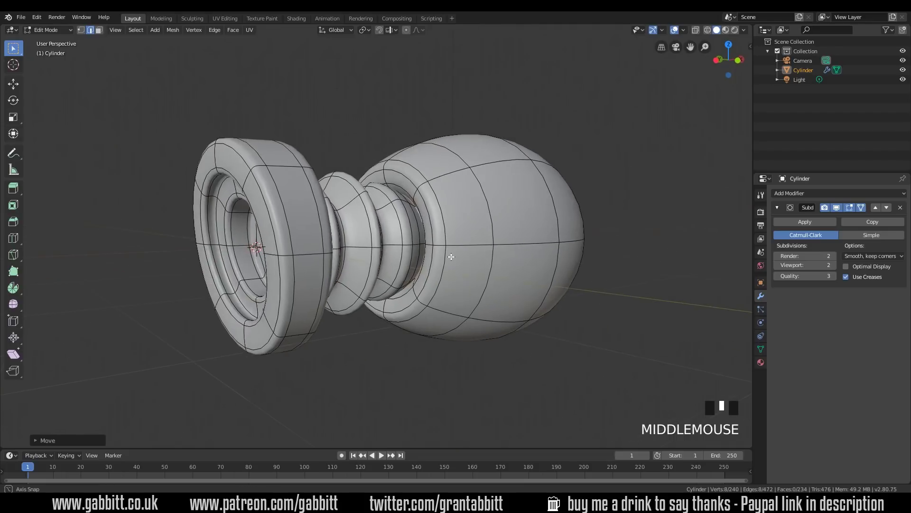
{"action": "left_click", "coordinate": [440, 199], "text": "alt"}
{"action": "key", "text": "s"}
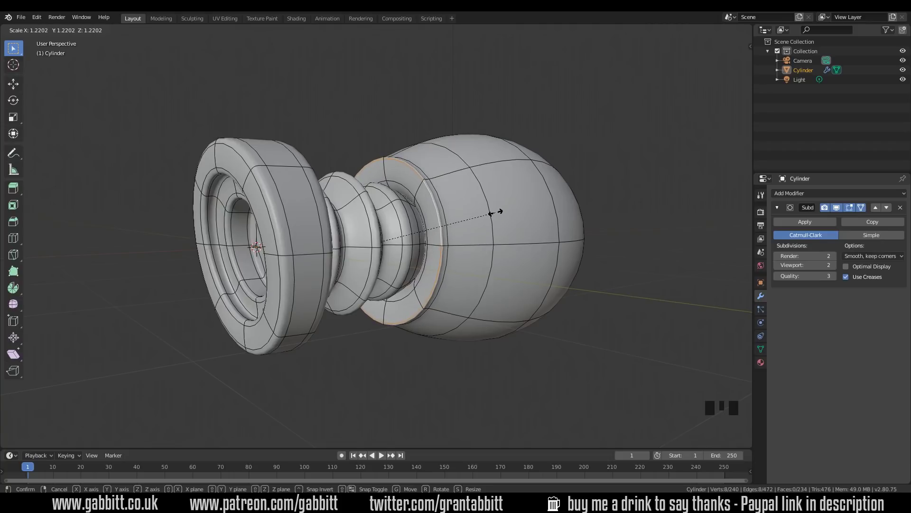
{"action": "left_click", "coordinate": [483, 215]}
{"action": "middle_click_drag", "start_coordinate": [482, 215], "coordinate": [492, 260]}
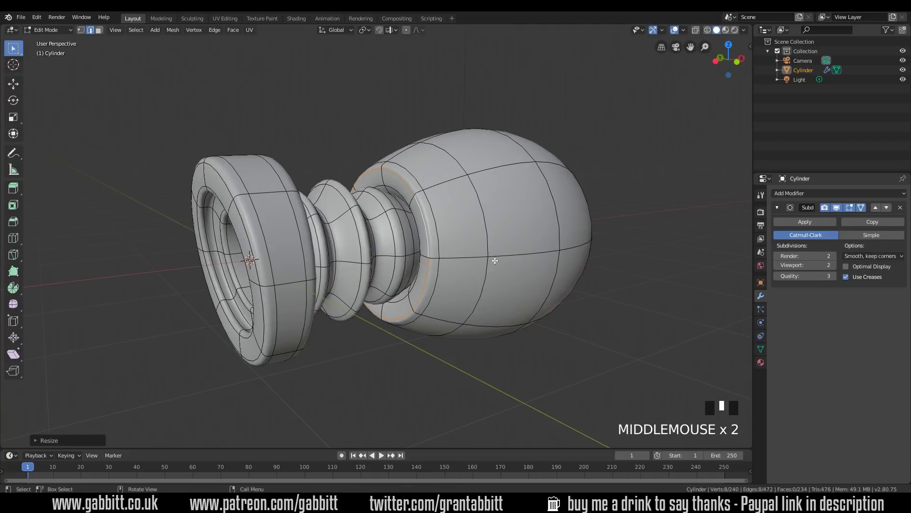
Step: Try enlarging the edge loop just behind the body's front rim, and undo the scaling
{"action": "left_click", "coordinate": [436, 216], "text": "alt"}
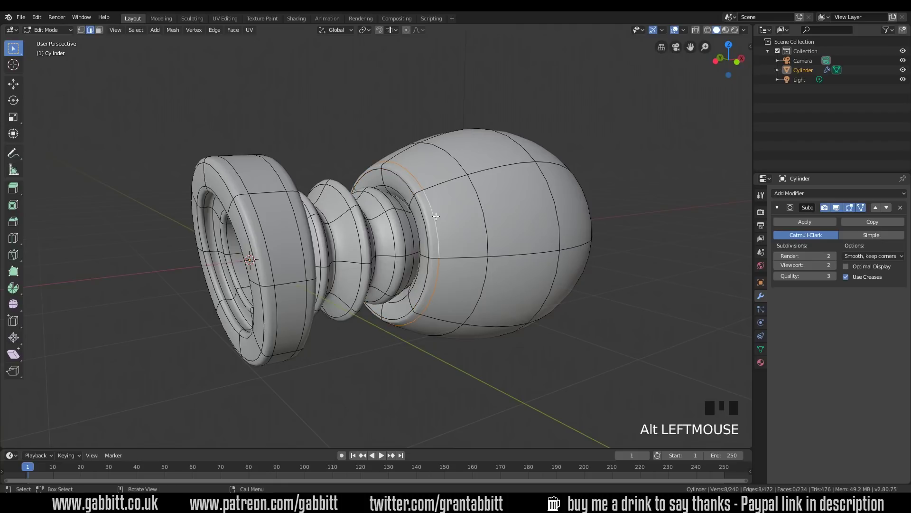
{"action": "key", "text": "s"}
{"action": "left_click", "coordinate": [472, 214]}
{"action": "middle_click_drag", "start_coordinate": [472, 213], "coordinate": [407, 147]}
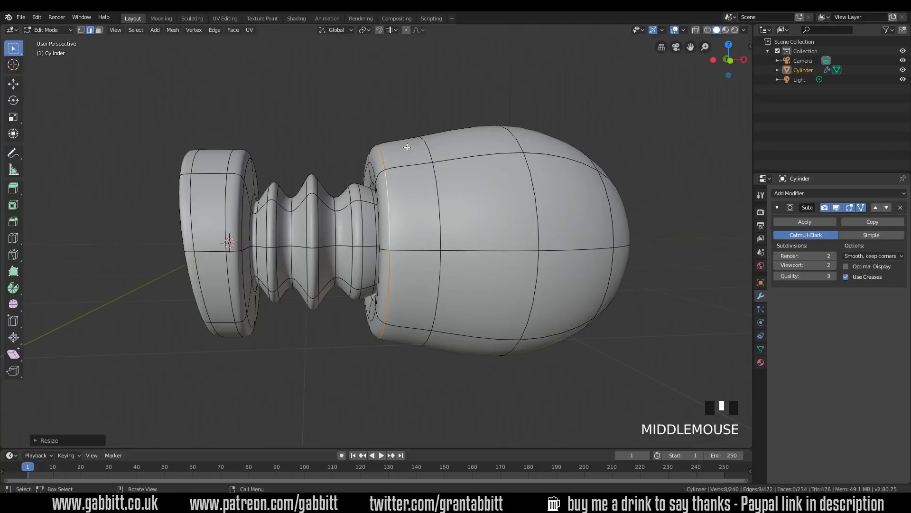
{"action": "key", "text": "ctrl+z"}
Step: Try moving the edge loop behind the body's front rim back along the X axis, and undo the move
{"action": "middle_click_drag", "start_coordinate": [449, 208], "coordinate": [389, 189]}
{"action": "key", "text": "g"}
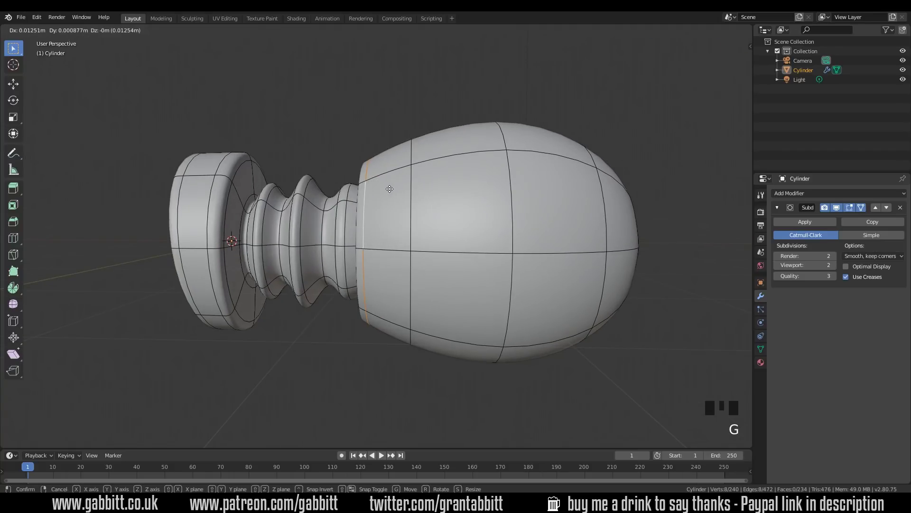
{"action": "key", "text": "x"}
{"action": "left_click", "coordinate": [423, 193]}
{"action": "middle_click_drag", "start_coordinate": [422, 193], "coordinate": [450, 167]}
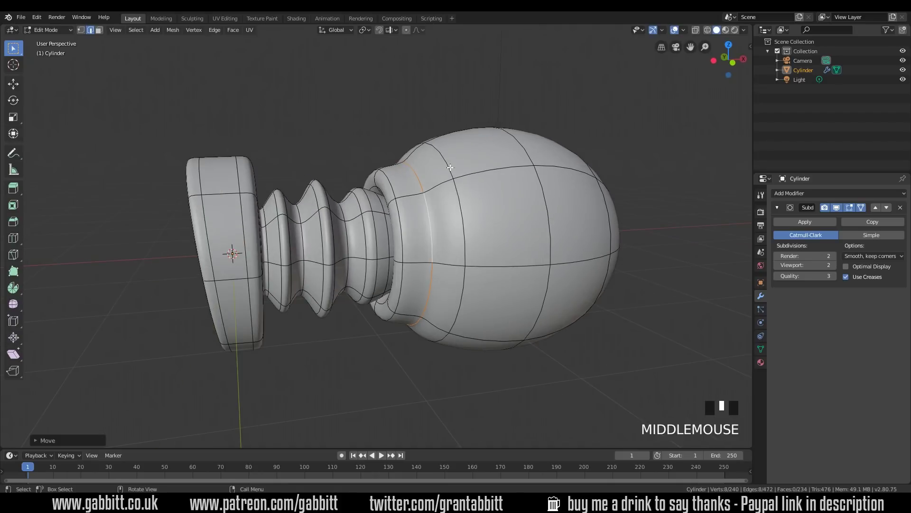
{"action": "middle_click_drag", "start_coordinate": [459, 254], "coordinate": [452, 234]}
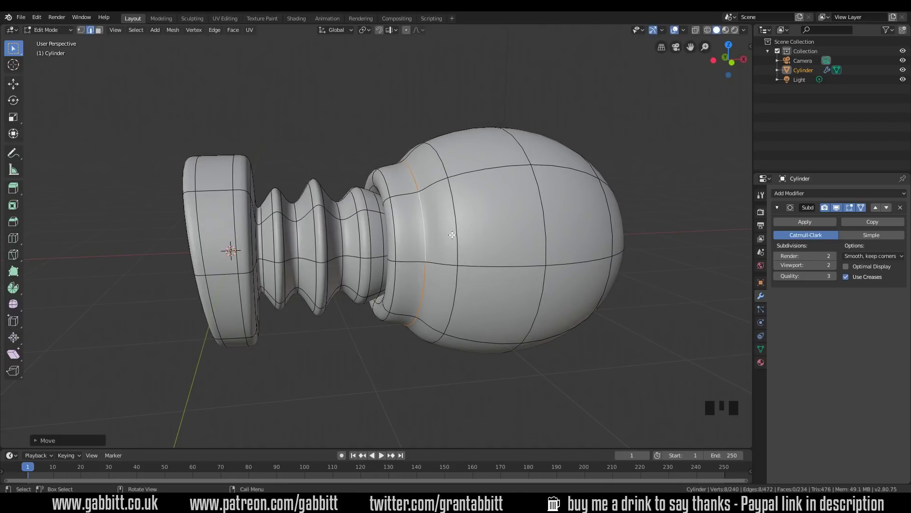
{"action": "key", "text": "ctrl+z"}
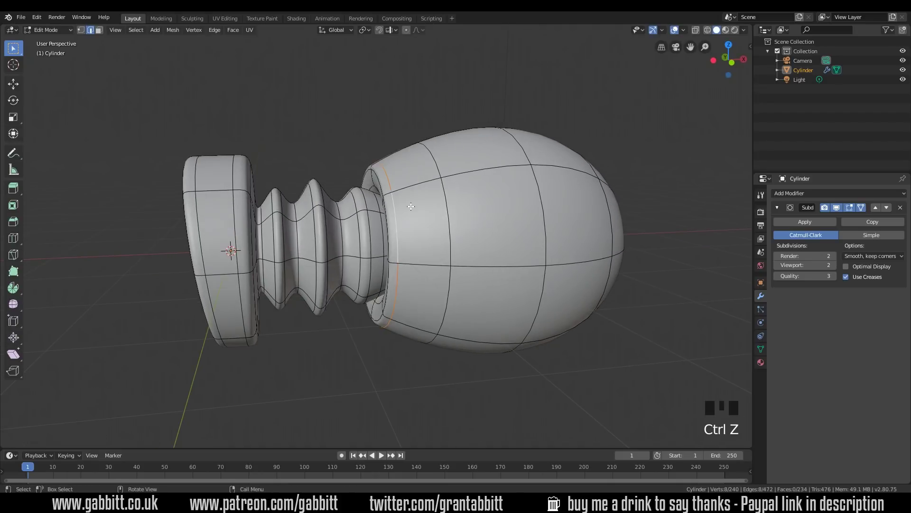
Step: Try edge-sliding the same loop along the body's surface, away from the front rim
{"action": "key", "text": "g"}
{"action": "key", "text": "g"}
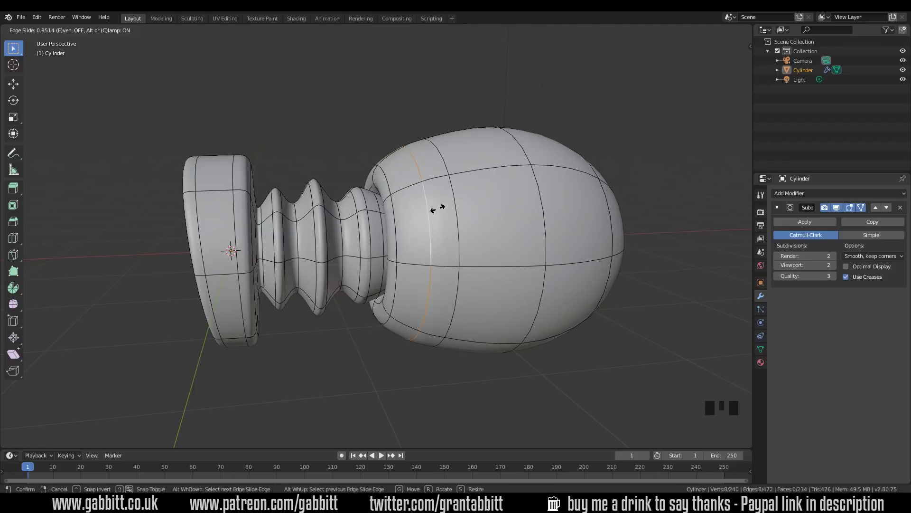
{"action": "left_click", "coordinate": [416, 210]}
Step: Move the edge loop behind the front rim straight toward the back of the body, forming a collar around the opening
{"action": "key", "text": "g"}
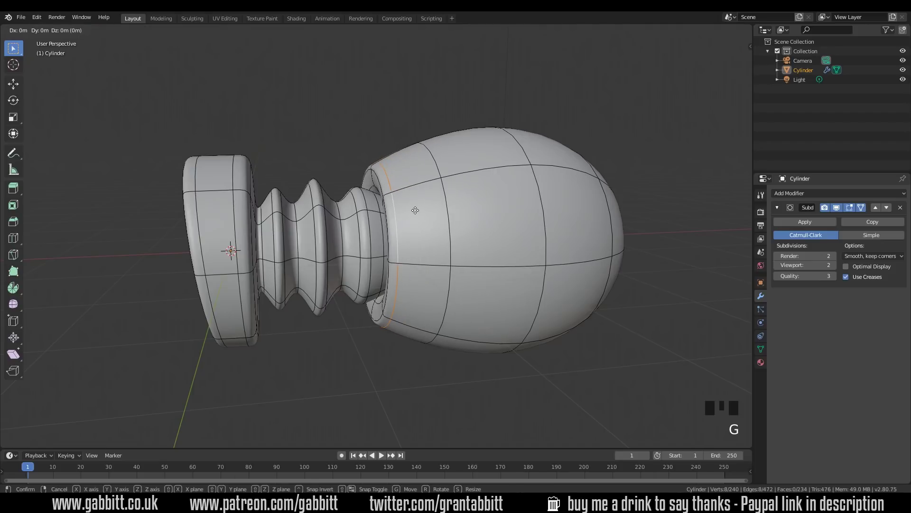
{"action": "left_click", "coordinate": [435, 209]}
{"action": "middle_click_drag", "start_coordinate": [436, 209], "coordinate": [407, 202]}
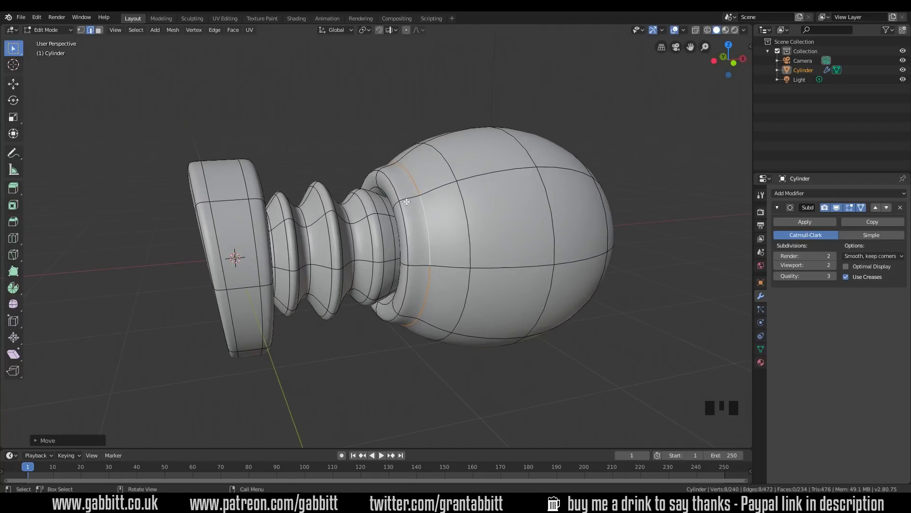
Step: Add a loop cut around the body's new front collar, slid slightly toward its front edge, and check the shape in Object Mode
{"action": "key", "text": "ctrl+r"}
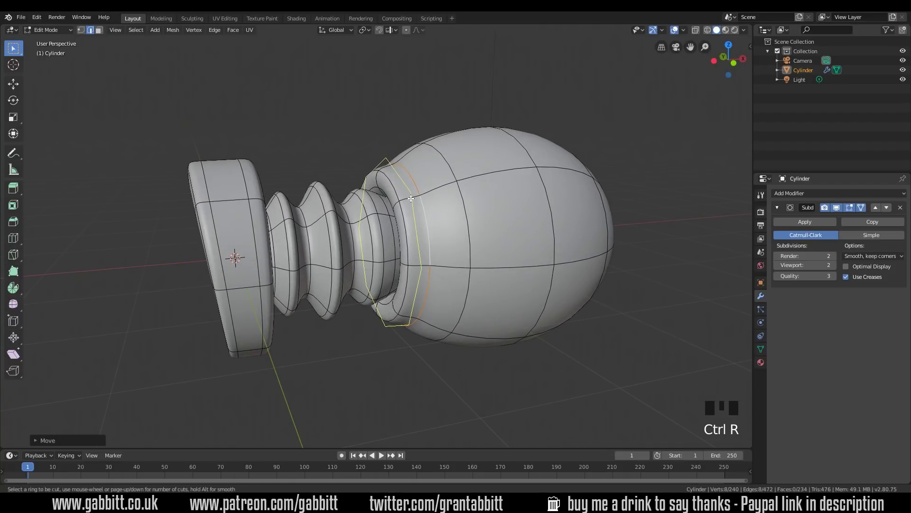
{"action": "left_click", "coordinate": [411, 198]}
{"action": "left_click", "coordinate": [405, 199]}
{"action": "middle_click_drag", "start_coordinate": [405, 199], "coordinate": [427, 264]}
{"action": "key", "text": "Tab"}
{"action": "scroll", "coordinate": [459, 275], "scroll_direction": "down", "scroll_amount": 2}
{"action": "middle_click_drag", "start_coordinate": [513, 259], "coordinate": [485, 235]}
{"action": "key", "text": "Tab"}
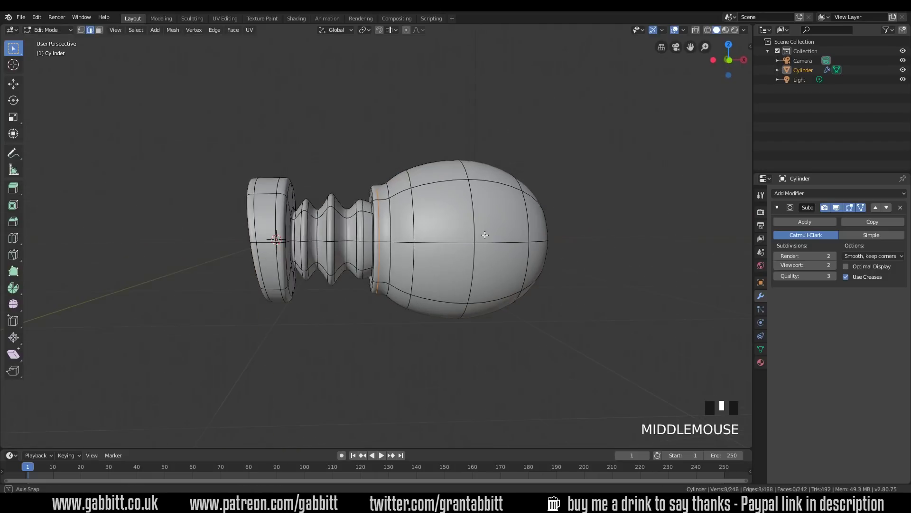
Step: Select the edge loop around the body's widest part, and undo a trial enlargement of it
{"action": "left_click", "coordinate": [472, 210], "text": "alt"}
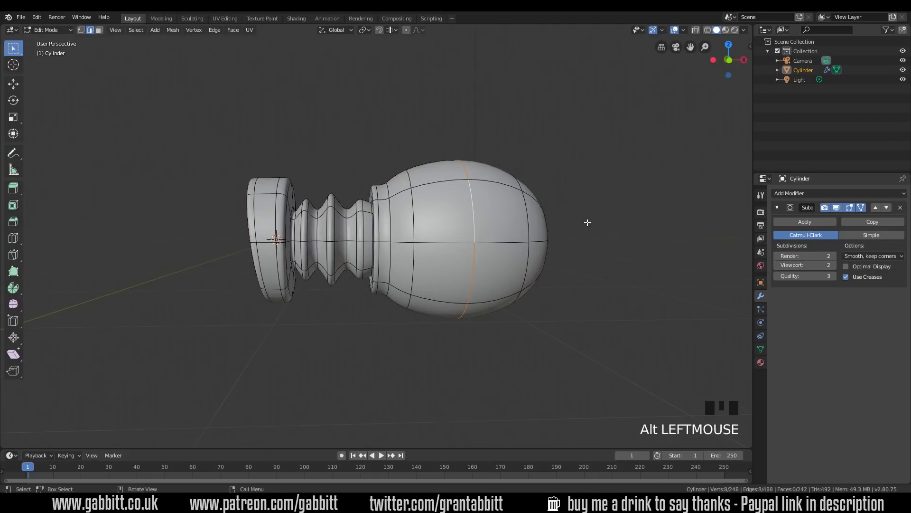
{"action": "key", "text": "s"}
{"action": "left_click", "coordinate": [614, 228]}
{"action": "mouse_move", "coordinate": [508, 252]}
{"action": "middle_mouse_down"}
{"action": "mouse_move", "coordinate": [546, 258]}
{"action": "mouse_move", "coordinate": [523, 249]}
{"action": "mouse_move", "coordinate": [512, 262]}
{"action": "mouse_move", "coordinate": [526, 263]}
{"action": "mouse_move", "coordinate": [521, 251]}
{"action": "middle_mouse_up"}
{"action": "key", "text": "ctrl+z"}
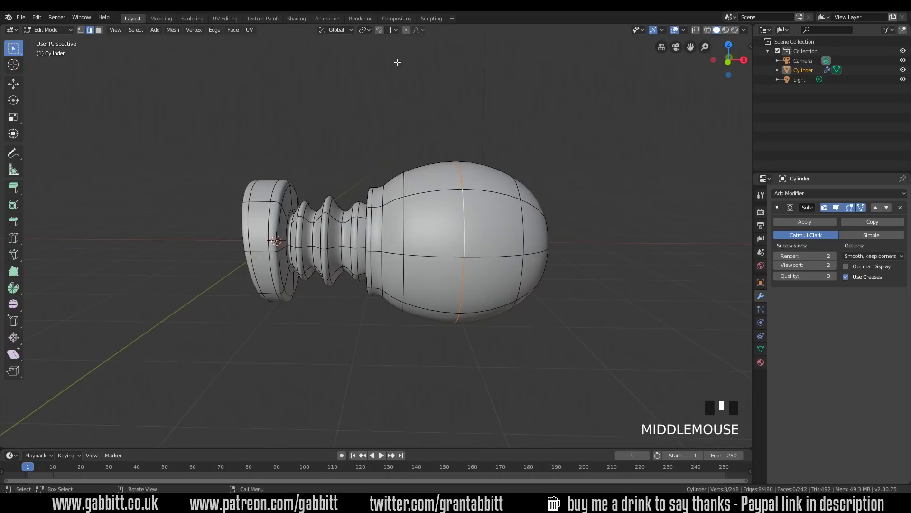
Step: Turn on proportional editing and scale up the body's middle edge loop by about 1.29 with a proportional size of about 2.14
{"action": "left_click", "coordinate": [406, 31]}
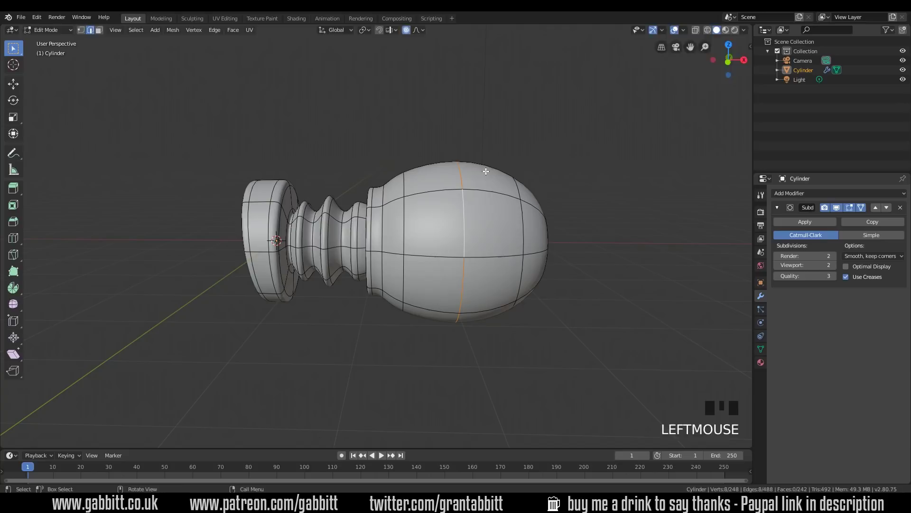
{"action": "key", "text": "s"}
{"action": "scroll", "coordinate": [485, 171], "scroll_direction": "down", "scroll_amount": 8}
{"action": "scroll", "coordinate": [485, 171], "scroll_direction": "up", "scroll_amount": 14}
{"action": "scroll", "coordinate": [485, 171], "scroll_direction": "down", "scroll_amount": 11}
{"action": "scroll", "coordinate": [486, 171], "scroll_direction": "down", "scroll_amount": 5}
{"action": "scroll", "coordinate": [486, 172], "scroll_direction": "up", "scroll_amount": 2}
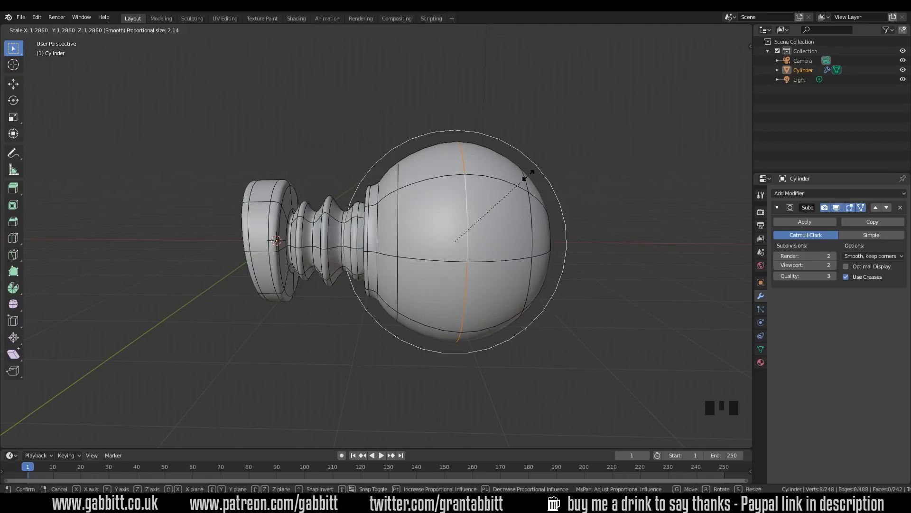
{"action": "left_click", "coordinate": [532, 175]}
Step: Pull the back end of the body slightly outward with proportional editing, and return to Object Mode
{"action": "mouse_move", "coordinate": [531, 175]}
{"action": "middle_mouse_down"}
{"action": "mouse_move", "coordinate": [535, 222]}
{"action": "mouse_move", "coordinate": [461, 220]}
{"action": "mouse_move", "coordinate": [462, 230]}
{"action": "mouse_move", "coordinate": [513, 248]}
{"action": "mouse_move", "coordinate": [539, 247]}
{"action": "mouse_move", "coordinate": [541, 234]}
{"action": "mouse_move", "coordinate": [582, 242]}
{"action": "mouse_move", "coordinate": [582, 278]}
{"action": "mouse_move", "coordinate": [576, 248]}
{"action": "mouse_move", "coordinate": [612, 301]}
{"action": "mouse_move", "coordinate": [573, 315]}
{"action": "mouse_move", "coordinate": [586, 315]}
{"action": "mouse_move", "coordinate": [562, 254]}
{"action": "middle_mouse_up"}
{"action": "key", "text": "3"}
{"action": "key", "text": "g"}
{"action": "left_click", "coordinate": [604, 244]}
{"action": "key", "text": "Tab"}
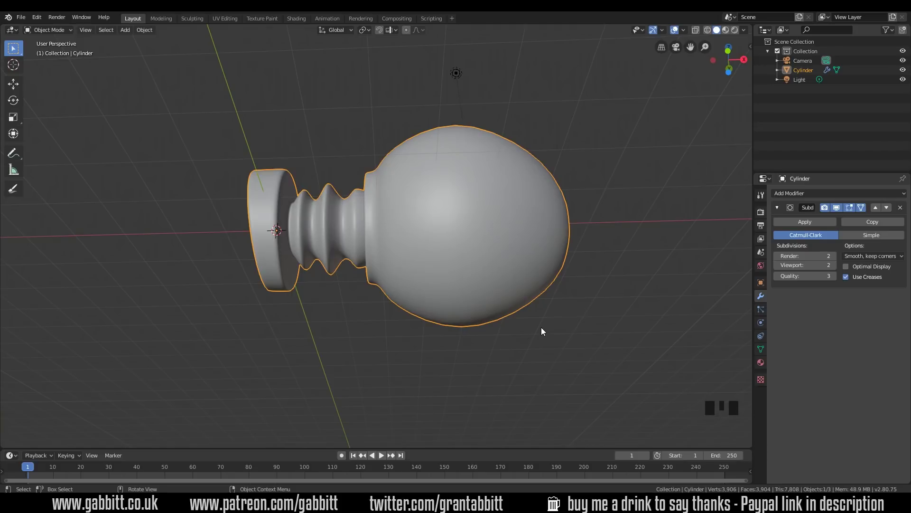
Step: Place the 3D cursor on the centre line at the underside of the body, using the right orthographic view
{"action": "key", "text": "KP_3"}
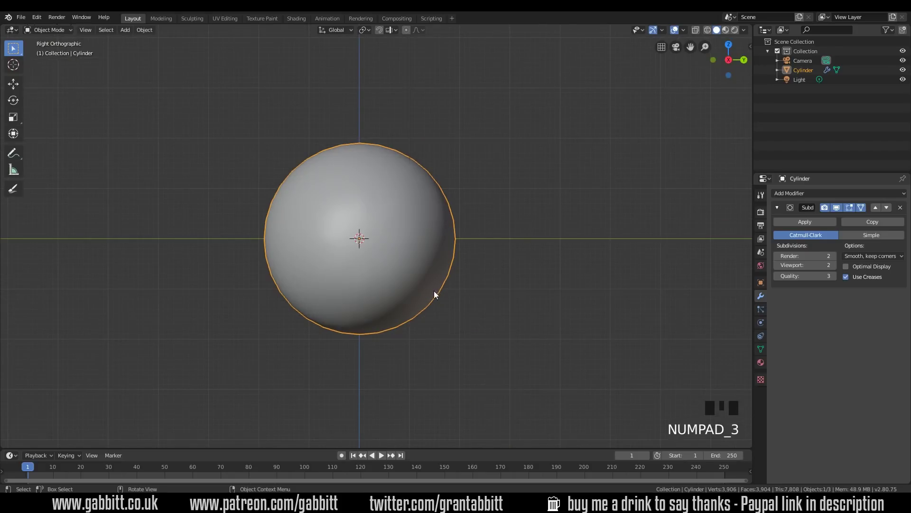
{"action": "right_click", "coordinate": [360, 324], "text": "shift"}
{"action": "middle_click_drag", "start_coordinate": [437, 357], "coordinate": [497, 257]}
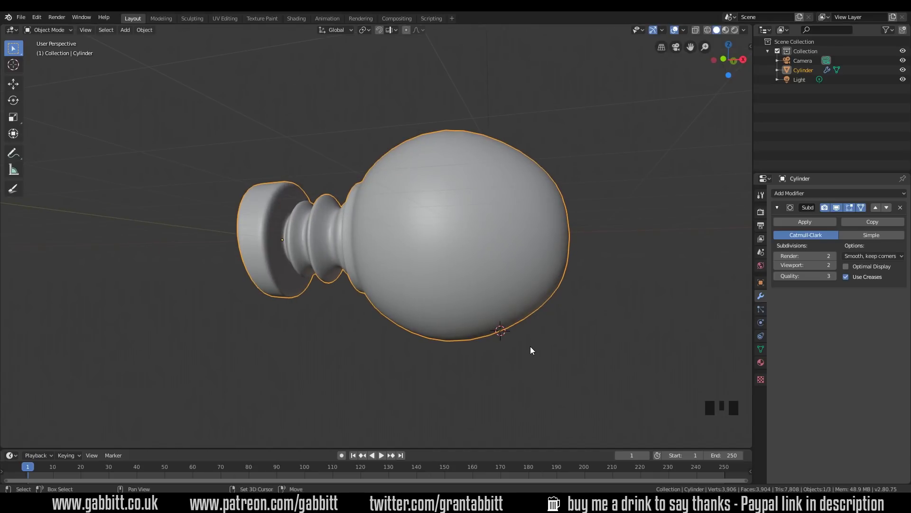
Step: Add a cube at the 3D cursor under the body and scale it down to about 0.44
{"action": "key", "text": "shift+a"}
{"action": "mouse_move", "coordinate": [517, 301]}
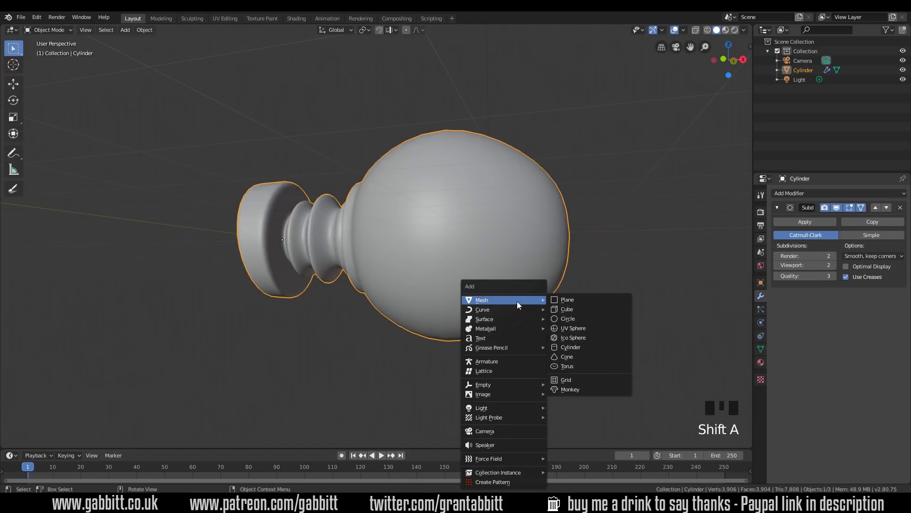
{"action": "left_click", "coordinate": [577, 308]}
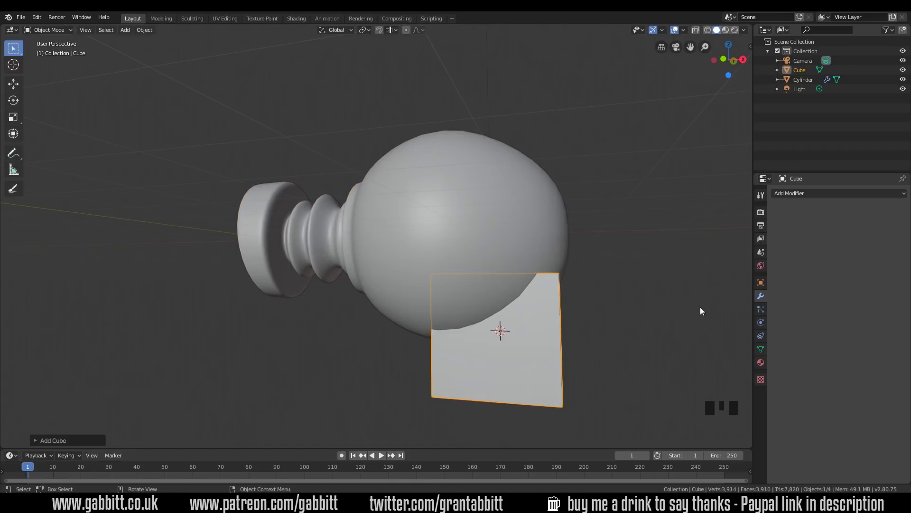
{"action": "type", "text": "s.5"}
{"action": "key", "text": "Return"}
Step: In front view, tilt the cube to about -26.5° and move it against the body's lower rear as a handle
{"action": "key", "text": "KP_1"}
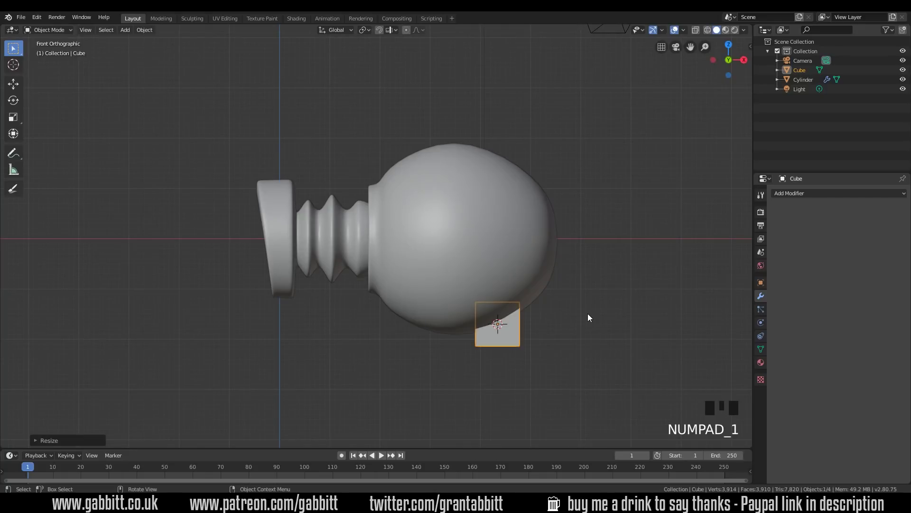
{"action": "key", "text": "r"}
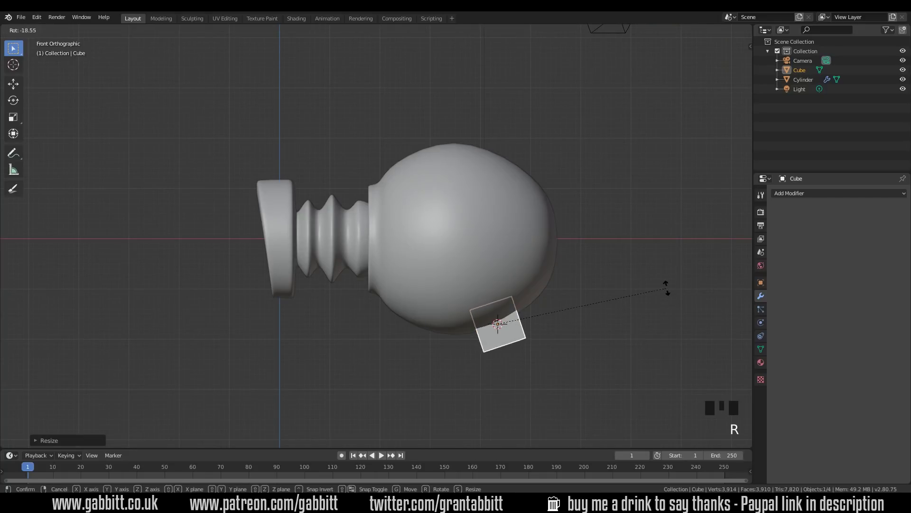
{"action": "left_click", "coordinate": [667, 285]}
{"action": "key", "text": "g"}
{"action": "left_click", "coordinate": [498, 346]}
{"action": "key", "text": "r"}
{"action": "left_click", "coordinate": [609, 343]}
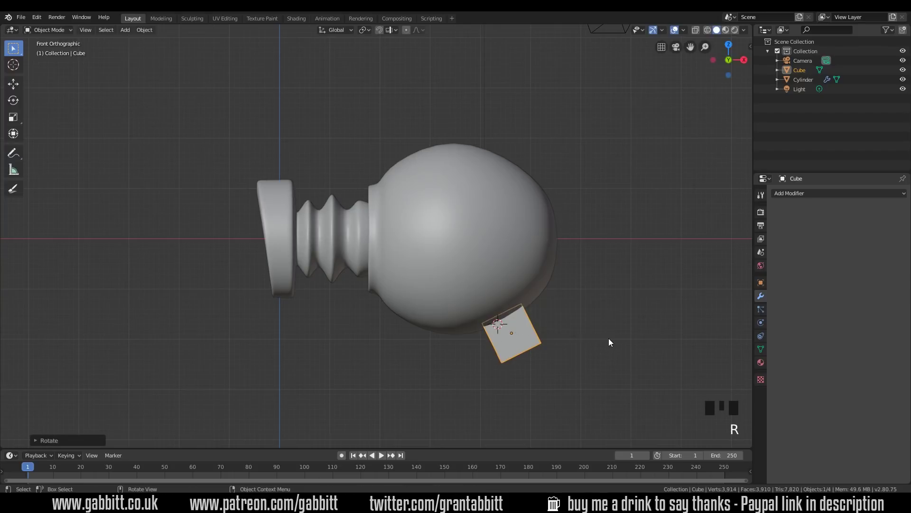
Step: Extrude the cube's lower face twice along its normal to lengthen the handle, the second time by about 0.4 m
{"action": "middle_click_drag", "start_coordinate": [603, 378], "coordinate": [556, 346]}
{"action": "key", "text": "Tab"}
{"action": "left_click", "coordinate": [593, 367]}
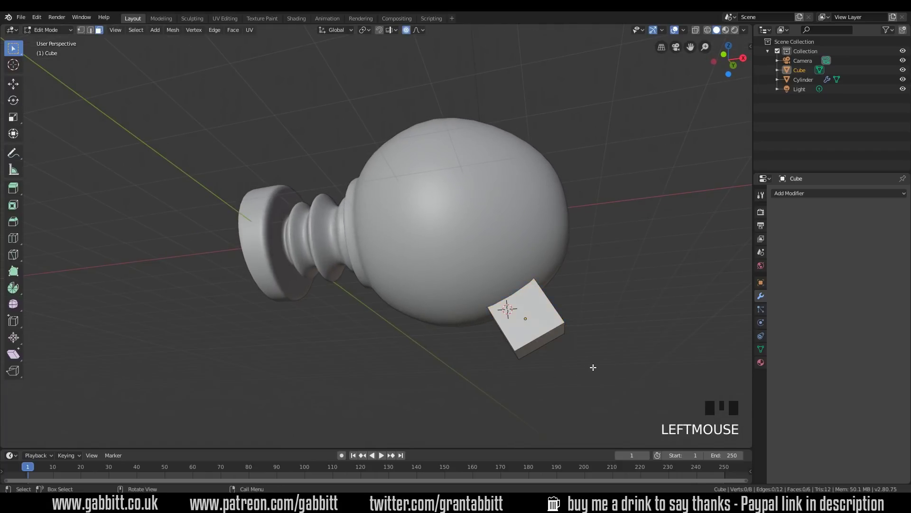
{"action": "left_click", "coordinate": [545, 344]}
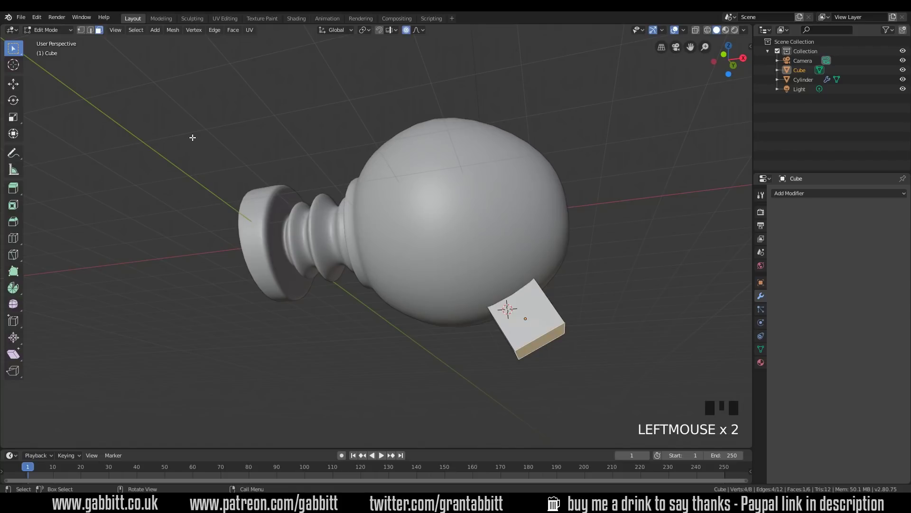
{"action": "key", "text": "KP_1"}
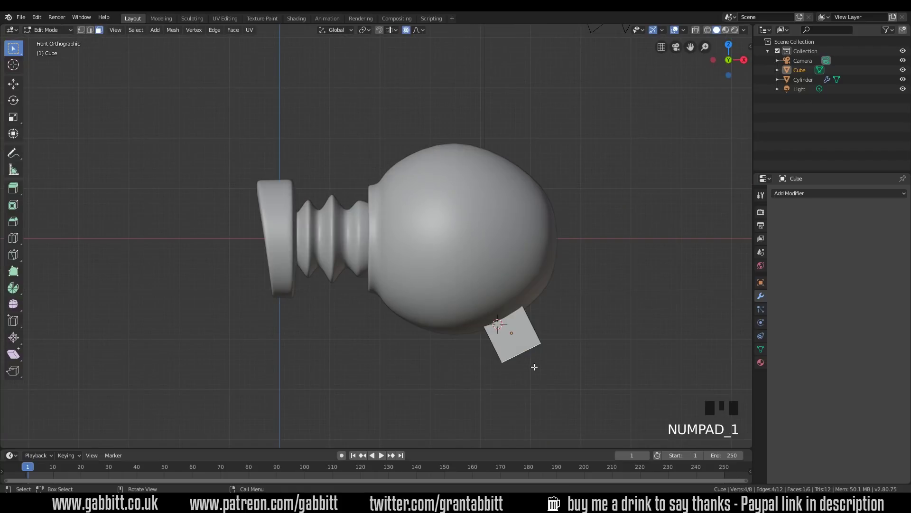
{"action": "key", "text": "e"}
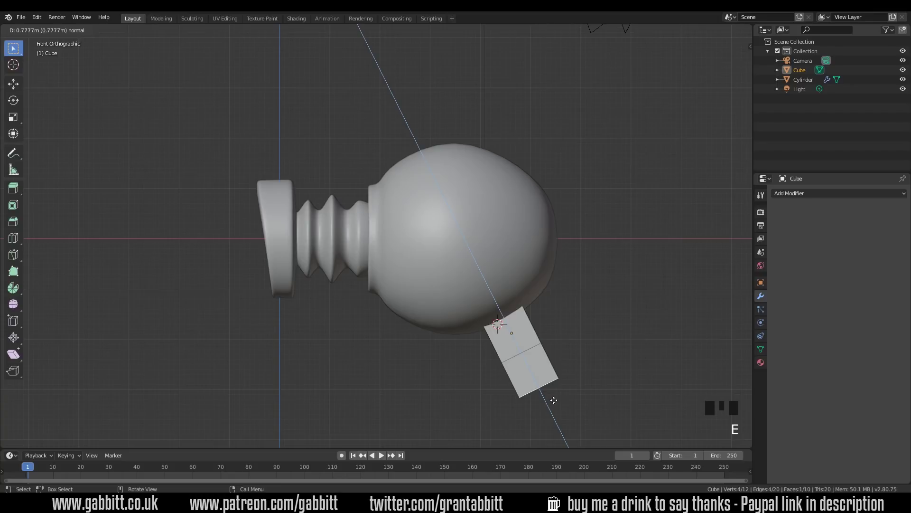
{"action": "left_click", "coordinate": [545, 386]}
{"action": "key", "text": "e"}
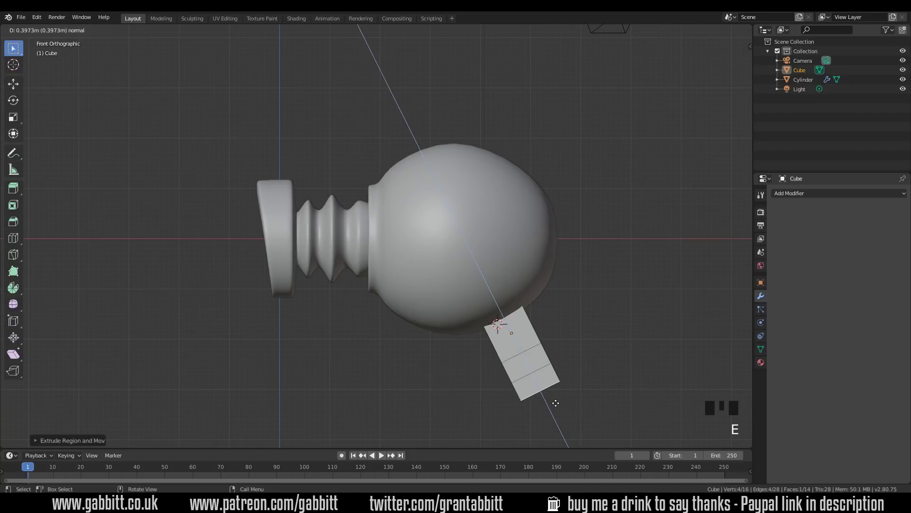
{"action": "left_click", "coordinate": [554, 401]}
Step: Turn off proportional editing and move the front face of the handle's lowest segment forward along its local X axis
{"action": "mouse_move", "coordinate": [555, 401]}
{"action": "middle_mouse_down"}
{"action": "mouse_move", "coordinate": [539, 388]}
{"action": "mouse_move", "coordinate": [541, 398]}
{"action": "middle_mouse_up"}
{"action": "left_click", "coordinate": [542, 399]}
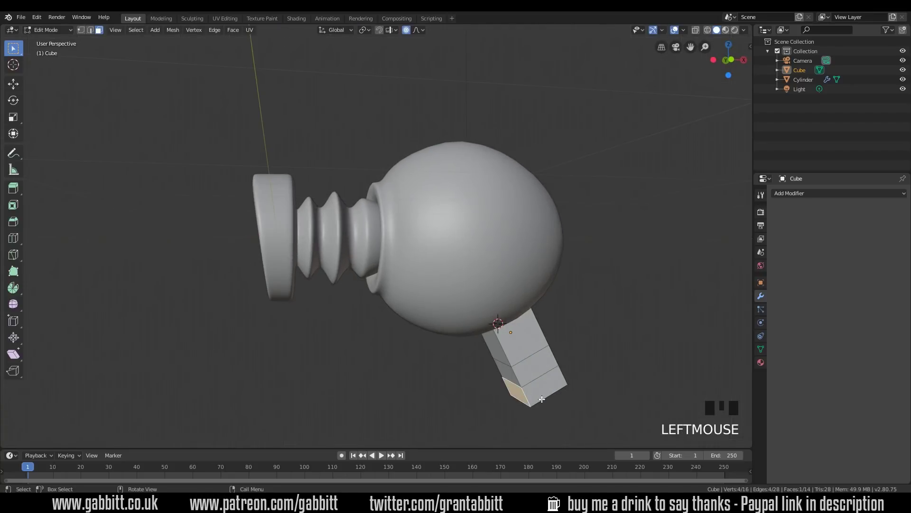
{"action": "key", "text": "KP_1"}
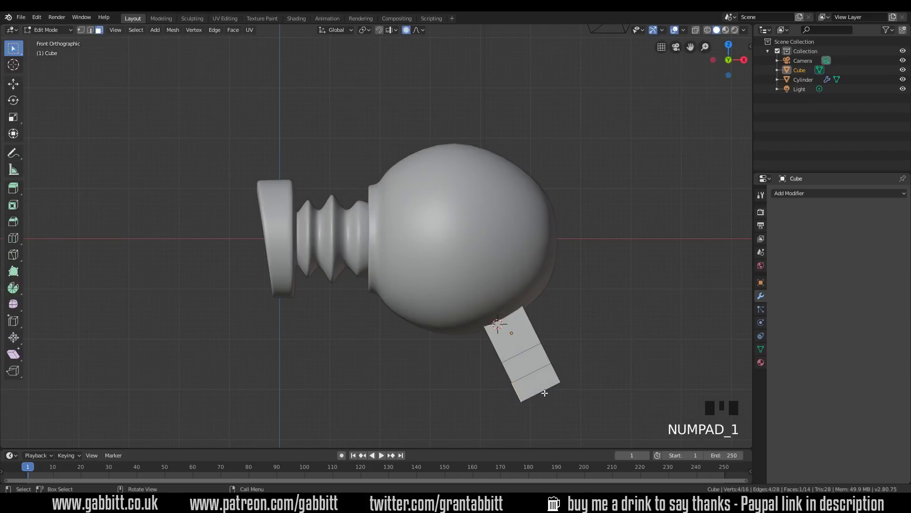
{"action": "key", "text": "g"}
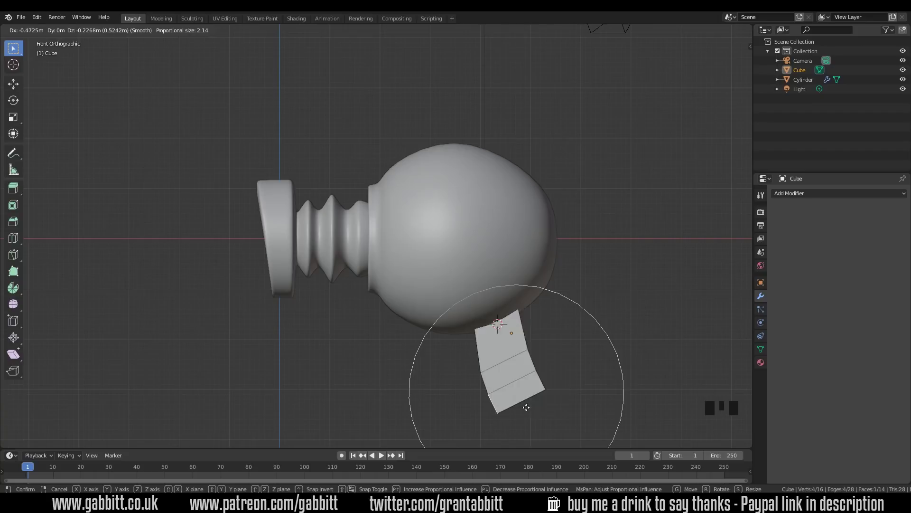
{"action": "left_click", "coordinate": [532, 388]}
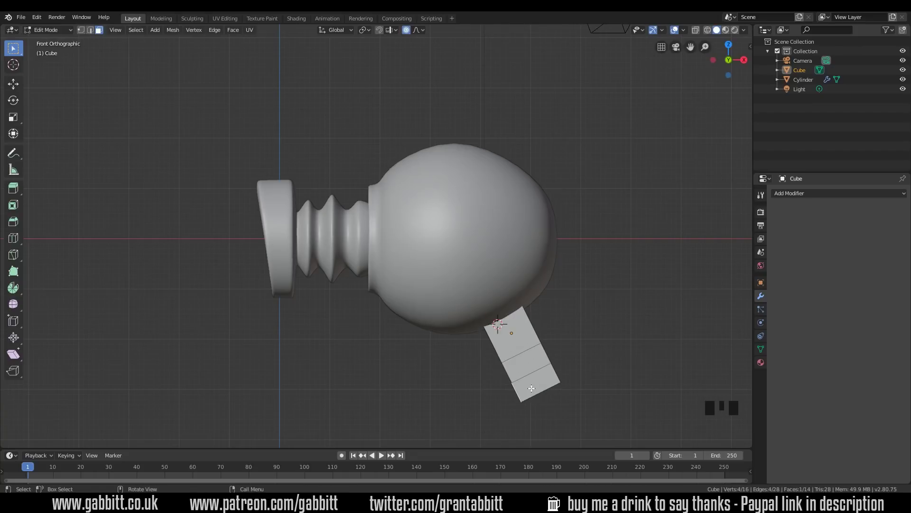
{"action": "left_click", "coordinate": [406, 32]}
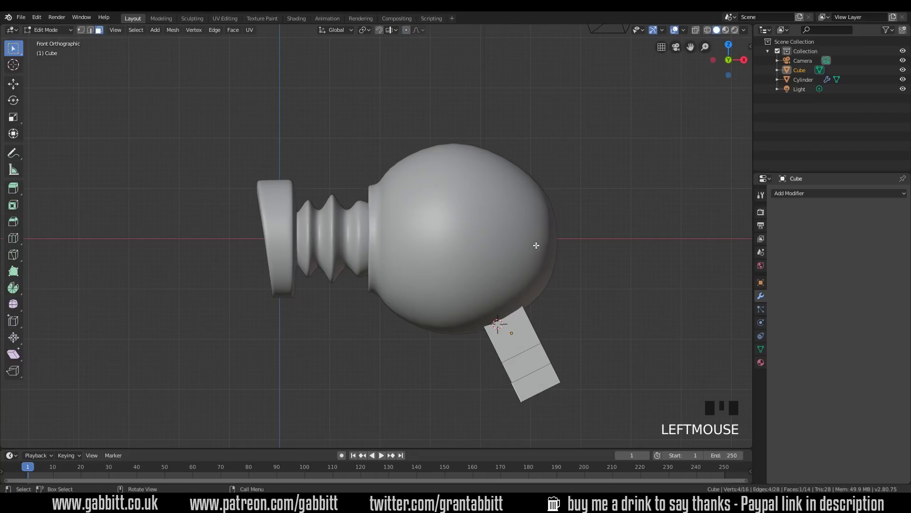
{"action": "key", "text": "g"}
{"action": "key", "text": "x"}
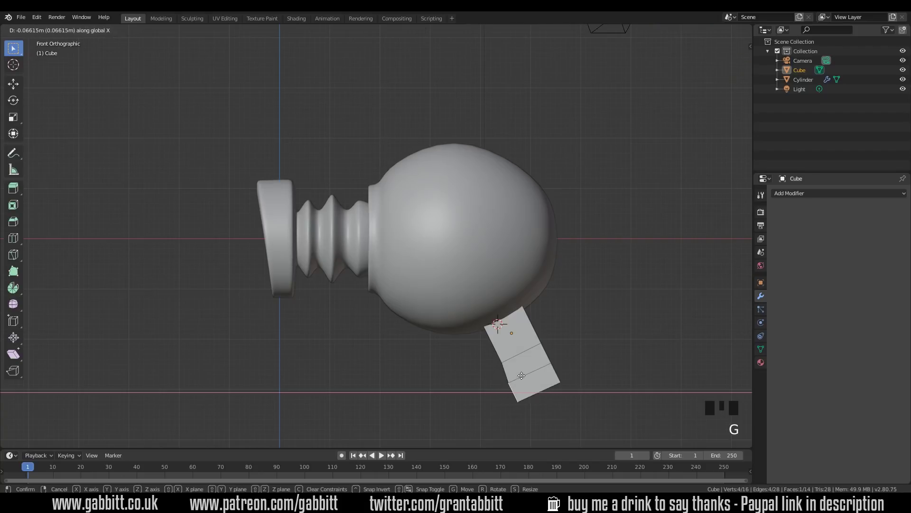
{"action": "key", "text": "x"}
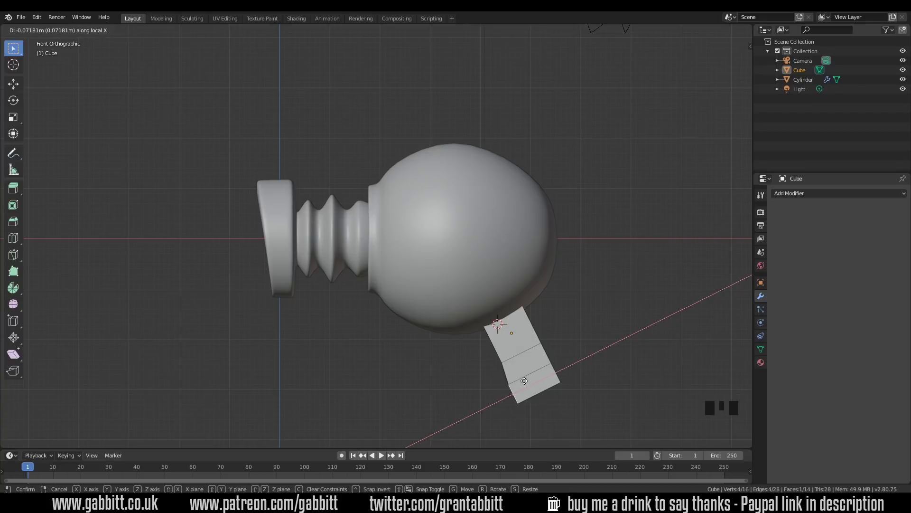
{"action": "left_click", "coordinate": [518, 382]}
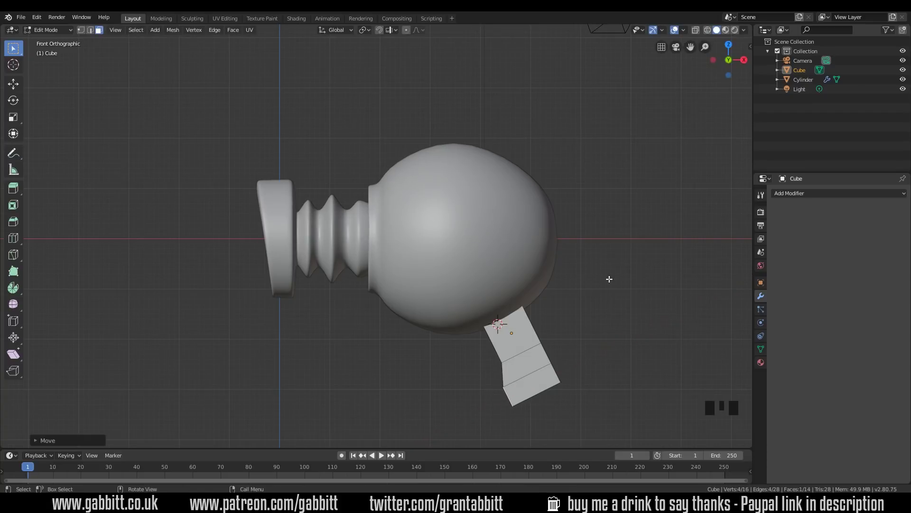
Step: Return to Object Mode and examine the handle's rotation among its transform properties
{"action": "key", "text": "n"}
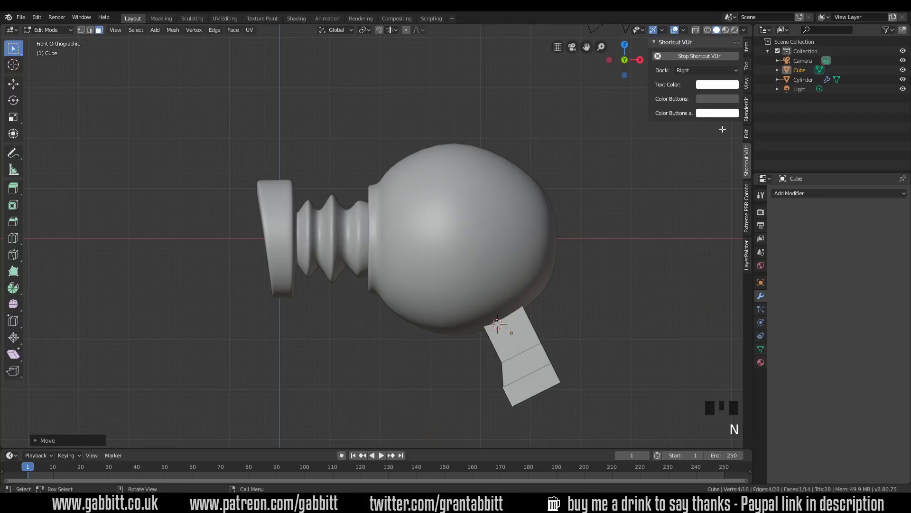
{"action": "key", "text": "Tab"}
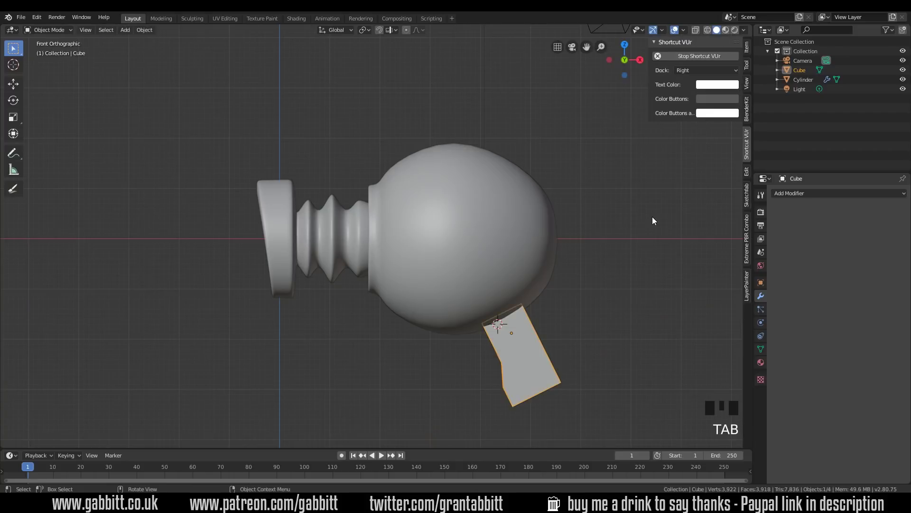
{"action": "left_click", "coordinate": [748, 47]}
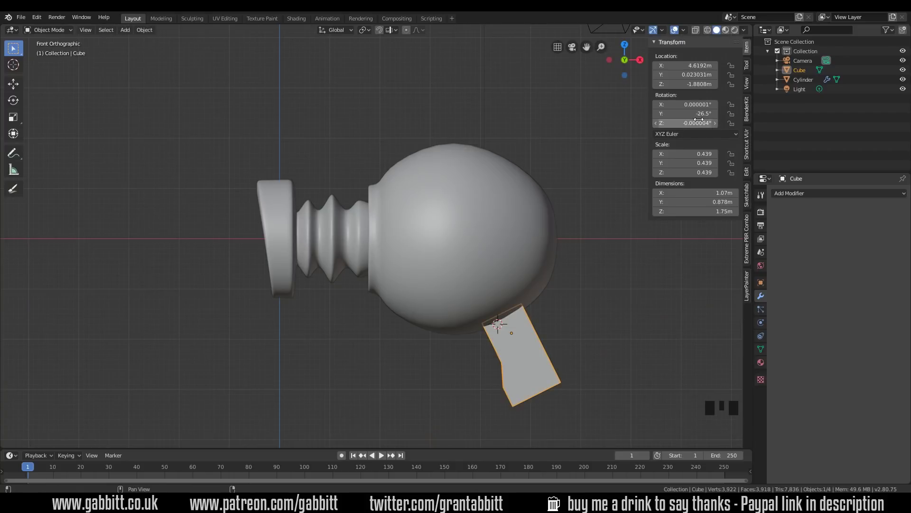
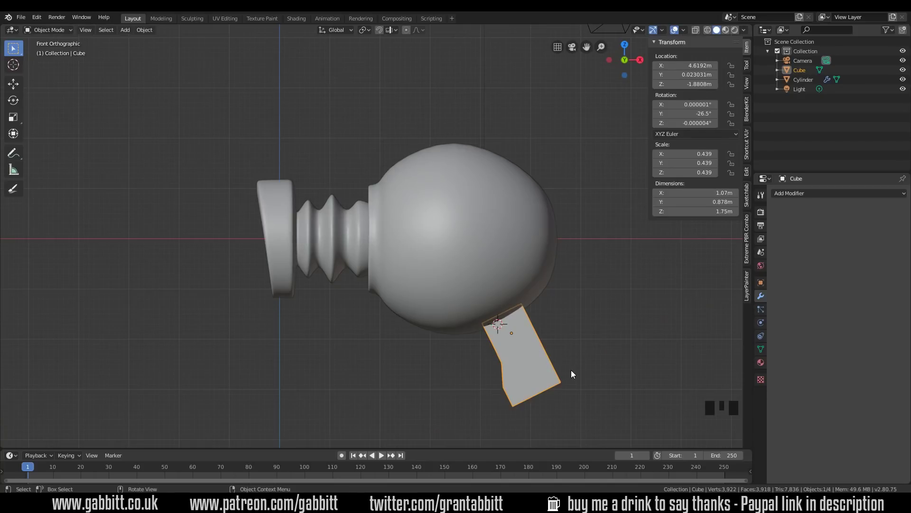
Step: Add a Subdivision Surface modifier to the handle with 2 viewport subdivisions
{"action": "middle_click_drag", "start_coordinate": [571, 360], "coordinate": [551, 355]}
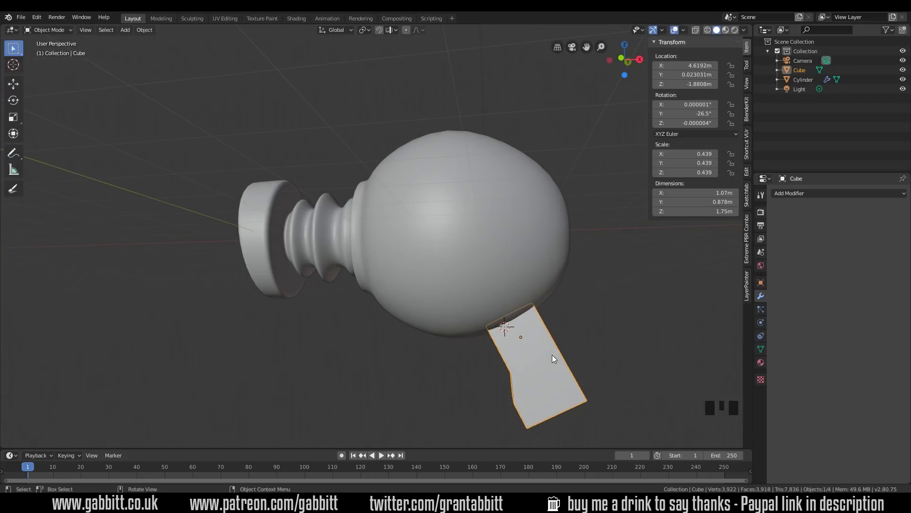
{"action": "middle_click_drag", "start_coordinate": [571, 352], "coordinate": [603, 344]}
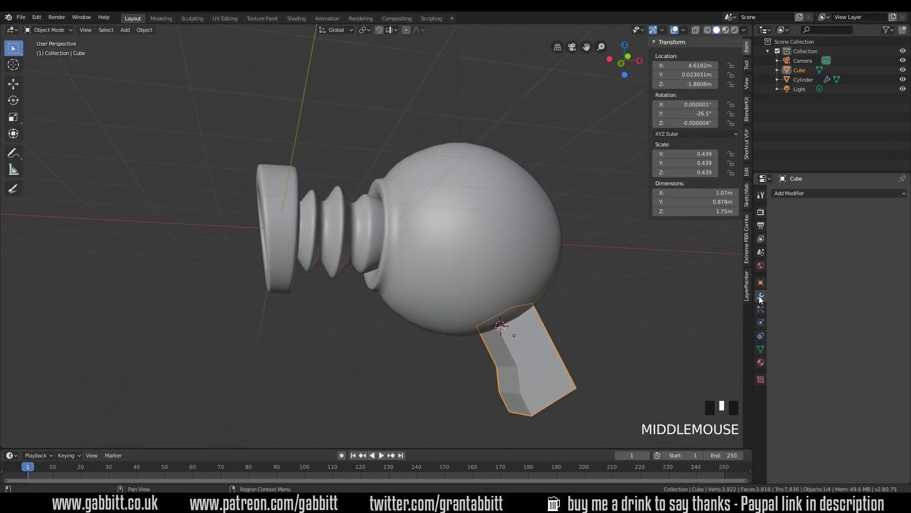
{"action": "left_click", "coordinate": [838, 194]}
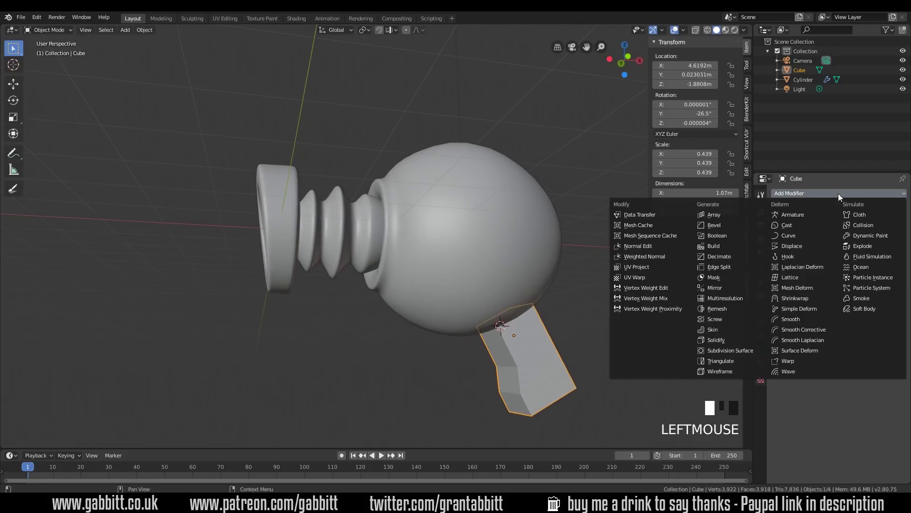
{"action": "left_click", "coordinate": [738, 350]}
{"action": "middle_click_drag", "start_coordinate": [638, 355], "coordinate": [605, 351]}
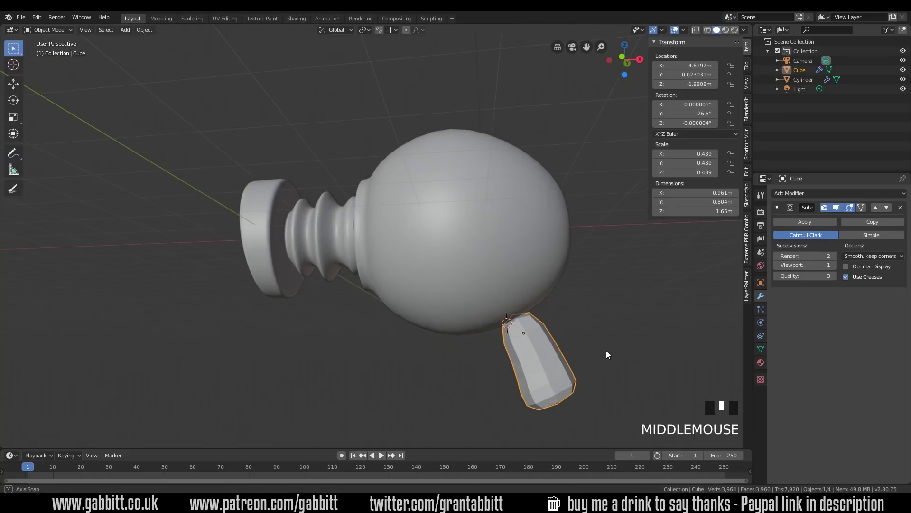
{"action": "left_click", "coordinate": [833, 265]}
Step: Add an edge loop close to the handle's upper end, and shade the handle smooth in Object Mode
{"action": "middle_click_drag", "start_coordinate": [556, 366], "coordinate": [535, 324]}
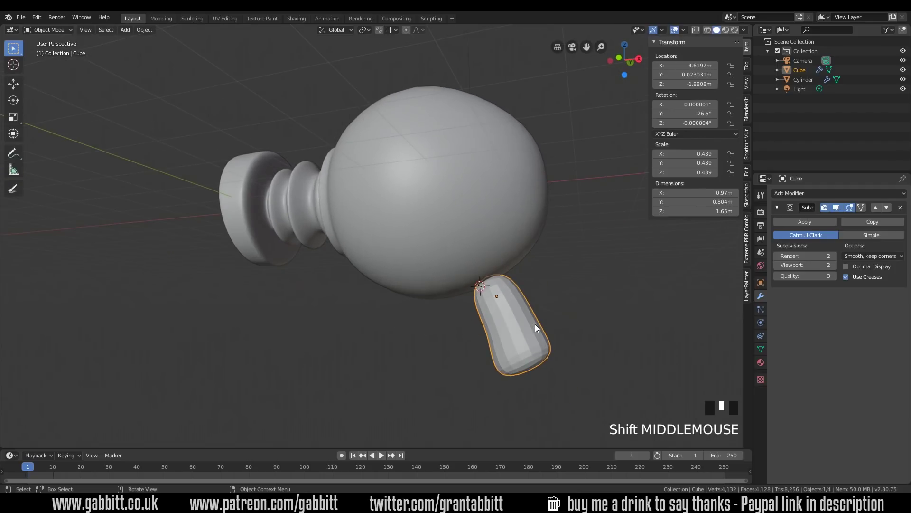
{"action": "key", "text": "Tab"}
{"action": "key", "text": "ctrl+r"}
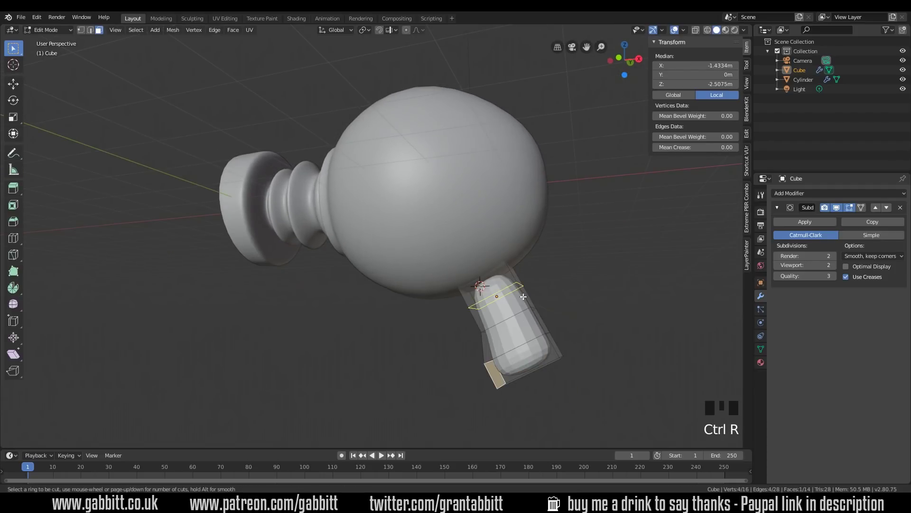
{"action": "left_click", "coordinate": [520, 292]}
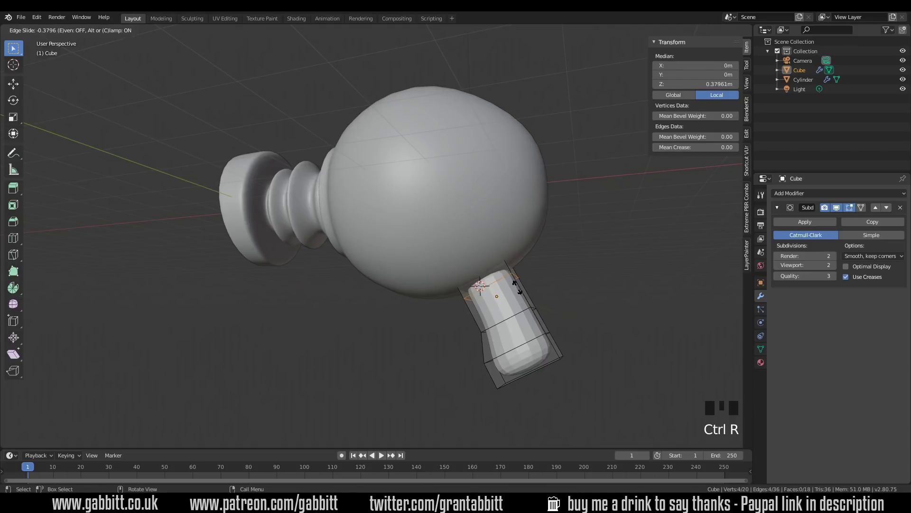
{"action": "left_click", "coordinate": [514, 282]}
{"action": "key", "text": "Tab"}
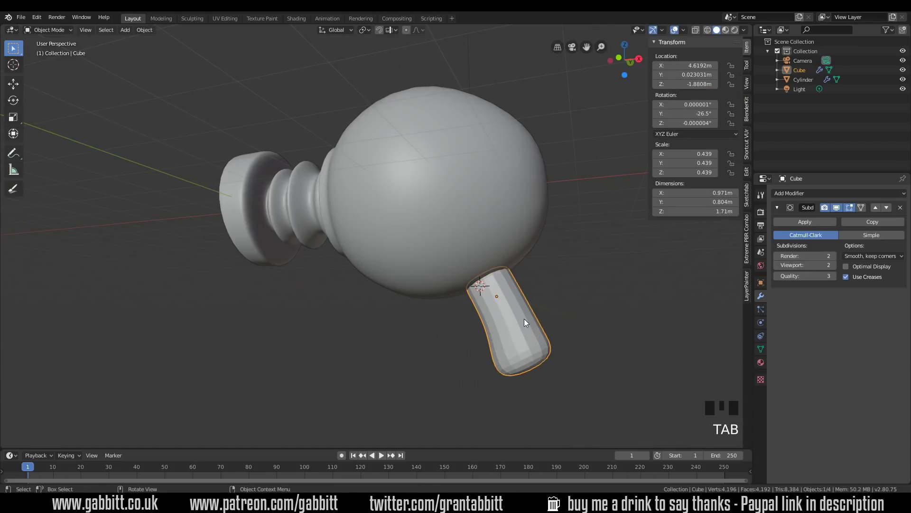
{"action": "right_click", "coordinate": [524, 318]}
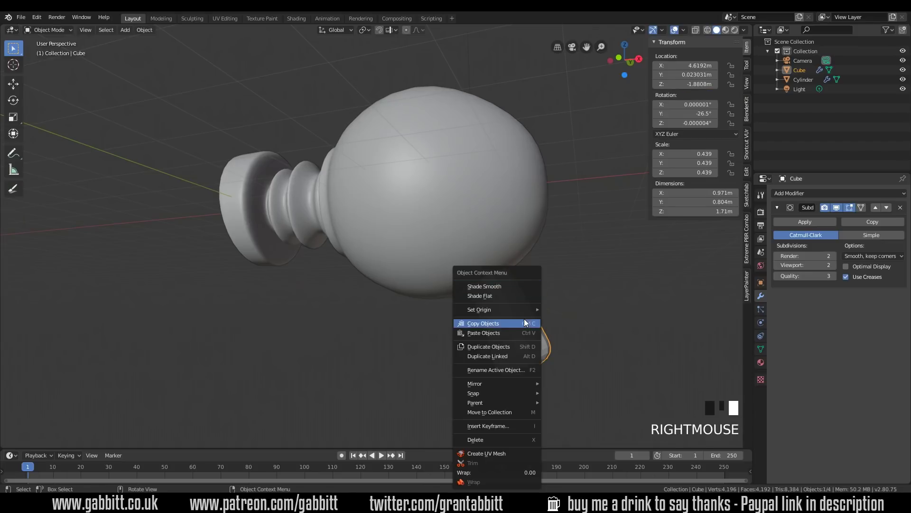
{"action": "left_click", "coordinate": [514, 287]}
Step: Move the front face of the handle's lowest segment forward and down by about 0.33 m in face select mode
{"action": "middle_click_drag", "start_coordinate": [561, 311], "coordinate": [537, 362]}
{"action": "key", "text": "Tab"}
{"action": "key", "text": "3"}
{"action": "left_click", "coordinate": [526, 368]}
{"action": "key", "text": "g"}
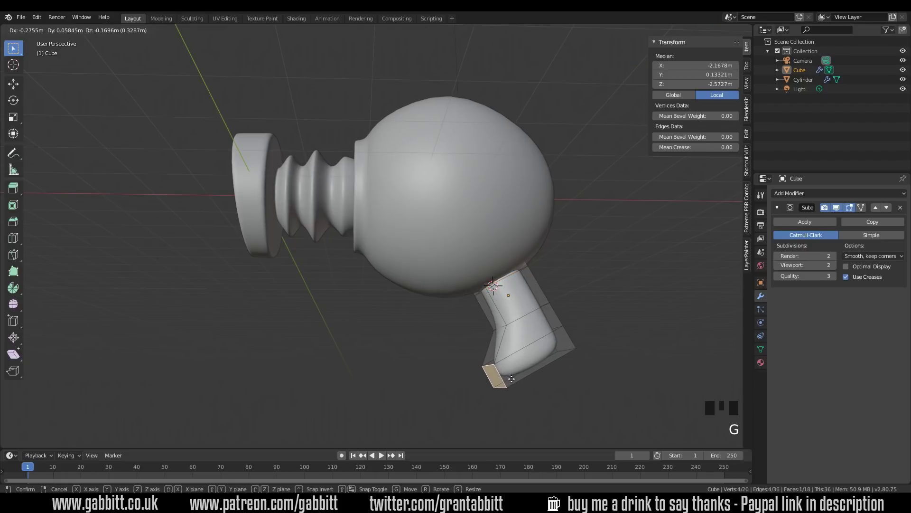
{"action": "left_click", "coordinate": [510, 379]}
Step: Move the handle's upper middle rear edge backward and slightly up by about 0.2 m in front view
{"action": "middle_click_drag", "start_coordinate": [511, 379], "coordinate": [563, 305]}
{"action": "left_click", "coordinate": [518, 302]}
{"action": "key", "text": "KP_1"}
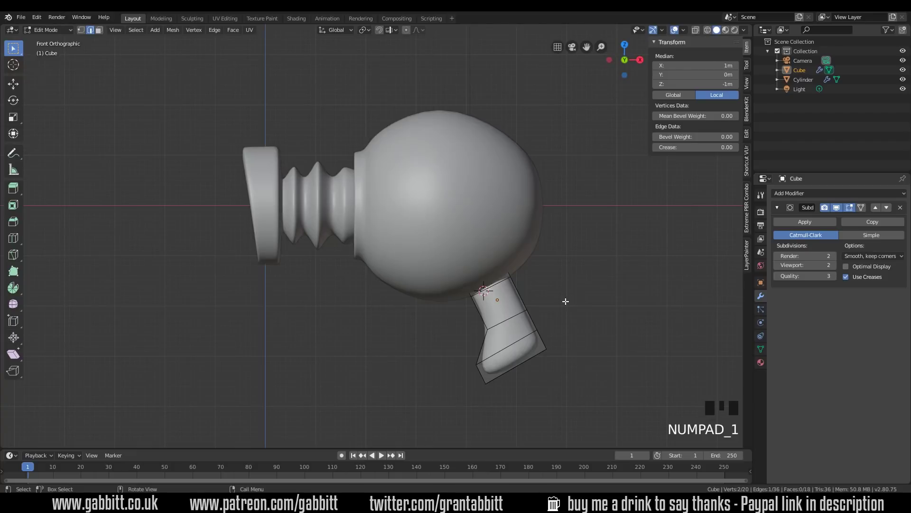
{"action": "key", "text": "g"}
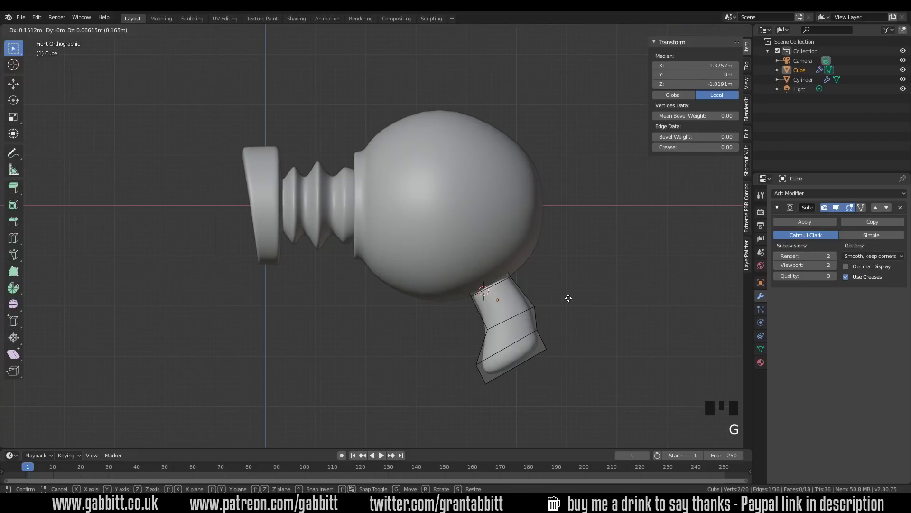
{"action": "left_click", "coordinate": [570, 294]}
Step: Move the handle's lower rear edge backward by about 0.2 m in front view and return to Object Mode
{"action": "middle_click_drag", "start_coordinate": [577, 333], "coordinate": [554, 334]}
{"action": "left_click", "coordinate": [559, 344]}
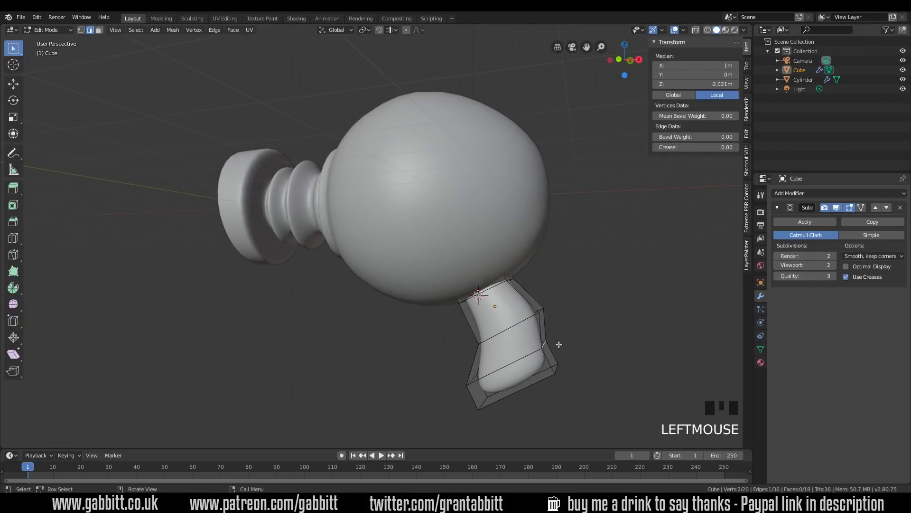
{"action": "key", "text": "KP_1"}
{"action": "key", "text": "g"}
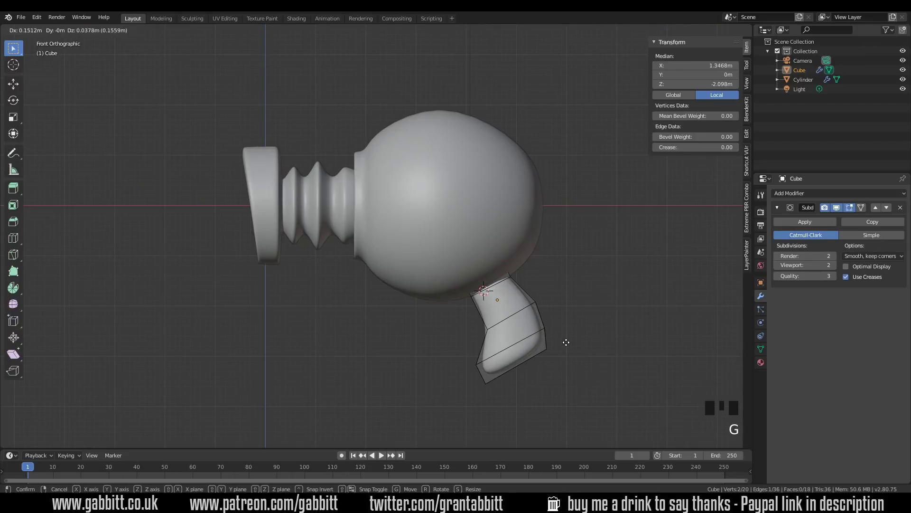
{"action": "left_click", "coordinate": [567, 339]}
{"action": "key", "text": "Tab"}
{"action": "middle_click_drag", "start_coordinate": [585, 366], "coordinate": [563, 361]}
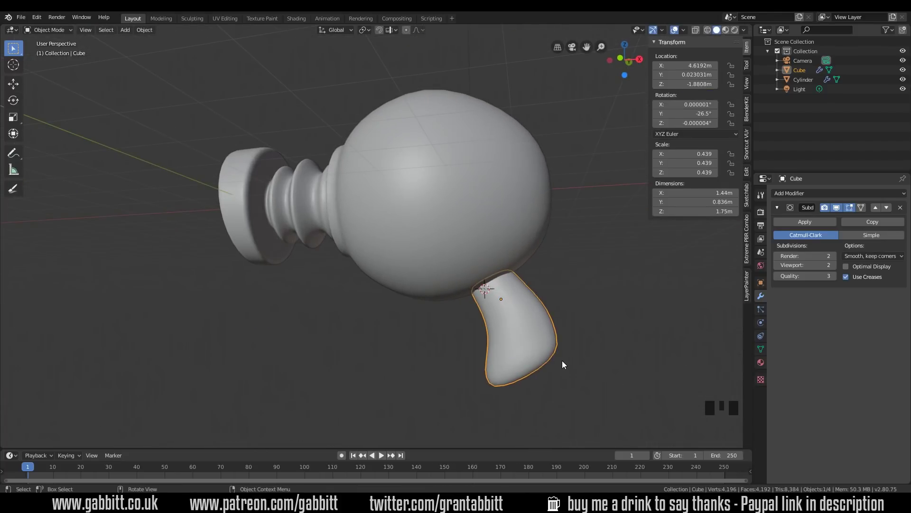
Step: Extrude the face loop at the handle's upper end in place and scale it up to form a flared rim
{"action": "key", "text": "KP_1"}
{"action": "scroll", "coordinate": [602, 336], "scroll_direction": "up", "scroll_amount": 3}
{"action": "middle_click_drag", "start_coordinate": [643, 363], "coordinate": [553, 299], "text": "shift"}
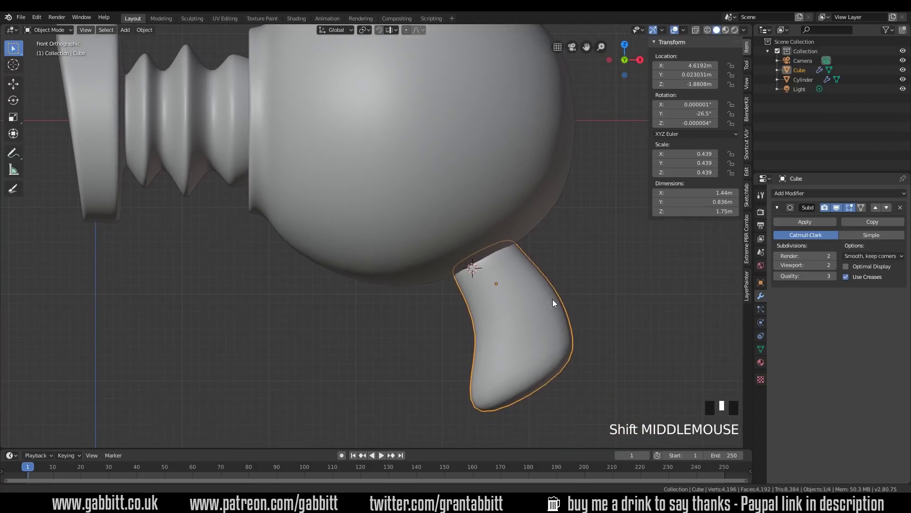
{"action": "key", "text": "Tab"}
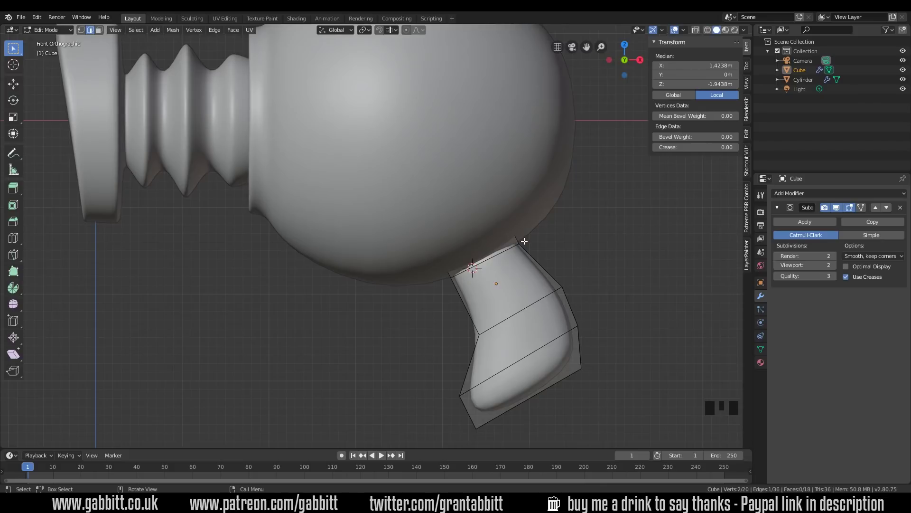
{"action": "key", "text": "3"}
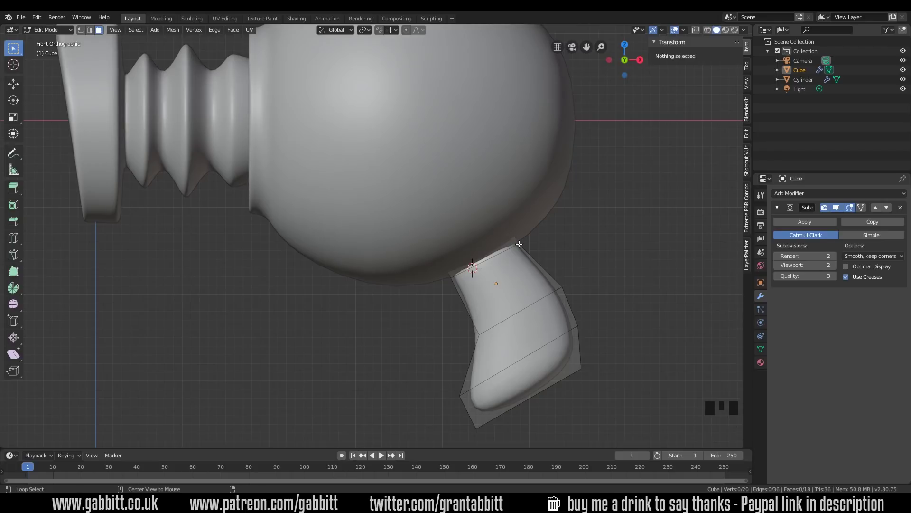
{"action": "left_click", "coordinate": [519, 240], "text": "alt"}
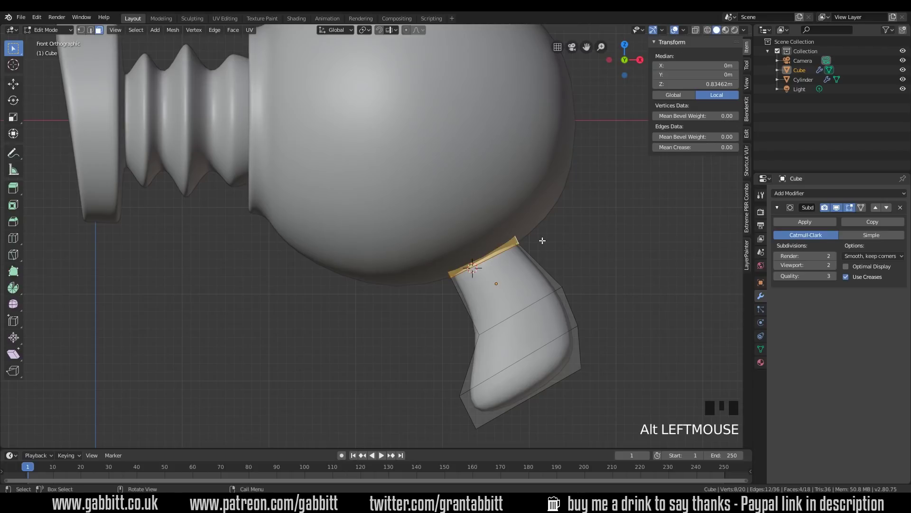
{"action": "key", "text": "e"}
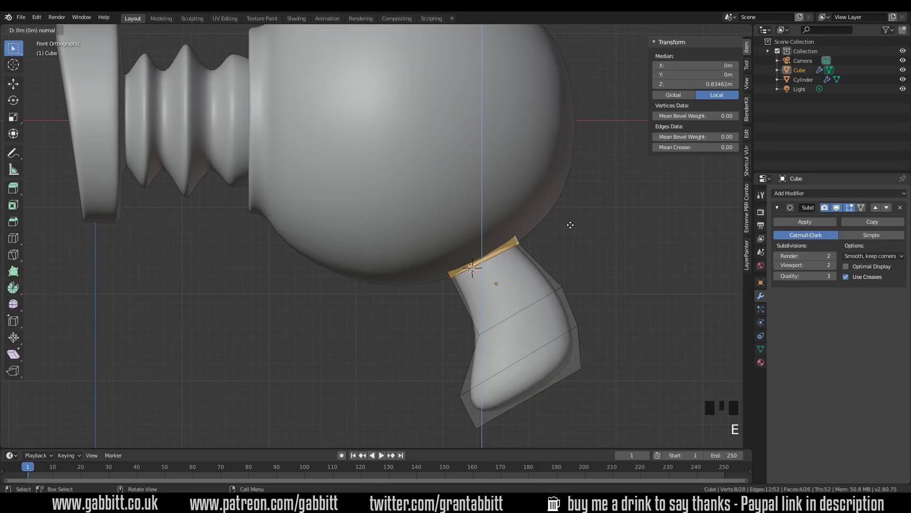
{"action": "right_click", "coordinate": [576, 223]}
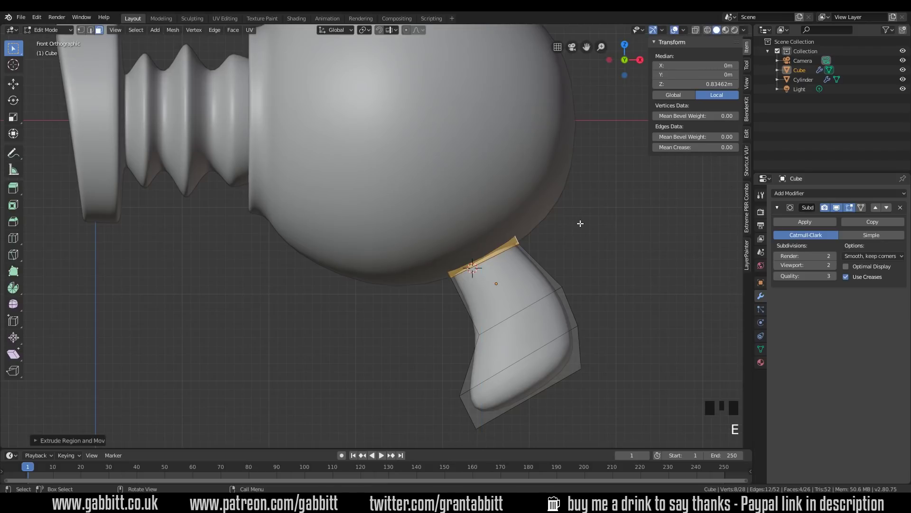
{"action": "key", "text": "s"}
{"action": "left_click", "coordinate": [610, 218]}
{"action": "middle_click_drag", "start_coordinate": [611, 218], "coordinate": [517, 257]}
{"action": "key", "text": "Tab"}
Step: Move all of the handle's geometry away from its origin in Edit Mode, and undo the move
{"action": "middle_click_drag", "start_coordinate": [459, 249], "coordinate": [399, 276]}
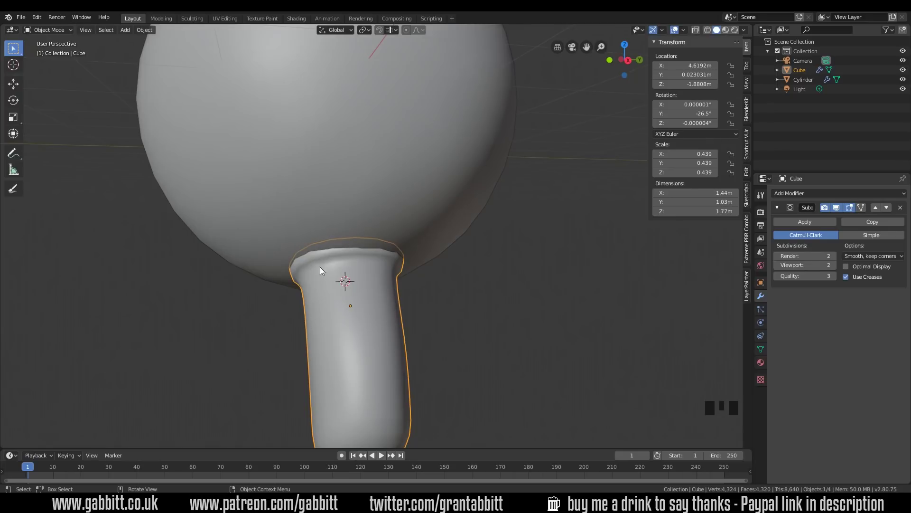
{"action": "scroll", "coordinate": [366, 211], "scroll_direction": "down", "scroll_amount": 2}
{"action": "mouse_move", "coordinate": [389, 264]}
{"action": "middle_mouse_down"}
{"action": "mouse_move", "coordinate": [392, 276]}
{"action": "mouse_move", "coordinate": [480, 278]}
{"action": "mouse_move", "coordinate": [492, 266]}
{"action": "mouse_move", "coordinate": [398, 277]}
{"action": "middle_mouse_up"}
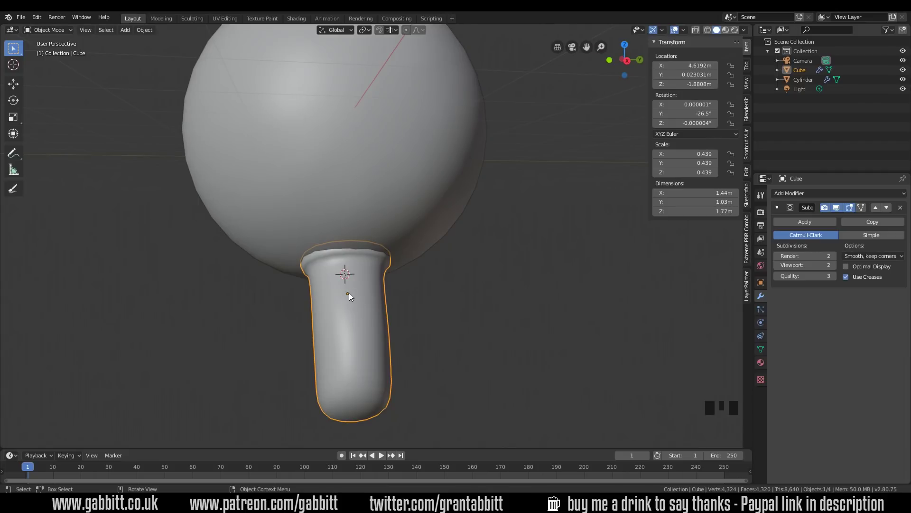
{"action": "key", "text": "Tab"}
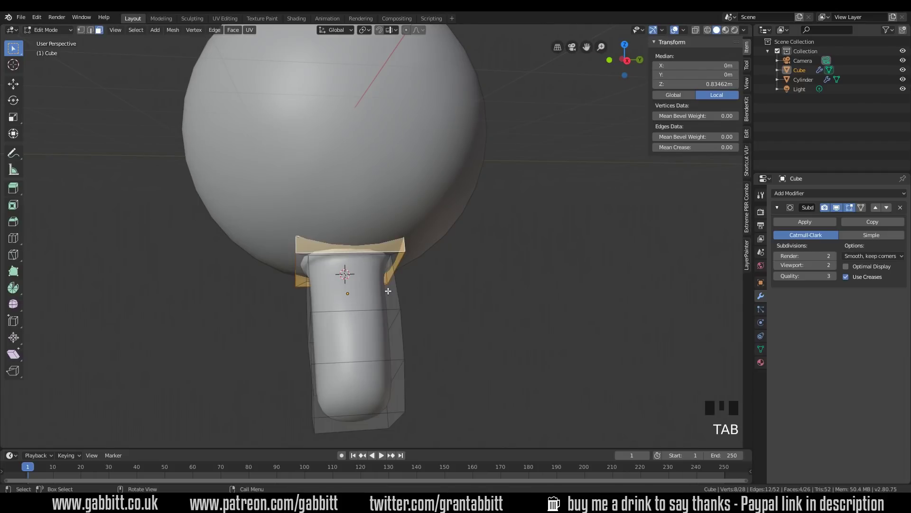
{"action": "key", "text": "a"}
{"action": "key", "text": "g"}
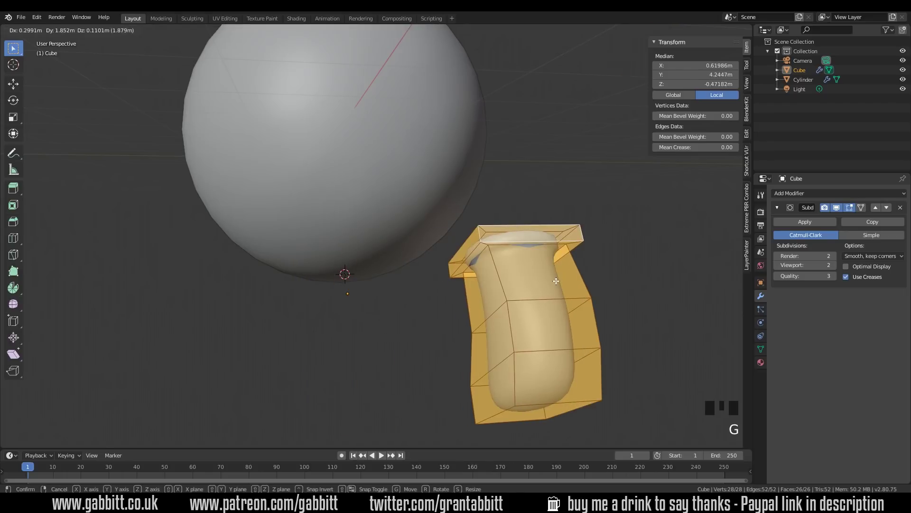
{"action": "left_click", "coordinate": [557, 280]}
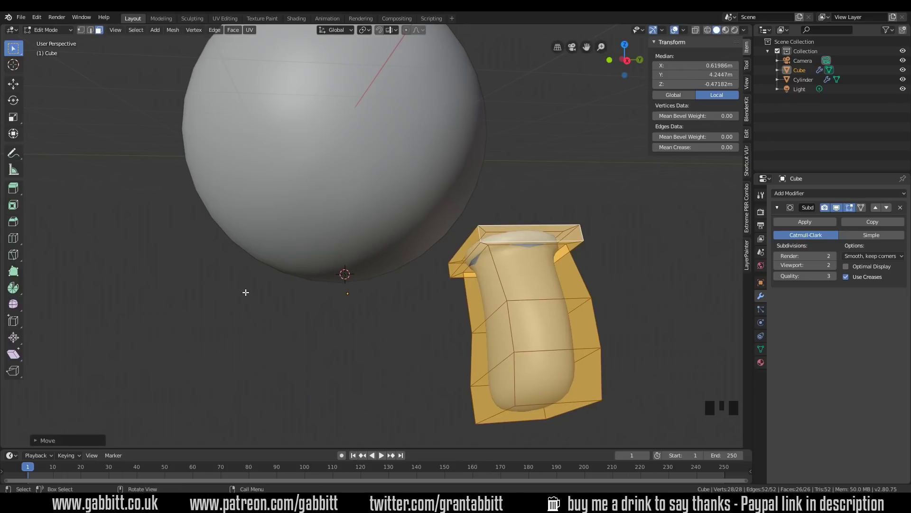
{"action": "key", "text": "ctrl+z"}
Step: Return to Object Mode and set the handle's origin to its geometry
{"action": "middle_click_drag", "start_coordinate": [408, 318], "coordinate": [510, 301]}
{"action": "key", "text": "Tab"}
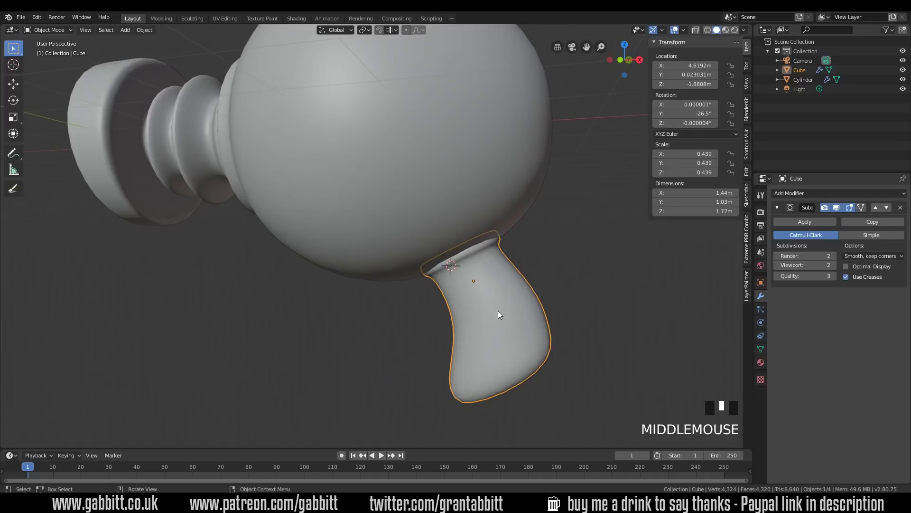
{"action": "right_click", "coordinate": [519, 282]}
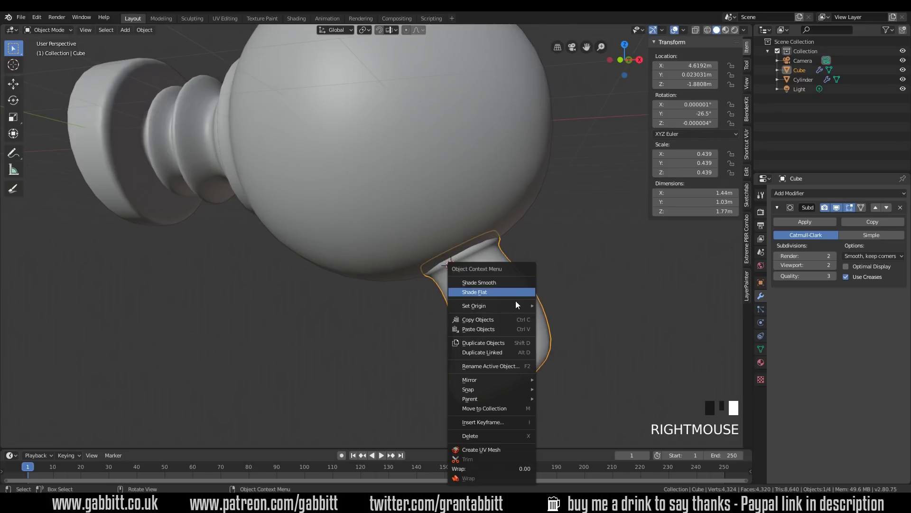
{"action": "mouse_move", "coordinate": [514, 304]}
{"action": "left_click", "coordinate": [582, 315]}
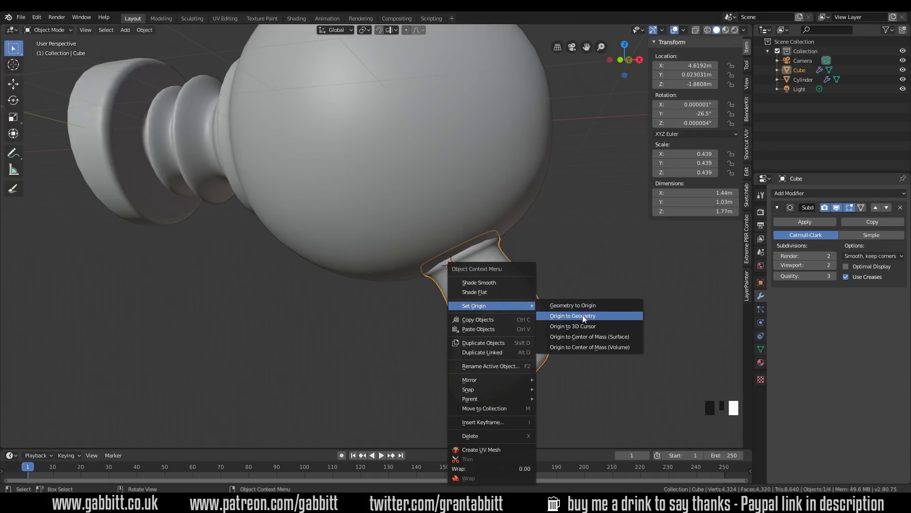
{"action": "middle_click_drag", "start_coordinate": [560, 313], "coordinate": [477, 314]}
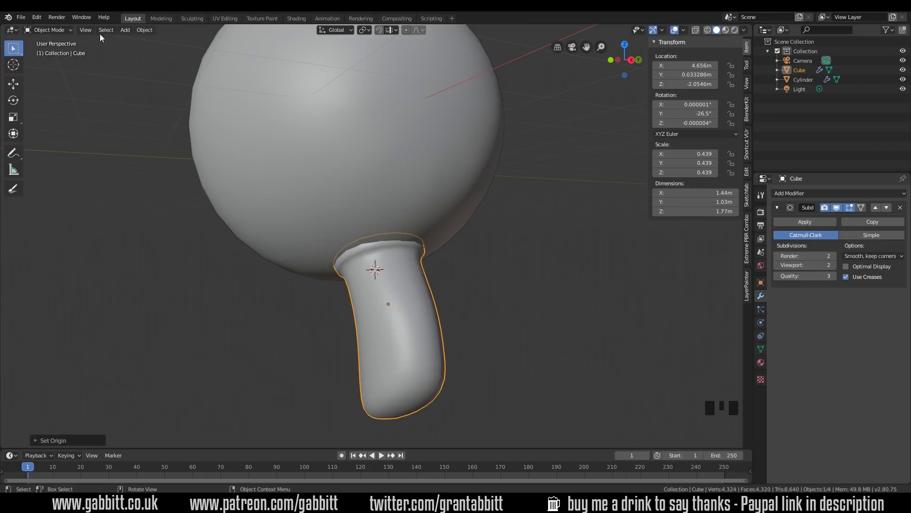
Step: Search the add-on preferences for "auto" to check whether Auto Mirror is enabled, and close the preferences
{"action": "left_click", "coordinate": [36, 17]}
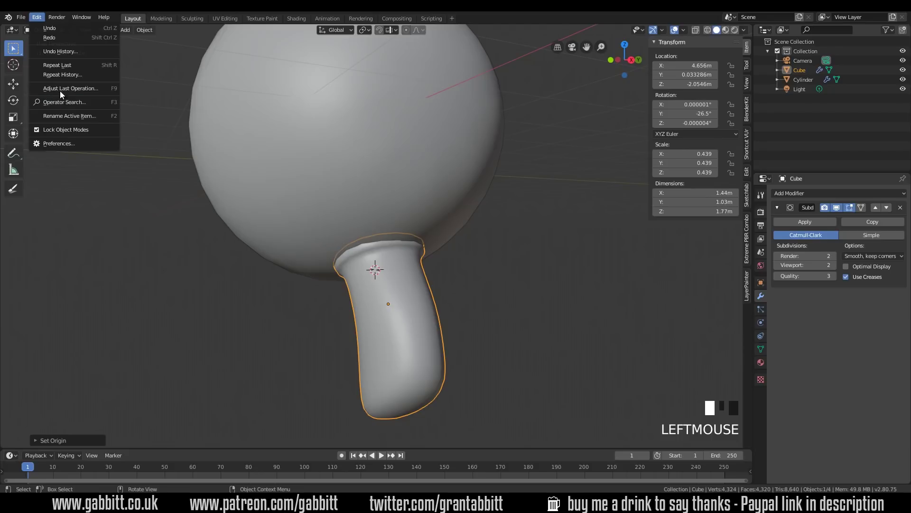
{"action": "left_click", "coordinate": [67, 142]}
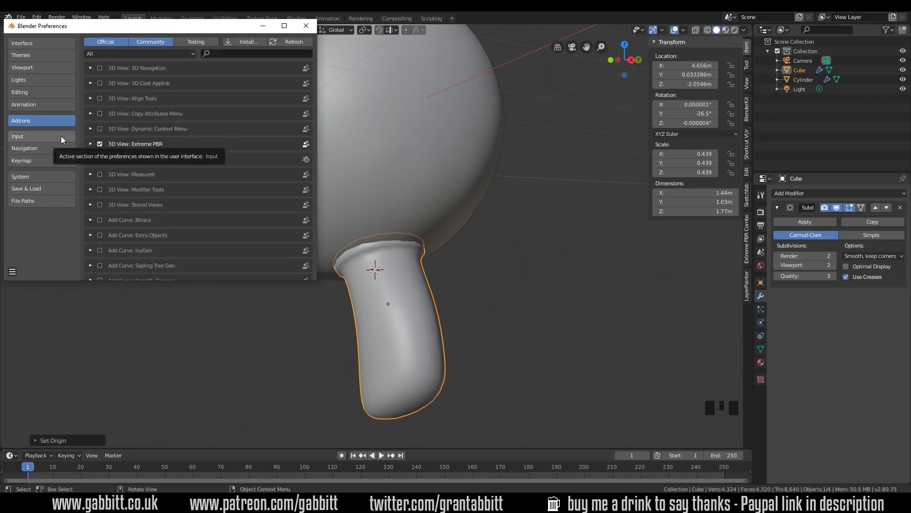
{"action": "left_click", "coordinate": [228, 54]}
{"action": "type", "text": "auto"}
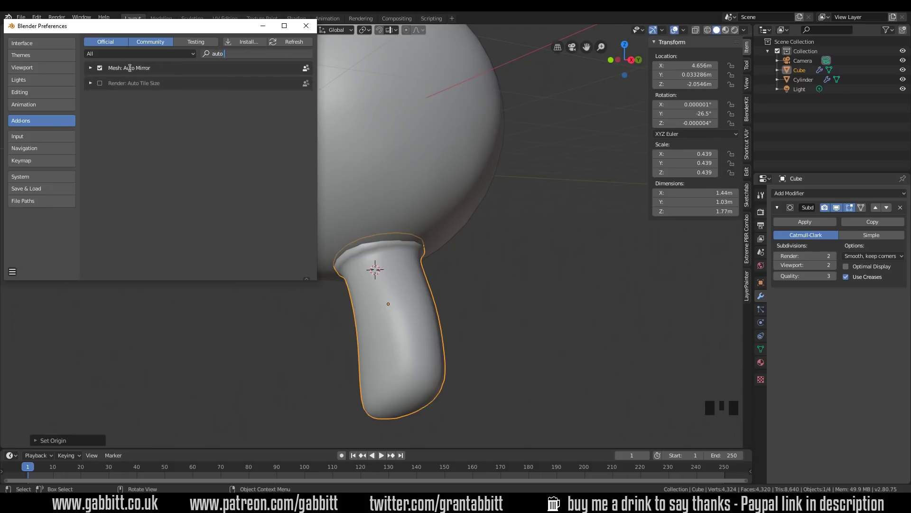
{"action": "left_click", "coordinate": [306, 25]}
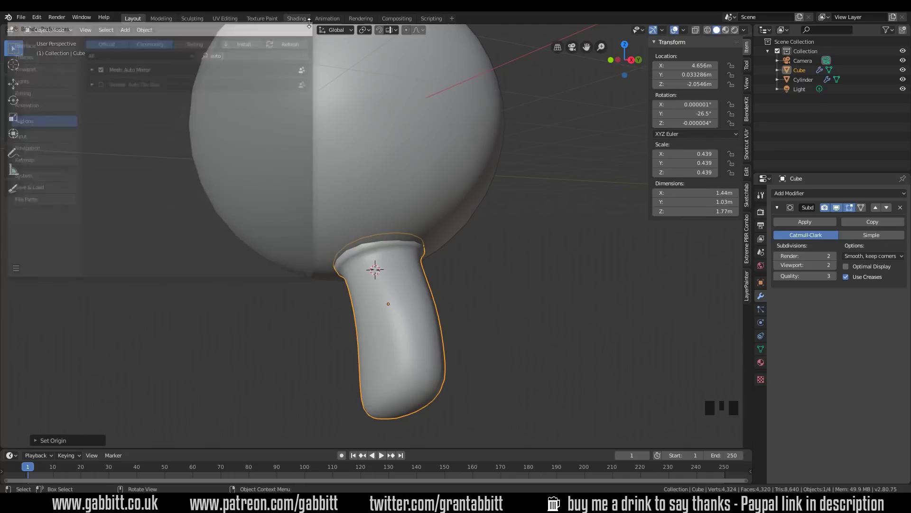
Step: Mirror the handle across its Y axis with Auto Mirror, and enter Edit Mode to inspect the remaining half
{"action": "left_click", "coordinate": [747, 171]}
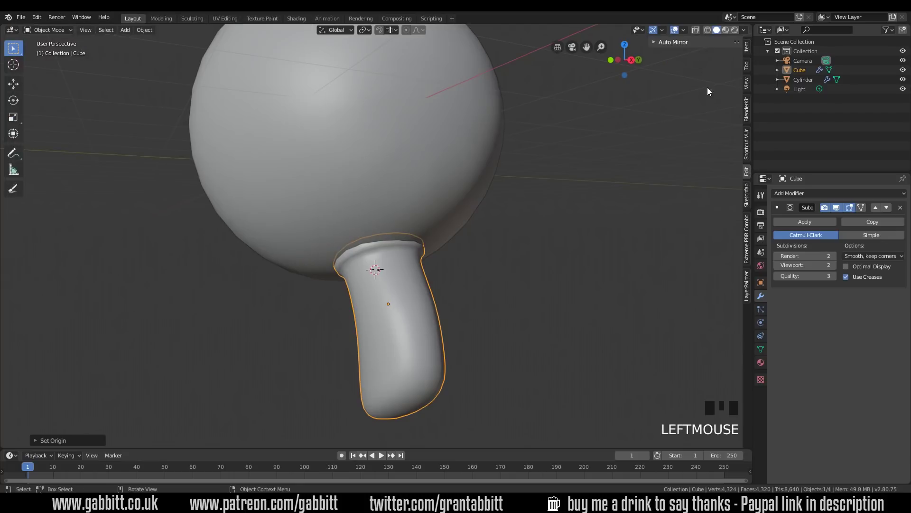
{"action": "left_click", "coordinate": [656, 41]}
{"action": "scroll", "coordinate": [548, 175], "scroll_direction": "down", "scroll_amount": 3}
{"action": "middle_click_drag", "start_coordinate": [548, 175], "coordinate": [491, 206]}
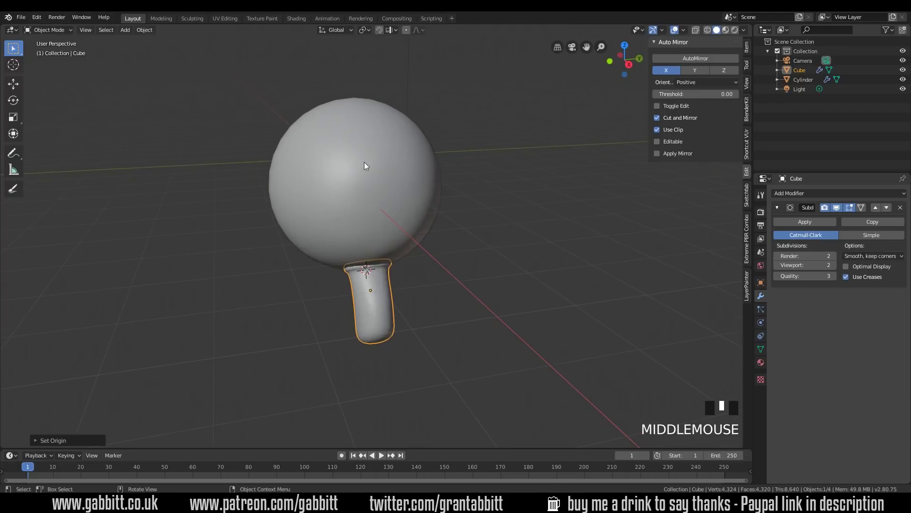
{"action": "left_click", "coordinate": [694, 71]}
{"action": "left_click", "coordinate": [696, 59]}
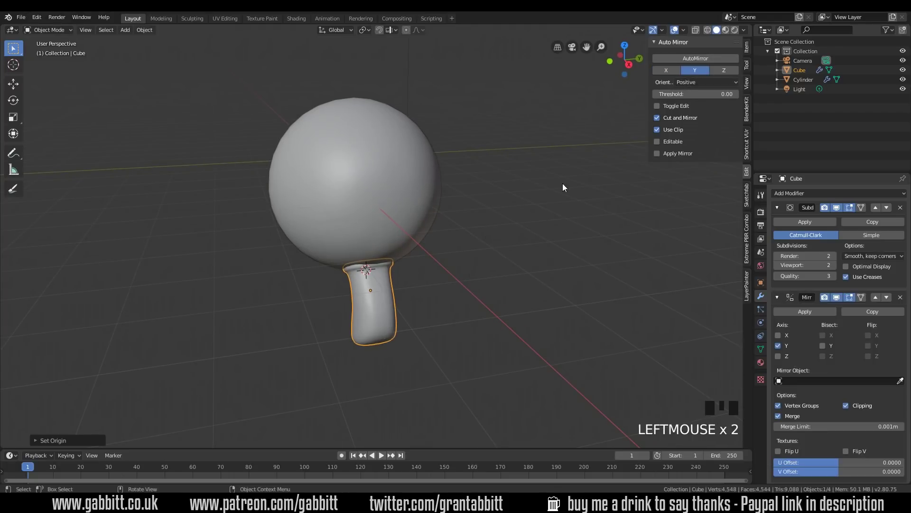
{"action": "key", "text": "Tab"}
{"action": "middle_click_drag", "start_coordinate": [563, 183], "coordinate": [417, 307]}
{"action": "scroll", "coordinate": [414, 292], "scroll_direction": "up", "scroll_amount": 2}
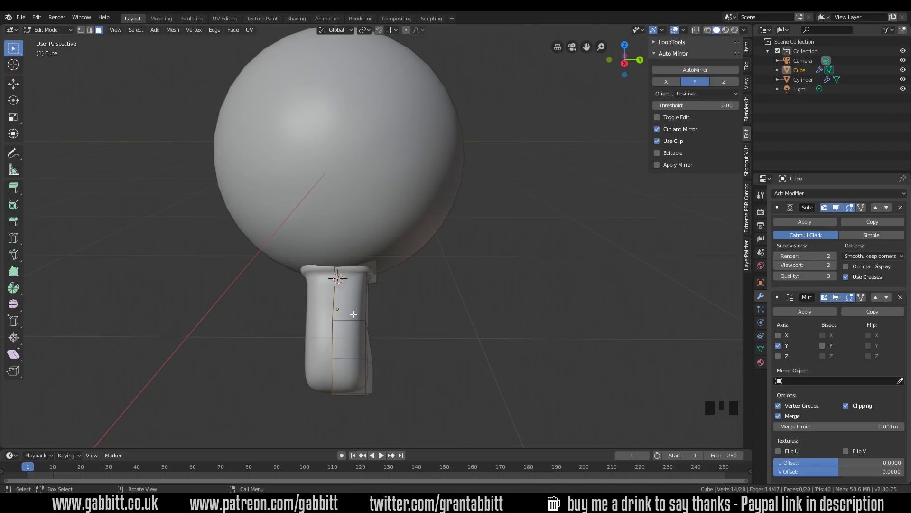
{"action": "mouse_move", "coordinate": [317, 320]}
{"action": "middle_mouse_down"}
{"action": "mouse_move", "coordinate": [543, 299]}
{"action": "mouse_move", "coordinate": [331, 317]}
{"action": "middle_mouse_up"}
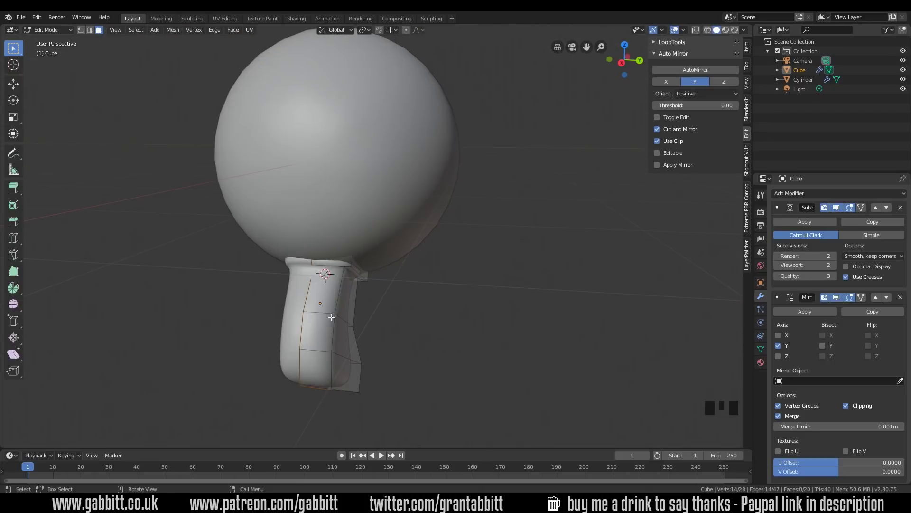
Step: Select the horizontal edge loop around the middle of the handle and scale it to adjust the grip's thickness
{"action": "key", "text": "2"}
{"action": "left_click", "coordinate": [415, 315], "text": "alt"}
{"action": "middle_click_drag", "start_coordinate": [415, 315], "coordinate": [449, 317]}
{"action": "key", "text": "s"}
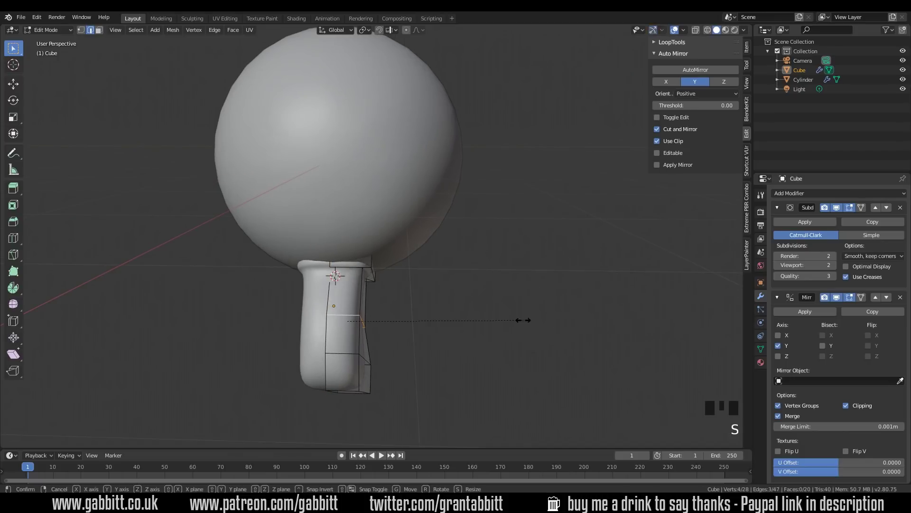
{"action": "left_click", "coordinate": [480, 320]}
{"action": "middle_click_drag", "start_coordinate": [263, 328], "coordinate": [263, 300]}
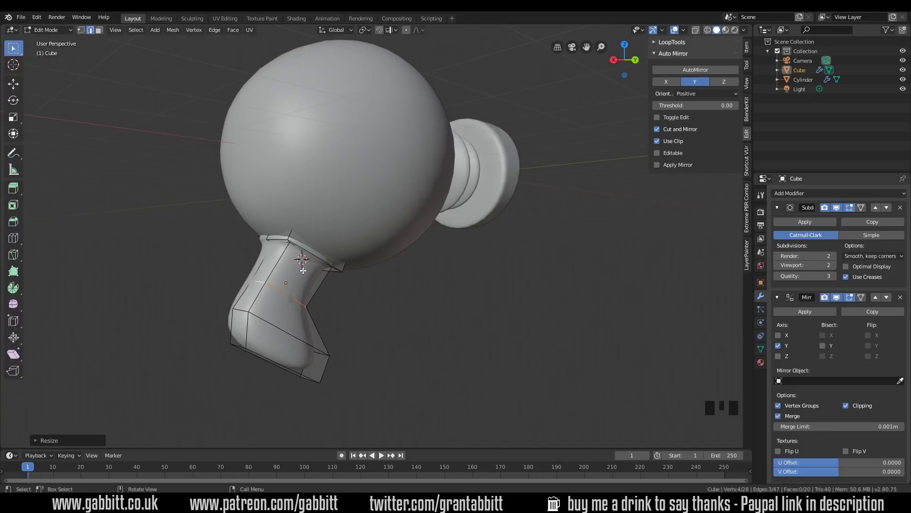
Step: Add a lengthwise loop cut along the handle and move its bottom edge about 0.19 m down along local Z
{"action": "key", "text": "ctrl+r"}
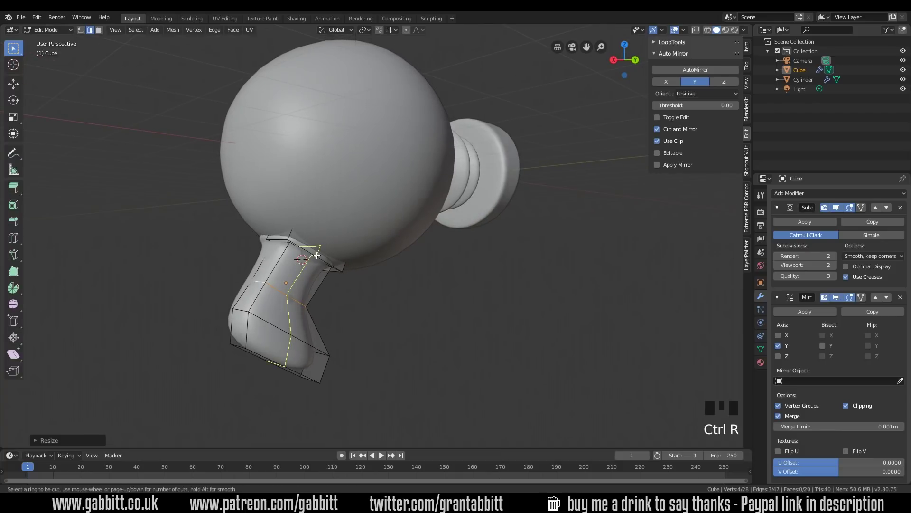
{"action": "left_click", "coordinate": [302, 259]}
{"action": "middle_click_drag", "start_coordinate": [326, 372], "coordinate": [256, 350]}
{"action": "left_click", "coordinate": [265, 350]}
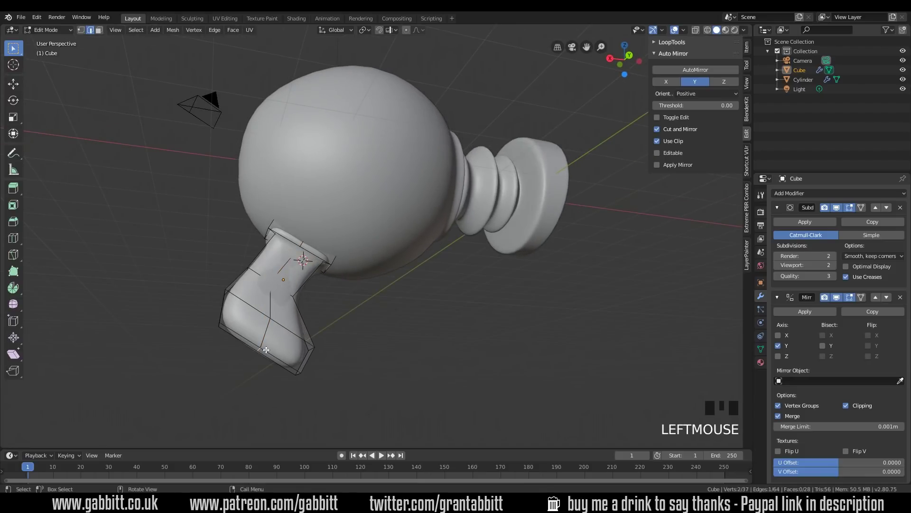
{"action": "key", "text": "g"}
{"action": "key", "text": "z"}
{"action": "key", "text": "z"}
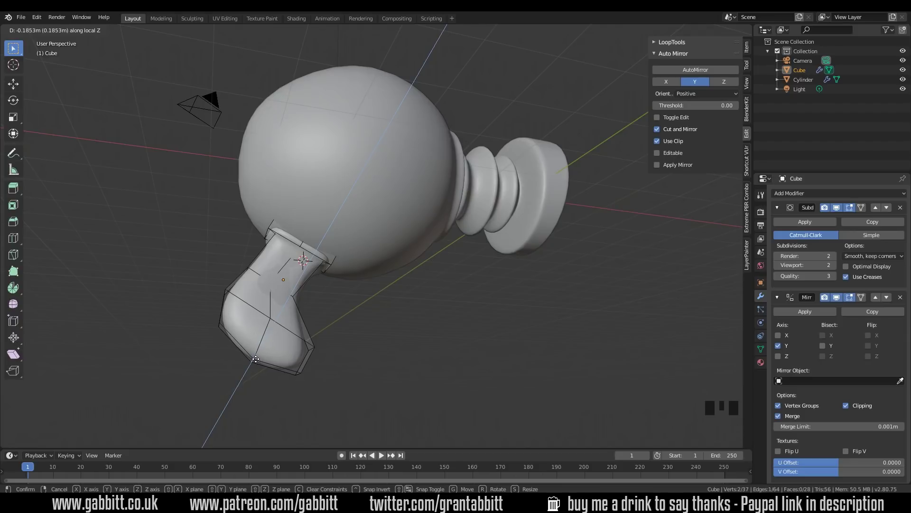
{"action": "left_click", "coordinate": [256, 358]}
Step: Slide the lengthwise edge loop at the handle's back corner inward by a factor of about 0.28
{"action": "middle_click_drag", "start_coordinate": [255, 359], "coordinate": [353, 209]}
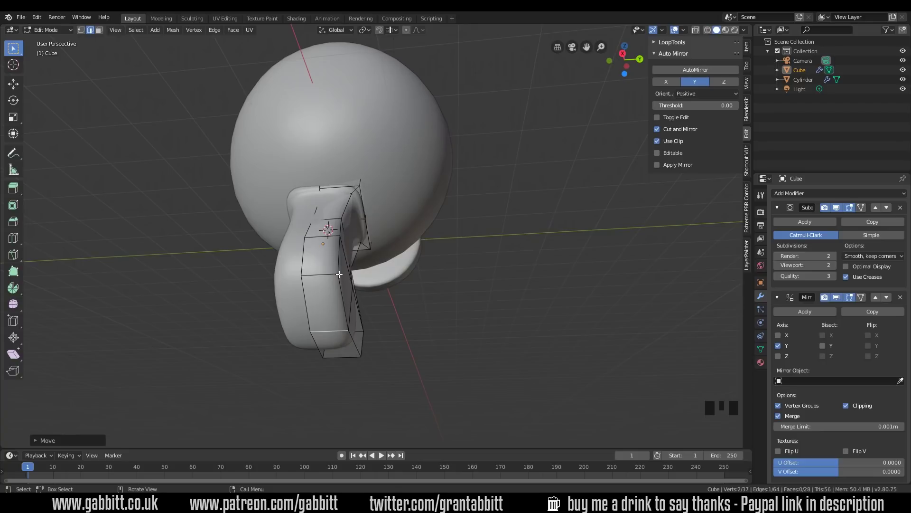
{"action": "key", "text": "2"}
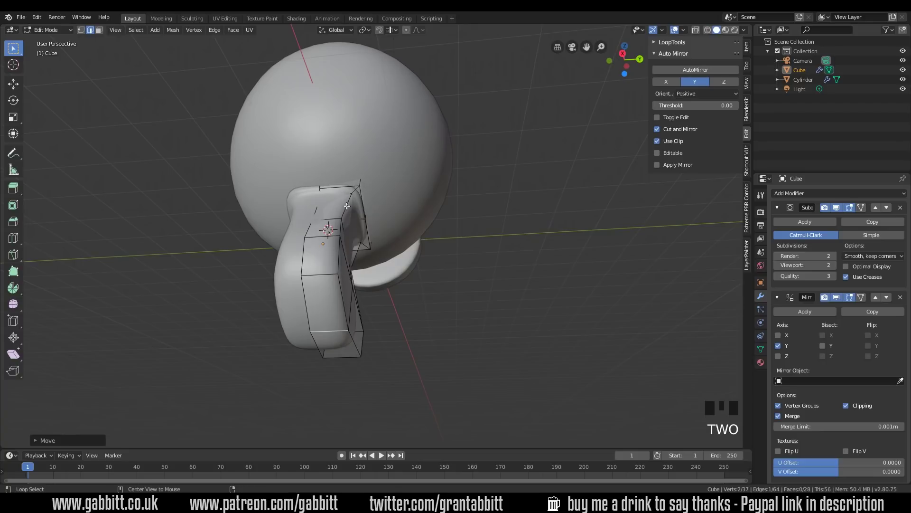
{"action": "left_click", "coordinate": [346, 206], "text": "alt"}
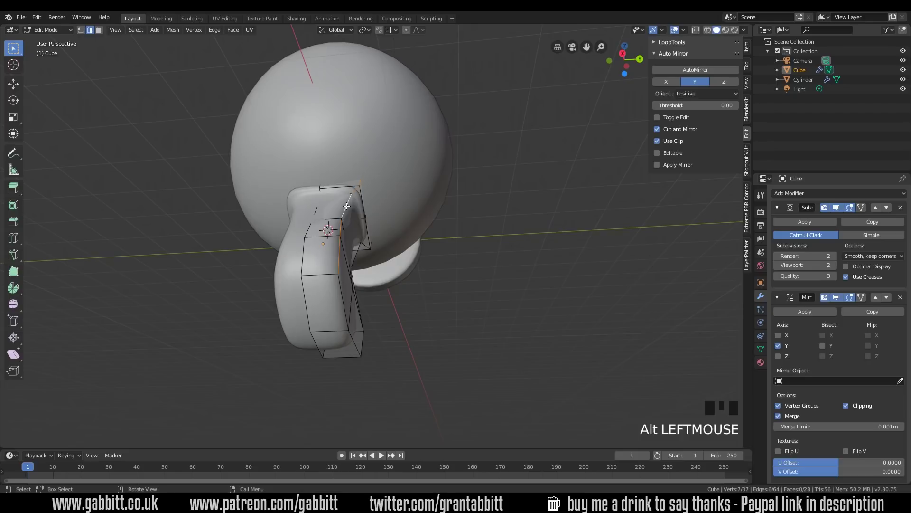
{"action": "key", "text": "g"}
{"action": "key", "text": "g"}
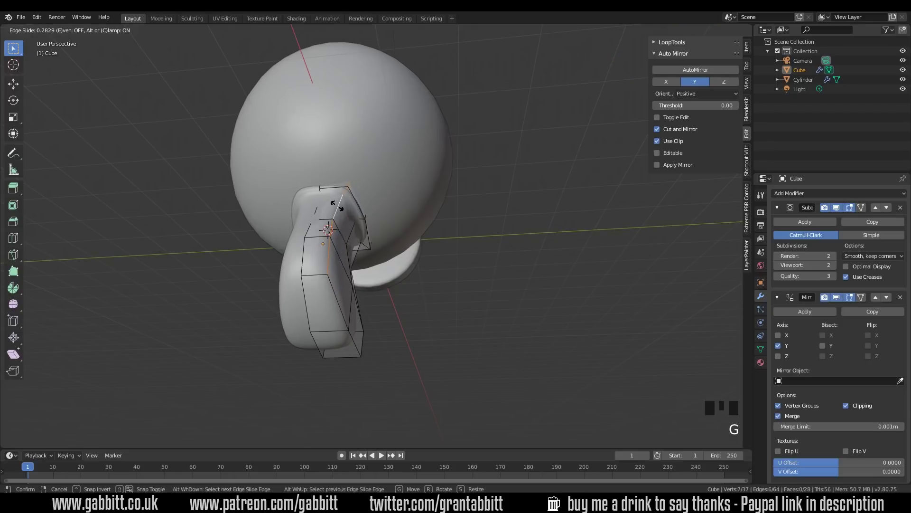
{"action": "left_click", "coordinate": [335, 209]}
{"action": "middle_click_drag", "start_coordinate": [335, 209], "coordinate": [377, 277]}
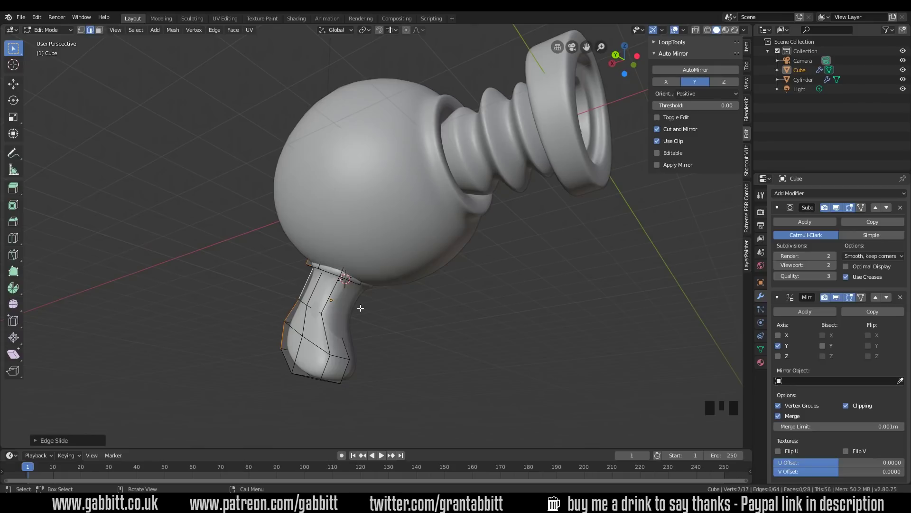
Step: Select the side edges in the middle of the handle's rim and move them about 0.08 m down along local Z
{"action": "mouse_move", "coordinate": [343, 288]}
{"action": "middle_mouse_down"}
{"action": "mouse_move", "coordinate": [393, 285]}
{"action": "mouse_move", "coordinate": [350, 282]}
{"action": "middle_mouse_up"}
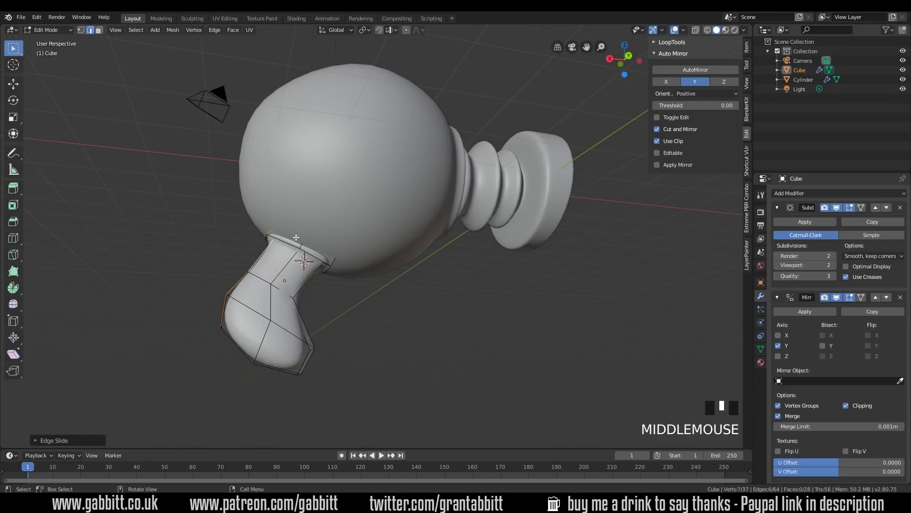
{"action": "left_click_drag", "start_coordinate": [289, 231], "coordinate": [313, 257]}
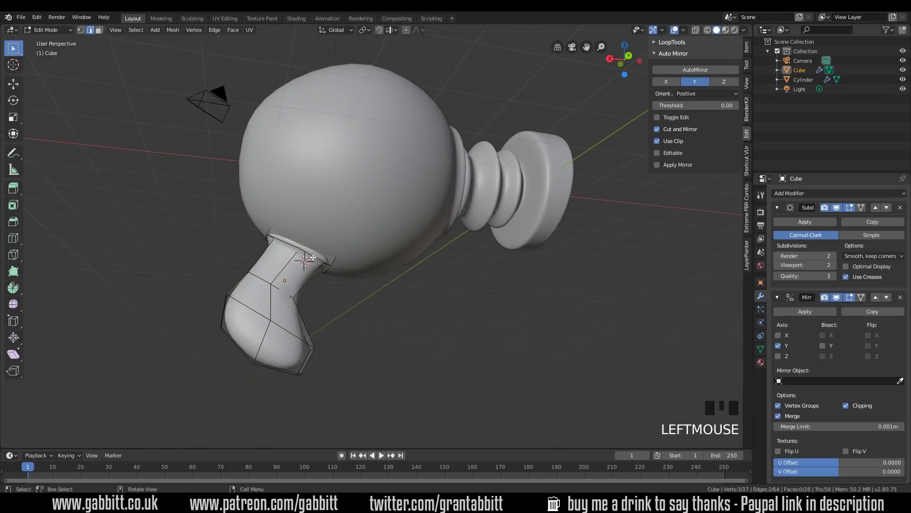
{"action": "key", "text": "g"}
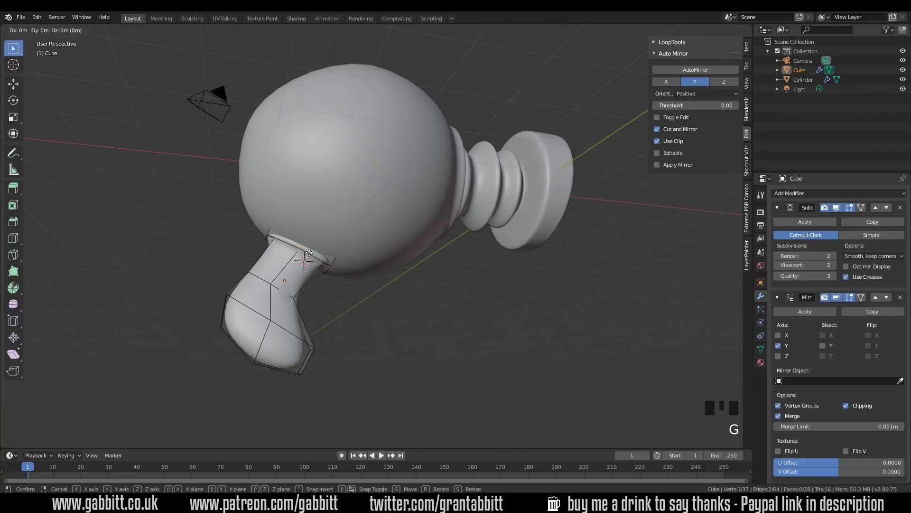
{"action": "key", "text": "z"}
{"action": "key", "text": "z"}
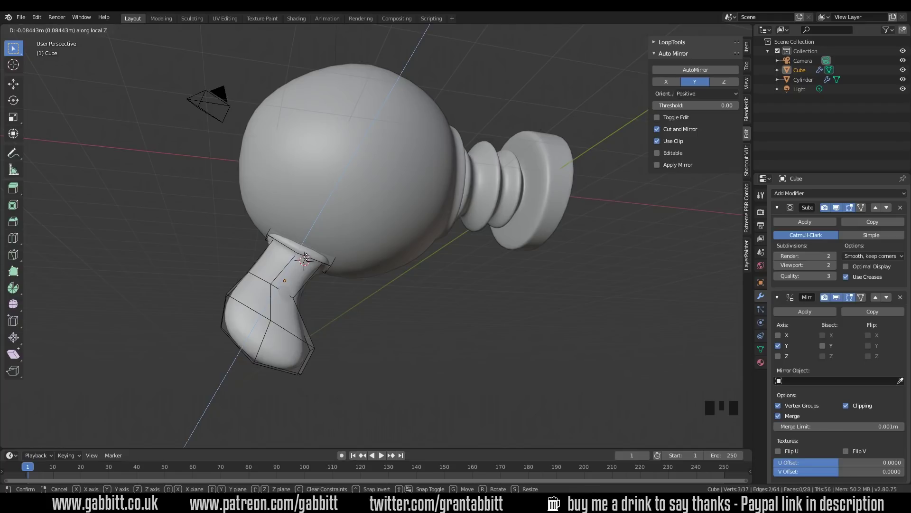
{"action": "left_click", "coordinate": [305, 258]}
{"action": "middle_click_drag", "start_coordinate": [303, 260], "coordinate": [301, 265]}
{"action": "middle_click_drag", "start_coordinate": [293, 270], "coordinate": [294, 250]}
Step: Select the back corner of the handle's rim and move it about 0.03 m down along local Z
{"action": "left_click_drag", "start_coordinate": [245, 253], "coordinate": [284, 230]}
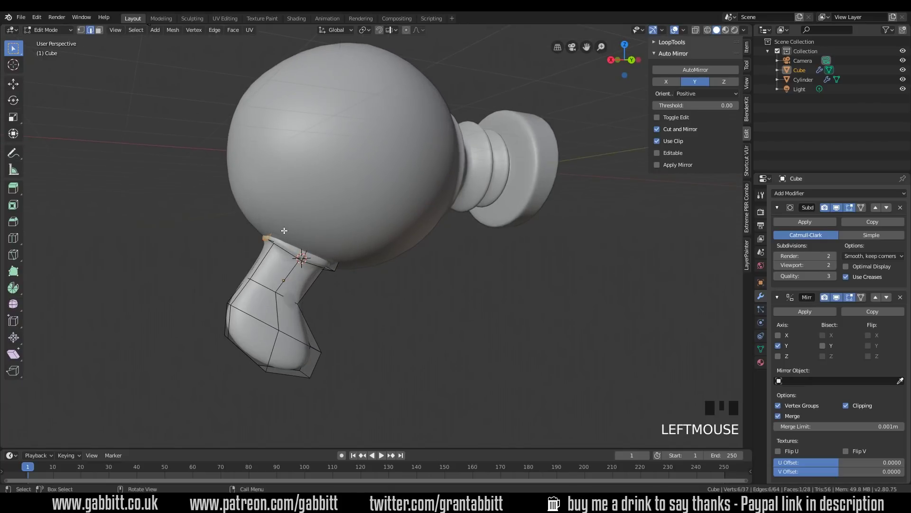
{"action": "middle_click_drag", "start_coordinate": [284, 231], "coordinate": [286, 233]}
{"action": "key", "text": "g"}
{"action": "key", "text": "z"}
{"action": "key", "text": "z"}
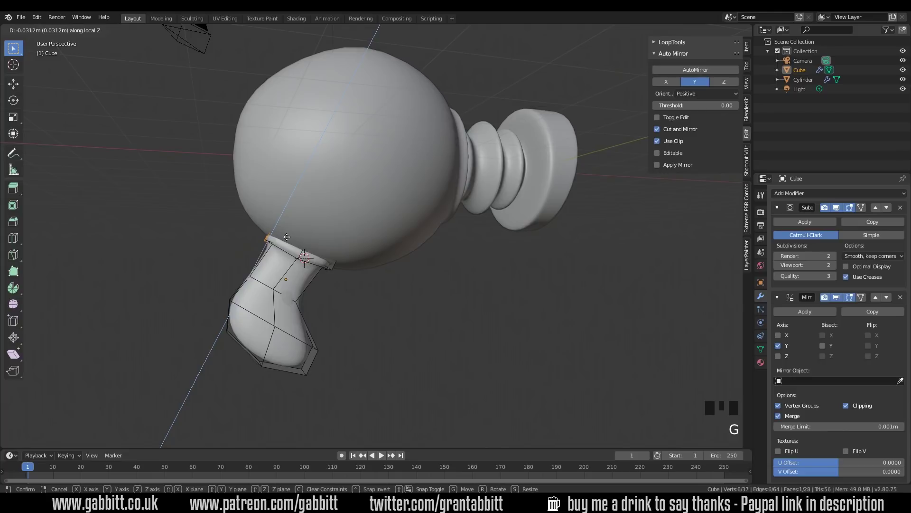
{"action": "left_click", "coordinate": [286, 237]}
{"action": "middle_click_drag", "start_coordinate": [286, 237], "coordinate": [351, 280]}
Step: Select the front edge of the handle's rim and move it about 0.03 m down along local Z
{"action": "scroll", "coordinate": [373, 296], "scroll_direction": "up", "scroll_amount": 3}
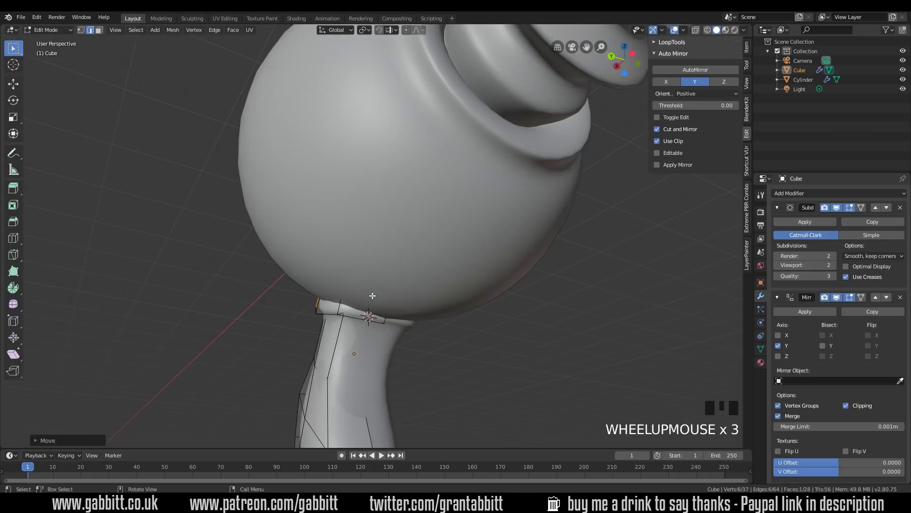
{"action": "left_click", "coordinate": [378, 308]}
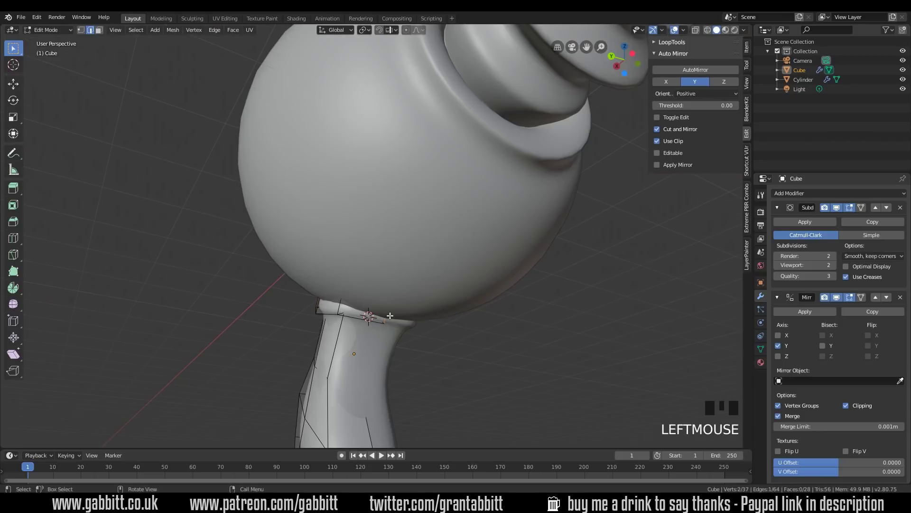
{"action": "key", "text": "g"}
{"action": "key", "text": "z"}
{"action": "key", "text": "z"}
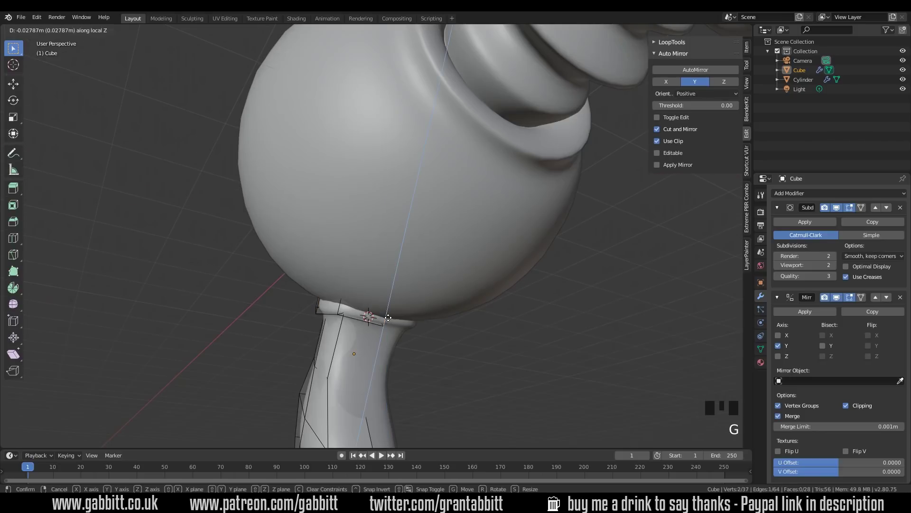
{"action": "left_click", "coordinate": [387, 318]}
Step: Adjust the edges at the back centre of the handle's rim along local Z, and return to Object Mode
{"action": "middle_click_drag", "start_coordinate": [388, 317], "coordinate": [257, 228]}
{"action": "left_click_drag", "start_coordinate": [257, 229], "coordinate": [287, 275]}
{"action": "key", "text": "g"}
{"action": "key", "text": "z"}
{"action": "key", "text": "z"}
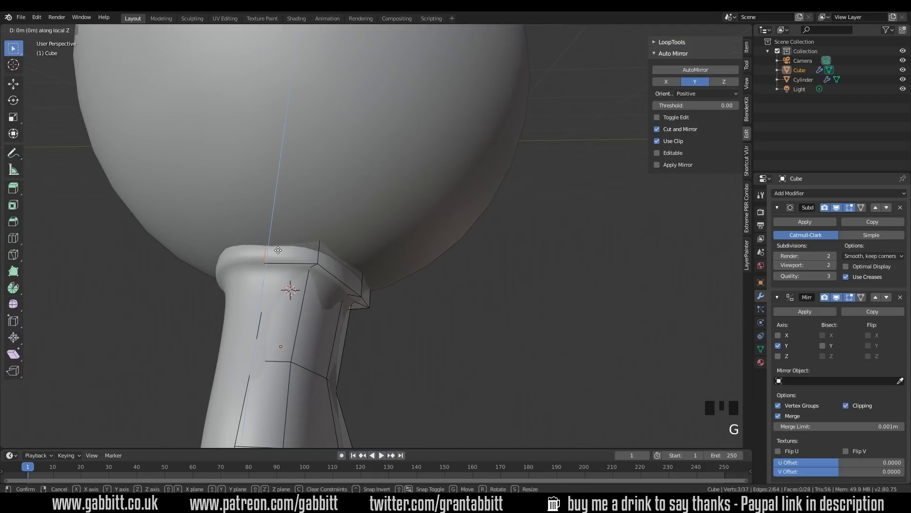
{"action": "left_click", "coordinate": [278, 252]}
{"action": "key", "text": "Tab"}
{"action": "middle_click_drag", "start_coordinate": [441, 309], "coordinate": [427, 255]}
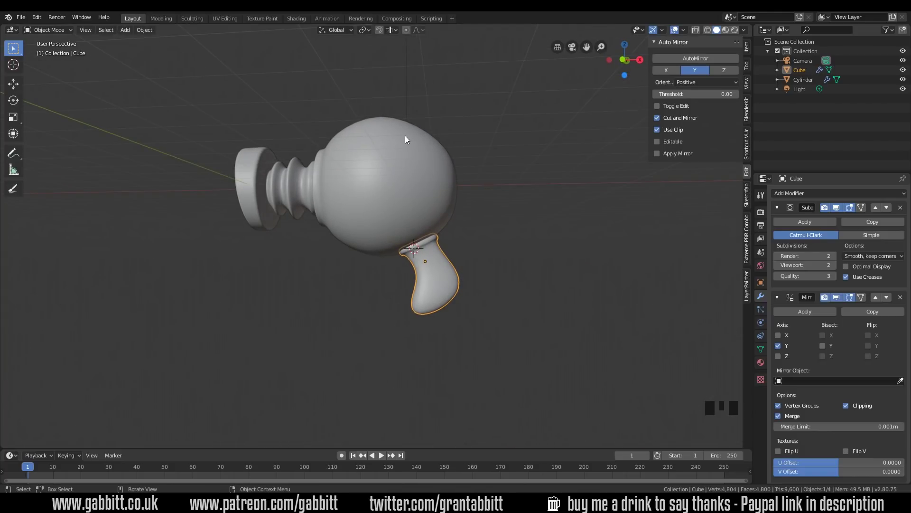
{"action": "middle_click_drag", "start_coordinate": [438, 177], "coordinate": [444, 188]}
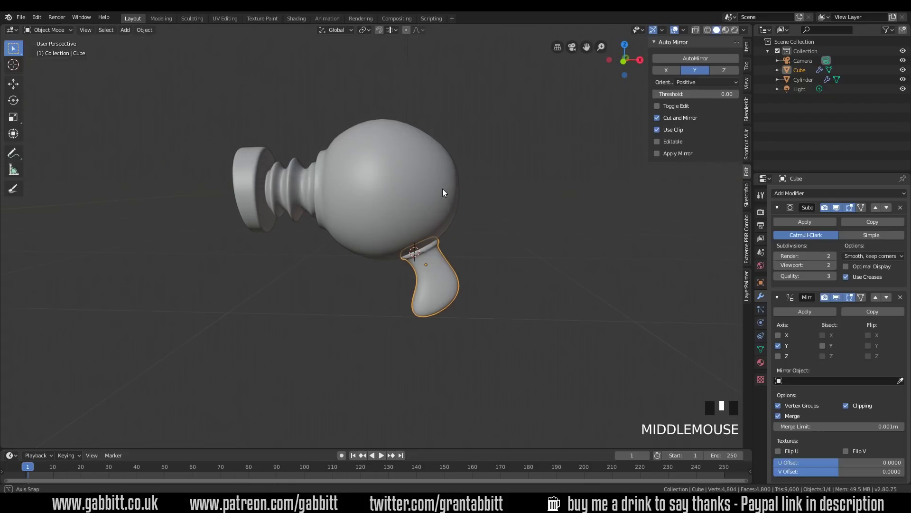
Step: Try sliding the edge loop around the middle of the round body slightly towards the barrel, and check the shape in Object Mode
{"action": "left_click", "coordinate": [398, 175]}
{"action": "key", "text": "Tab"}
{"action": "left_click", "coordinate": [404, 169], "text": "alt"}
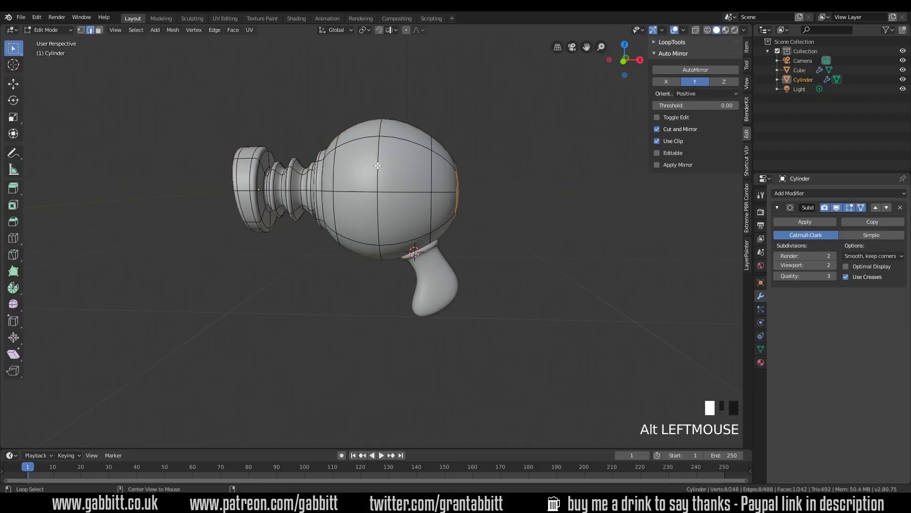
{"action": "key", "text": "g"}
{"action": "key", "text": "g"}
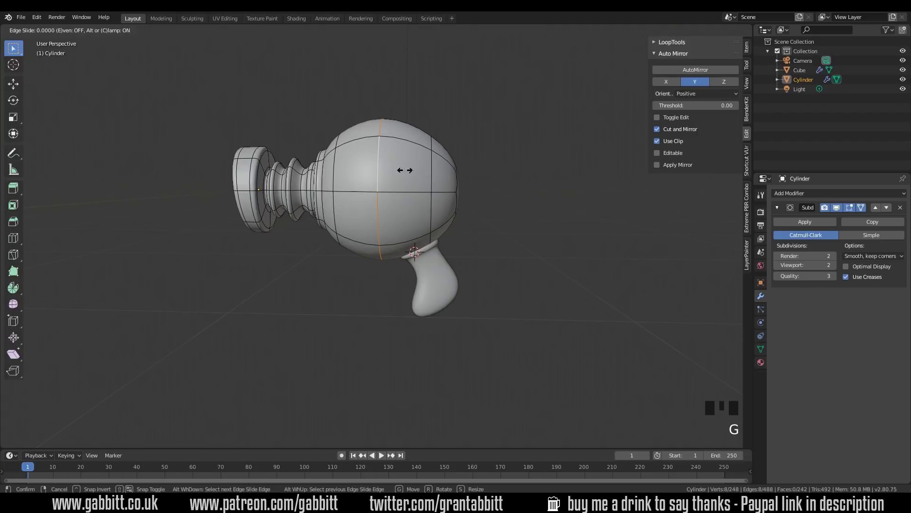
{"action": "left_click", "coordinate": [407, 204]}
{"action": "middle_click_drag", "start_coordinate": [407, 204], "coordinate": [432, 234]}
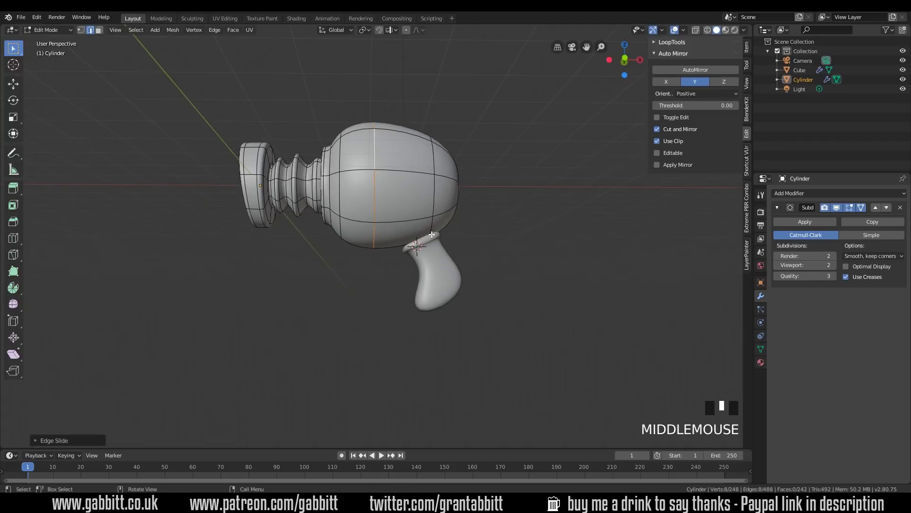
{"action": "middle_click_drag", "start_coordinate": [440, 202], "coordinate": [439, 220]}
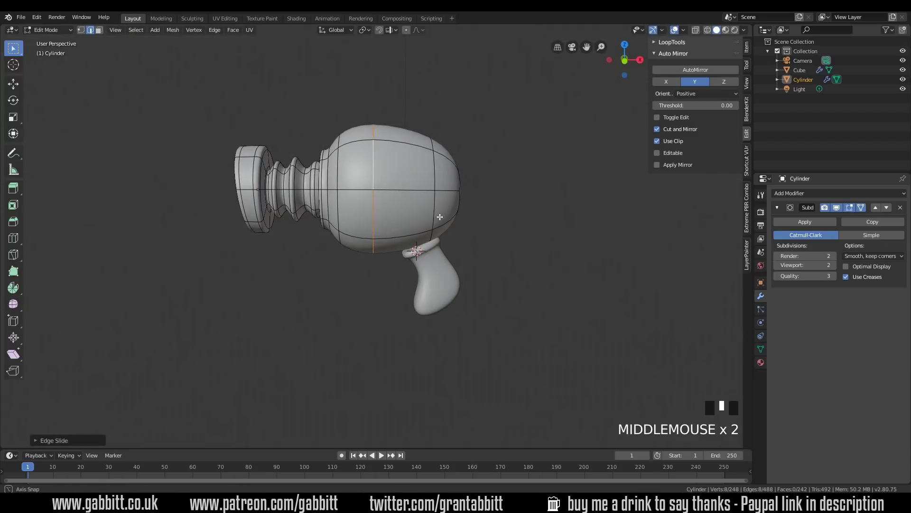
{"action": "key", "text": "Tab"}
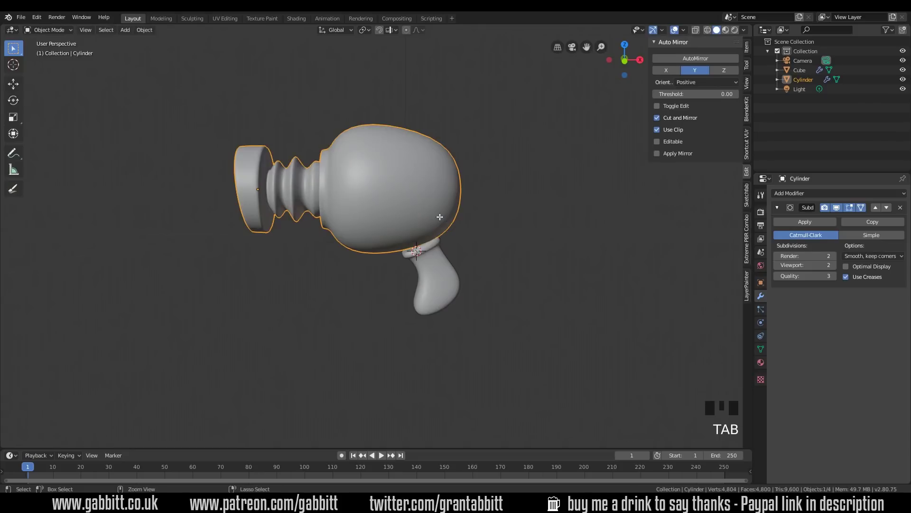
Step: Undo the edge slide on the body and return to Object Mode
{"action": "key", "text": "ctrl+z"}
{"action": "key", "text": "ctrl+z"}
{"action": "middle_click_drag", "start_coordinate": [440, 217], "coordinate": [492, 244]}
{"action": "key", "text": "Tab"}
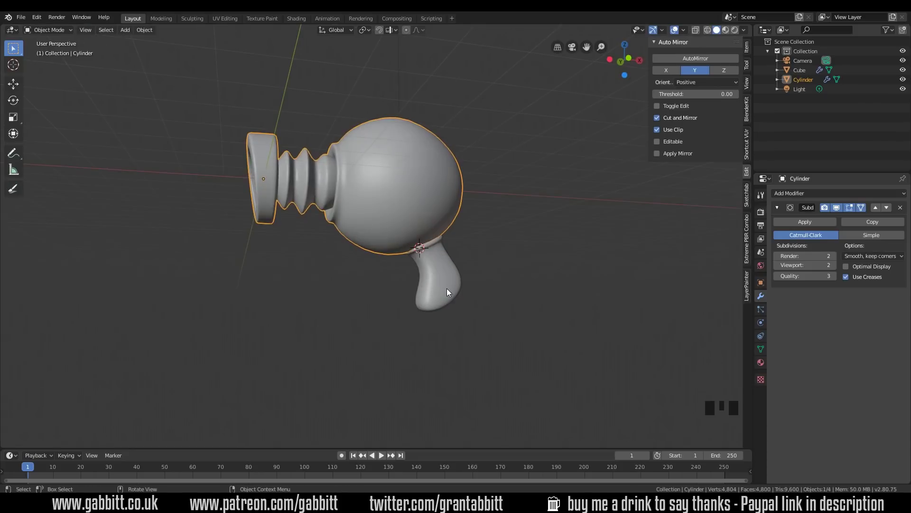
Step: Place the 3D cursor at the front of the handle just below the body and add a cube there
{"action": "scroll", "coordinate": [450, 294], "scroll_direction": "up", "scroll_amount": 3}
{"action": "middle_click_drag", "start_coordinate": [468, 295], "coordinate": [442, 253], "text": "shift"}
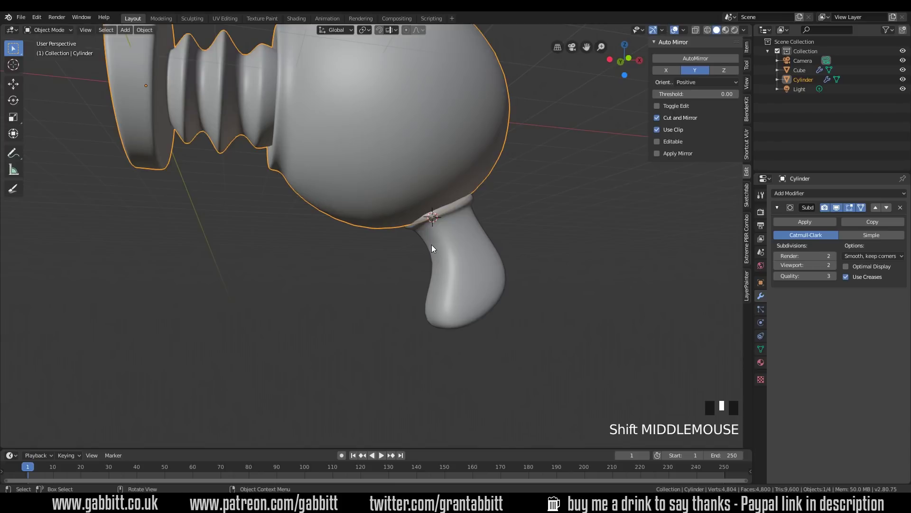
{"action": "right_click", "coordinate": [432, 244], "text": "shift"}
{"action": "key", "text": "shift+a"}
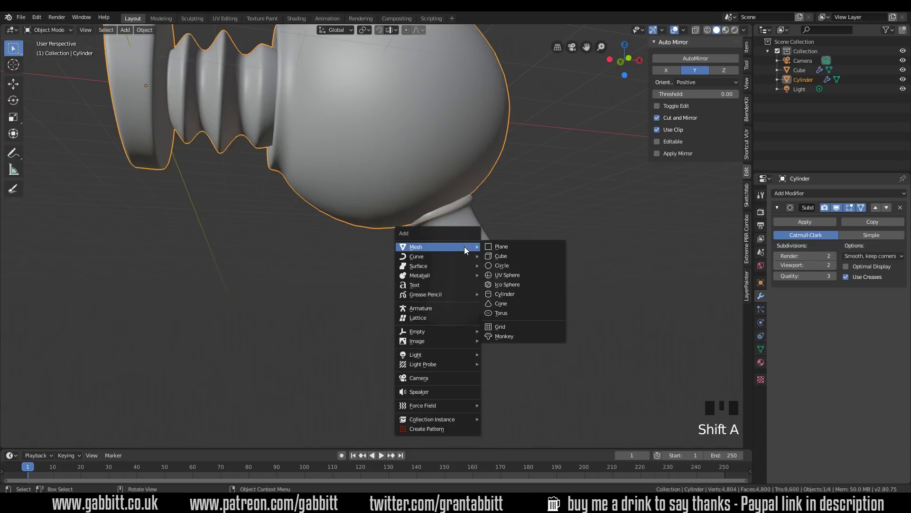
{"action": "left_click", "coordinate": [502, 256]}
Step: Scale the new cube down to a small trigger block and stretch it along the Z axis
{"action": "middle_click_drag", "start_coordinate": [506, 255], "coordinate": [619, 243]}
{"action": "key", "text": "s"}
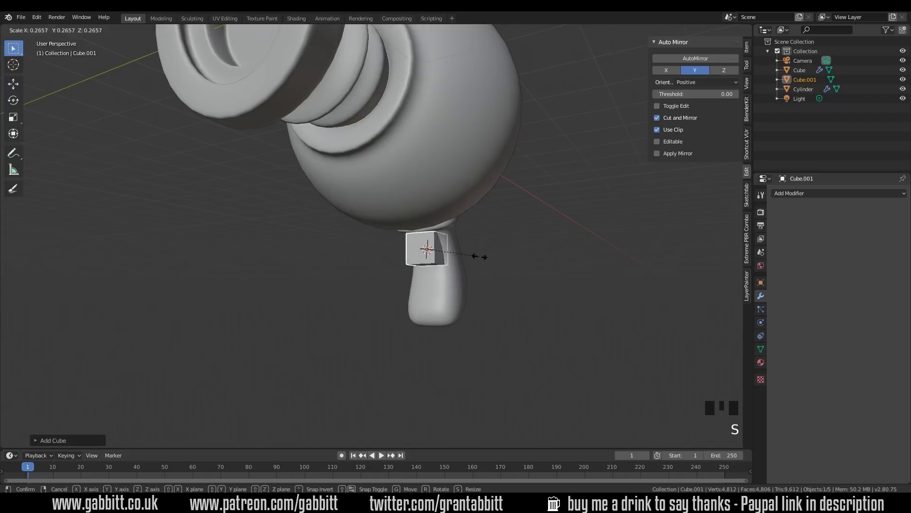
{"action": "left_click", "coordinate": [473, 234]}
{"action": "key", "text": "s"}
{"action": "key", "text": "z"}
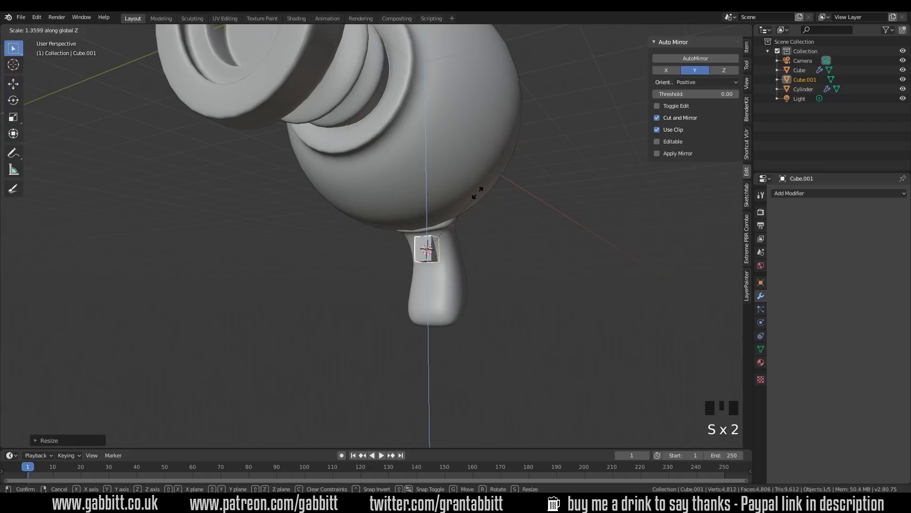
{"action": "left_click", "coordinate": [477, 167]}
Step: Move the trigger block slightly down against the front of the handle
{"action": "middle_click_drag", "start_coordinate": [477, 168], "coordinate": [423, 247]}
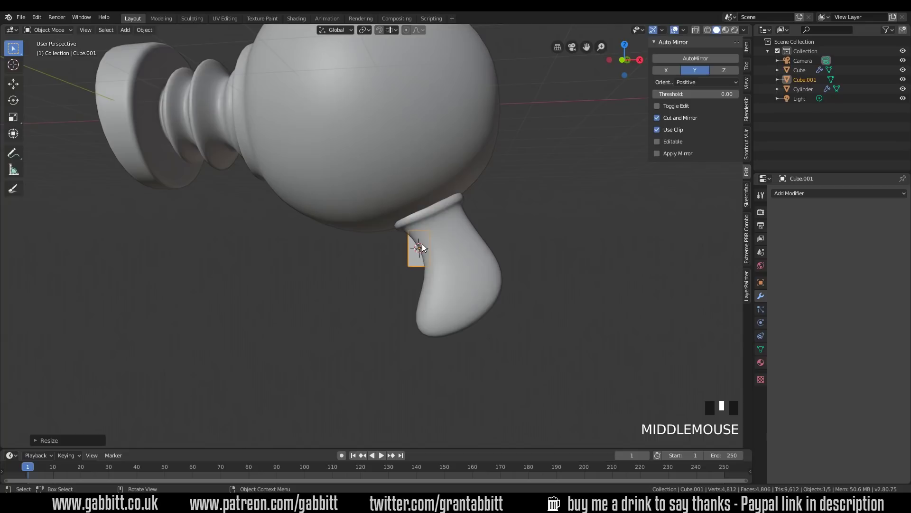
{"action": "key", "text": "g"}
{"action": "left_click", "coordinate": [421, 249]}
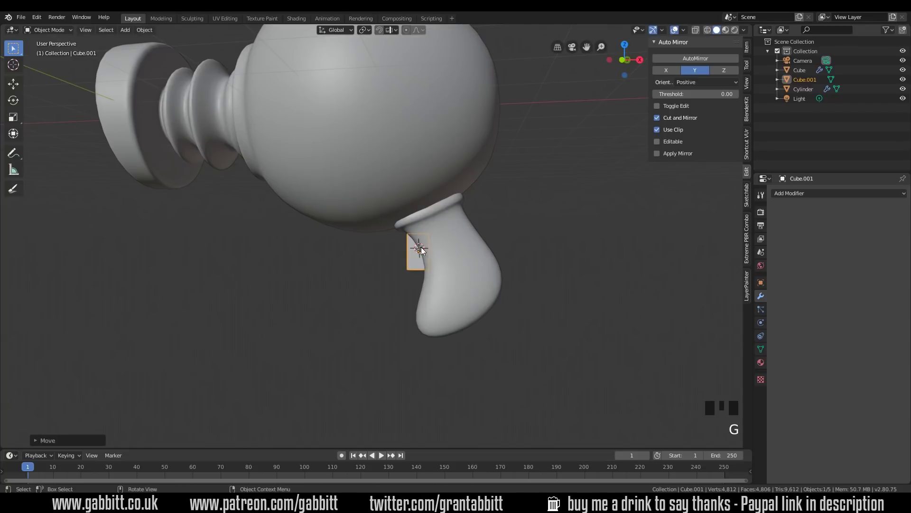
Step: Add a Subdivision Surface modifier with viewport level 2 to the trigger block and shade it smooth
{"action": "left_click", "coordinate": [809, 193]}
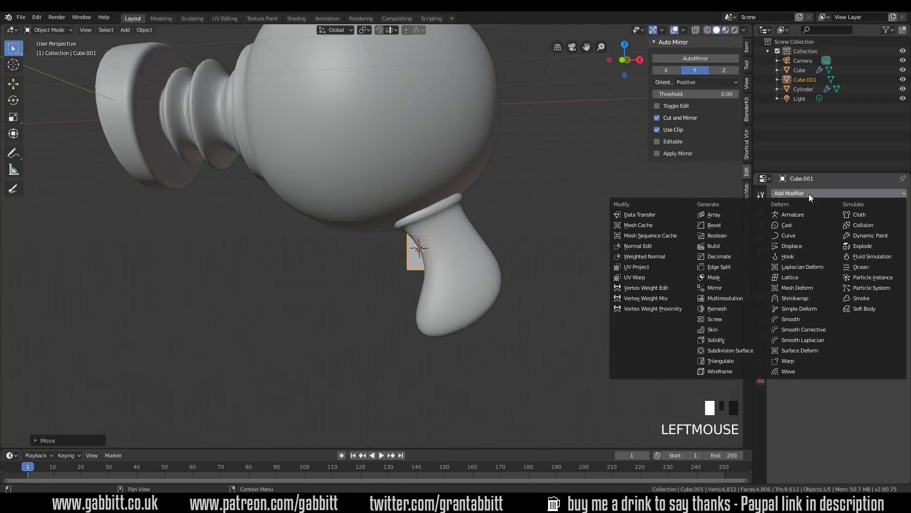
{"action": "left_click", "coordinate": [730, 349]}
{"action": "scroll", "coordinate": [470, 270], "scroll_direction": "up", "scroll_amount": 3}
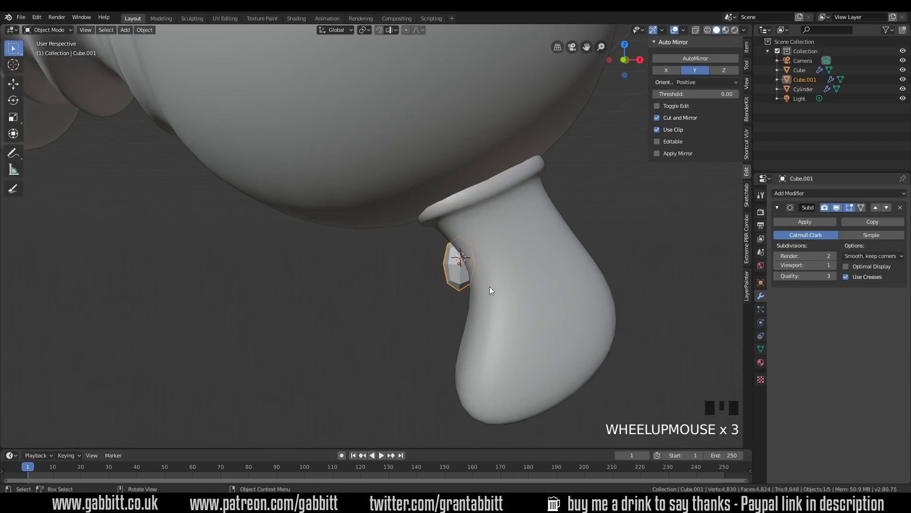
{"action": "left_click", "coordinate": [834, 264]}
{"action": "right_click", "coordinate": [458, 277]}
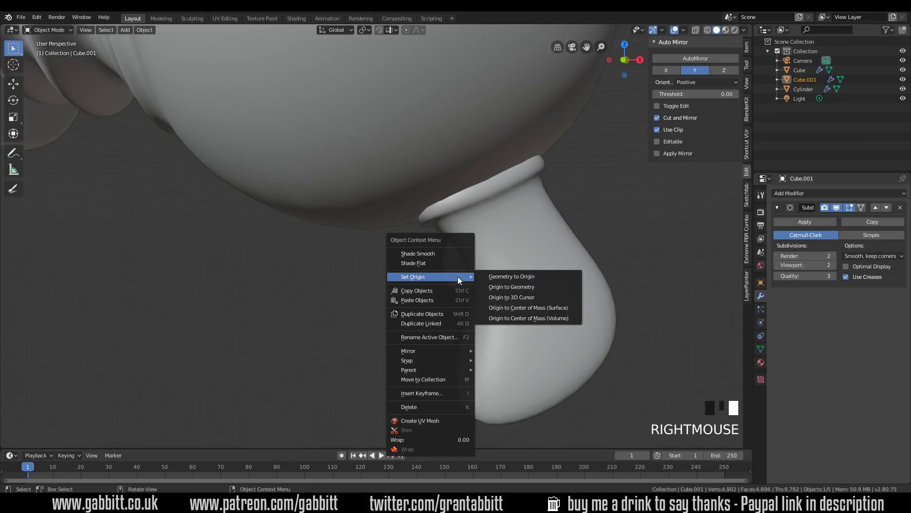
{"action": "left_click", "coordinate": [437, 254]}
{"action": "middle_click_drag", "start_coordinate": [437, 253], "coordinate": [502, 278]}
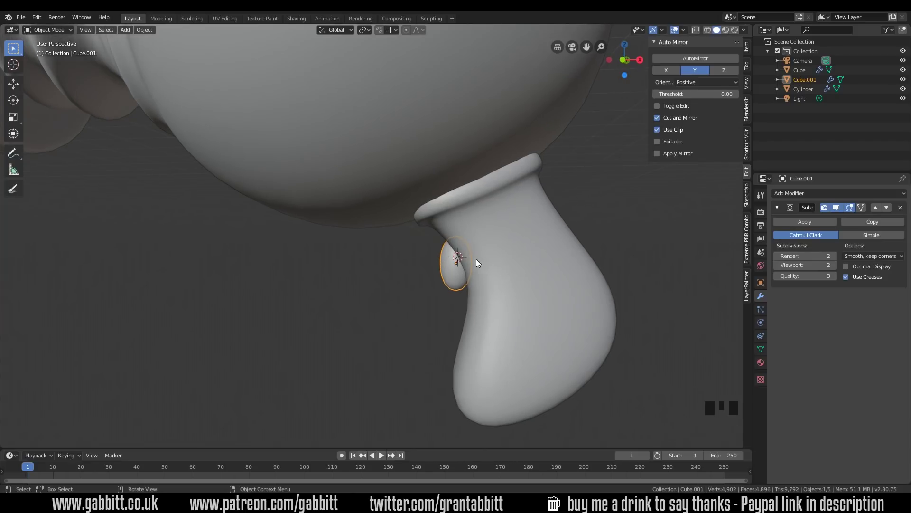
Step: Add two vertical loop cuts to the trigger block, one near its front edge and one towards its back
{"action": "key", "text": "Tab"}
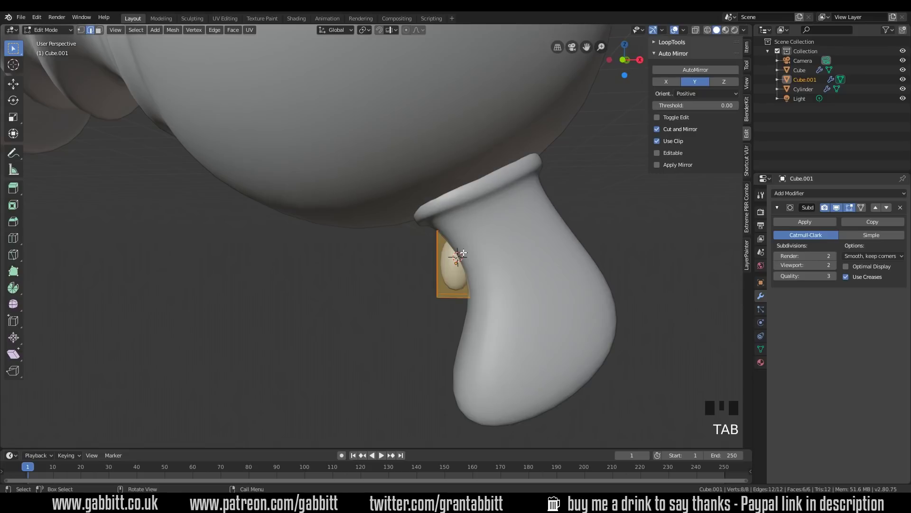
{"action": "key", "text": "ctrl+r"}
{"action": "left_click", "coordinate": [458, 255]}
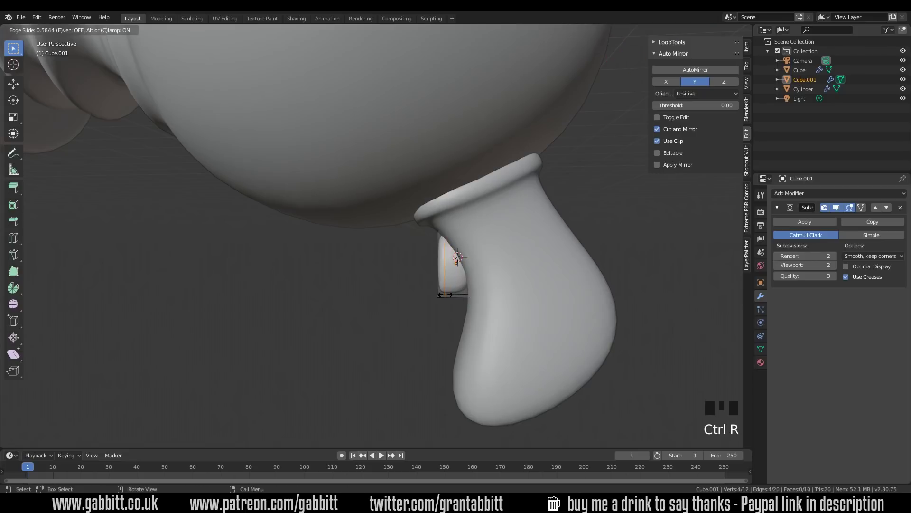
{"action": "left_click", "coordinate": [446, 294]}
{"action": "key", "text": "ctrl+r"}
{"action": "left_click", "coordinate": [459, 290]}
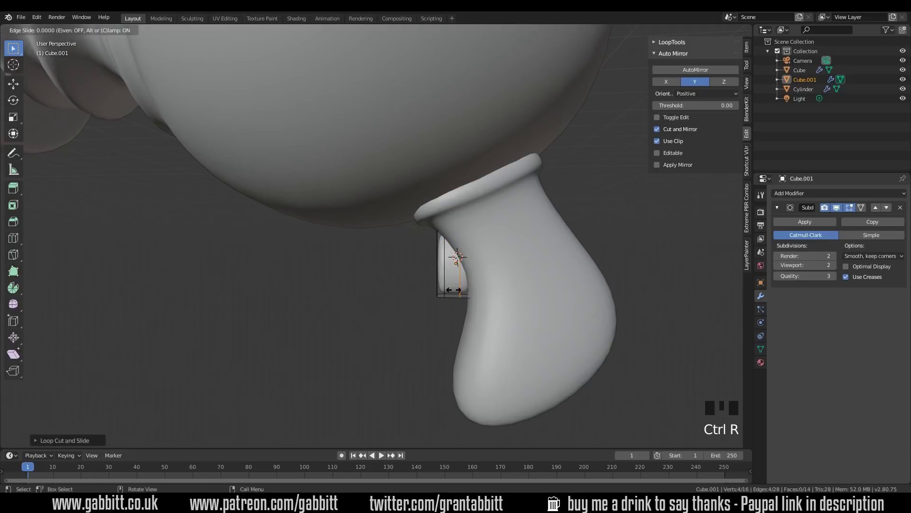
{"action": "left_click", "coordinate": [461, 291]}
{"action": "middle_click_drag", "start_coordinate": [460, 292], "coordinate": [521, 260]}
Step: Return to Object Mode and scale the trigger along the Z axis
{"action": "key", "text": "Tab"}
{"action": "key", "text": "s"}
{"action": "key", "text": "z"}
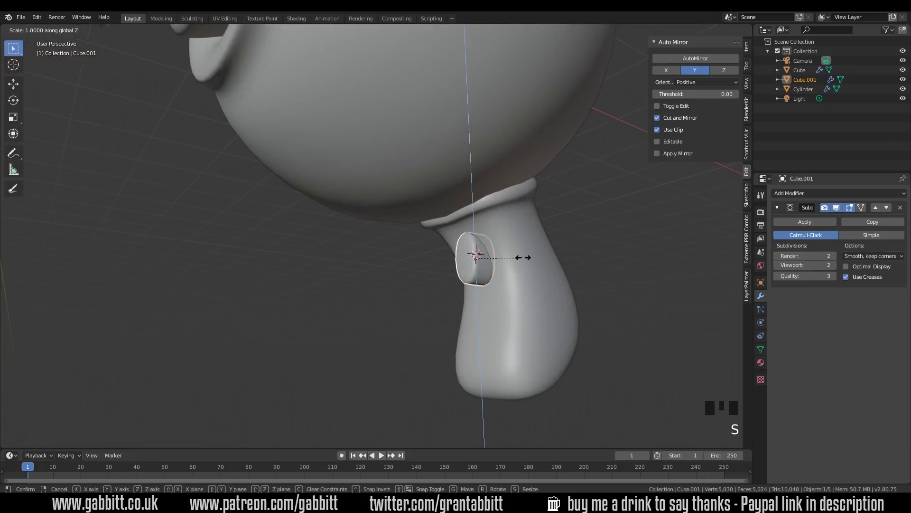
{"action": "left_click", "coordinate": [494, 275]}
{"action": "middle_click_drag", "start_coordinate": [494, 276], "coordinate": [467, 260]}
Step: Add a centred horizontal loop cut around the middle of the trigger and return to Object Mode
{"action": "key", "text": "Tab"}
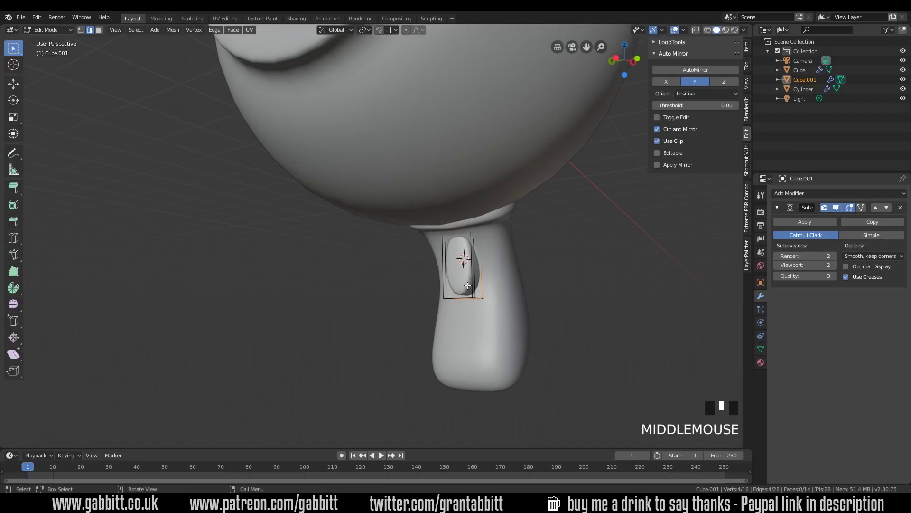
{"action": "key", "text": "ctrl+r"}
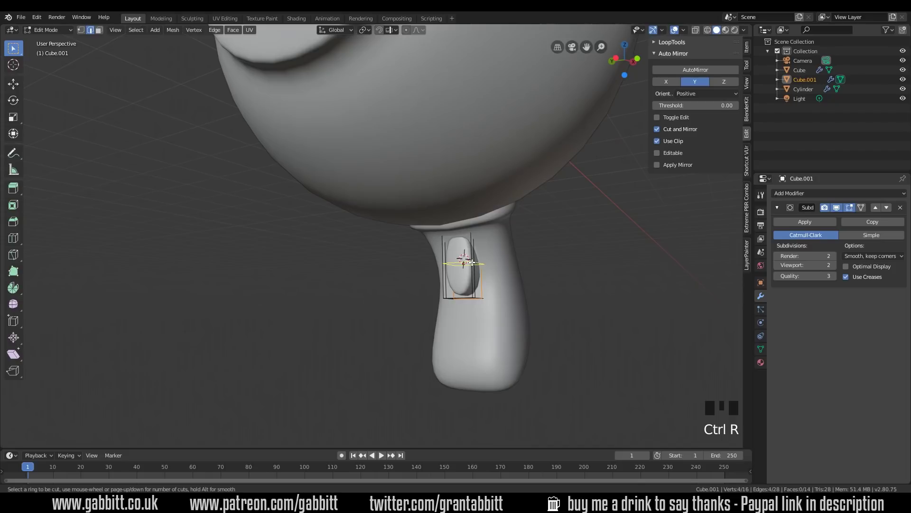
{"action": "left_click", "coordinate": [472, 262]}
{"action": "right_click", "coordinate": [472, 262]}
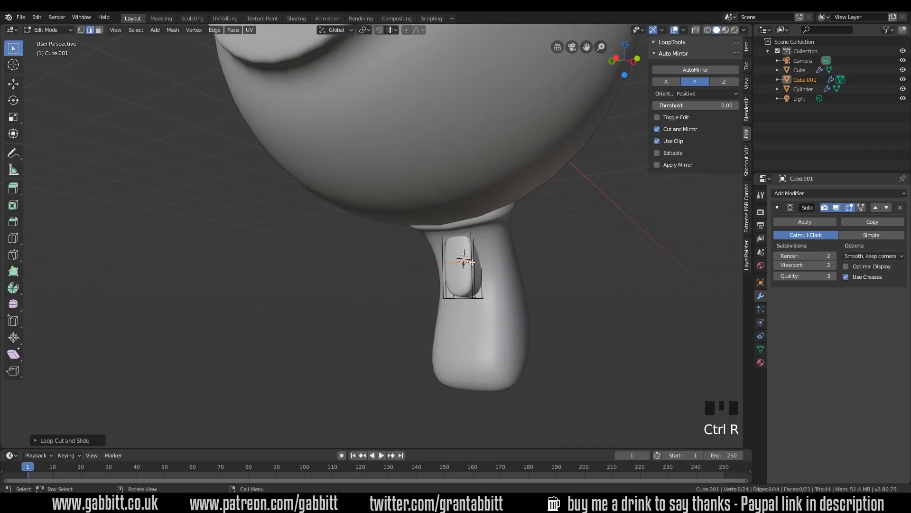
{"action": "middle_click_drag", "start_coordinate": [513, 291], "coordinate": [488, 274]}
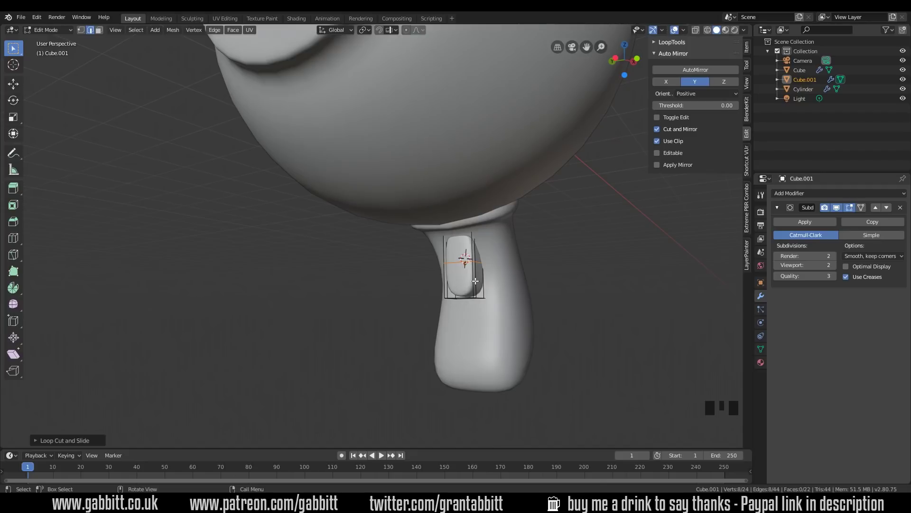
{"action": "middle_click_drag", "start_coordinate": [539, 281], "coordinate": [480, 280]}
{"action": "key", "text": "Tab"}
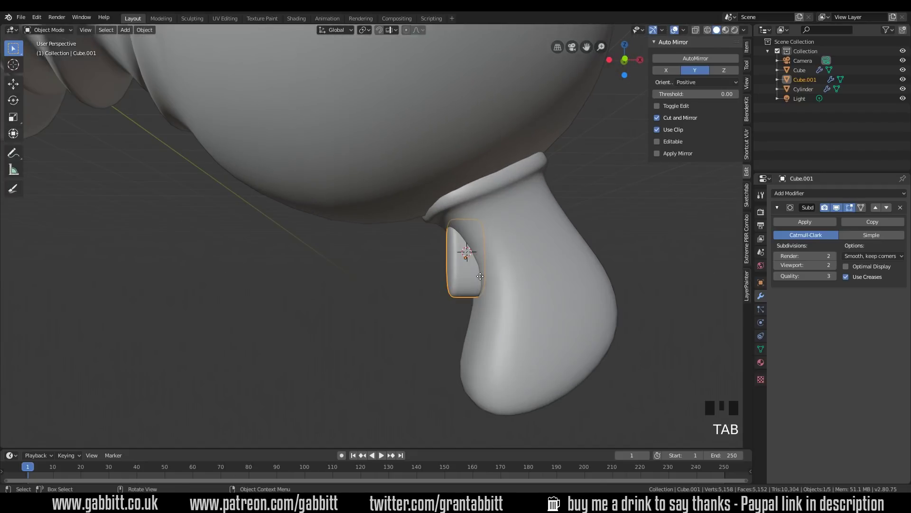
Step: Move the trigger against the front of the handle and tilt it to follow the handle's slope
{"action": "key", "text": "g"}
{"action": "left_click", "coordinate": [482, 293]}
{"action": "mouse_move", "coordinate": [482, 293]}
{"action": "middle_mouse_down"}
{"action": "mouse_move", "coordinate": [578, 302]}
{"action": "mouse_move", "coordinate": [493, 263]}
{"action": "mouse_move", "coordinate": [464, 295]}
{"action": "middle_mouse_up"}
{"action": "key", "text": "r"}
{"action": "left_click", "coordinate": [492, 281]}
{"action": "key", "text": "g"}
{"action": "left_click", "coordinate": [491, 275]}
Step: Scale the trigger along the X axis in two passes to adjust its depth against the handle
{"action": "key", "text": "s"}
{"action": "key", "text": "x"}
{"action": "left_click", "coordinate": [492, 263]}
{"action": "key", "text": "s"}
{"action": "key", "text": "x"}
{"action": "left_click", "coordinate": [498, 266]}
{"action": "scroll", "coordinate": [492, 293], "scroll_direction": "down", "scroll_amount": 9}
{"action": "scroll", "coordinate": [520, 286], "scroll_direction": "up", "scroll_amount": 6}
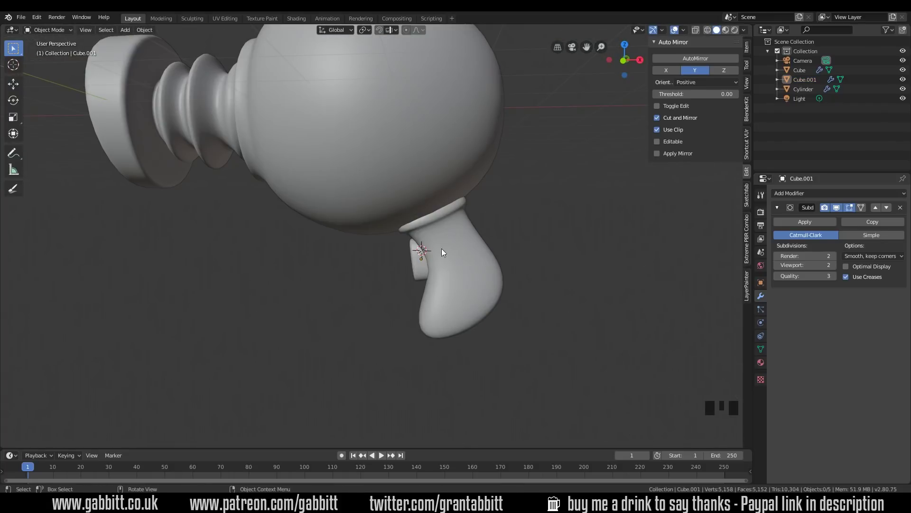
Step: Place the 3D cursor on the upper front of the round body and add a Bezier curve there
{"action": "middle_click_drag", "start_coordinate": [467, 284], "coordinate": [451, 111]}
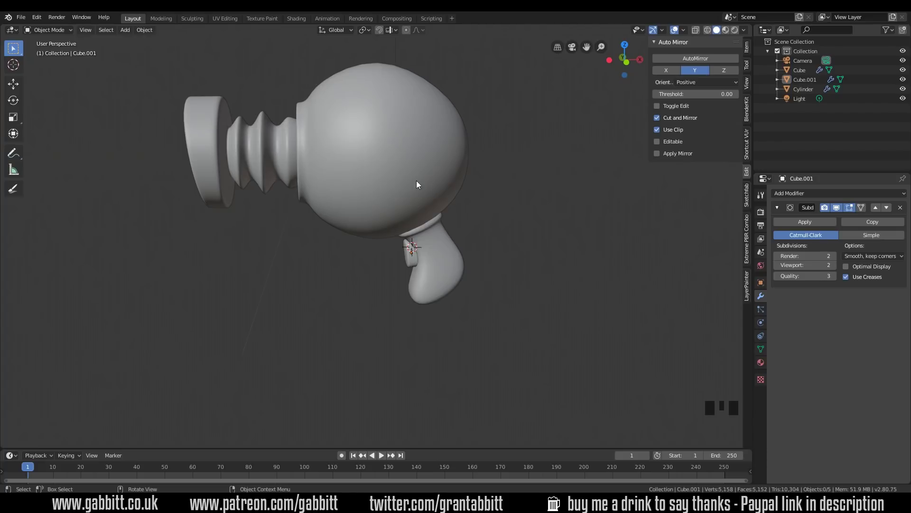
{"action": "middle_click_drag", "start_coordinate": [393, 158], "coordinate": [415, 269], "text": "shift"}
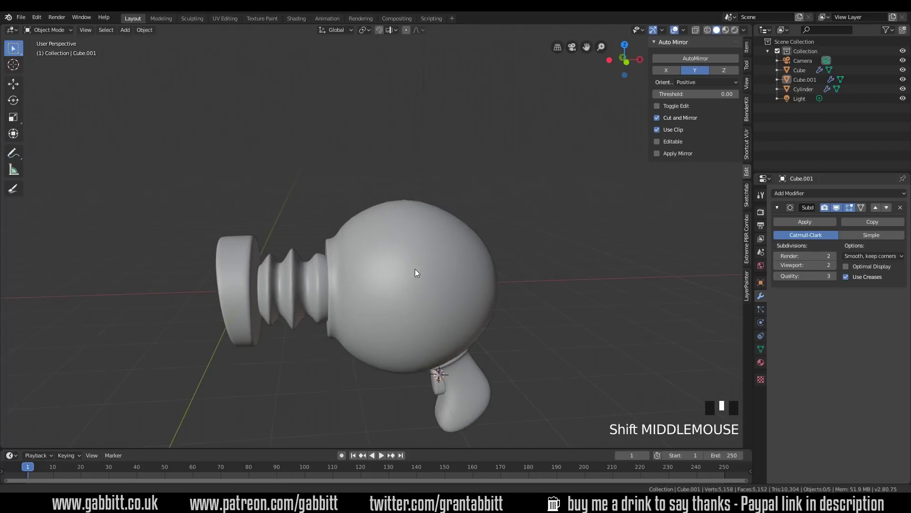
{"action": "right_click", "coordinate": [363, 226], "text": "shift"}
{"action": "key", "text": "shift+a"}
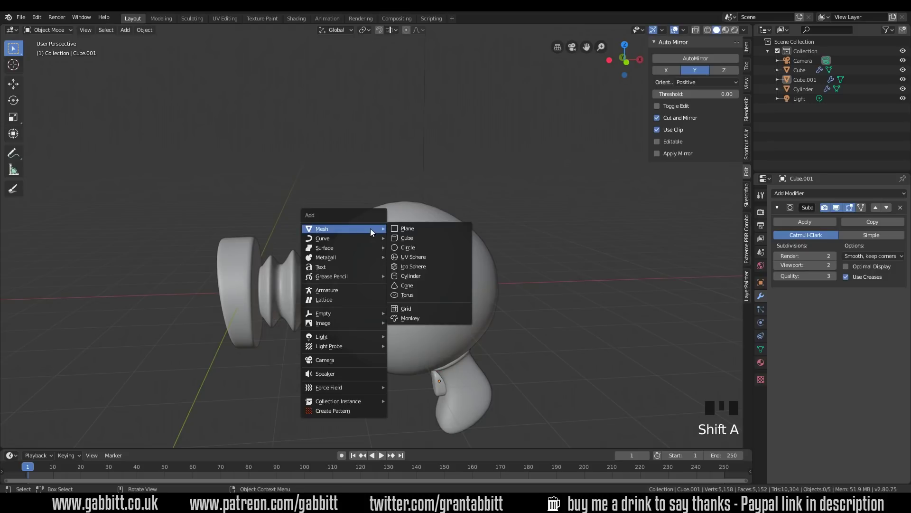
{"action": "mouse_move", "coordinate": [369, 236]}
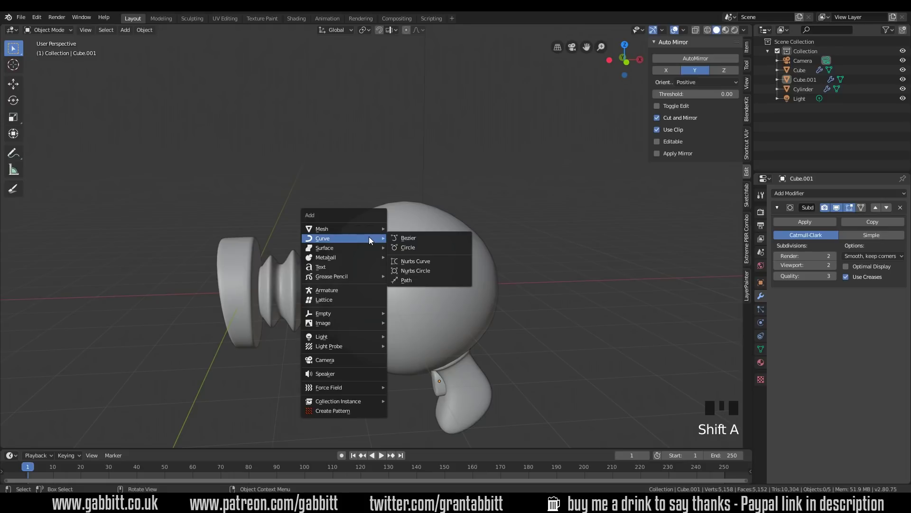
{"action": "left_click", "coordinate": [400, 239]}
{"action": "mouse_move", "coordinate": [372, 246]}
{"action": "middle_mouse_down"}
{"action": "mouse_move", "coordinate": [400, 275]}
{"action": "mouse_move", "coordinate": [452, 266]}
{"action": "mouse_move", "coordinate": [403, 249]}
{"action": "mouse_move", "coordinate": [368, 253]}
{"action": "middle_mouse_up"}
Step: In Edit Mode, move the curve's rear control point onto the upper front surface of the body
{"action": "key", "text": "Tab"}
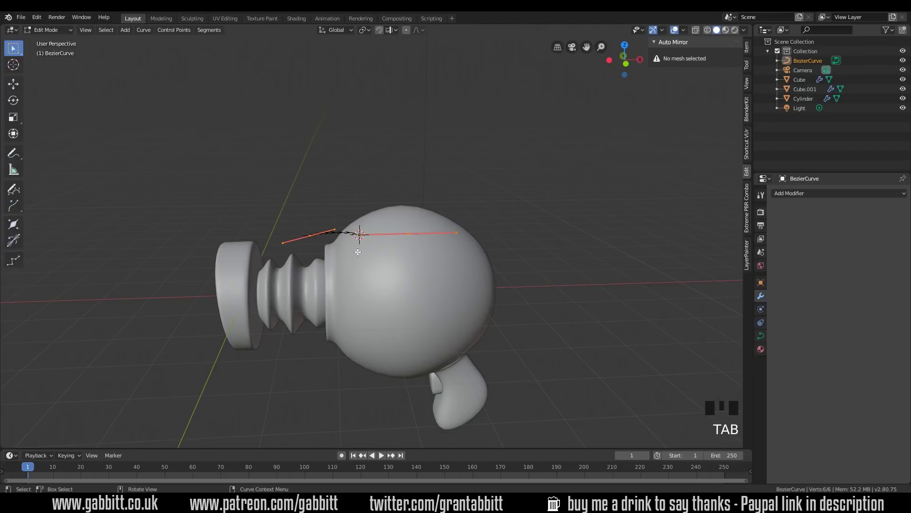
{"action": "scroll", "coordinate": [343, 257], "scroll_direction": "up", "scroll_amount": 2}
{"action": "left_click", "coordinate": [427, 233]}
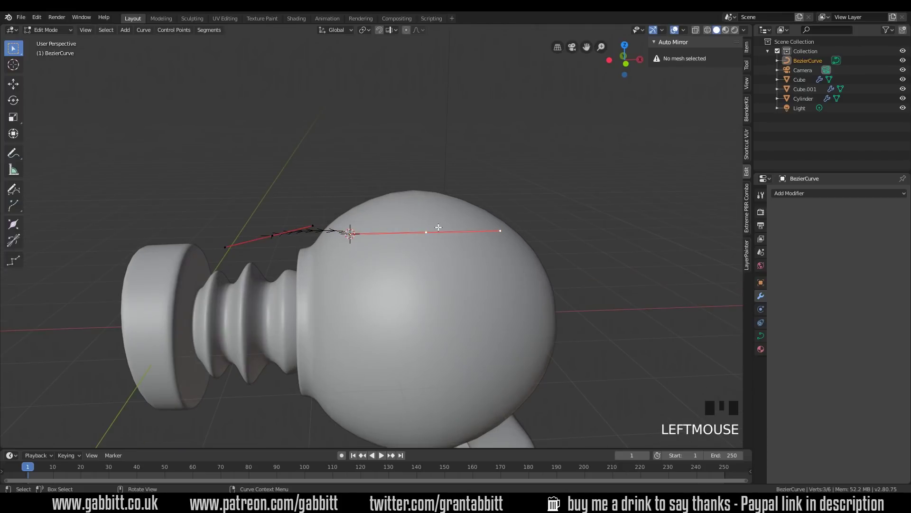
{"action": "middle_click_drag", "start_coordinate": [438, 227], "coordinate": [410, 217]}
{"action": "key", "text": "g"}
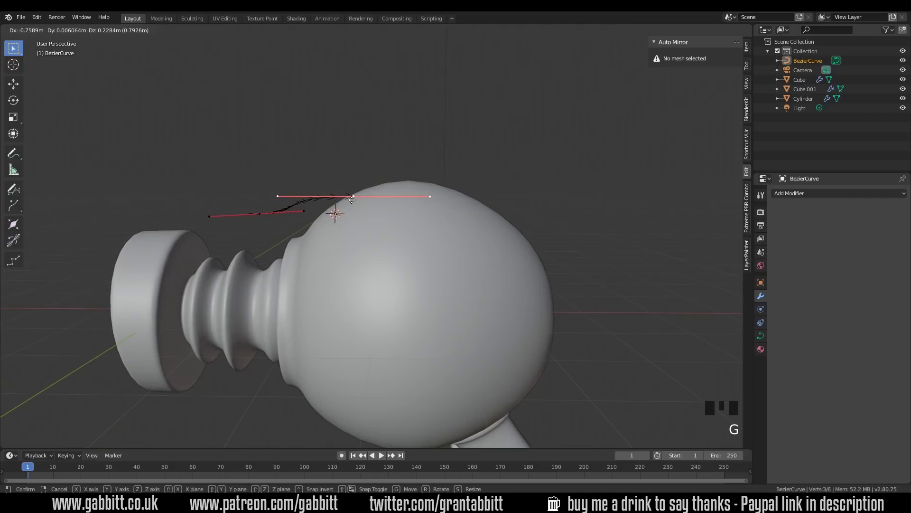
{"action": "left_click", "coordinate": [339, 208]}
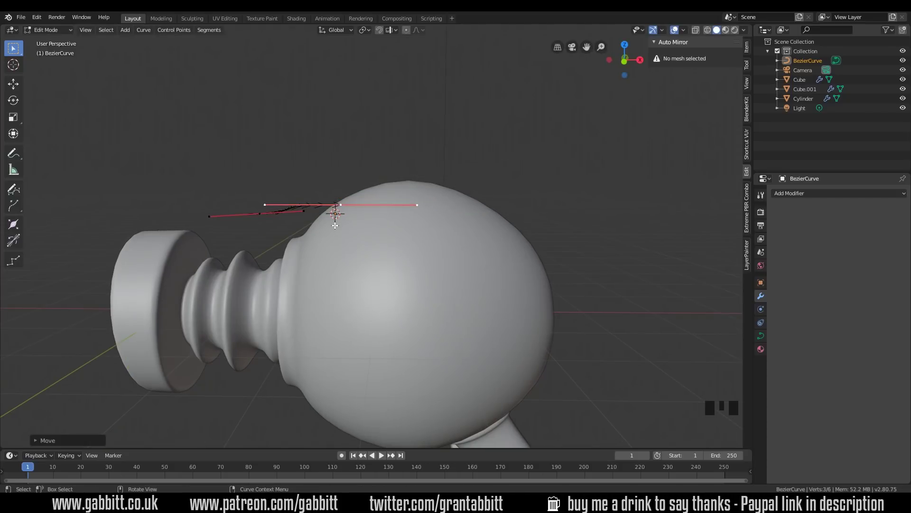
Step: Move the curve's front control point to the top of the muzzle ring
{"action": "left_click", "coordinate": [257, 212]}
{"action": "key", "text": "g"}
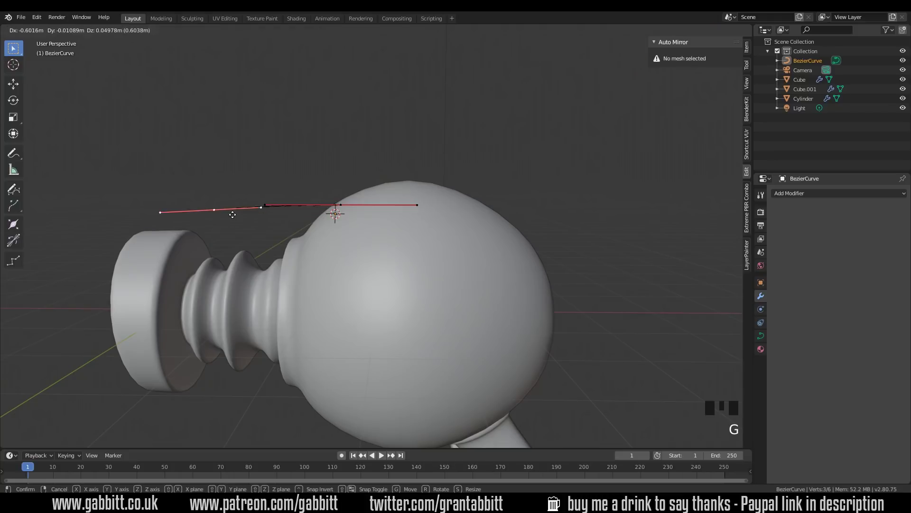
{"action": "left_click", "coordinate": [186, 238]}
{"action": "middle_click_drag", "start_coordinate": [234, 238], "coordinate": [248, 234]}
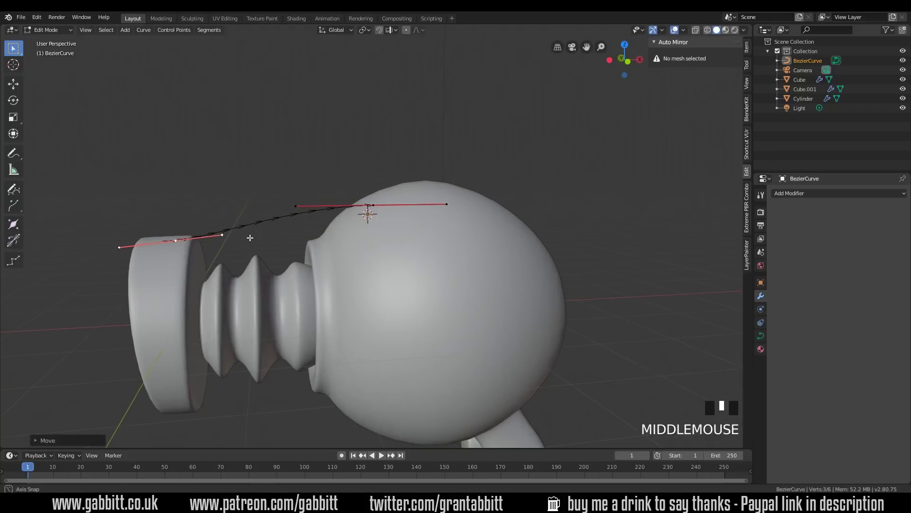
Step: Rotate the front control point's handles upright and shift the point sideways onto the top of the muzzle ring
{"action": "key", "text": "r"}
{"action": "left_click", "coordinate": [366, 209]}
{"action": "middle_click_drag", "start_coordinate": [366, 209], "coordinate": [537, 269]}
{"action": "key", "text": "r"}
{"action": "left_click", "coordinate": [401, 264]}
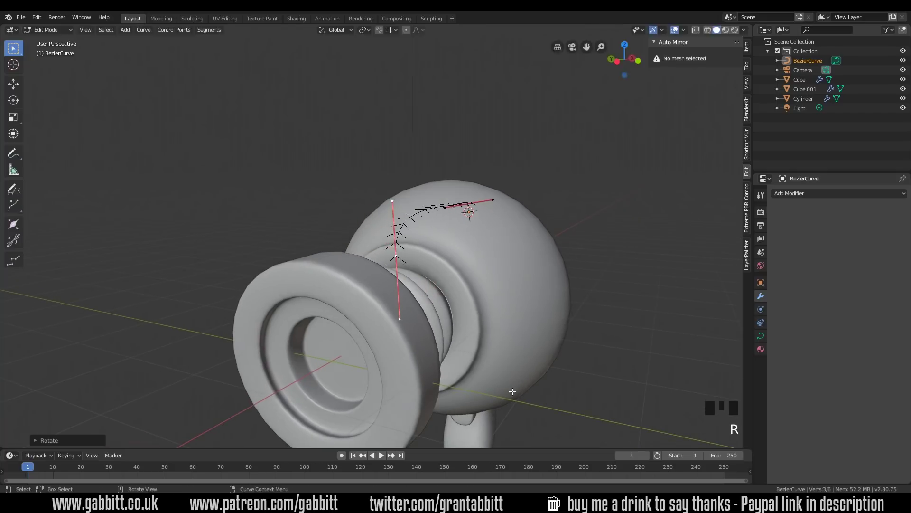
{"action": "key", "text": "g"}
{"action": "left_click", "coordinate": [328, 256]}
Step: Rotate and raise the front point's upper handle so the curve arches high over the barrel
{"action": "left_click", "coordinate": [326, 203]}
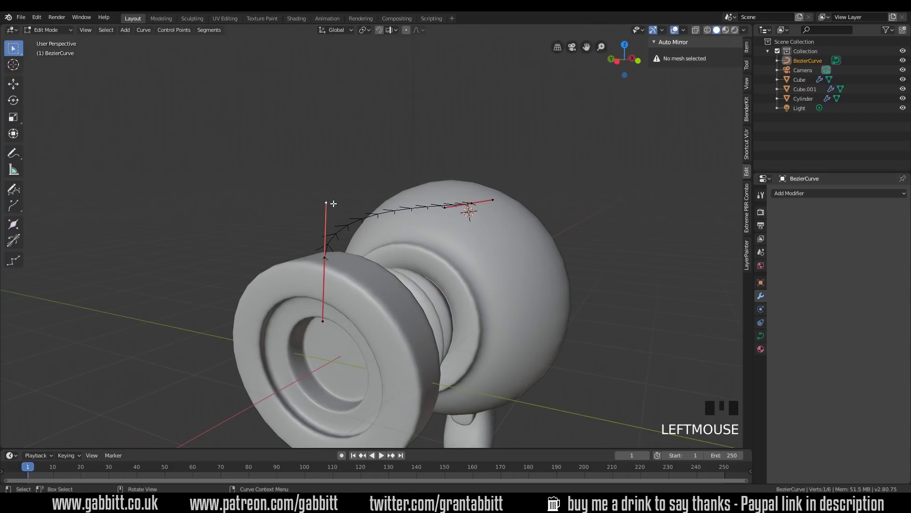
{"action": "key", "text": "r"}
{"action": "left_click", "coordinate": [315, 141]}
{"action": "middle_click_drag", "start_coordinate": [316, 141], "coordinate": [281, 218]}
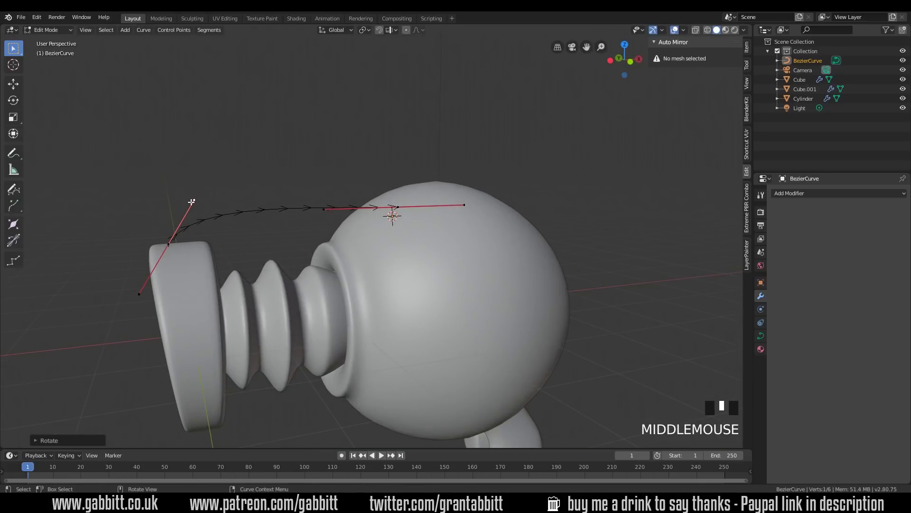
{"action": "key", "text": "g"}
{"action": "left_click", "coordinate": [238, 170]}
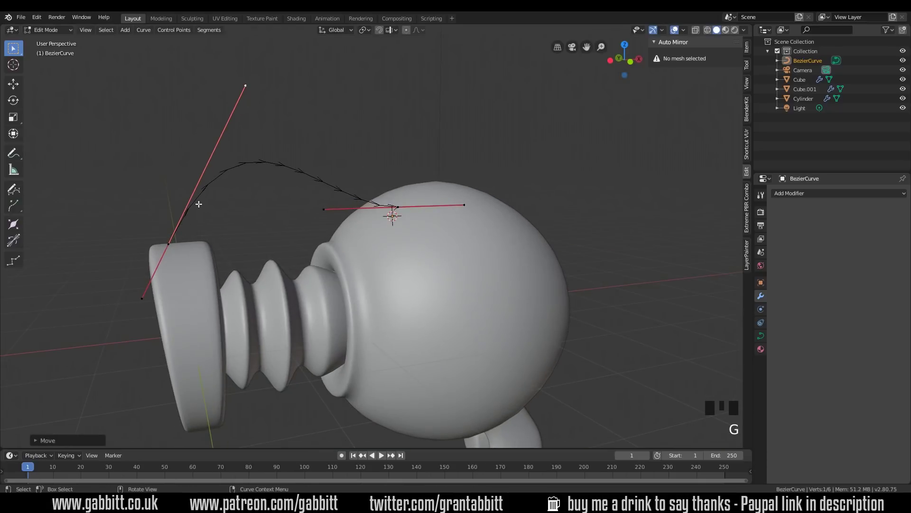
Step: Rotate the curve's rear control point about 52 degrees so the arch slopes down into the body
{"action": "middle_click_drag", "start_coordinate": [442, 207], "coordinate": [373, 204]}
{"action": "left_click", "coordinate": [373, 204]}
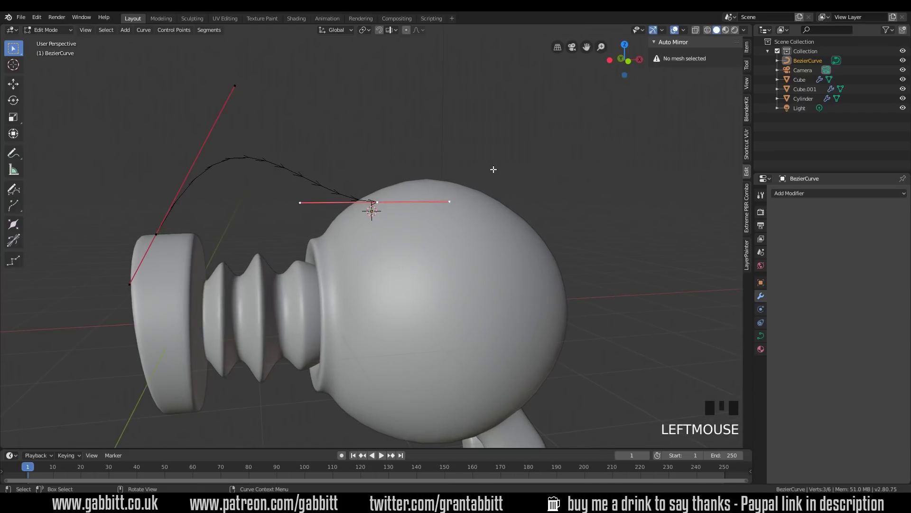
{"action": "key", "text": "r"}
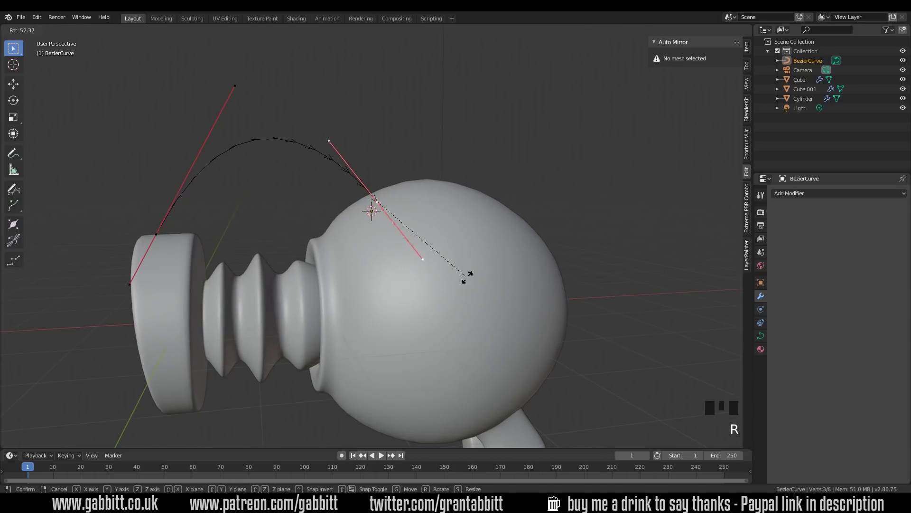
{"action": "left_click", "coordinate": [467, 278]}
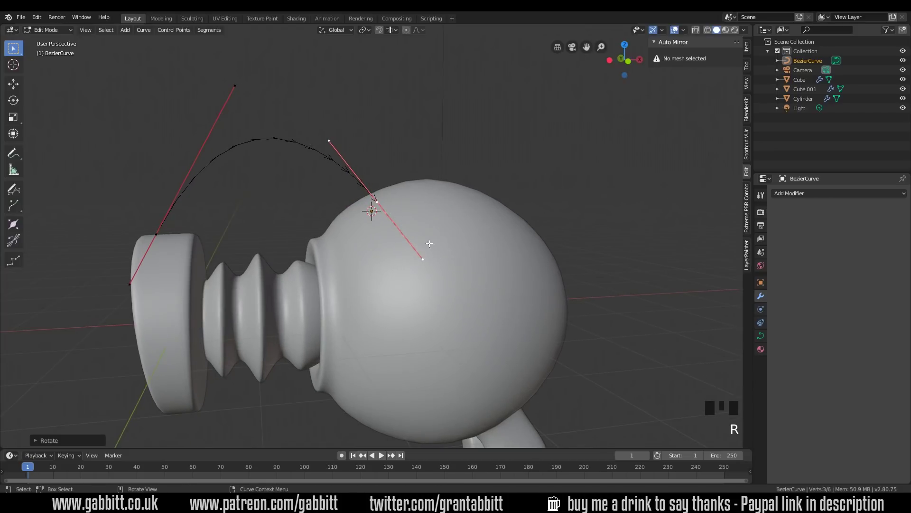
Step: Subdivide the curve between its two end points and lower the new middle point
{"action": "left_click", "coordinate": [159, 234], "text": "shift"}
{"action": "right_click", "coordinate": [158, 235]}
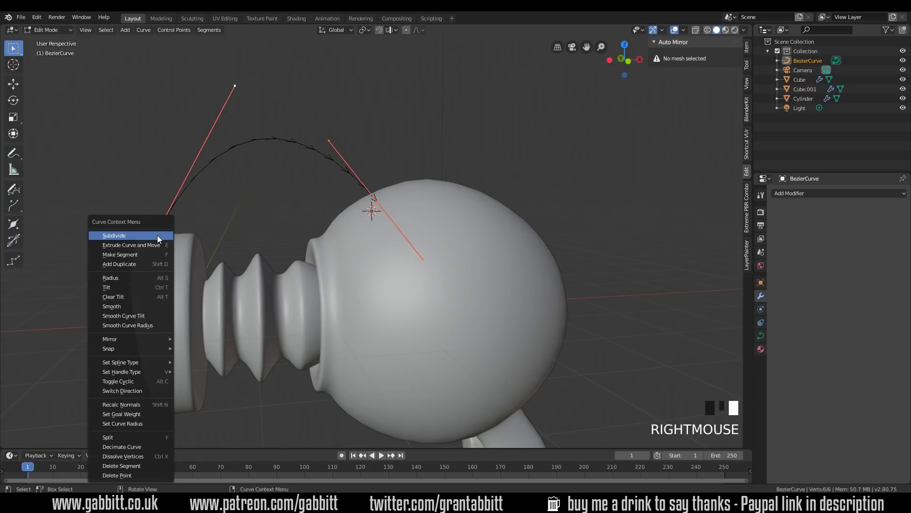
{"action": "left_click", "coordinate": [158, 235]}
{"action": "left_click", "coordinate": [278, 140]}
{"action": "key", "text": "g"}
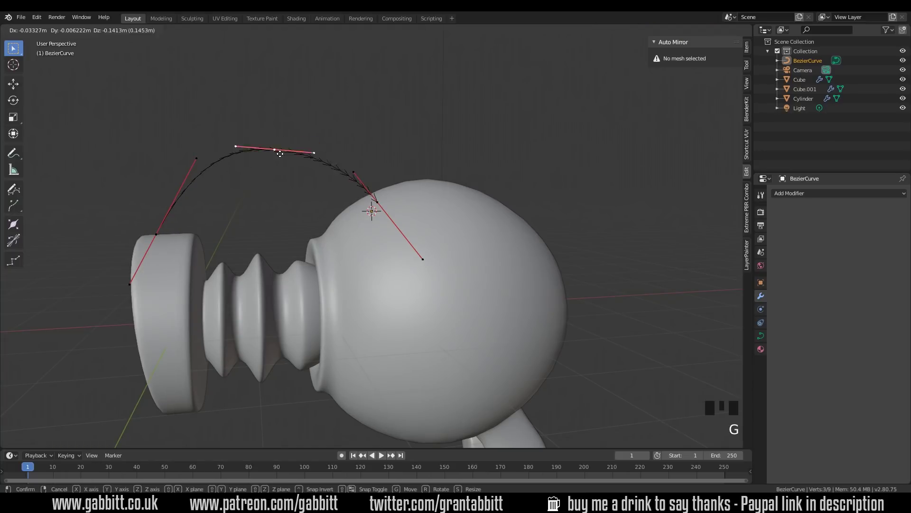
{"action": "left_click", "coordinate": [272, 195]}
Step: Select the curve's control points and scale them to 0 along the Y axis so the curve lies flat in one plane
{"action": "middle_click_drag", "start_coordinate": [272, 195], "coordinate": [429, 150]}
{"action": "left_click", "coordinate": [487, 211]}
{"action": "left_click_drag", "start_coordinate": [426, 145], "coordinate": [503, 294]}
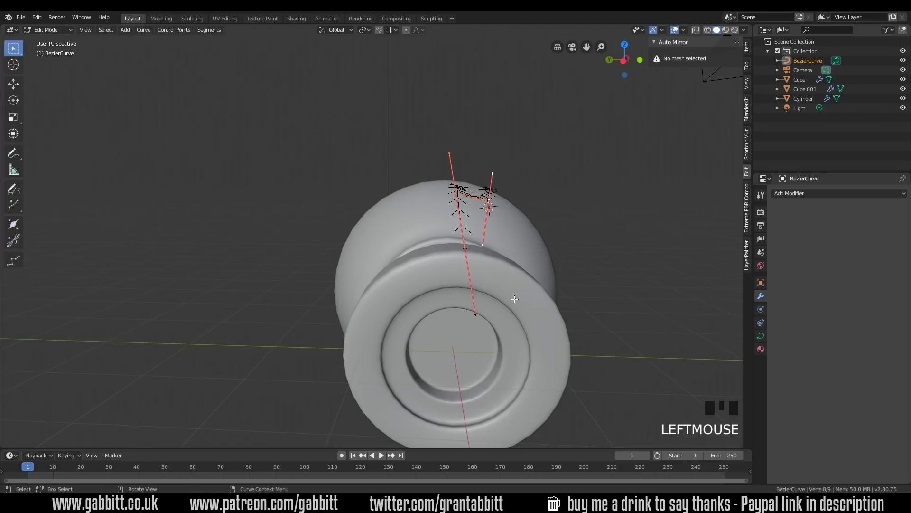
{"action": "key", "text": "s"}
{"action": "key", "text": "y"}
{"action": "key", "text": "0"}
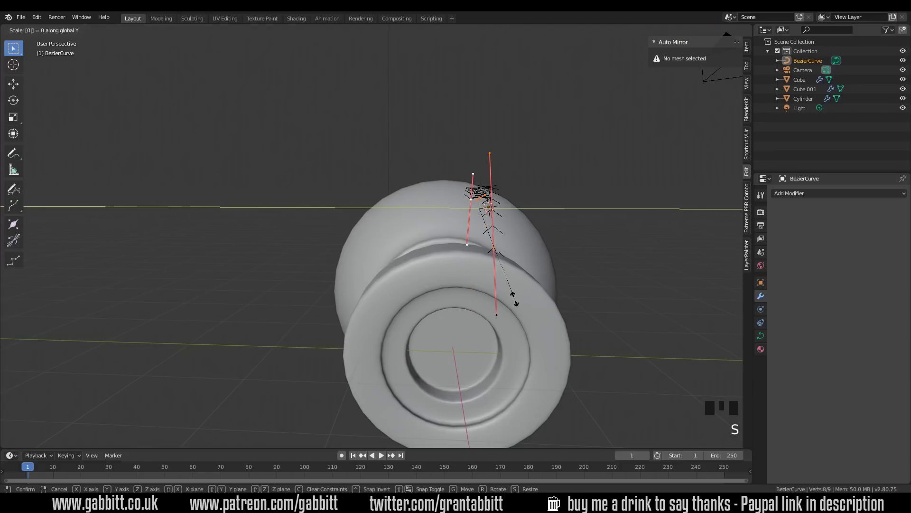
{"action": "key", "text": "Return"}
Step: Leave curve editing and move the whole curve sideways in the left view towards the gun's centre line
{"action": "middle_click_drag", "start_coordinate": [513, 294], "coordinate": [453, 303]}
{"action": "key", "text": "KP_3"}
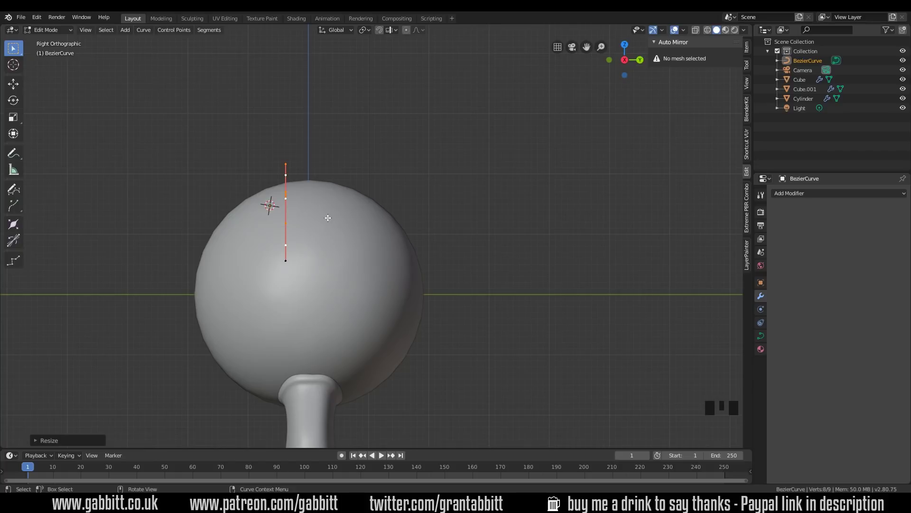
{"action": "key", "text": "ctrl+KP_3"}
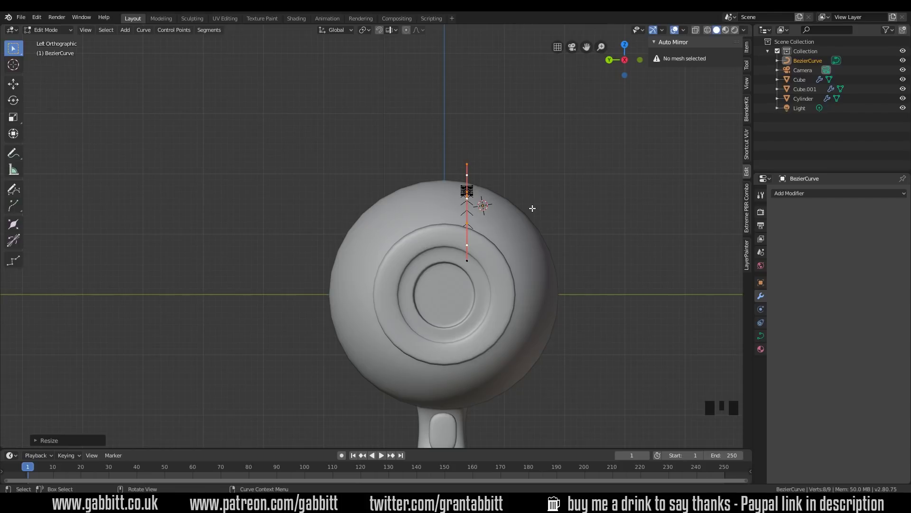
{"action": "key", "text": "Tab"}
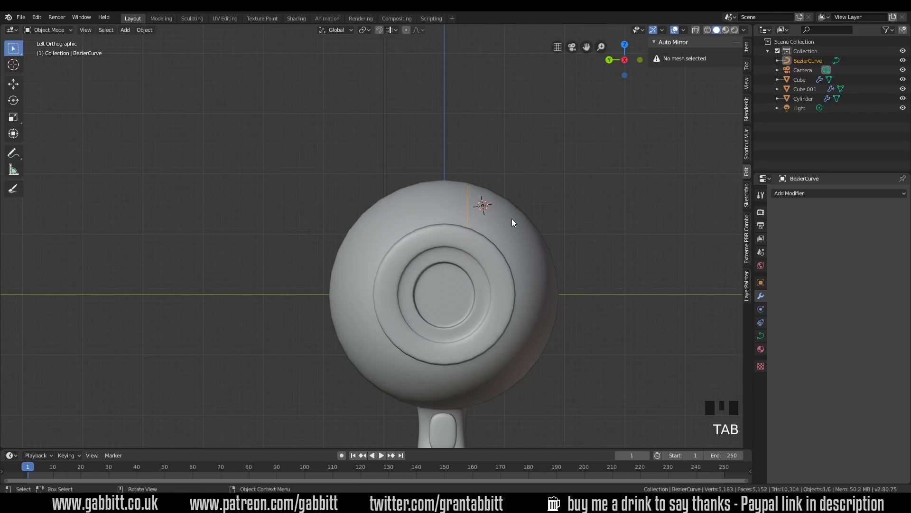
{"action": "key", "text": "g"}
{"action": "left_click", "coordinate": [520, 228]}
{"action": "middle_click_drag", "start_coordinate": [520, 228], "coordinate": [480, 270]}
Step: Lower the curve's front control point along the Z axis onto the top of the muzzle ring
{"action": "key", "text": "Tab"}
{"action": "left_click", "coordinate": [171, 223]}
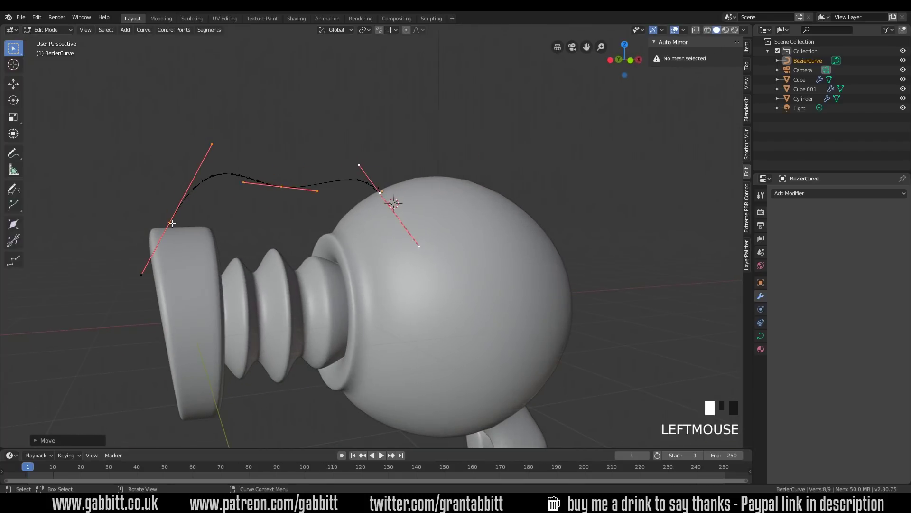
{"action": "key", "text": "g"}
{"action": "key", "text": "z"}
{"action": "left_click", "coordinate": [177, 230]}
Step: Move the curve's middle control point lower over the barrel and rotate the rear point's handles steeper against the body
{"action": "middle_click_drag", "start_coordinate": [177, 230], "coordinate": [362, 230]}
{"action": "left_click", "coordinate": [270, 190]}
{"action": "key", "text": "g"}
{"action": "left_click", "coordinate": [375, 201]}
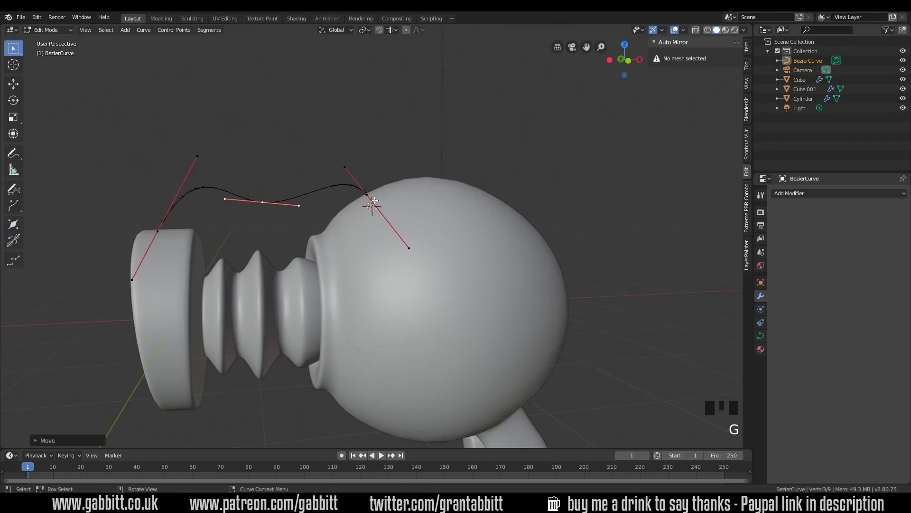
{"action": "left_click", "coordinate": [365, 195]}
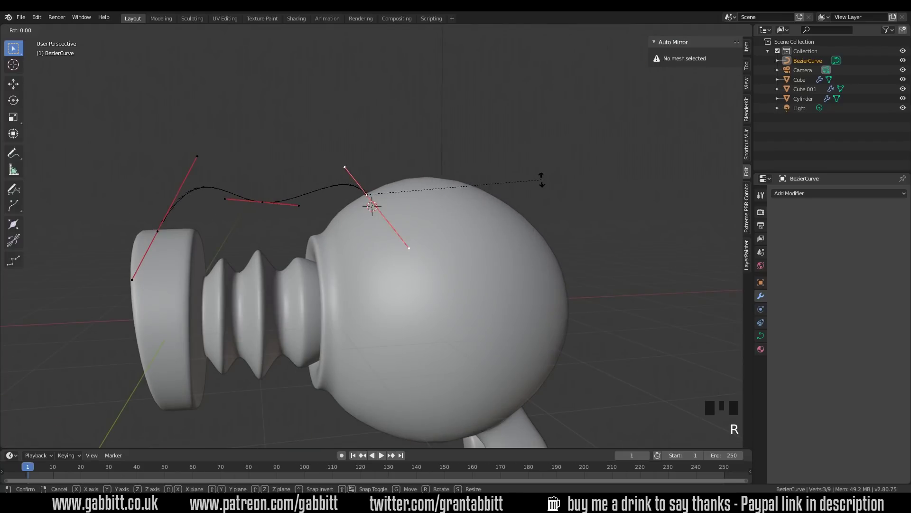
{"action": "left_click", "coordinate": [449, 216]}
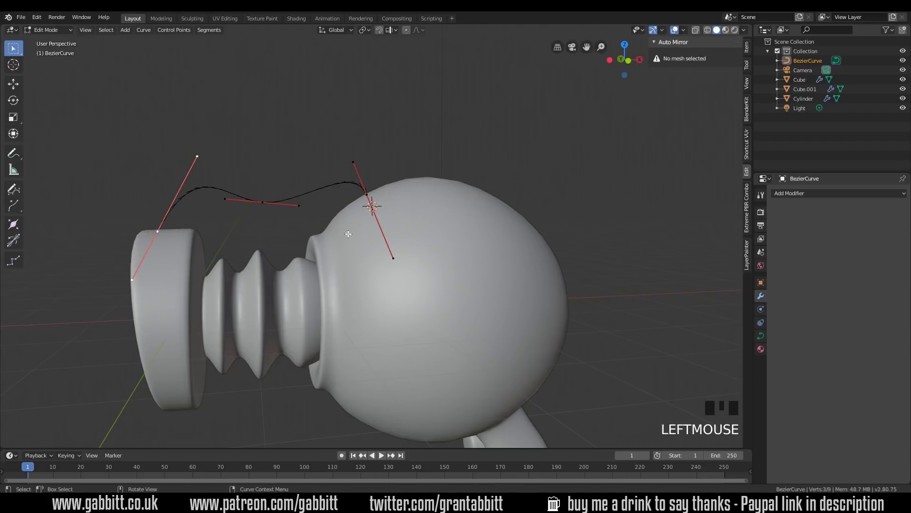
Step: Turn the curve into a round tube with a bevel depth of 0.08 m
{"action": "middle_click_drag", "start_coordinate": [348, 234], "coordinate": [261, 278]}
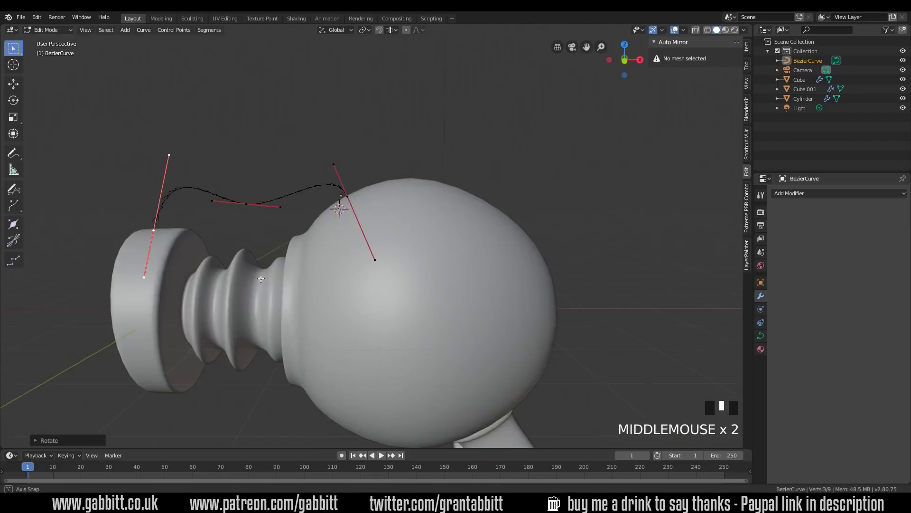
{"action": "scroll", "coordinate": [261, 279], "scroll_direction": "down", "scroll_amount": 3}
{"action": "middle_click_drag", "start_coordinate": [394, 245], "coordinate": [410, 229]}
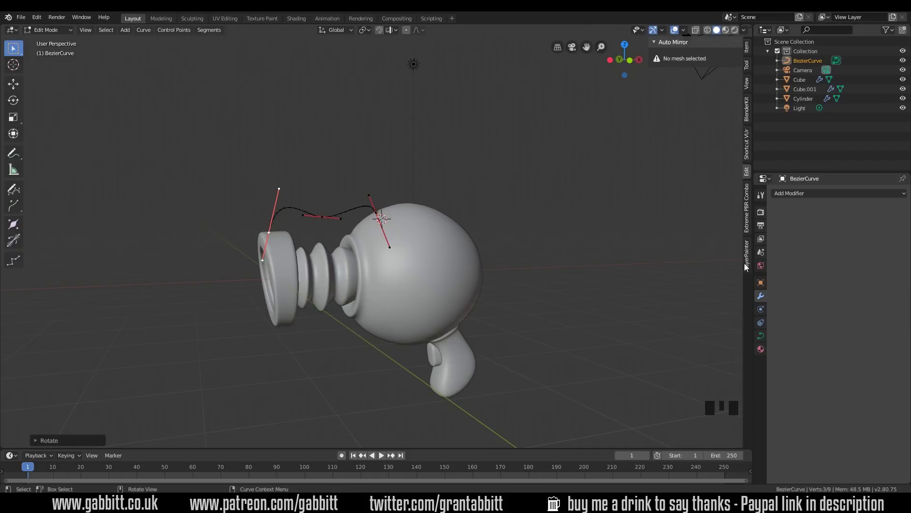
{"action": "left_click", "coordinate": [762, 336]}
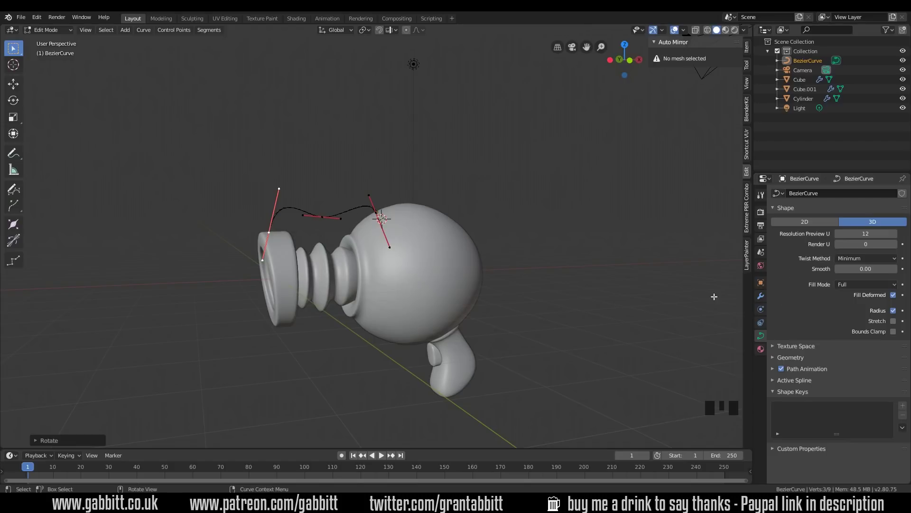
{"action": "left_click", "coordinate": [773, 358]}
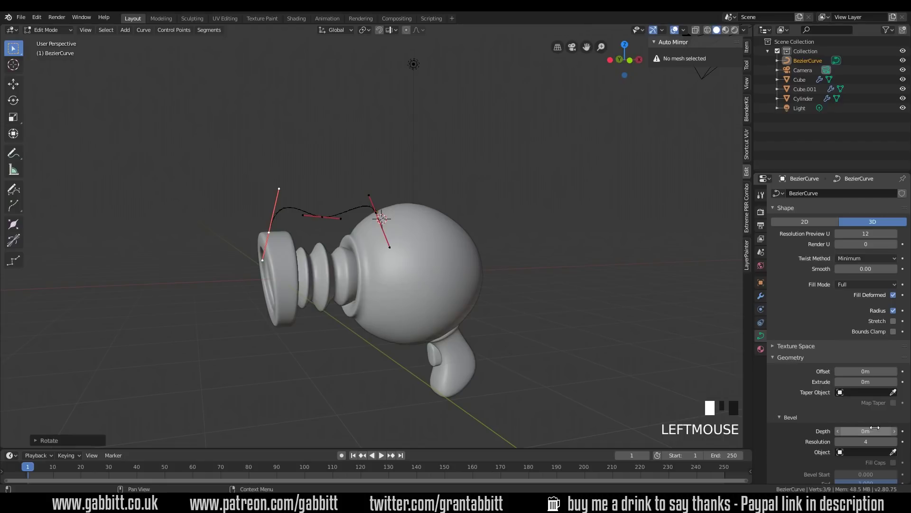
{"action": "left_click", "coordinate": [894, 431]}
{"action": "left_click", "coordinate": [894, 431]}
{"action": "left_click", "coordinate": [894, 431]}
{"action": "left_click", "coordinate": [895, 431]}
{"action": "left_click", "coordinate": [894, 431]}
{"action": "left_click", "coordinate": [894, 431]}
{"action": "left_click", "coordinate": [894, 431]}
{"action": "left_click", "coordinate": [894, 431]}
{"action": "left_click", "coordinate": [894, 431]}
{"action": "left_click", "coordinate": [894, 431]}
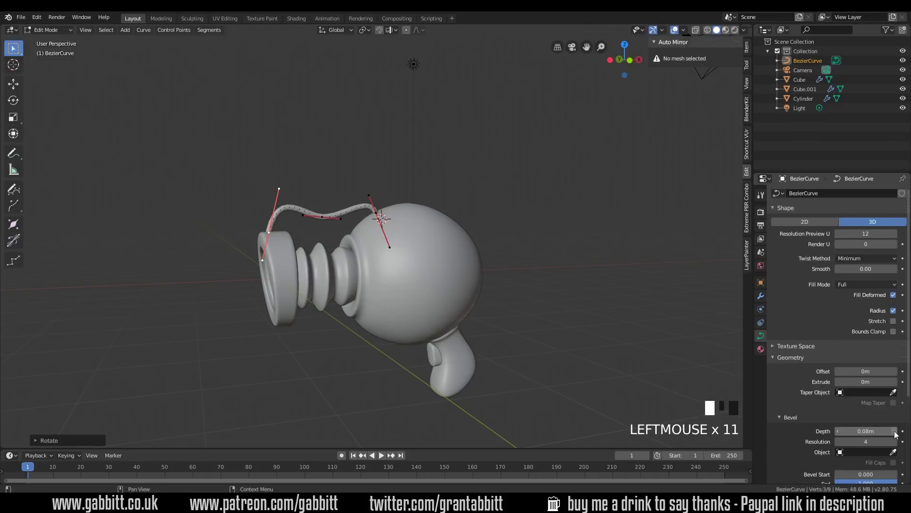
Step: Shift the tube's front control point along the Z axis and rotate its handles so the tube meets the muzzle ring nearly upright
{"action": "middle_click_drag", "start_coordinate": [377, 254], "coordinate": [374, 246]}
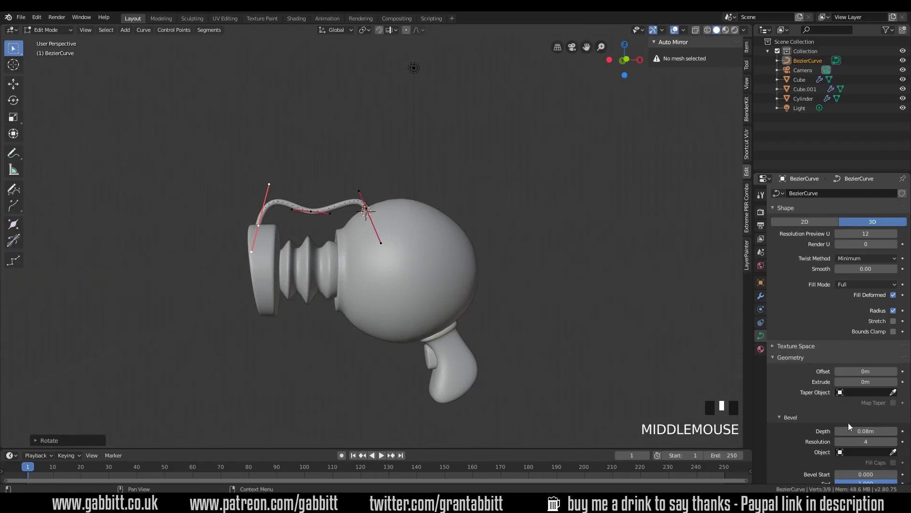
{"action": "middle_click_drag", "start_coordinate": [386, 277], "coordinate": [273, 240]}
{"action": "left_click", "coordinate": [270, 238]}
{"action": "key", "text": "g"}
{"action": "key", "text": "z"}
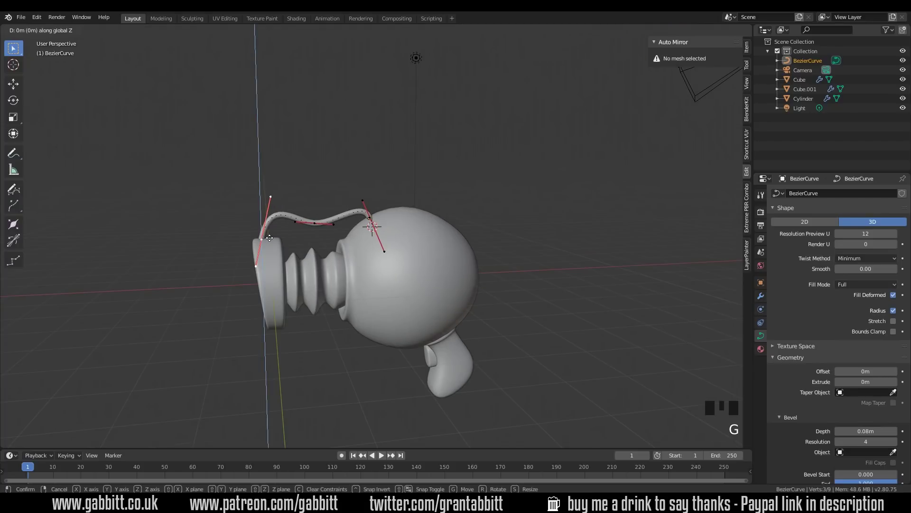
{"action": "left_click", "coordinate": [271, 237]}
{"action": "key", "text": "r"}
{"action": "left_click", "coordinate": [292, 215]}
Step: Scale up the handles of the tube's rear control point for a rounder bend into the body
{"action": "left_click", "coordinate": [369, 218]}
{"action": "key", "text": "s"}
{"action": "middle_click_drag", "start_coordinate": [420, 207], "coordinate": [362, 223]}
{"action": "left_click", "coordinate": [414, 199]}
{"action": "key", "text": "g"}
{"action": "right_click", "coordinate": [423, 258]}
Step: Raise the tube's bevel resolution to 6 and examine its end at the muzzle ring up close
{"action": "scroll", "coordinate": [389, 231], "scroll_direction": "up", "scroll_amount": 4}
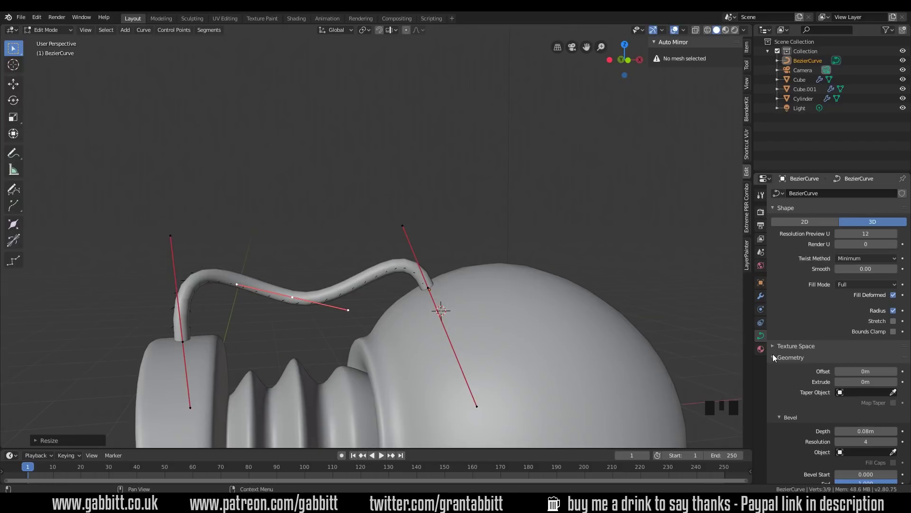
{"action": "left_click", "coordinate": [896, 442]}
{"action": "left_click", "coordinate": [895, 442]}
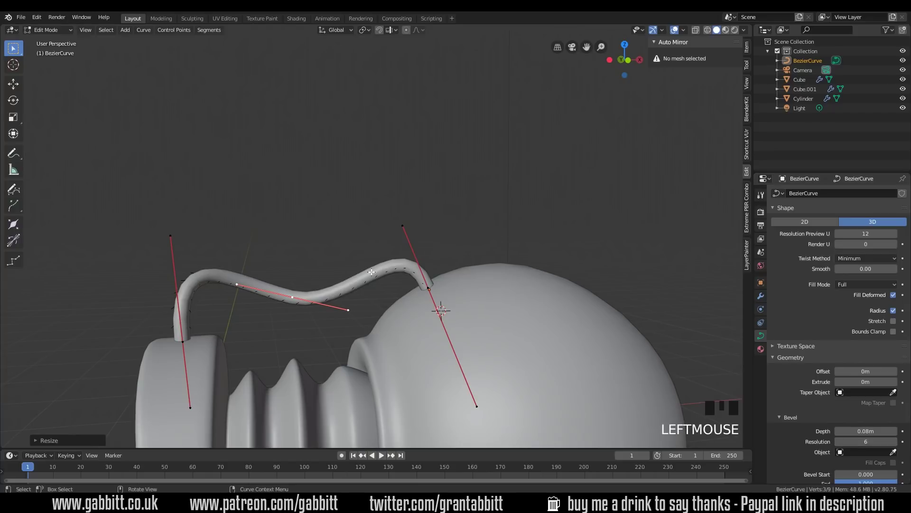
{"action": "middle_click_drag", "start_coordinate": [188, 346], "coordinate": [227, 354]}
{"action": "left_click", "coordinate": [228, 355]}
{"action": "key", "text": "KP_Decimal"}
{"action": "middle_click_drag", "start_coordinate": [284, 332], "coordinate": [392, 253]}
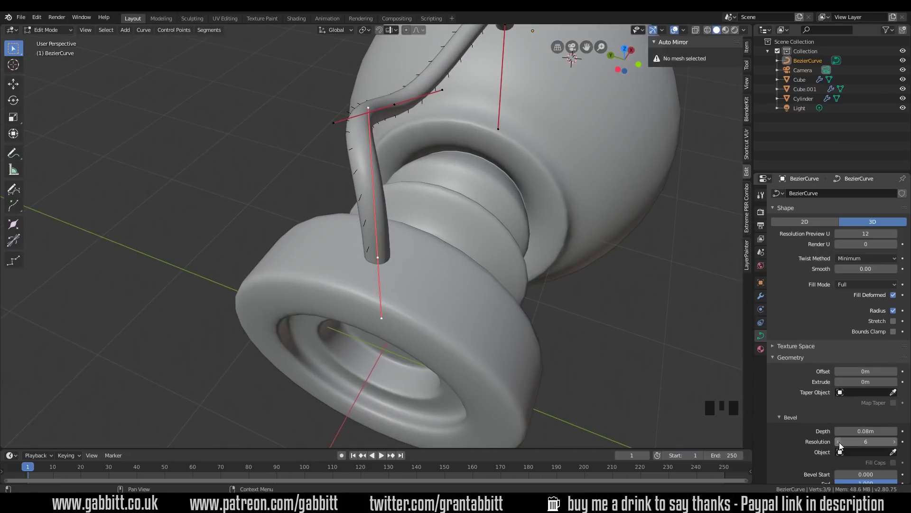
Step: Reduce the tube's bevel resolution to 1
{"action": "left_click", "coordinate": [839, 442]}
{"action": "left_click", "coordinate": [839, 443]}
{"action": "left_click", "coordinate": [839, 442]}
{"action": "left_click", "coordinate": [839, 443]}
{"action": "left_click", "coordinate": [839, 442]}
{"action": "left_click", "coordinate": [840, 443]}
{"action": "left_click", "coordinate": [839, 442]}
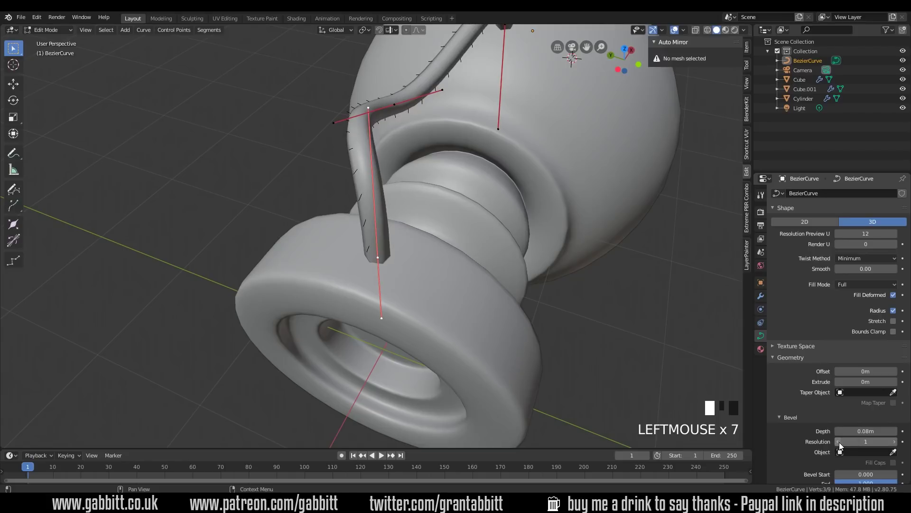
Step: Try lower preview resolutions U along the tube, down to 4 and back up to 6
{"action": "middle_click_drag", "start_coordinate": [617, 361], "coordinate": [252, 264]}
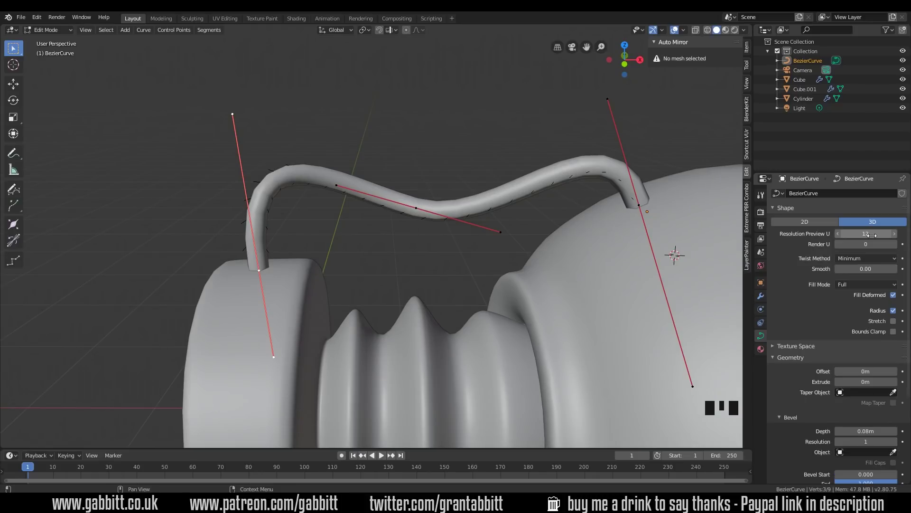
{"action": "left_click", "coordinate": [838, 234]}
{"action": "left_click", "coordinate": [838, 234]}
{"action": "left_click", "coordinate": [838, 234]}
{"action": "left_click", "coordinate": [838, 234]}
{"action": "left_click", "coordinate": [838, 234]}
{"action": "left_click", "coordinate": [838, 234]}
{"action": "left_click", "coordinate": [838, 234]}
{"action": "left_click", "coordinate": [838, 234]}
{"action": "left_click", "coordinate": [838, 234]}
{"action": "left_click", "coordinate": [838, 234]}
{"action": "left_click", "coordinate": [837, 234]}
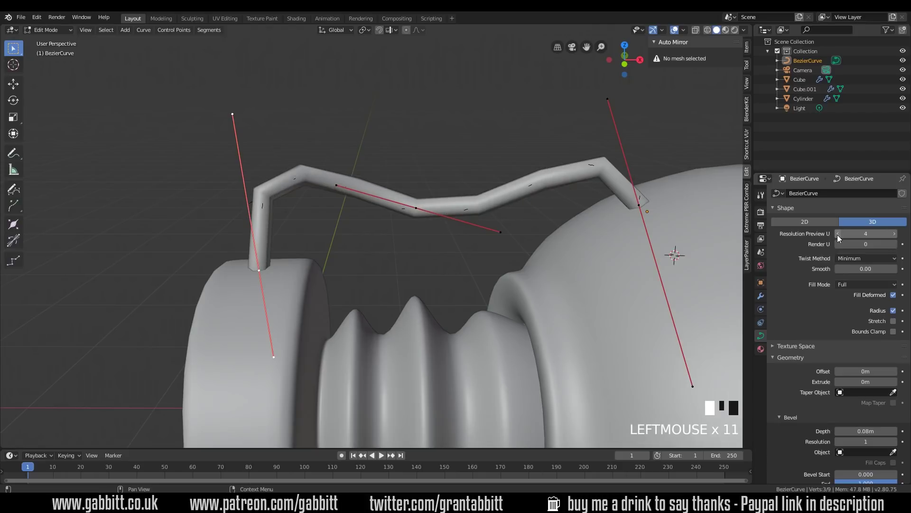
{"action": "left_click", "coordinate": [894, 234]}
{"action": "left_click", "coordinate": [894, 234]}
{"action": "mouse_move", "coordinate": [482, 252]}
{"action": "middle_mouse_down"}
{"action": "mouse_move", "coordinate": [503, 253]}
{"action": "mouse_move", "coordinate": [496, 255]}
{"action": "middle_mouse_up"}
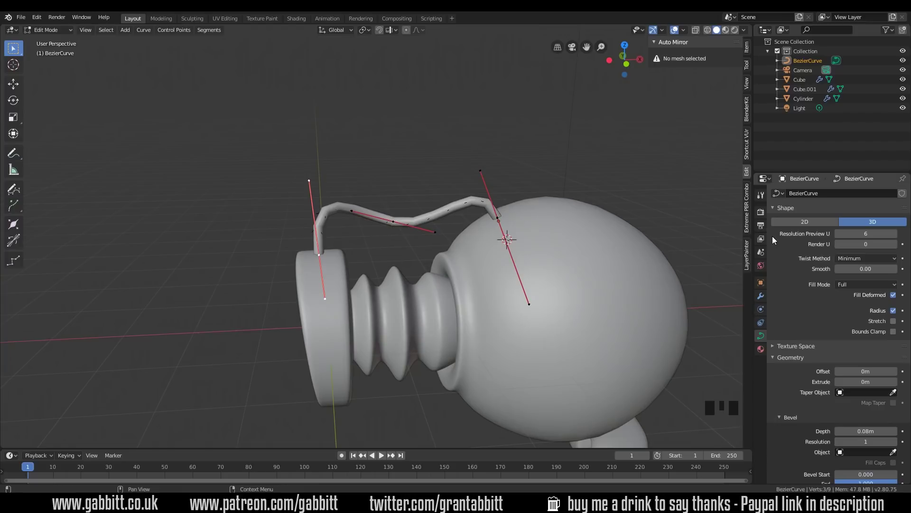
Step: Set the tube's preview resolution U back to 12 and its bevel resolution to 3, and check its smoothness
{"action": "left_click", "coordinate": [895, 233]}
{"action": "left_click", "coordinate": [895, 233]}
{"action": "left_click", "coordinate": [895, 234]}
{"action": "left_click", "coordinate": [895, 234]}
{"action": "left_click", "coordinate": [894, 233]}
{"action": "left_click", "coordinate": [895, 233]}
{"action": "left_click", "coordinate": [895, 233]}
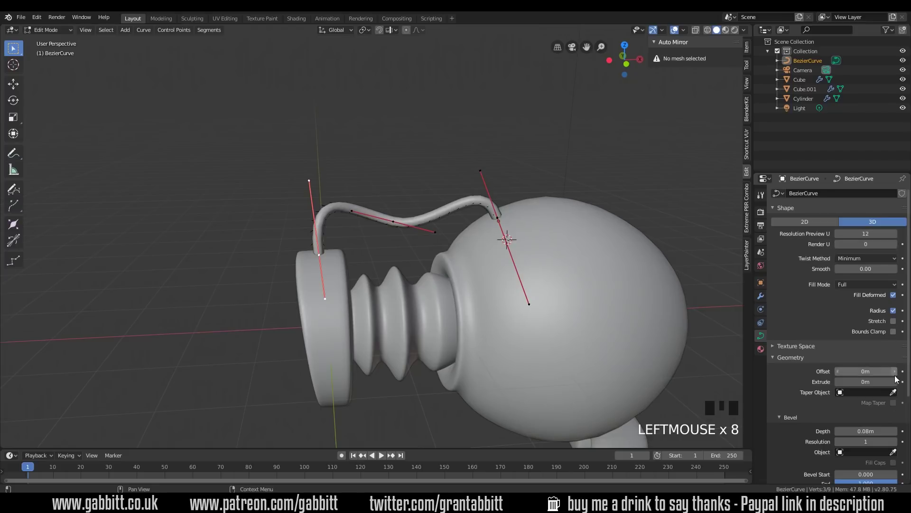
{"action": "left_click", "coordinate": [896, 441]}
{"action": "left_click", "coordinate": [895, 442]}
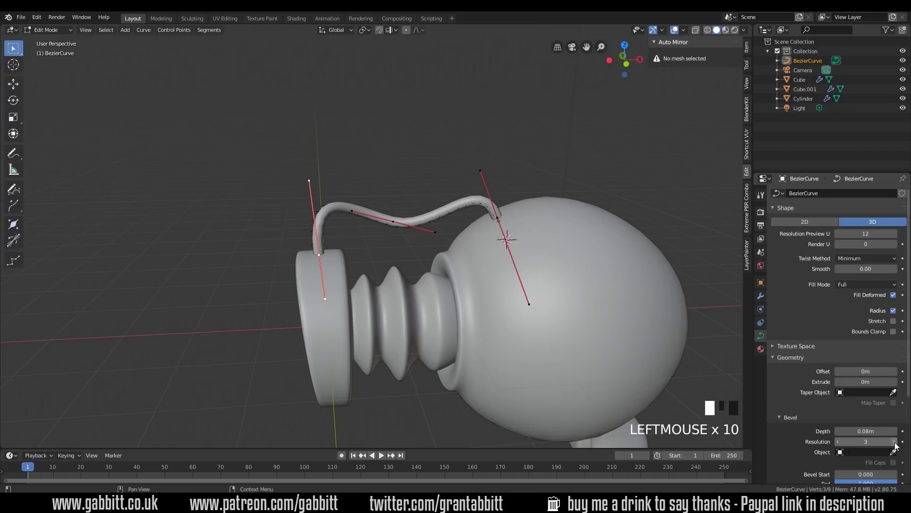
{"action": "middle_click_drag", "start_coordinate": [398, 304], "coordinate": [433, 327]}
{"action": "scroll", "coordinate": [382, 315], "scroll_direction": "up", "scroll_amount": 6}
{"action": "middle_click_drag", "start_coordinate": [382, 315], "coordinate": [350, 319]}
Step: Simplify the tube to a preview resolution U of 5 and a bevel resolution of 1
{"action": "left_click", "coordinate": [839, 234]}
{"action": "left_click", "coordinate": [839, 233]}
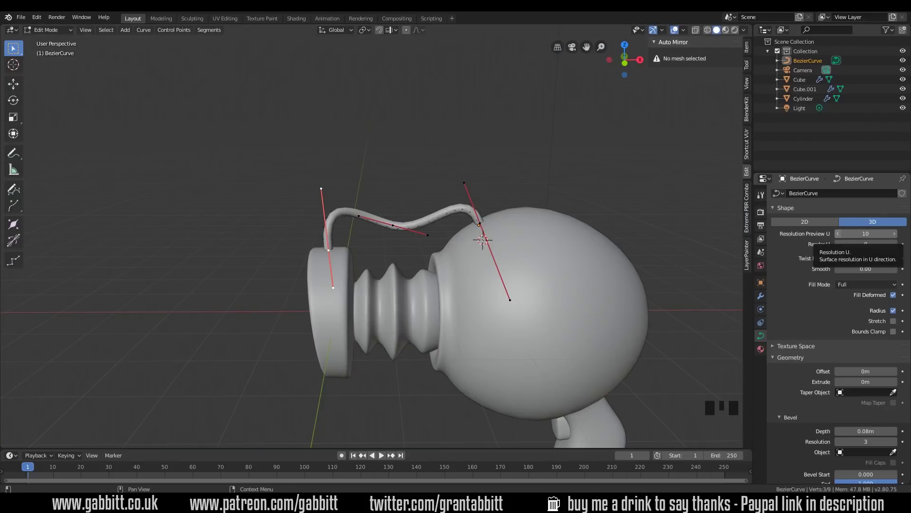
{"action": "left_click", "coordinate": [839, 233]}
{"action": "left_click", "coordinate": [839, 233]}
{"action": "left_click", "coordinate": [839, 234]}
{"action": "left_click", "coordinate": [839, 234]}
{"action": "left_click", "coordinate": [838, 233]}
{"action": "left_click", "coordinate": [839, 233]}
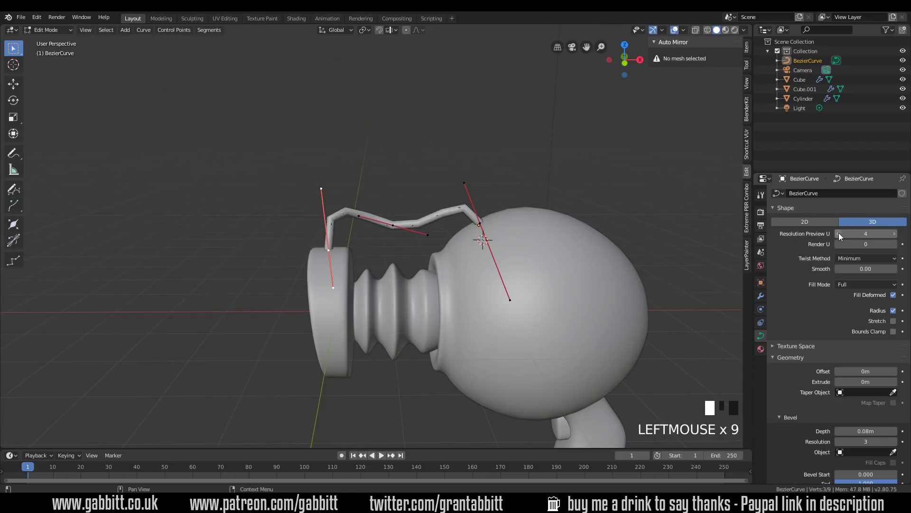
{"action": "left_click", "coordinate": [894, 233]}
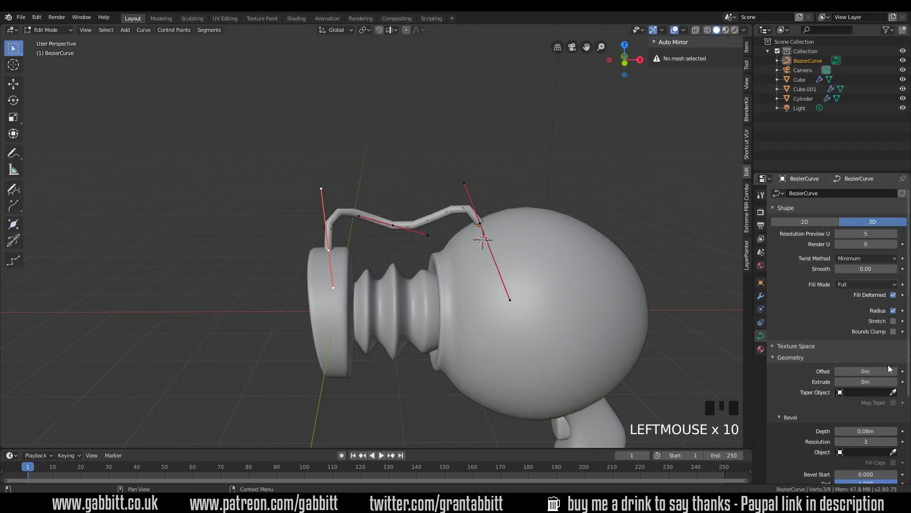
{"action": "left_click", "coordinate": [842, 442]}
{"action": "left_click", "coordinate": [841, 442]}
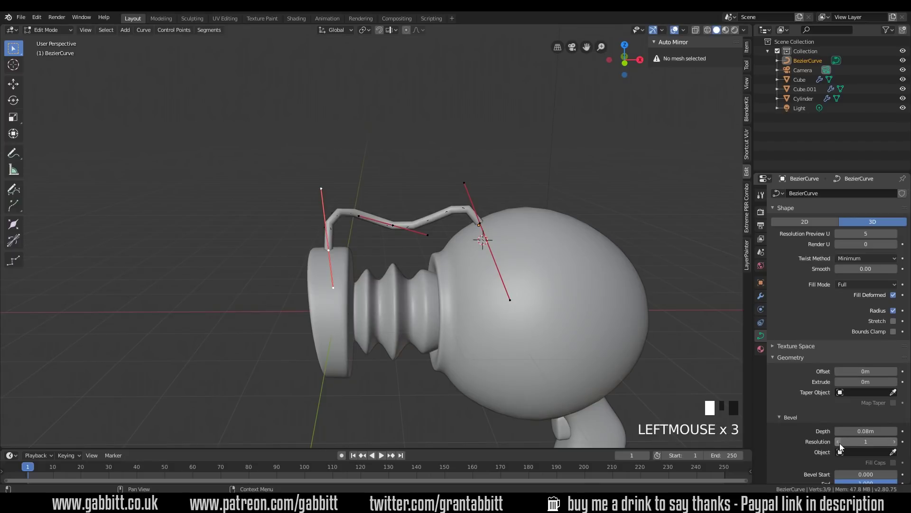
{"action": "middle_click_drag", "start_coordinate": [442, 244], "coordinate": [455, 247]}
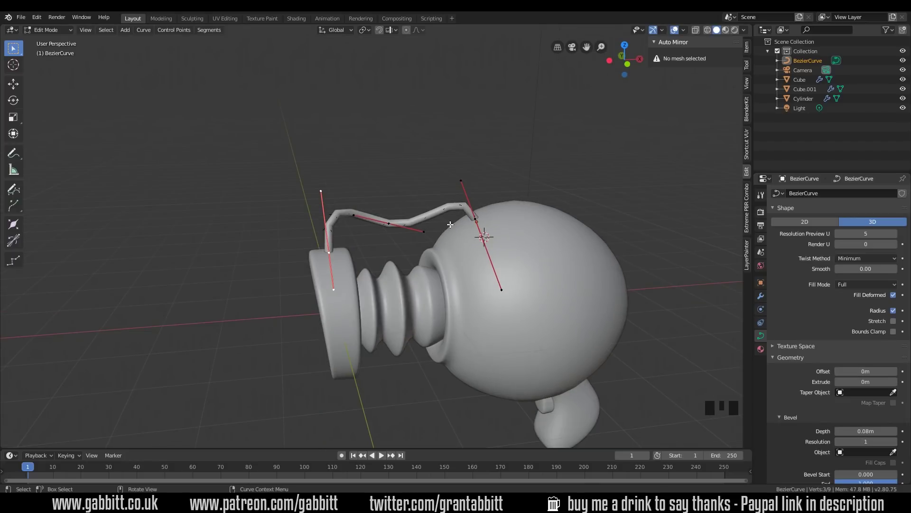
Step: Leave curve editing and convert the tube curve to a mesh
{"action": "key", "text": "Tab"}
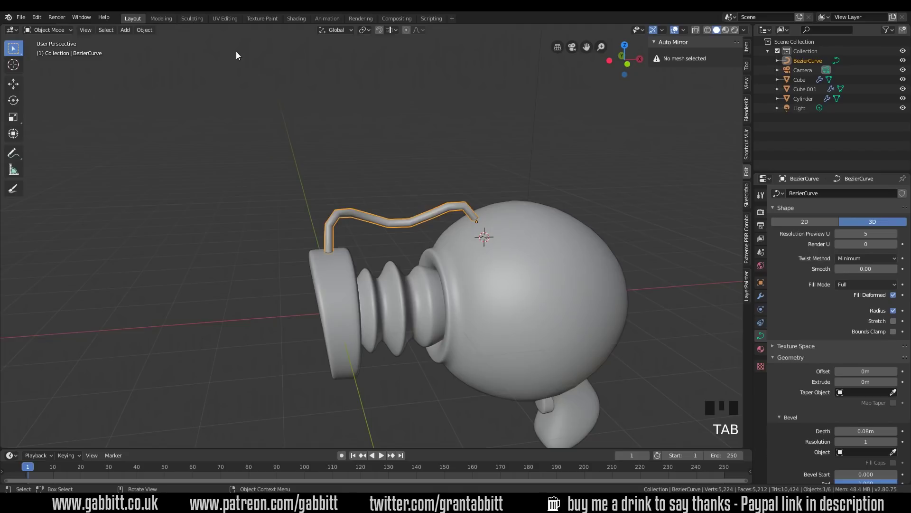
{"action": "left_click", "coordinate": [151, 30]}
{"action": "mouse_move", "coordinate": [172, 280]}
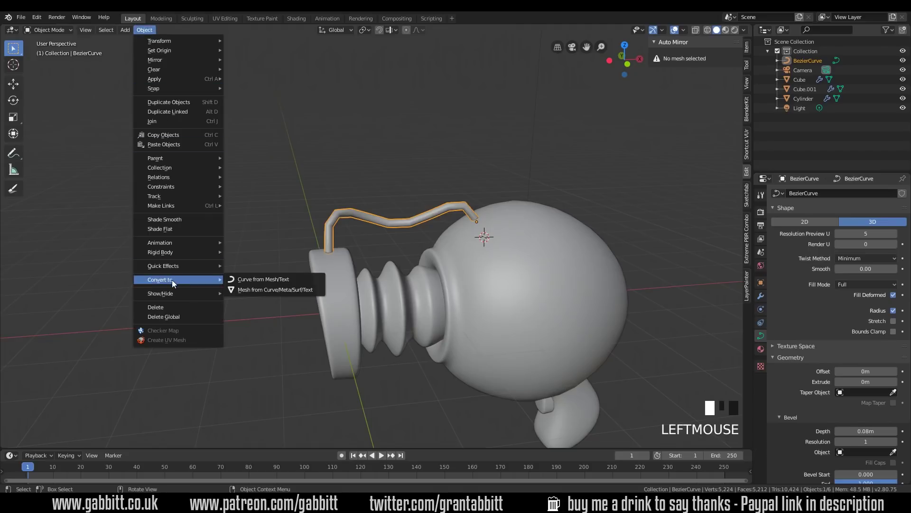
{"action": "left_click", "coordinate": [255, 288]}
{"action": "middle_click_drag", "start_coordinate": [254, 289], "coordinate": [391, 278]}
Step: Add an edge loop around the tube's front section and slide it down close to the muzzle ring
{"action": "key", "text": "Tab"}
{"action": "scroll", "coordinate": [385, 265], "scroll_direction": "up", "scroll_amount": 5}
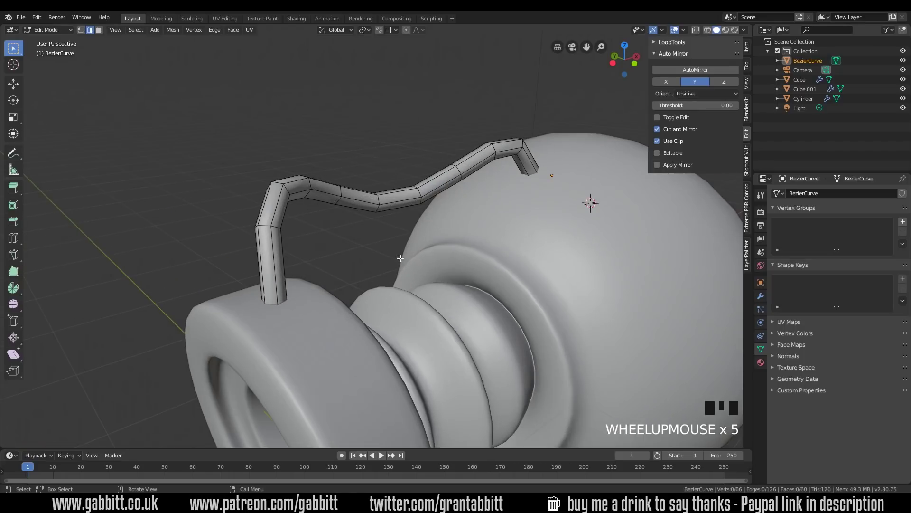
{"action": "middle_click_drag", "start_coordinate": [370, 235], "coordinate": [307, 251]}
{"action": "middle_click_drag", "start_coordinate": [292, 183], "coordinate": [271, 232]}
{"action": "key", "text": "ctrl+r"}
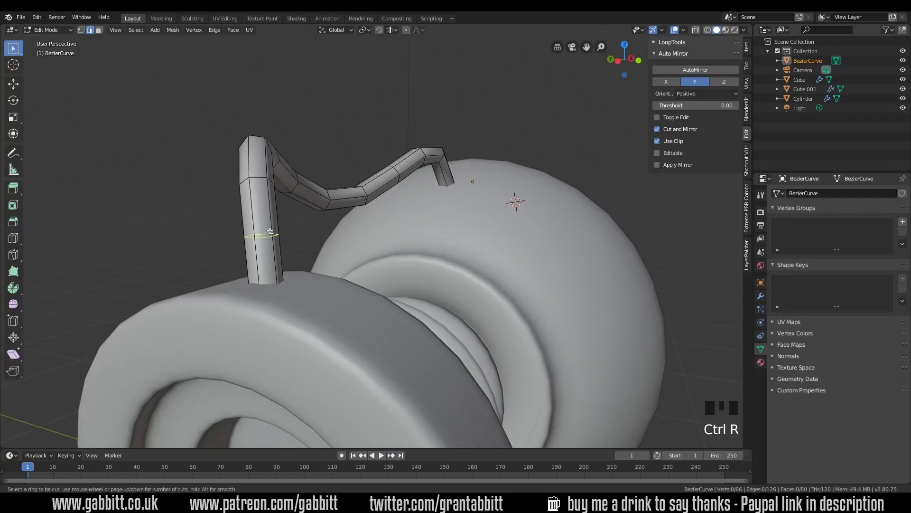
{"action": "left_click", "coordinate": [271, 232]}
{"action": "left_click", "coordinate": [274, 284]}
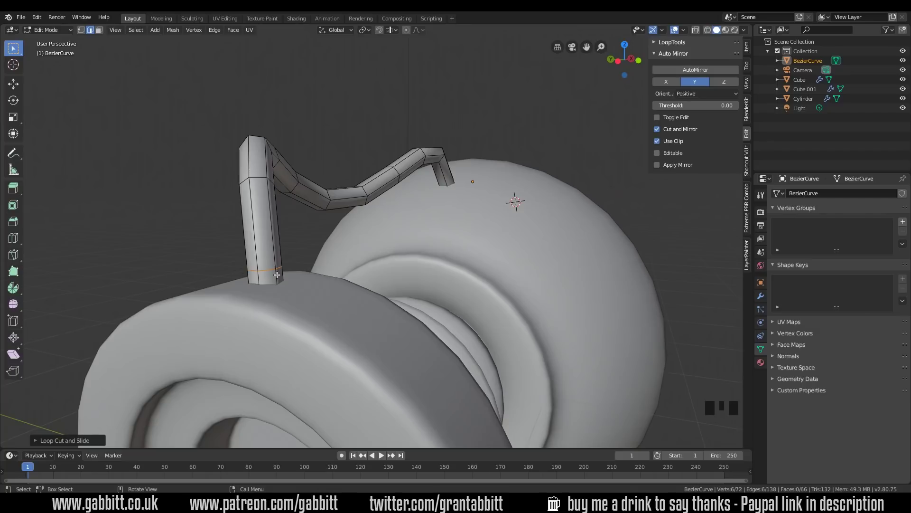
Step: Extrude the face ring at the tube's muzzle end, scale it outward into a collar and rotate it to fit the muzzle ring
{"action": "key", "text": "3"}
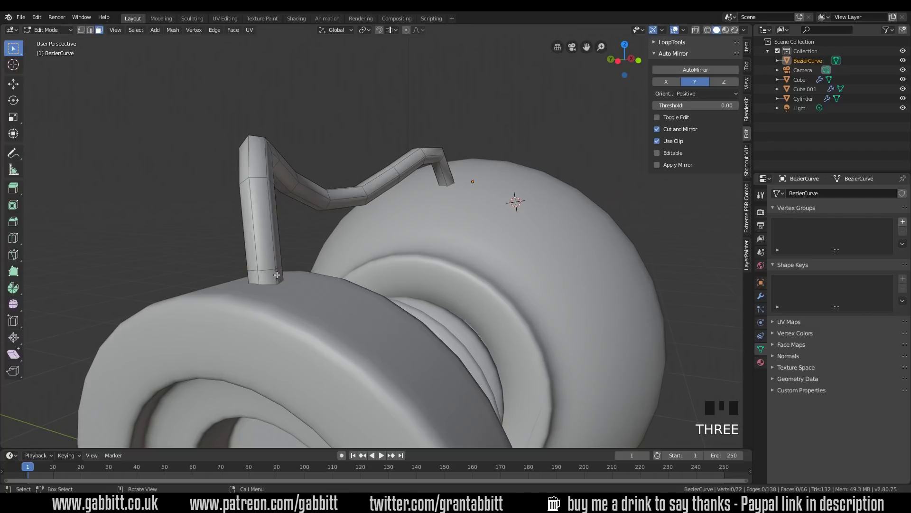
{"action": "key", "text": "alt"}
{"action": "left_click", "coordinate": [277, 274], "text": "alt"}
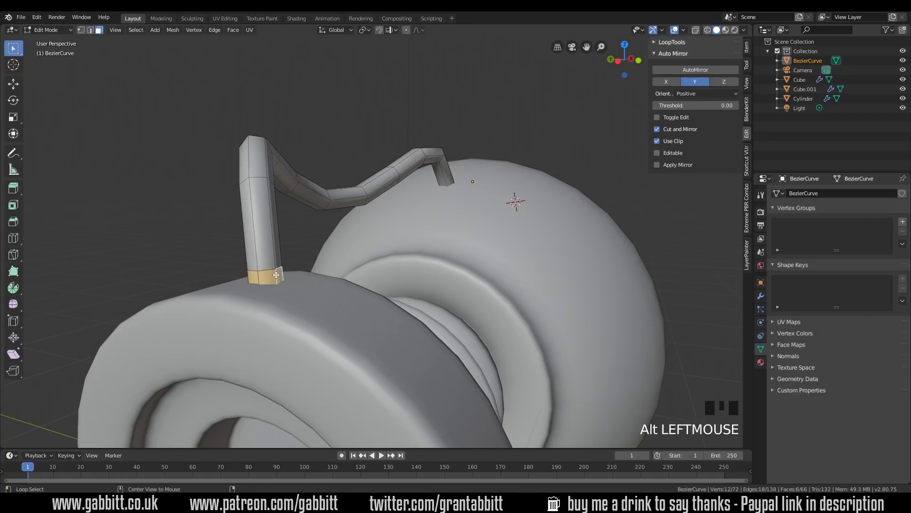
{"action": "key", "text": "e"}
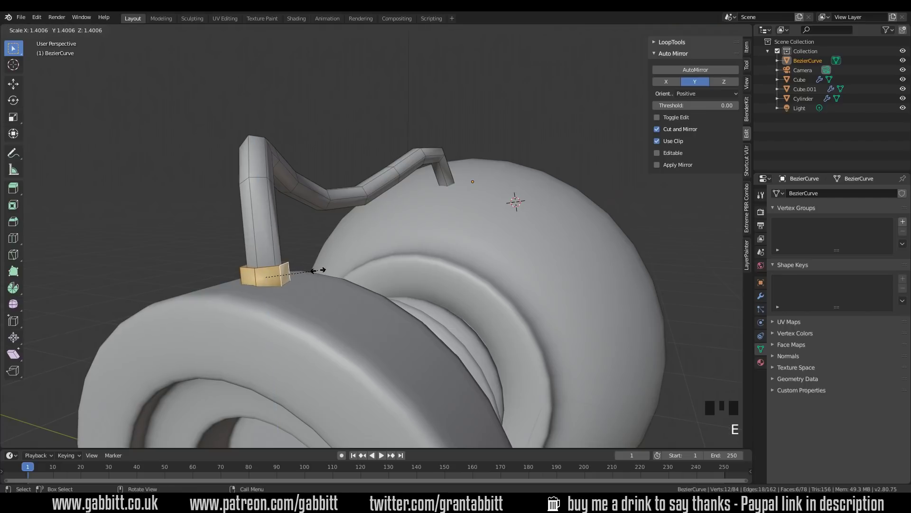
{"action": "key", "text": "z"}
{"action": "key", "text": "shift+z"}
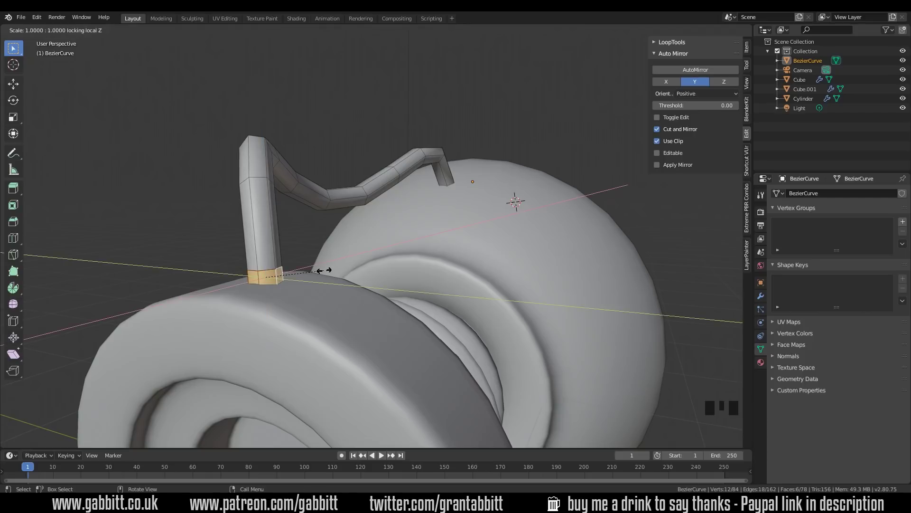
{"action": "key", "text": "shift+z"}
{"action": "left_click", "coordinate": [330, 273]}
{"action": "middle_click_drag", "start_coordinate": [330, 274], "coordinate": [409, 261]}
{"action": "key", "text": "r"}
{"action": "left_click", "coordinate": [451, 265]}
Step: Reposition the muzzle collar's upper edge loop, and move and tilt the loop where the tube meets the collar
{"action": "key", "text": "2"}
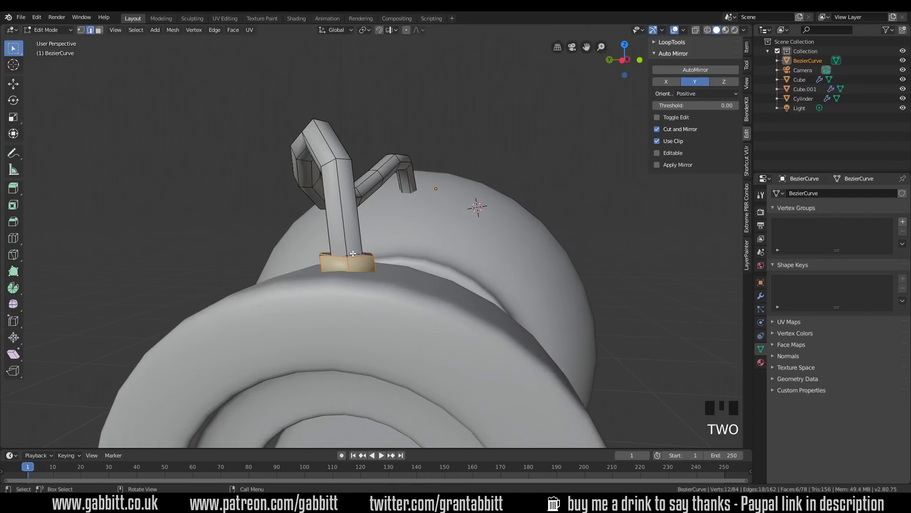
{"action": "left_click", "coordinate": [403, 251], "text": "alt"}
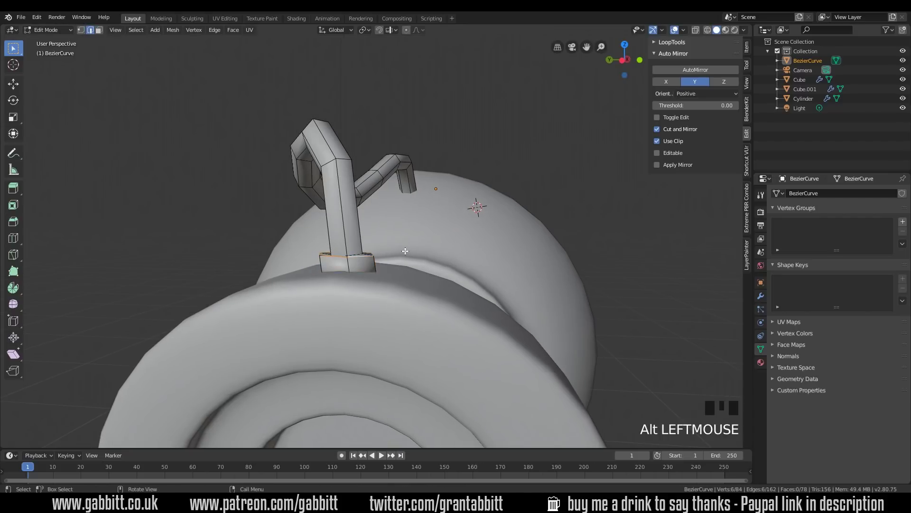
{"action": "key", "text": "g"}
{"action": "left_click", "coordinate": [405, 251]}
{"action": "middle_click_drag", "start_coordinate": [404, 251], "coordinate": [546, 208]}
{"action": "left_click", "coordinate": [365, 326], "text": "alt"}
{"action": "key", "text": "g"}
{"action": "left_click", "coordinate": [365, 326]}
{"action": "key", "text": "r"}
{"action": "left_click", "coordinate": [434, 250]}
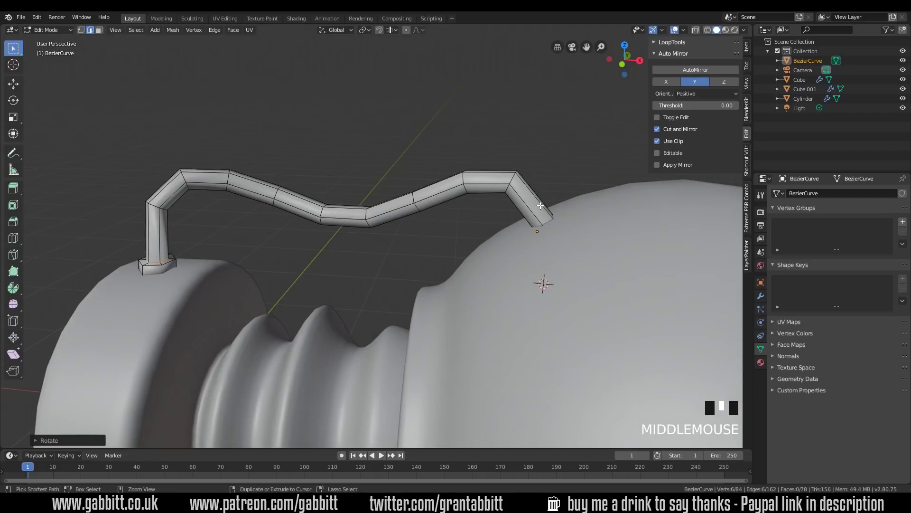
Step: Add an edge loop close to the tube's body end and nudge it into place near the sphere's surface
{"action": "key", "text": "ctrl+r"}
{"action": "left_click", "coordinate": [535, 204]}
{"action": "left_click", "coordinate": [542, 211]}
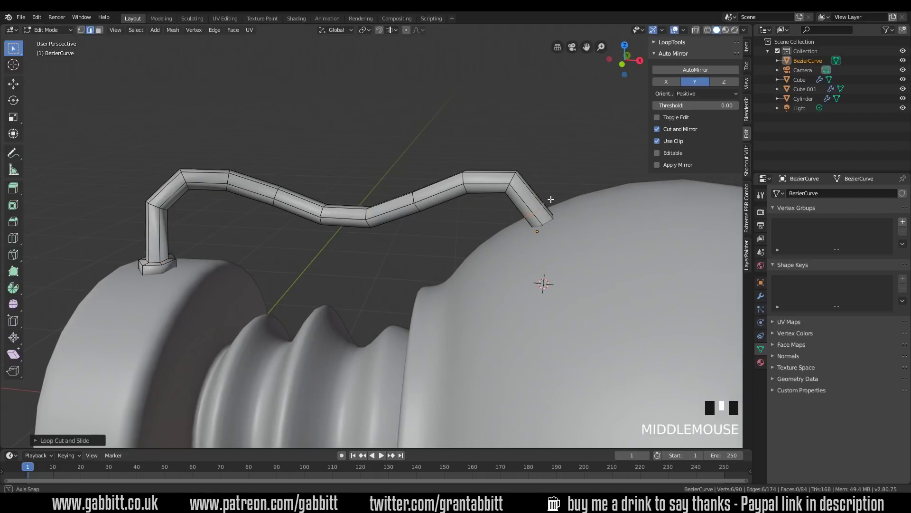
{"action": "middle_click_drag", "start_coordinate": [542, 211], "coordinate": [552, 181]}
{"action": "key", "text": "g"}
{"action": "left_click", "coordinate": [556, 185]}
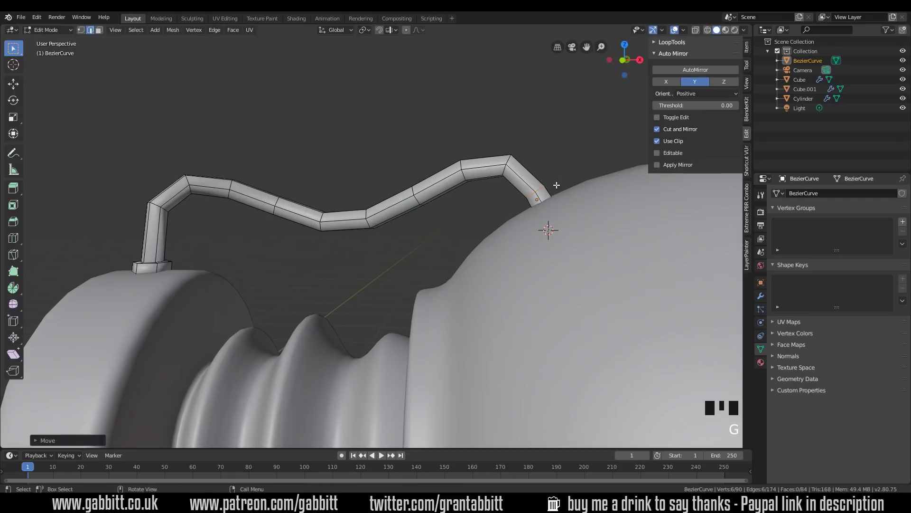
Step: Extrude the face ring at the tube's body end and scale it out to about 1.29 as a second collar
{"action": "key", "text": "3"}
{"action": "left_click", "coordinate": [544, 194], "text": "alt"}
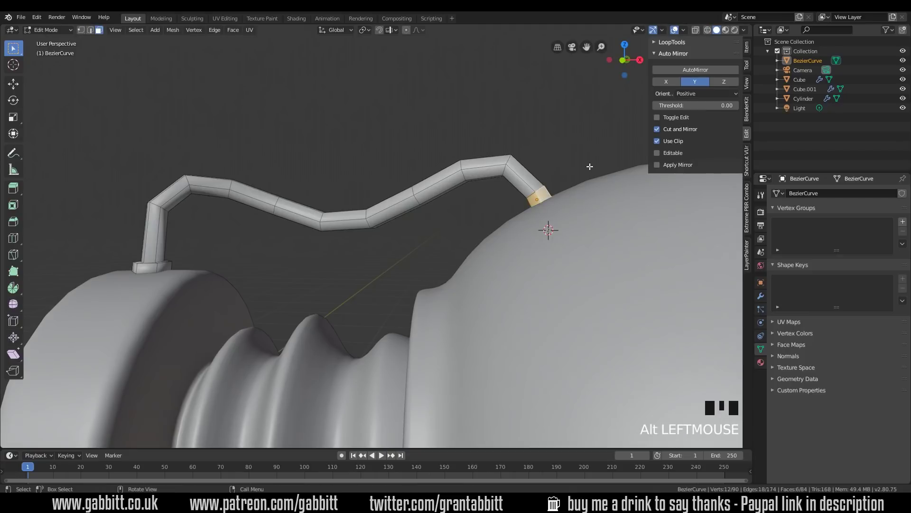
{"action": "key", "text": "s"}
{"action": "right_click", "coordinate": [601, 165]}
{"action": "key", "text": "e"}
{"action": "key", "text": "s"}
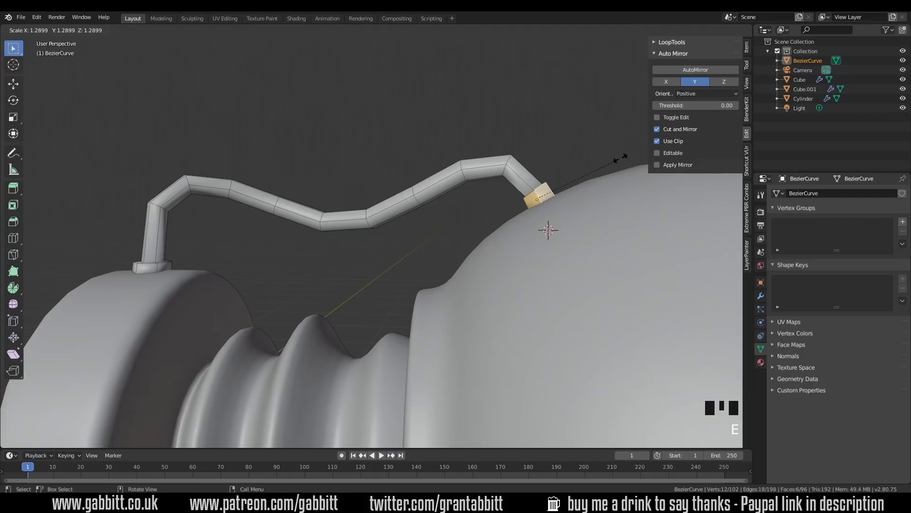
{"action": "left_click", "coordinate": [622, 157]}
Step: Edge-slide the body collar's upper loop towards the sphere to make the collar thinner
{"action": "middle_click_drag", "start_coordinate": [622, 157], "coordinate": [560, 267]}
{"action": "scroll", "coordinate": [562, 216], "scroll_direction": "up", "scroll_amount": 3}
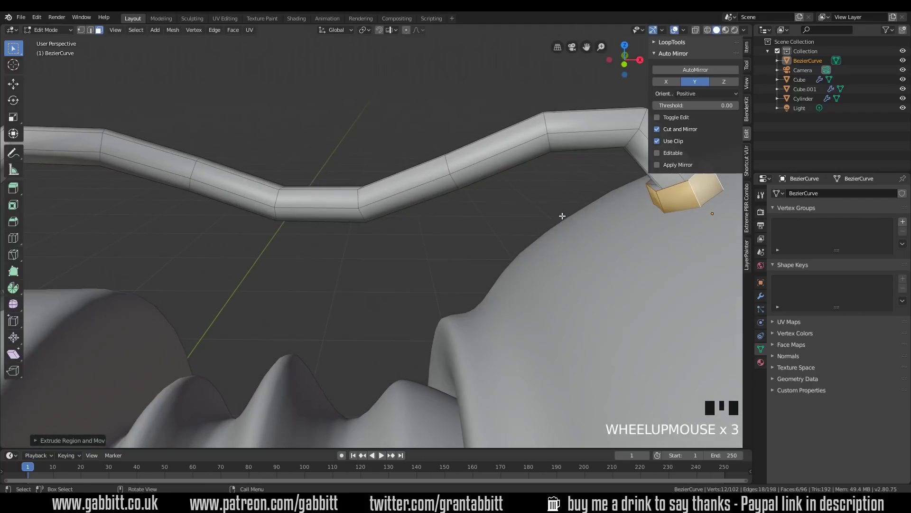
{"action": "middle_click", "coordinate": [436, 237], "text": "shift"}
{"action": "middle_click_drag", "start_coordinate": [679, 225], "coordinate": [556, 231], "text": "shift"}
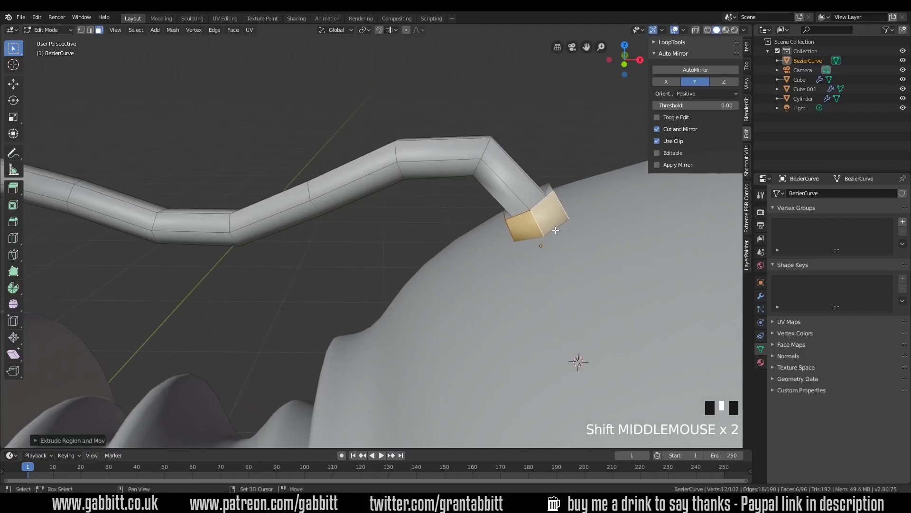
{"action": "key", "text": "2"}
{"action": "left_click", "coordinate": [557, 201], "text": "alt"}
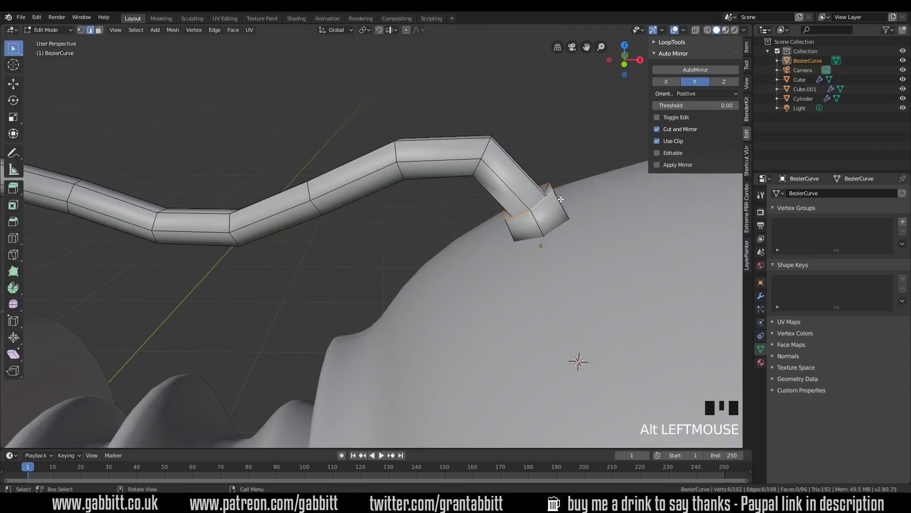
{"action": "key", "text": "g"}
{"action": "key", "text": "g"}
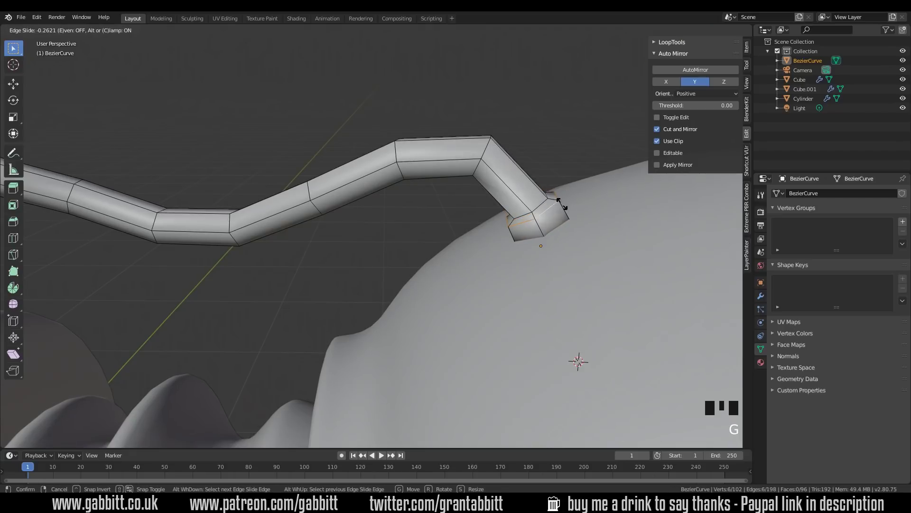
{"action": "left_click", "coordinate": [562, 204]}
Step: Leave mesh editing and add a Subdivision Surface modifier to the tube
{"action": "scroll", "coordinate": [570, 229], "scroll_direction": "down", "scroll_amount": 4}
{"action": "key", "text": "Tab"}
{"action": "middle_click_drag", "start_coordinate": [555, 247], "coordinate": [699, 283]}
{"action": "scroll", "coordinate": [503, 252], "scroll_direction": "down", "scroll_amount": 2}
{"action": "left_click", "coordinate": [760, 296]}
{"action": "left_click", "coordinate": [803, 195]}
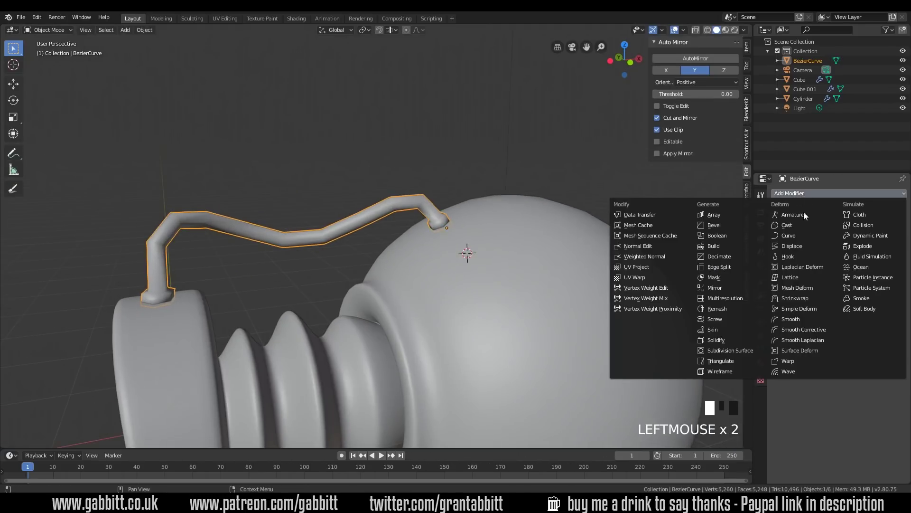
{"action": "left_click", "coordinate": [724, 346]}
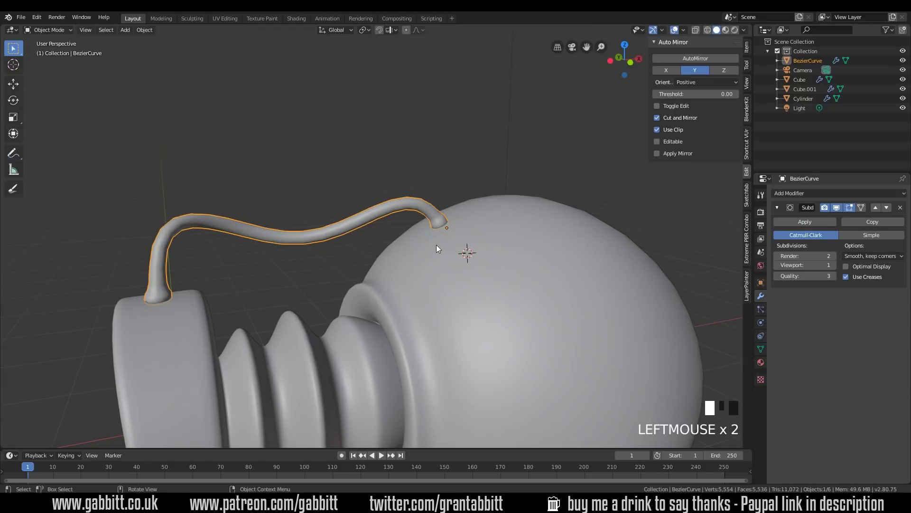
Step: Add a supporting edge loop to the tube next to each end collar, and check the smoothed tube
{"action": "key", "text": "Tab"}
{"action": "key", "text": "ctrl+r"}
{"action": "left_click", "coordinate": [164, 266]}
{"action": "left_click", "coordinate": [164, 282]}
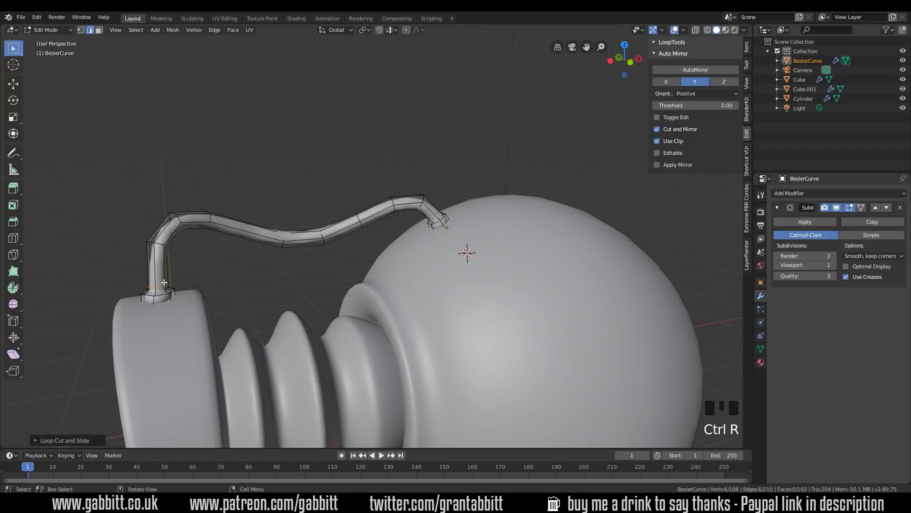
{"action": "key", "text": "ctrl+r"}
{"action": "left_click", "coordinate": [434, 213]}
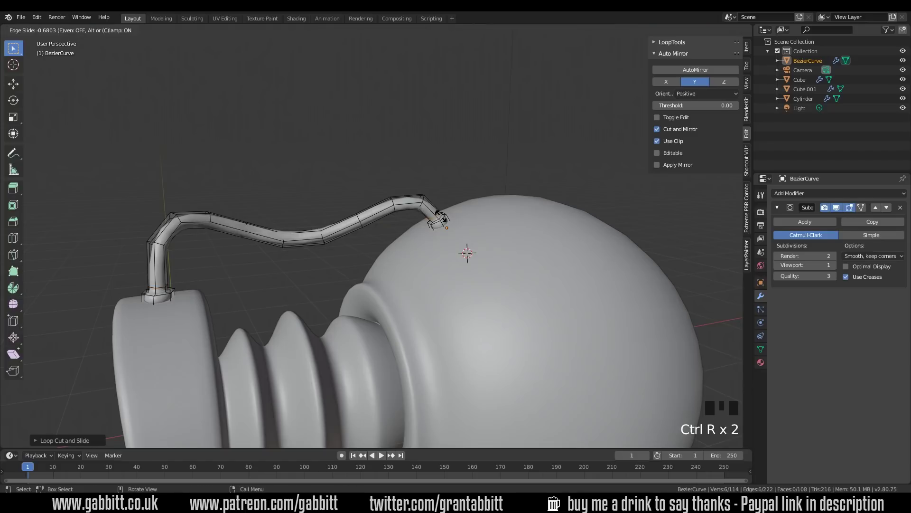
{"action": "left_click", "coordinate": [441, 217]}
{"action": "key", "text": "Tab"}
{"action": "scroll", "coordinate": [491, 261], "scroll_direction": "down", "scroll_amount": 2}
{"action": "middle_click_drag", "start_coordinate": [491, 261], "coordinate": [554, 265]}
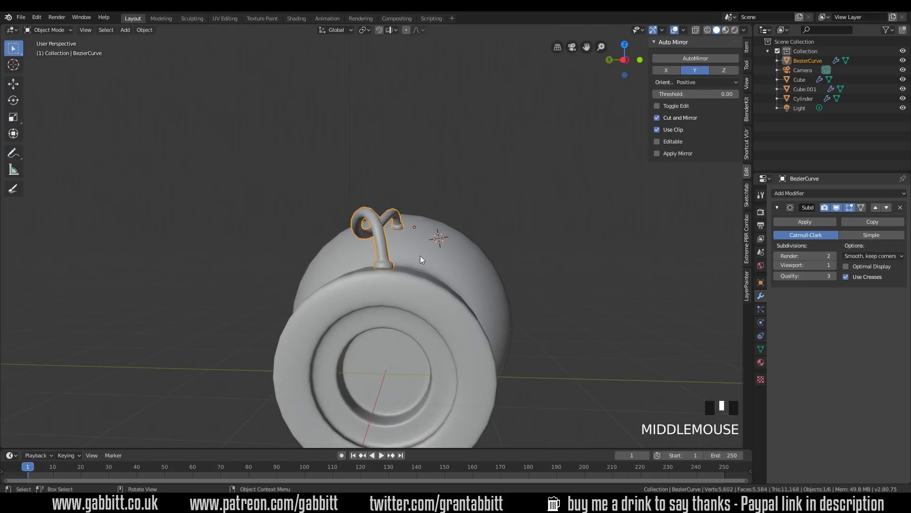
Step: Shift the tube's edge loop just above the muzzle collar along Y and return to object mode
{"action": "key", "text": "Tab"}
{"action": "scroll", "coordinate": [386, 261], "scroll_direction": "up", "scroll_amount": 5}
{"action": "middle_click_drag", "start_coordinate": [419, 322], "coordinate": [455, 295], "text": "shift"}
{"action": "key", "text": "2"}
{"action": "left_click", "coordinate": [456, 294], "text": "alt+shift"}
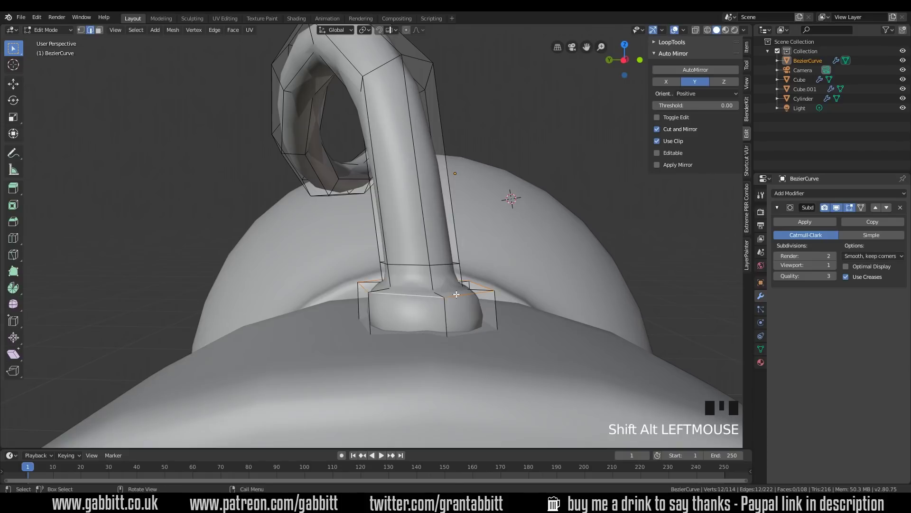
{"action": "key", "text": "g"}
{"action": "key", "text": "x"}
{"action": "key", "text": "y"}
{"action": "key", "text": "Escape"}
{"action": "left_click", "coordinate": [446, 264], "text": "alt"}
{"action": "key", "text": "g"}
{"action": "key", "text": "y"}
{"action": "left_click", "coordinate": [446, 264]}
{"action": "key", "text": "Tab"}
{"action": "middle_click_drag", "start_coordinate": [445, 265], "coordinate": [500, 278]}
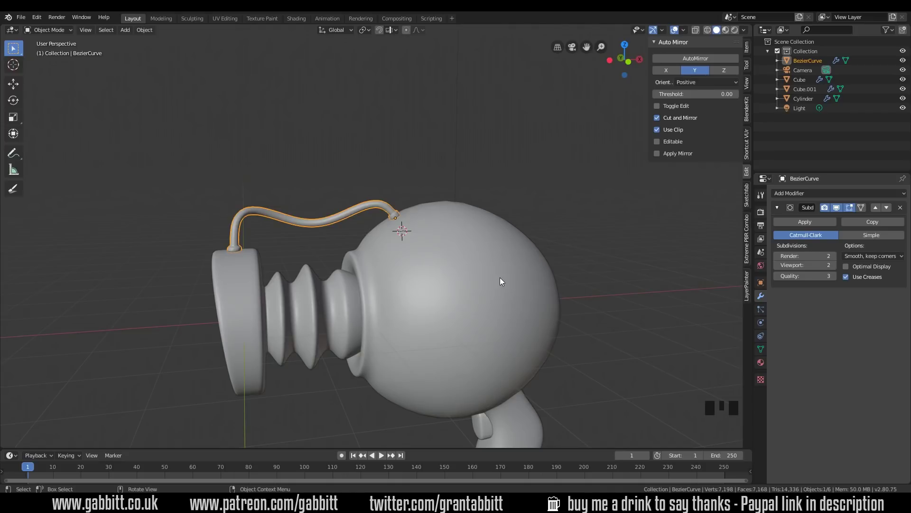